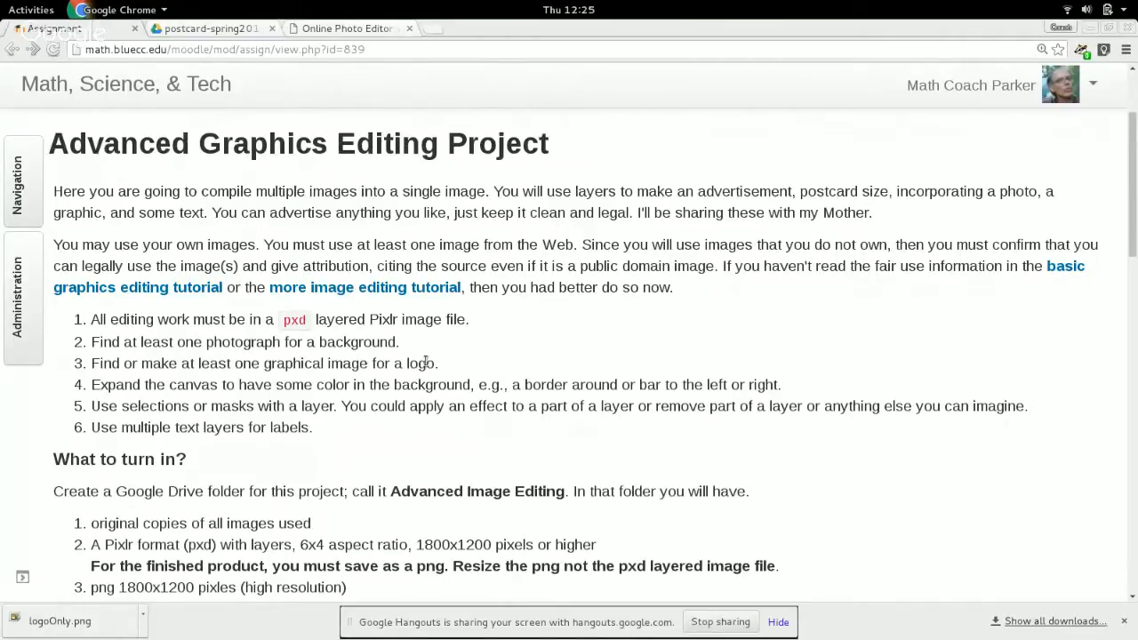
Review the assignment's requirements and turn-in list, and look at the UpBluesOriginal photo open in Pixlr.
scroll(426, 361, "down", 3)
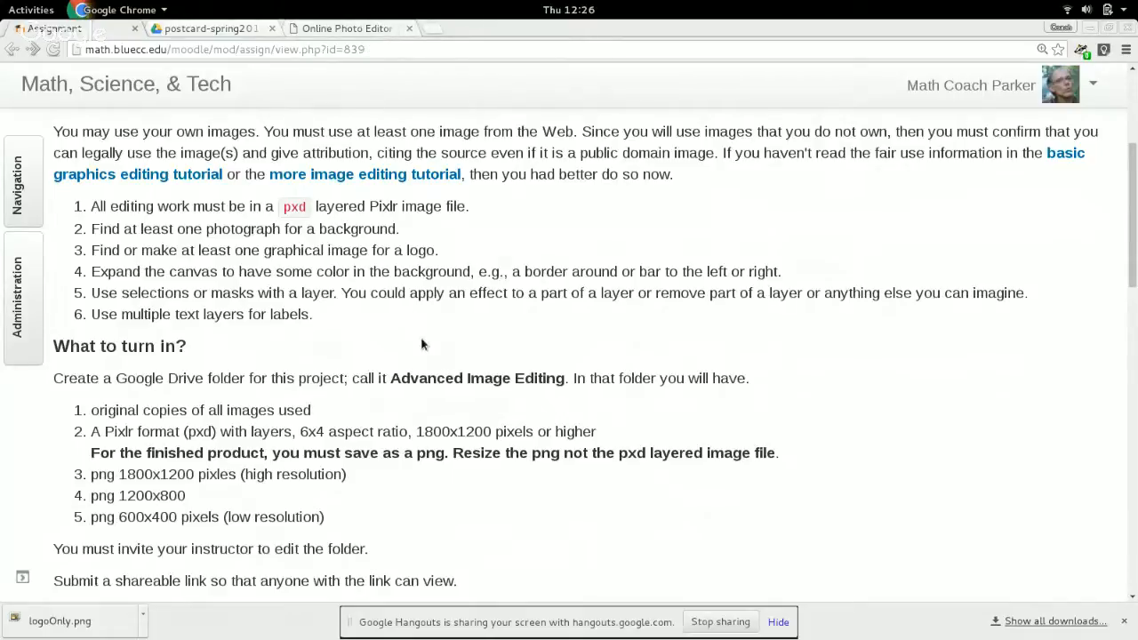
scroll(422, 344, "up", 1)
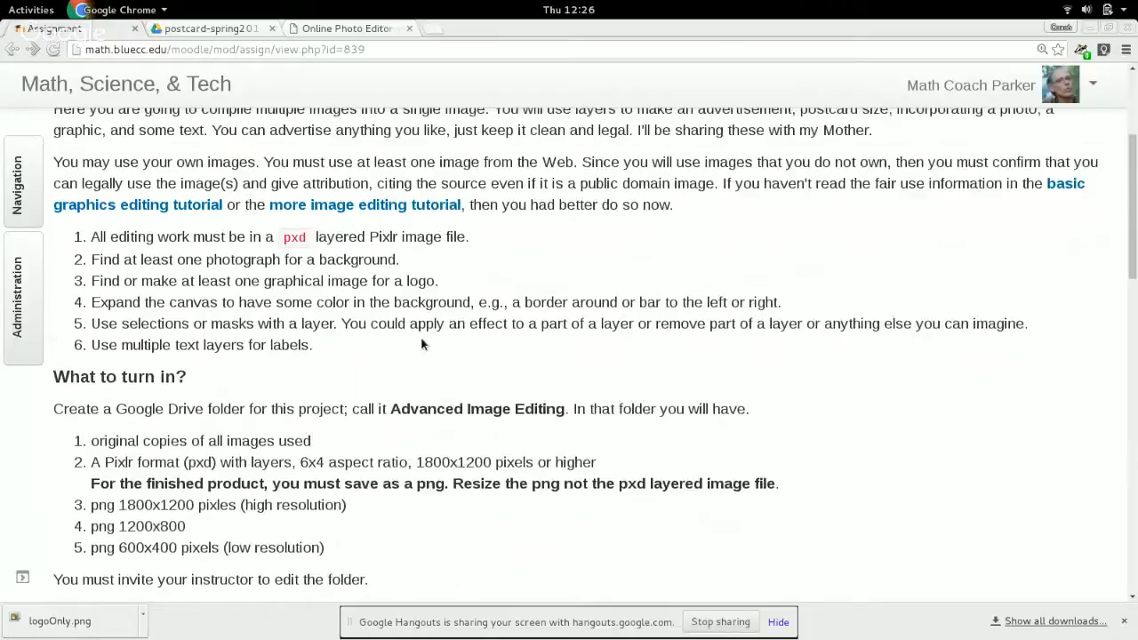
scroll(422, 344, "up", 1)
scroll(423, 344, "up", 1)
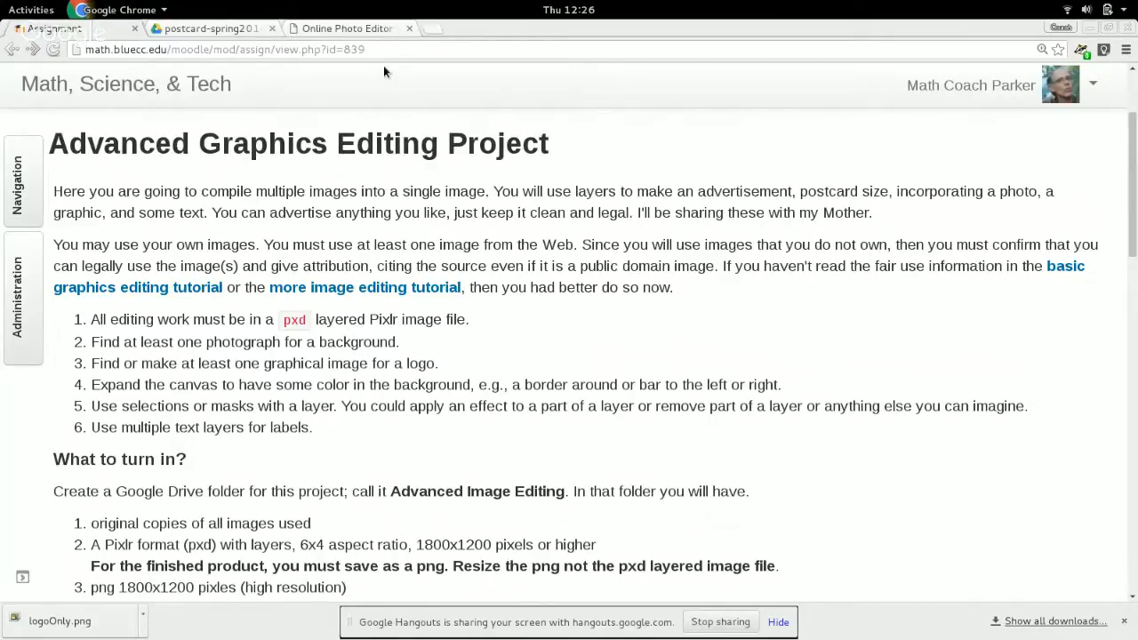
left_click(357, 28)
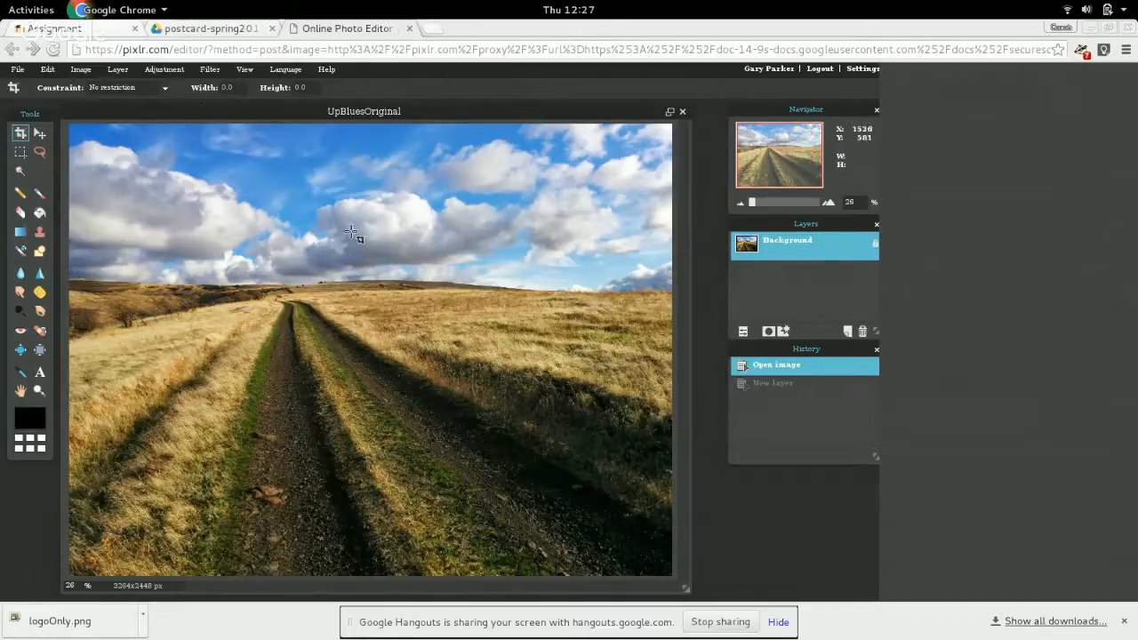
Open the Dimensions spreadsheet from the postcard-spring2016 folder in Google Drive and enlarge it for readability.
left_click(211, 28)
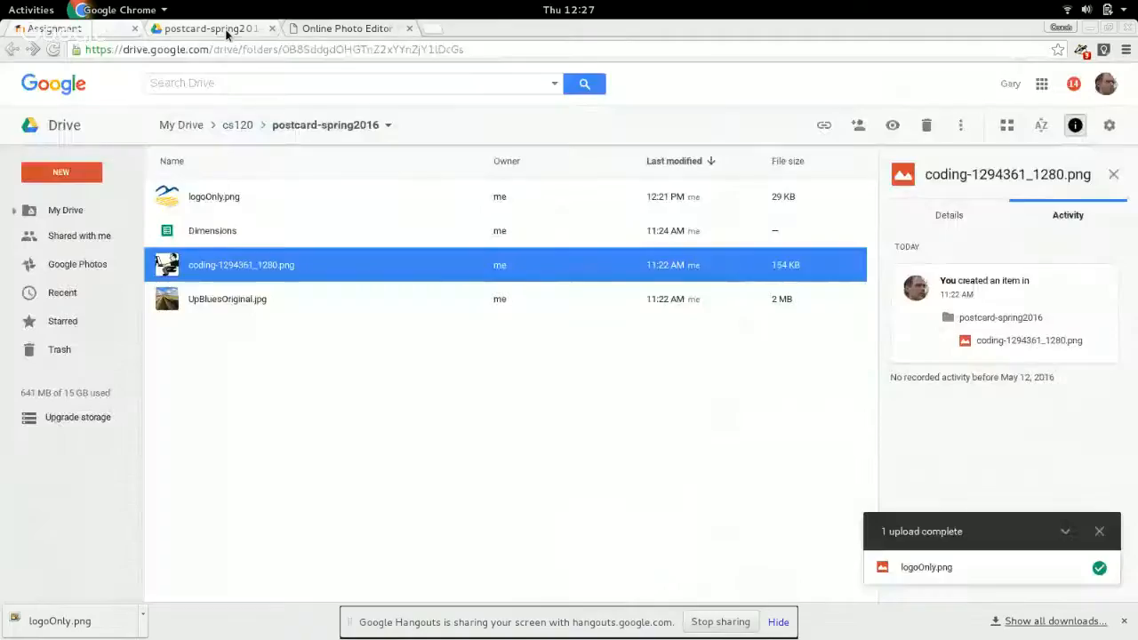
double_click(211, 229)
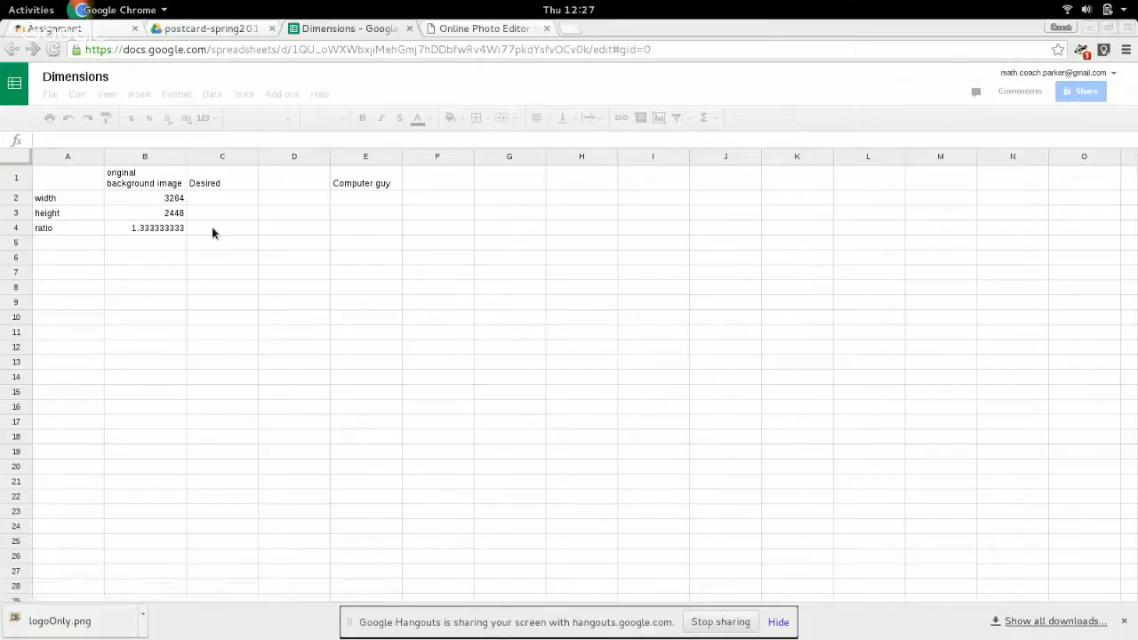
key("ctrl+plus")
key("ctrl+plus")
key("ctrl+plus")
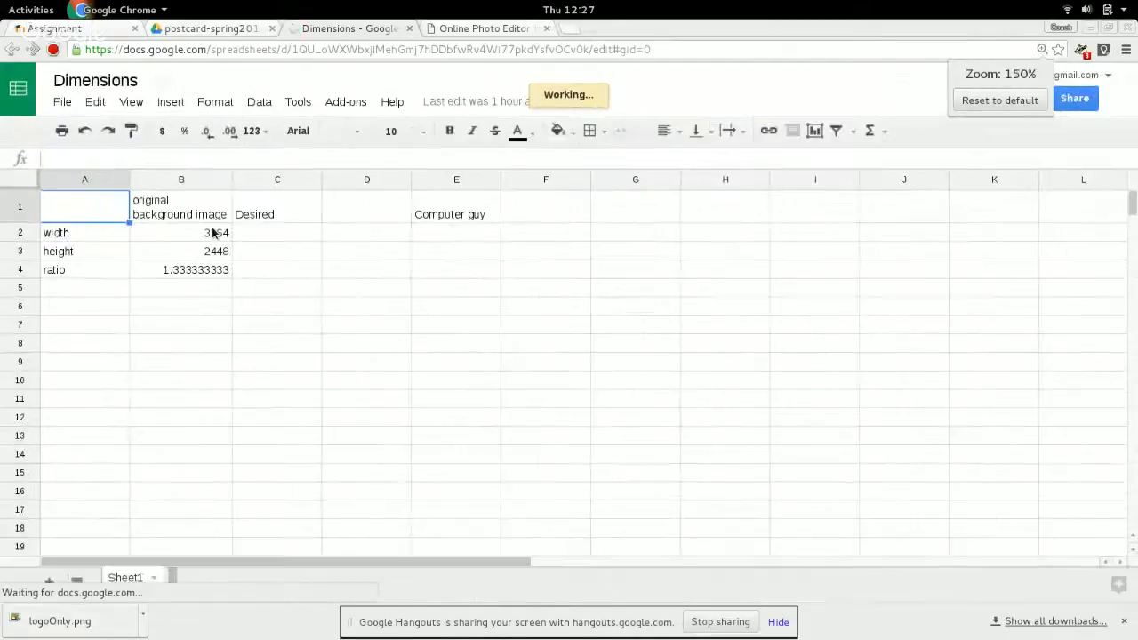
key("ctrl+plus")
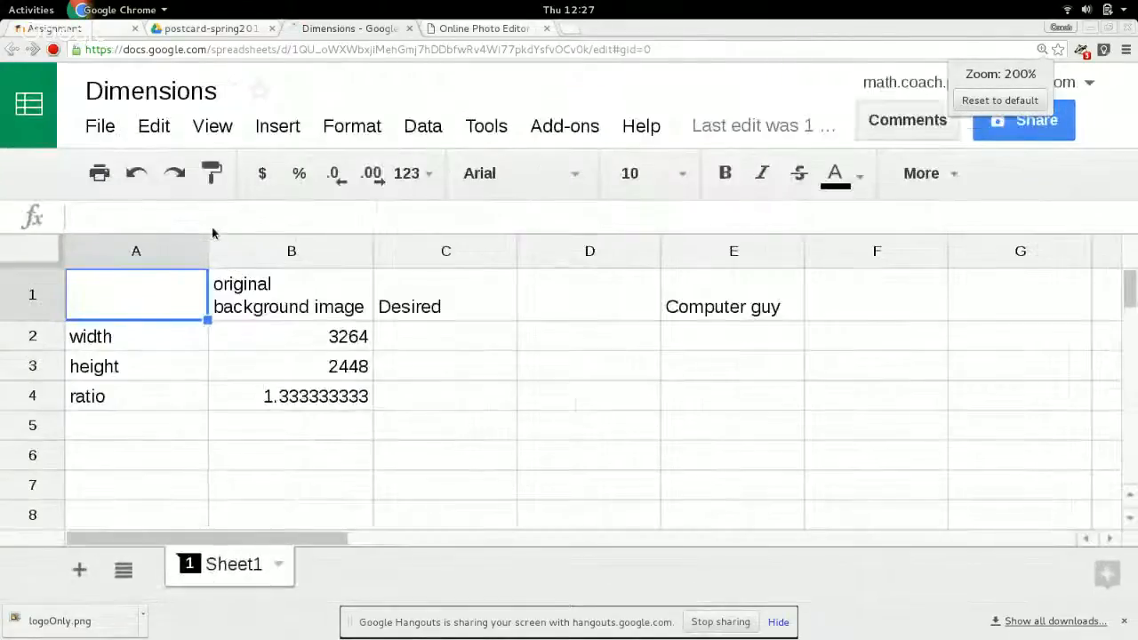
Check the original background image's width and the formula behind its ratio in B4.
left_click(330, 341)
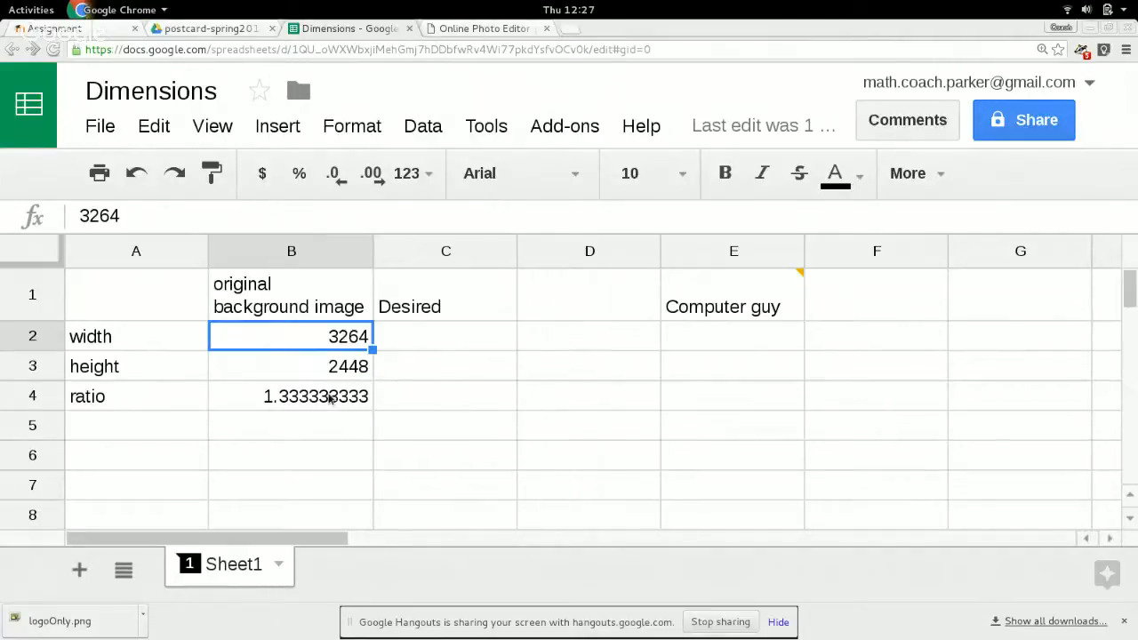
left_click(330, 399)
double_click(330, 398)
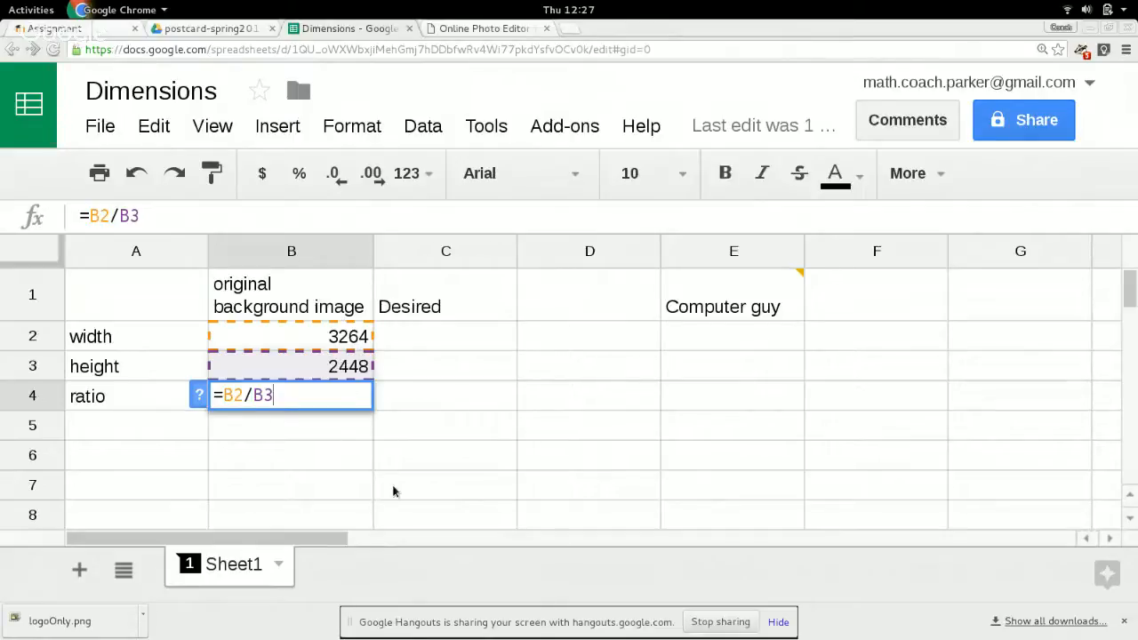
key("Return")
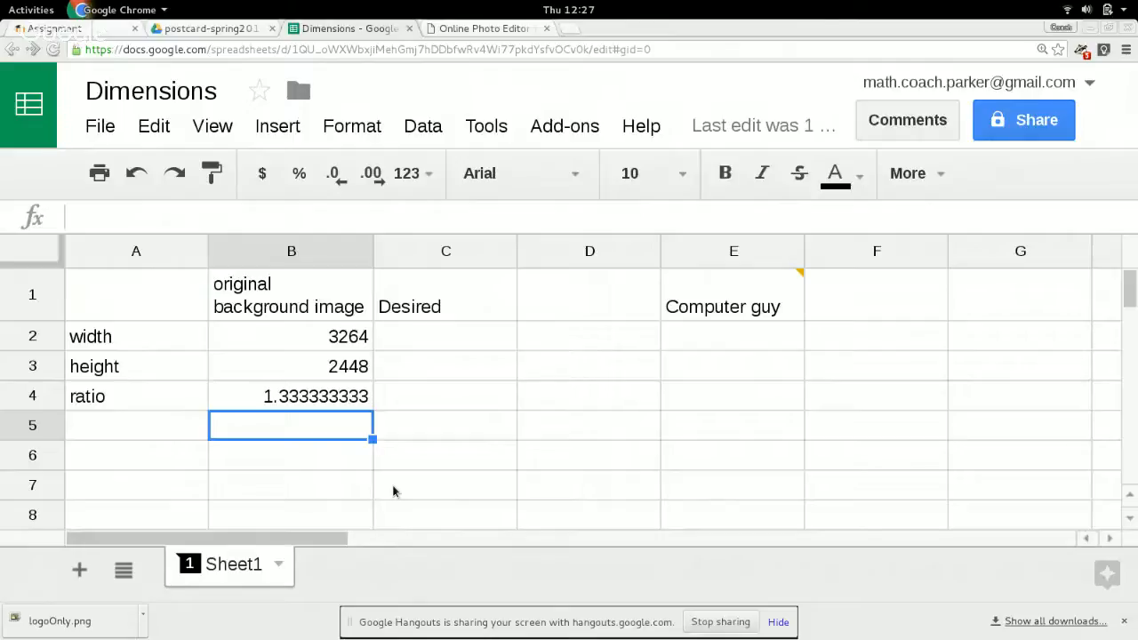
Enter the desired aspect ratio in C4 as the formula =6/4.
left_click(463, 405)
type("=6/4")
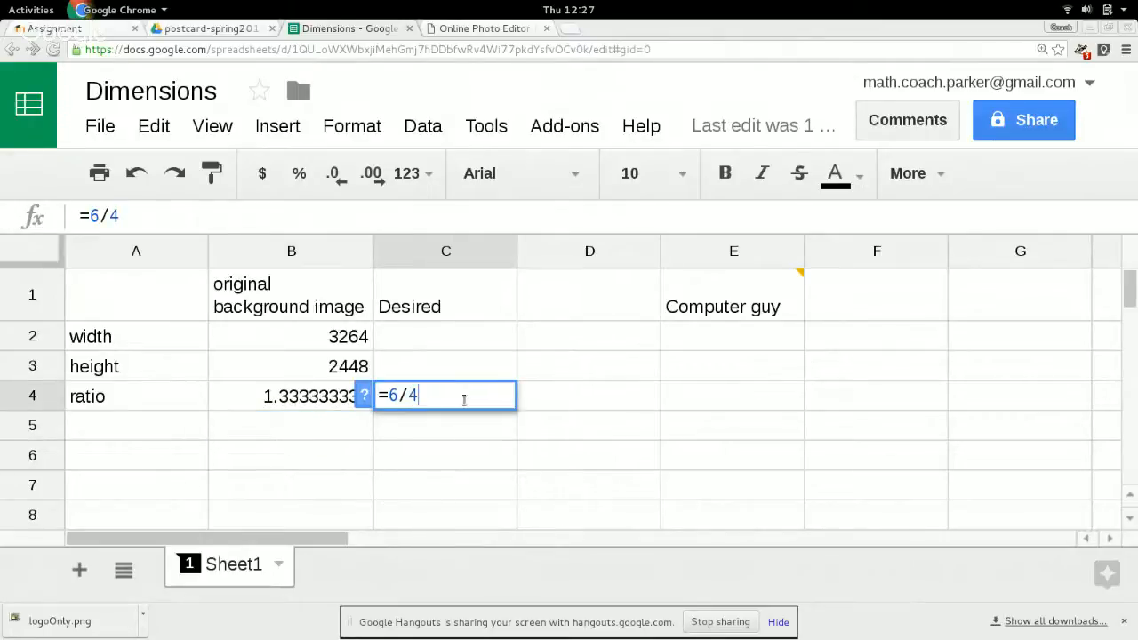
key("Return")
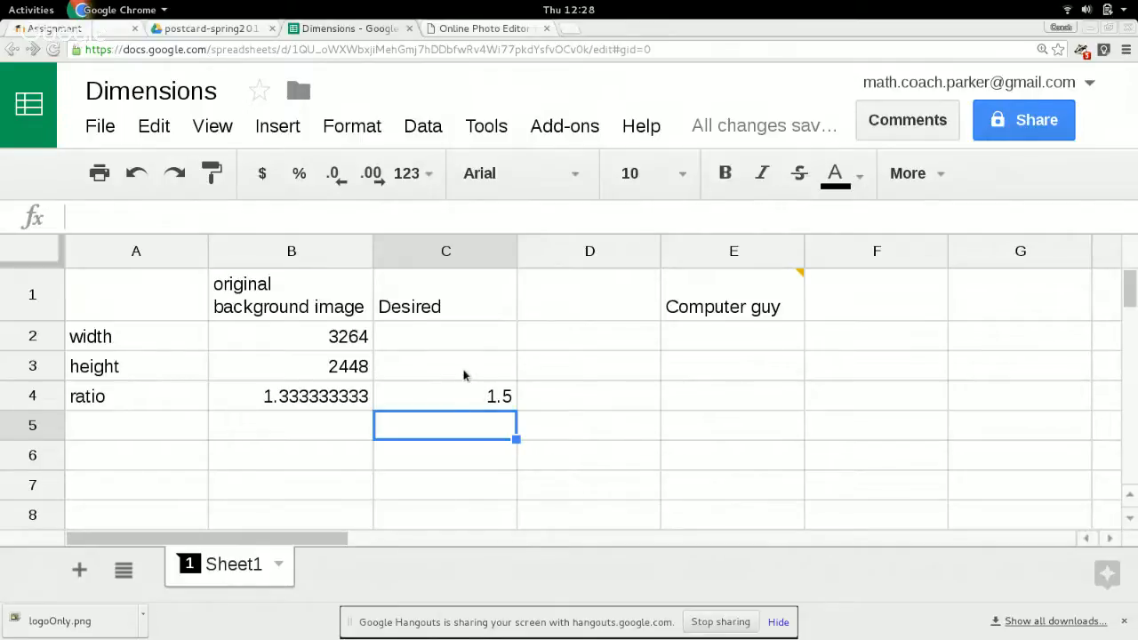
Enter the desired height in C3 as =2448.
left_click(463, 375)
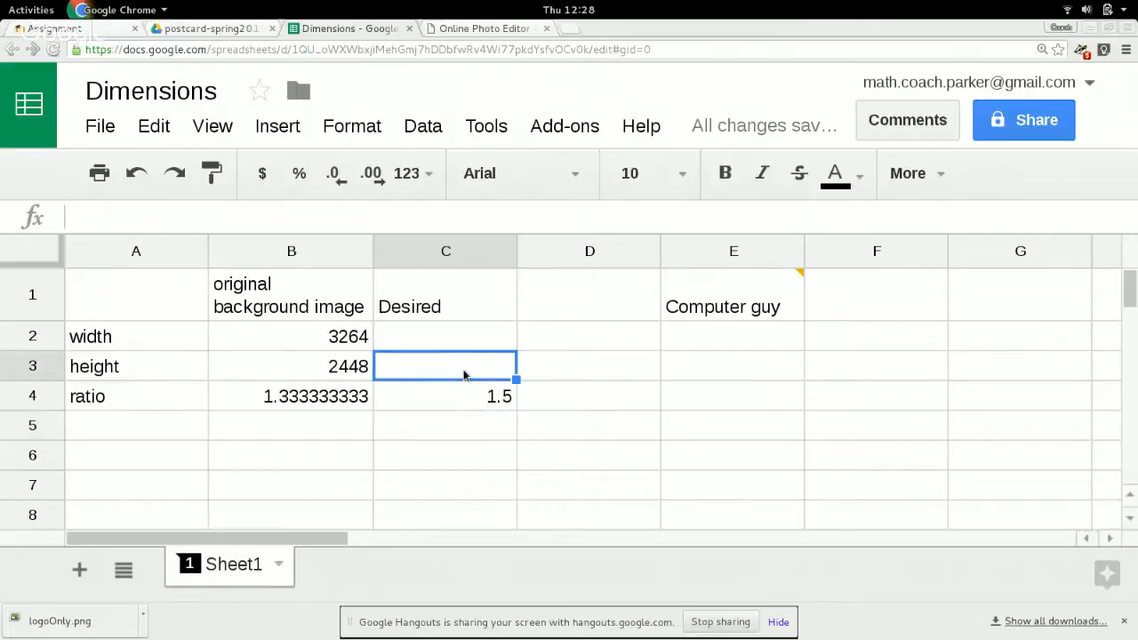
type("=")
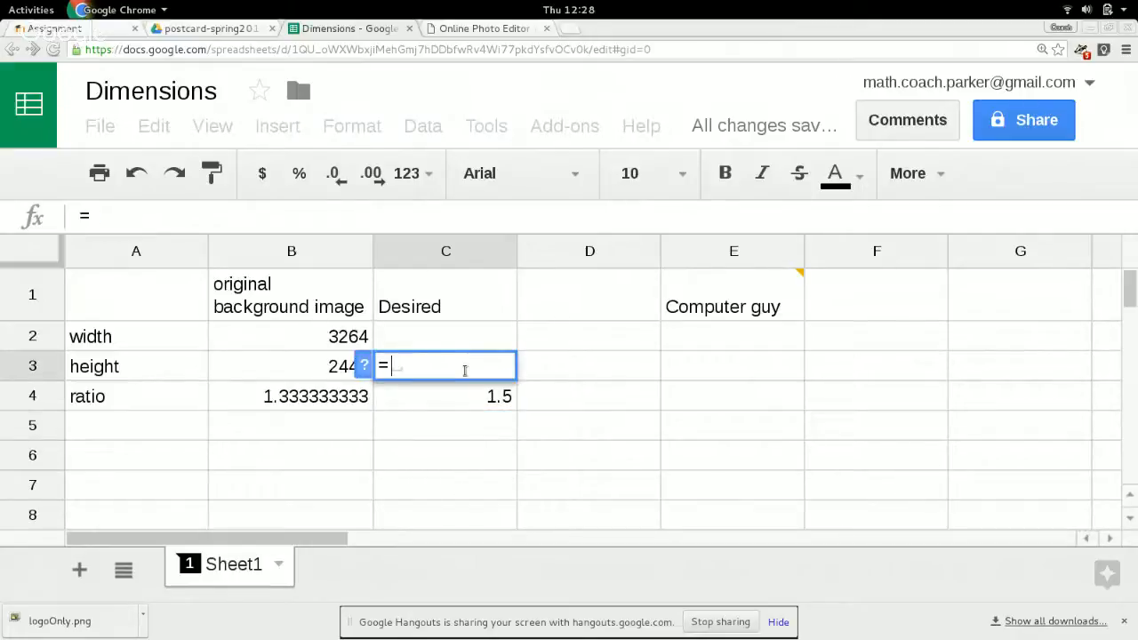
type("2448")
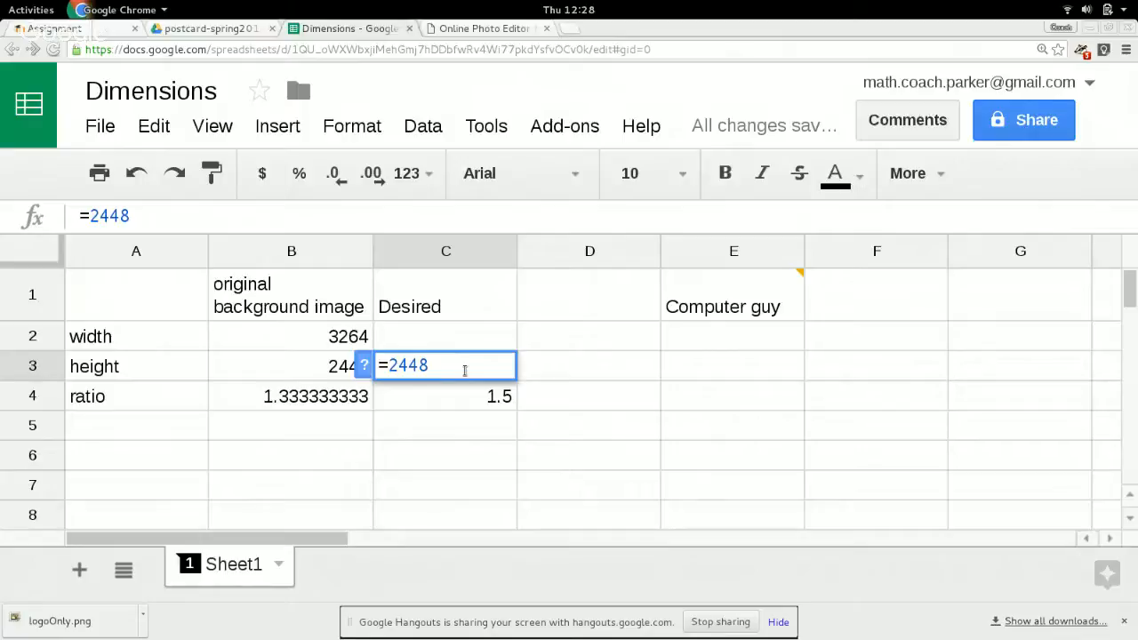
key("Return")
key("Up")
key("Up")
key("Down")
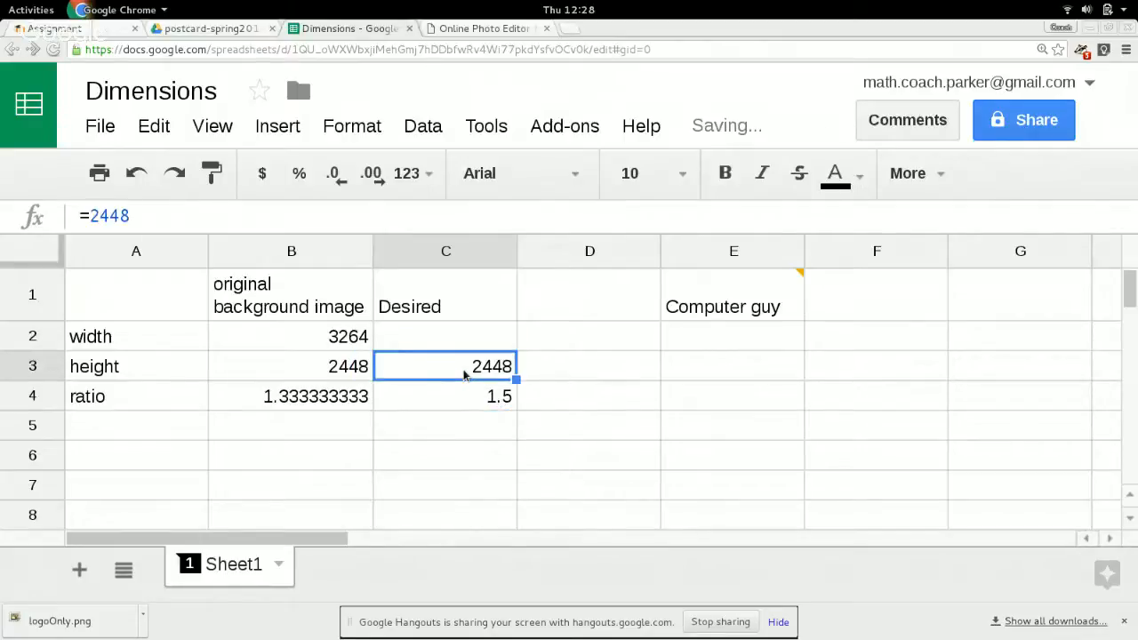
Calculate the desired width in C2 by multiplying height and ratio with the formula =C3*C4.
key("Up")
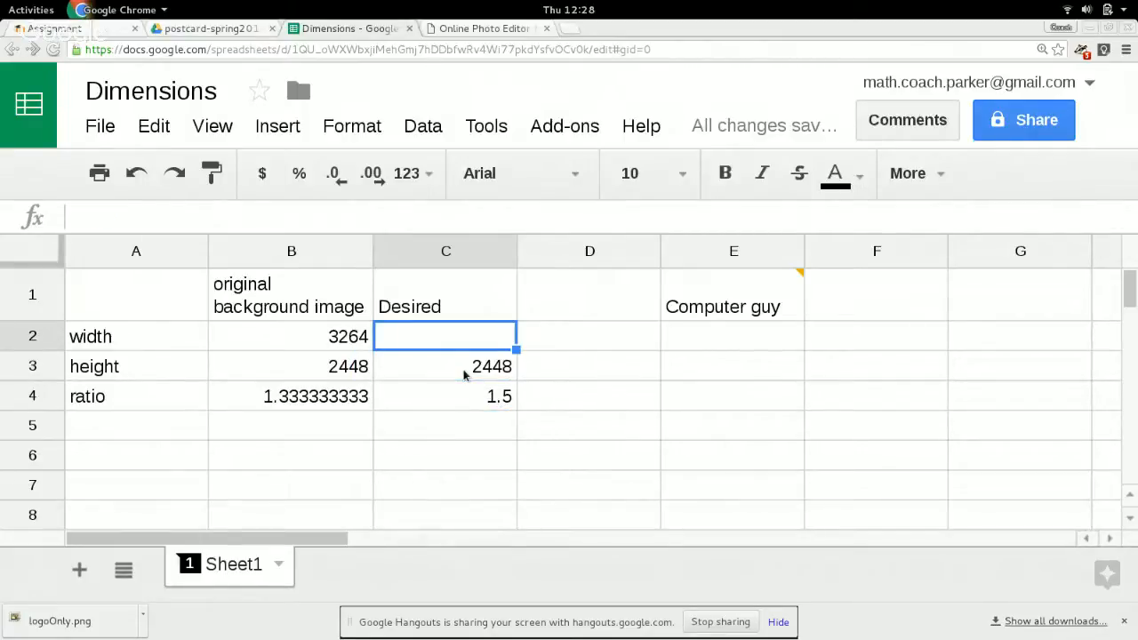
key("Down")
key("Down")
key("Up")
key("Up")
type("=")
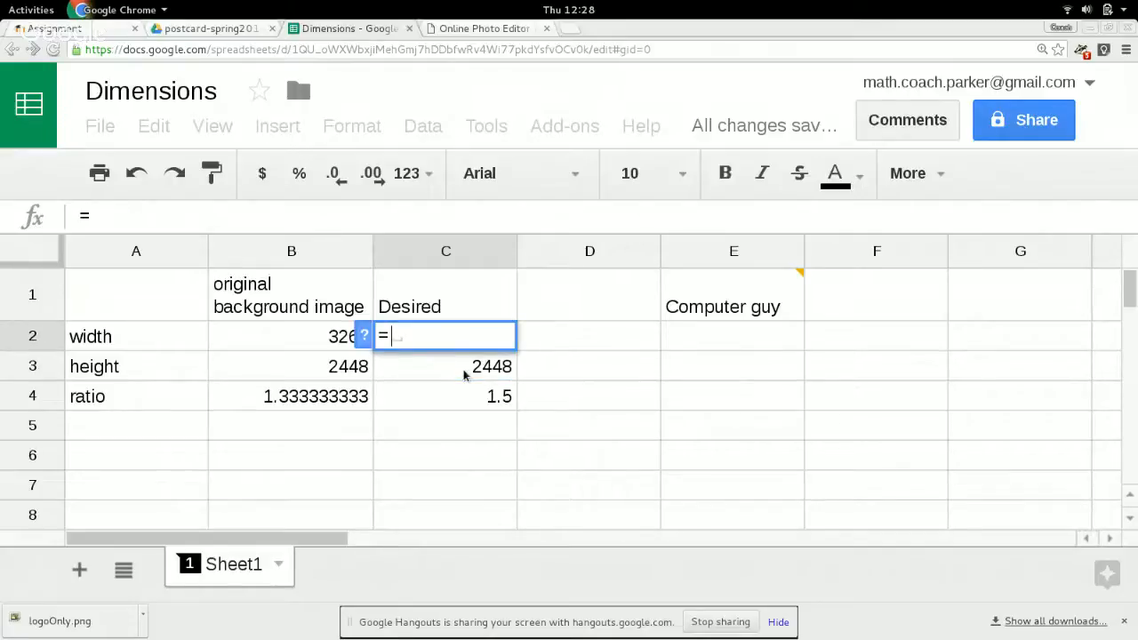
left_click(464, 376)
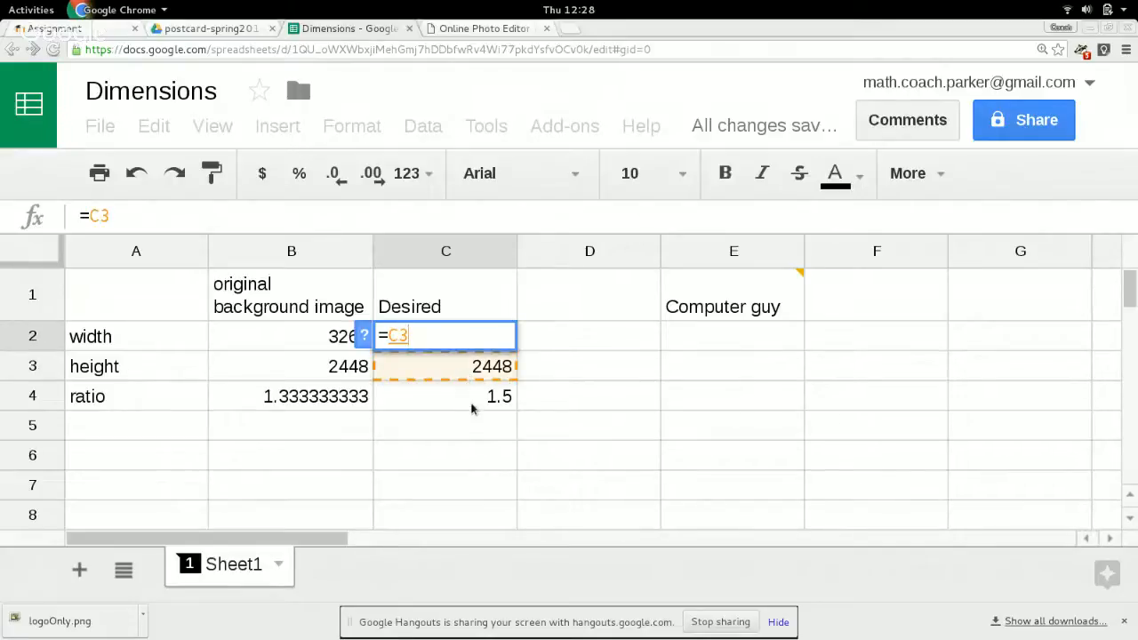
type("*")
left_click(480, 402)
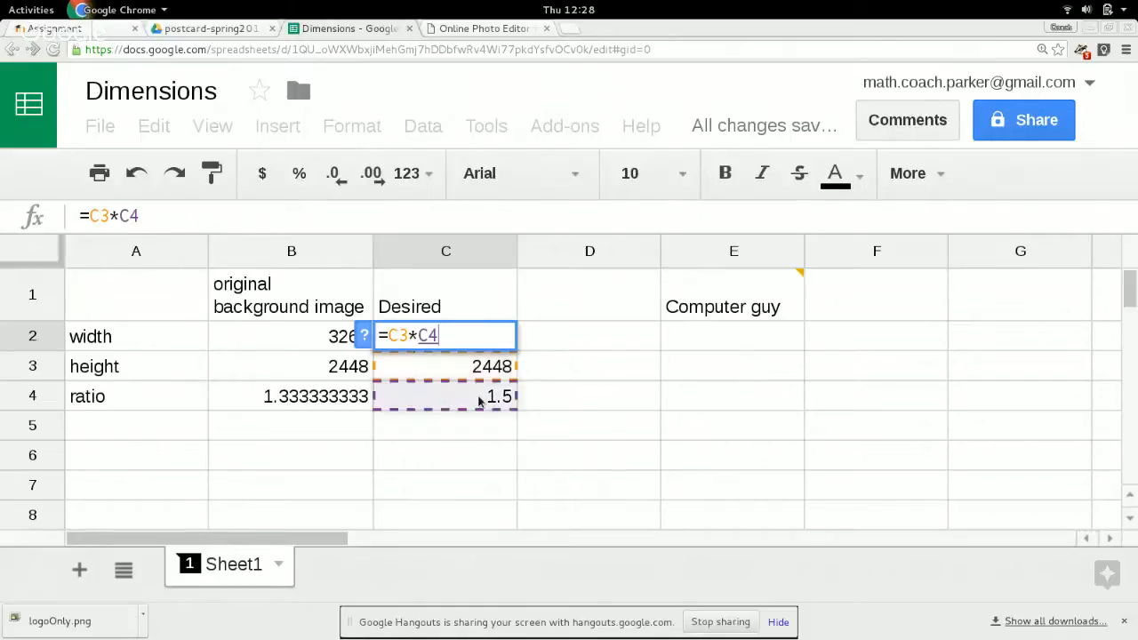
key("Return")
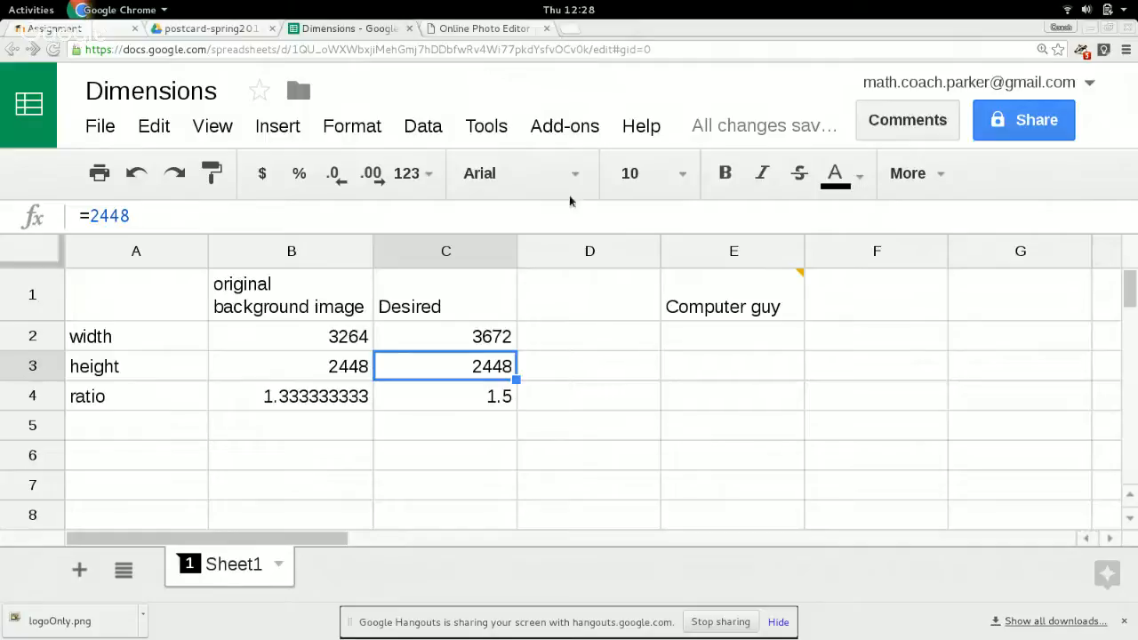
Switch to Pixlr and save the photo to Google Drive as a copy named postcard-attempt1 in the layered PXD format.
left_click(461, 30)
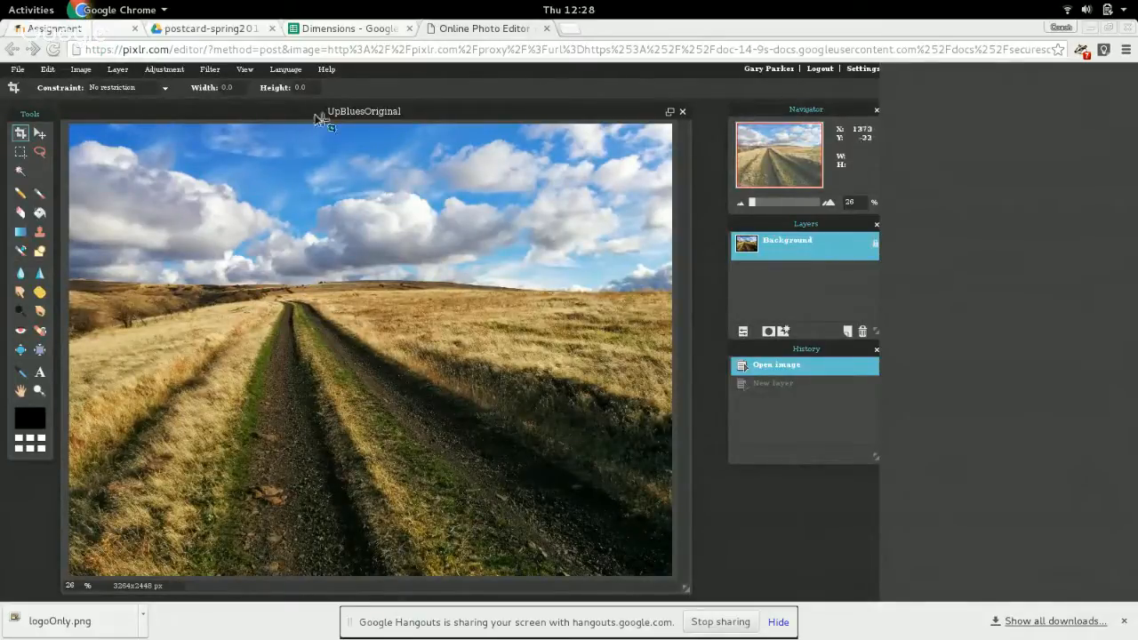
left_click(17, 70)
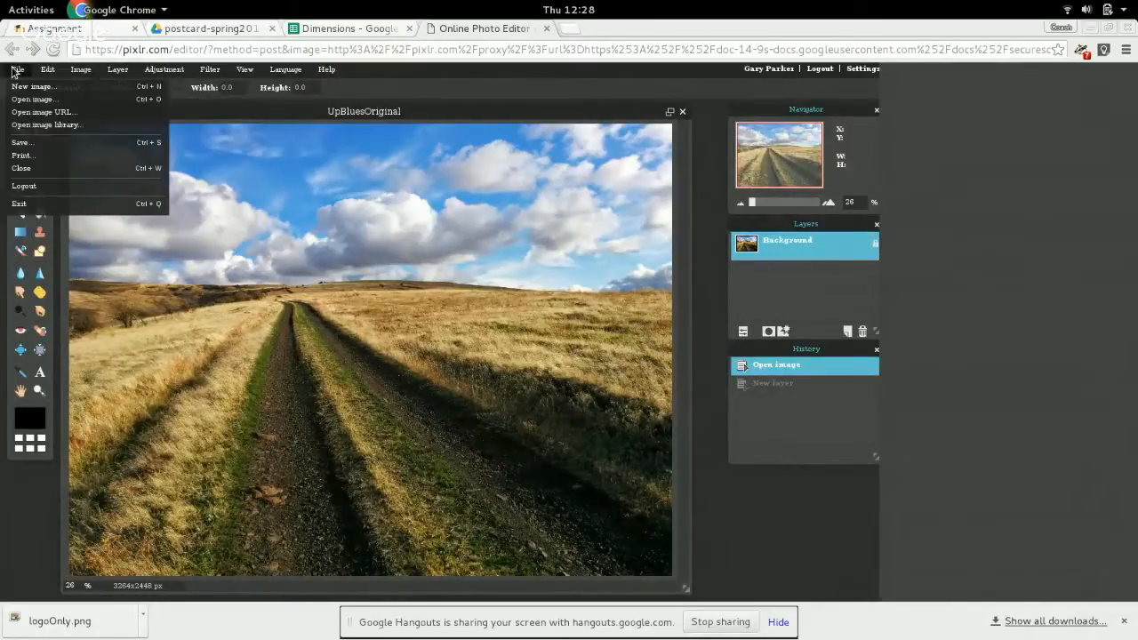
left_click(32, 145)
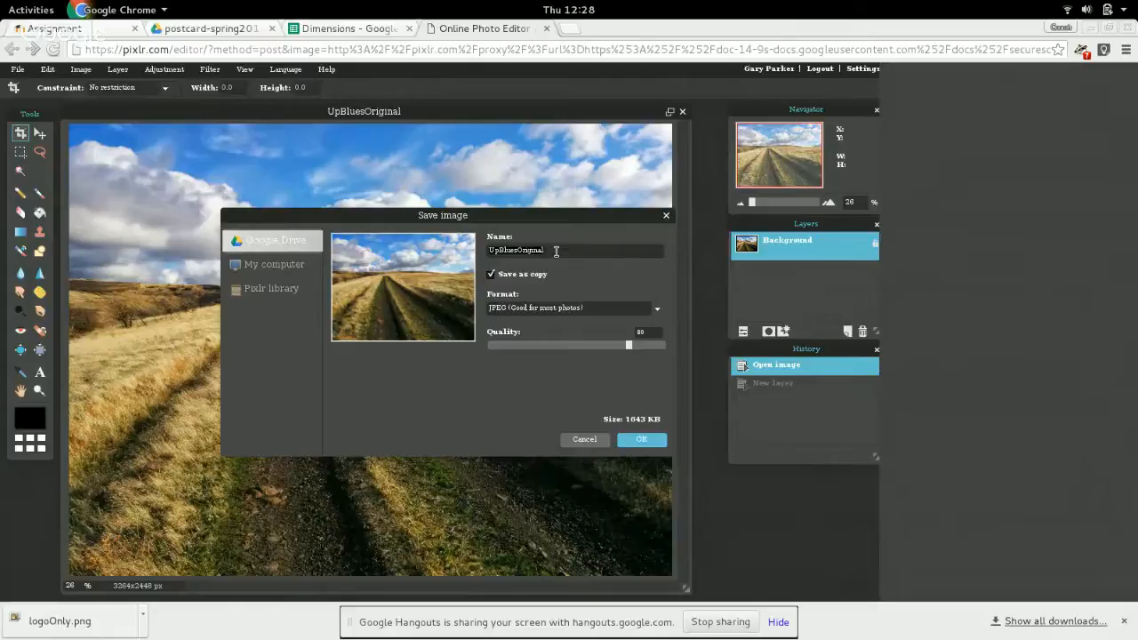
type("postcard-attempt")
left_click(612, 316)
left_click(606, 350)
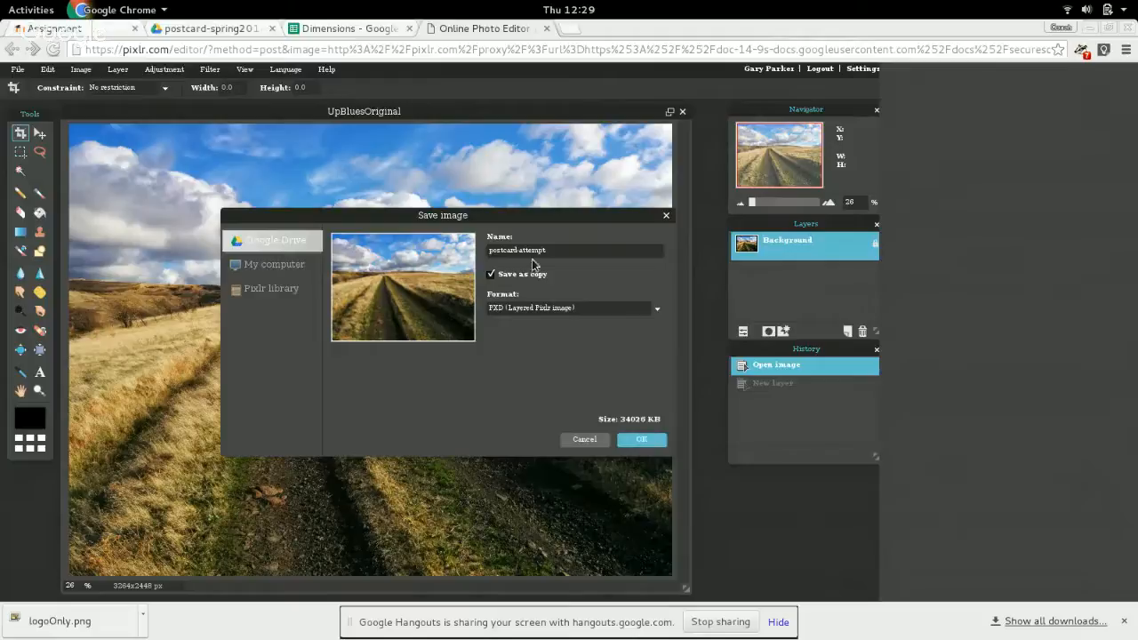
left_click(569, 250)
left_click(645, 442)
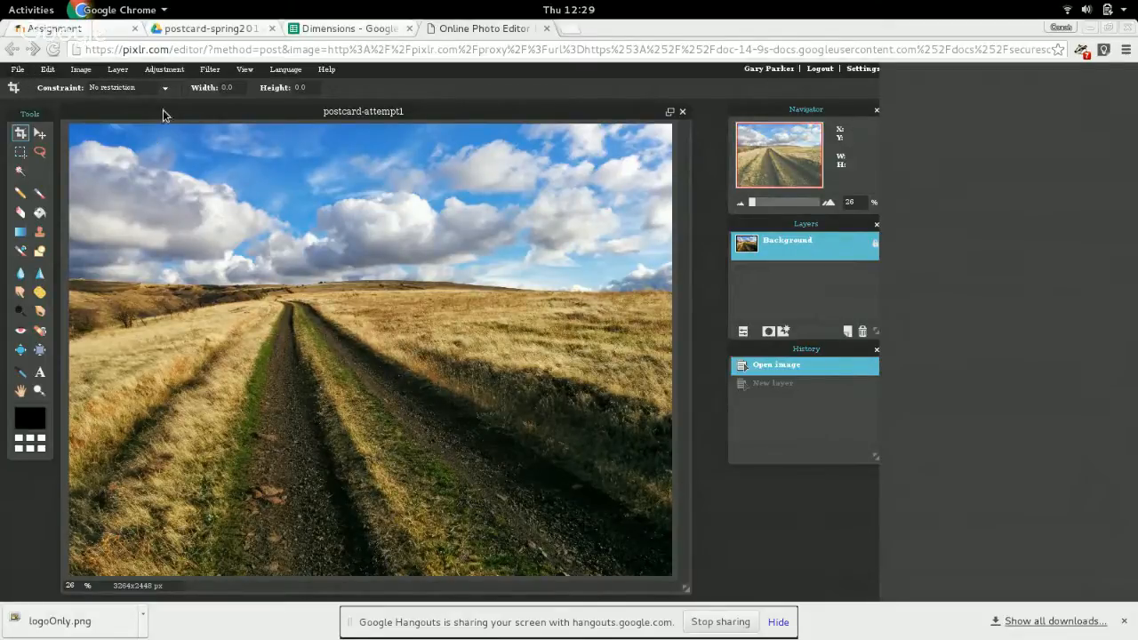
Set the canvas width of postcard-attempt1 to the desired 3672 pixels, adding the extra space on the photo's right side.
left_click(118, 69)
mouse_move(172, 78)
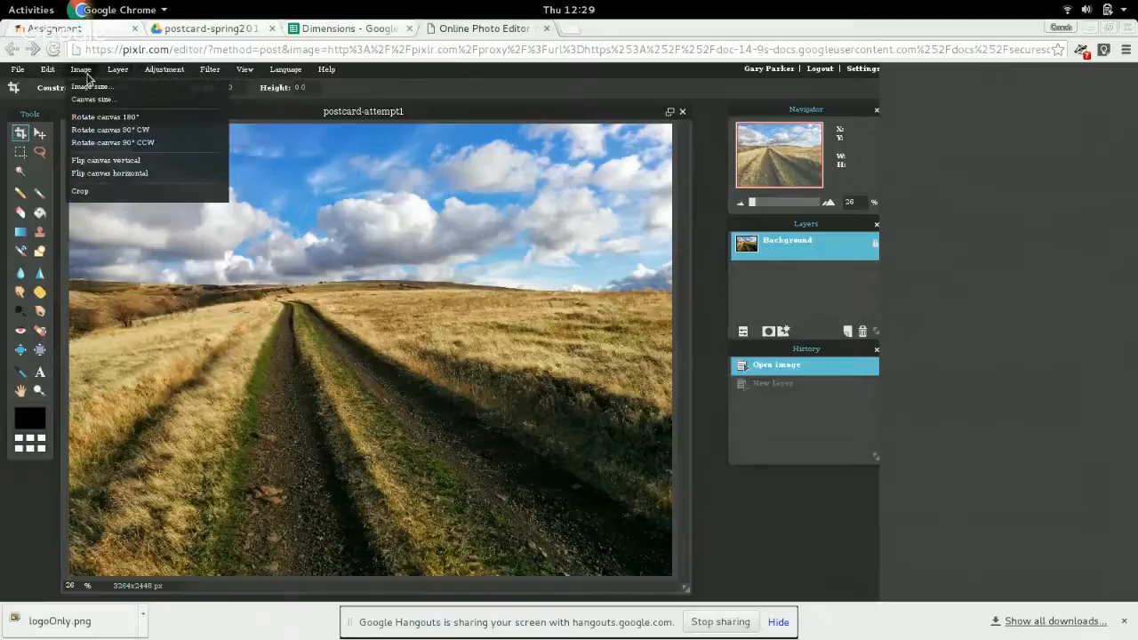
left_click(88, 100)
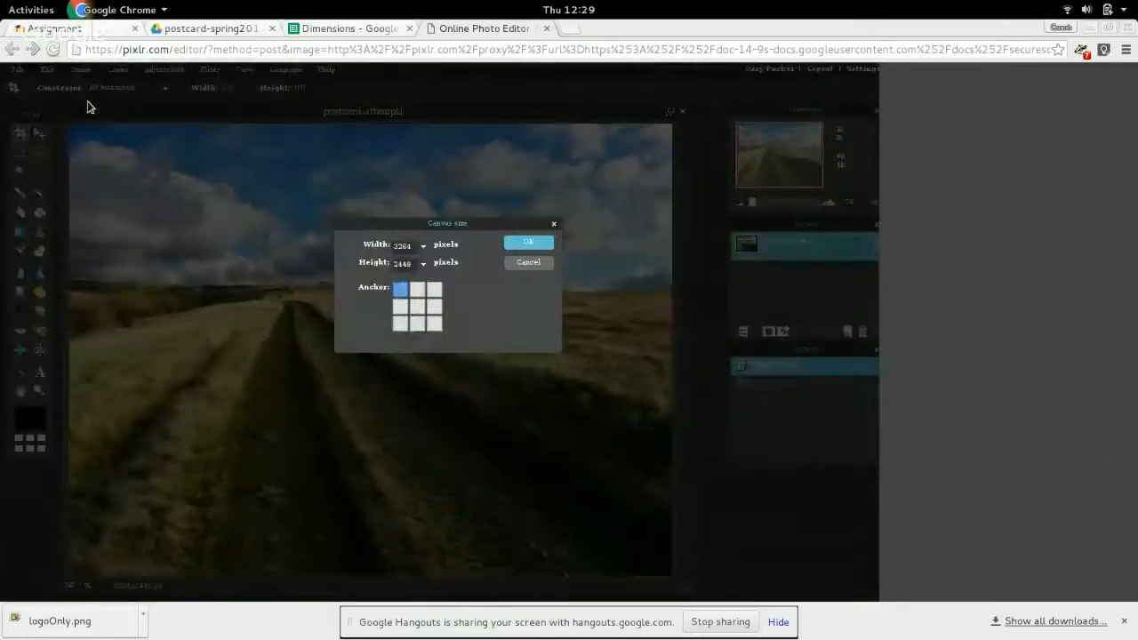
left_click(343, 30)
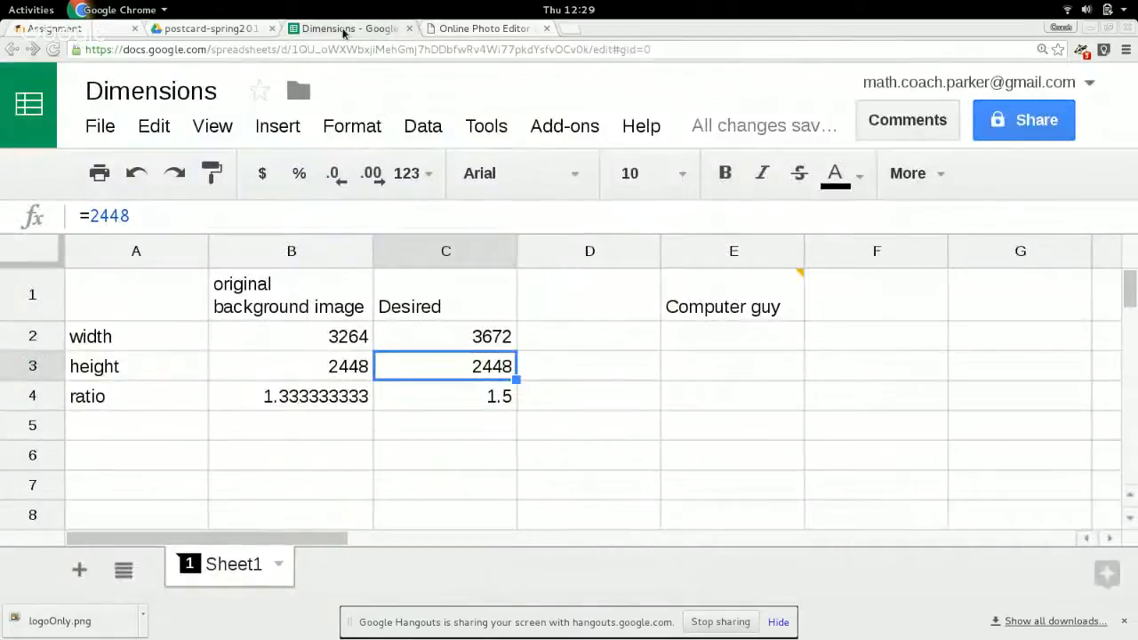
left_click(214, 30)
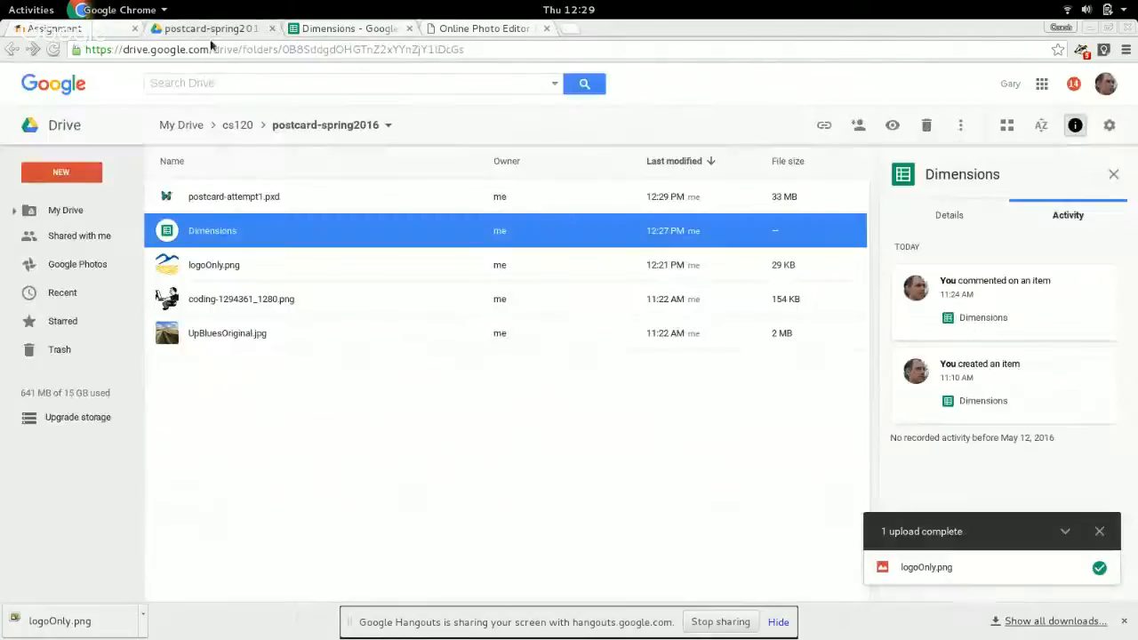
left_click(430, 29)
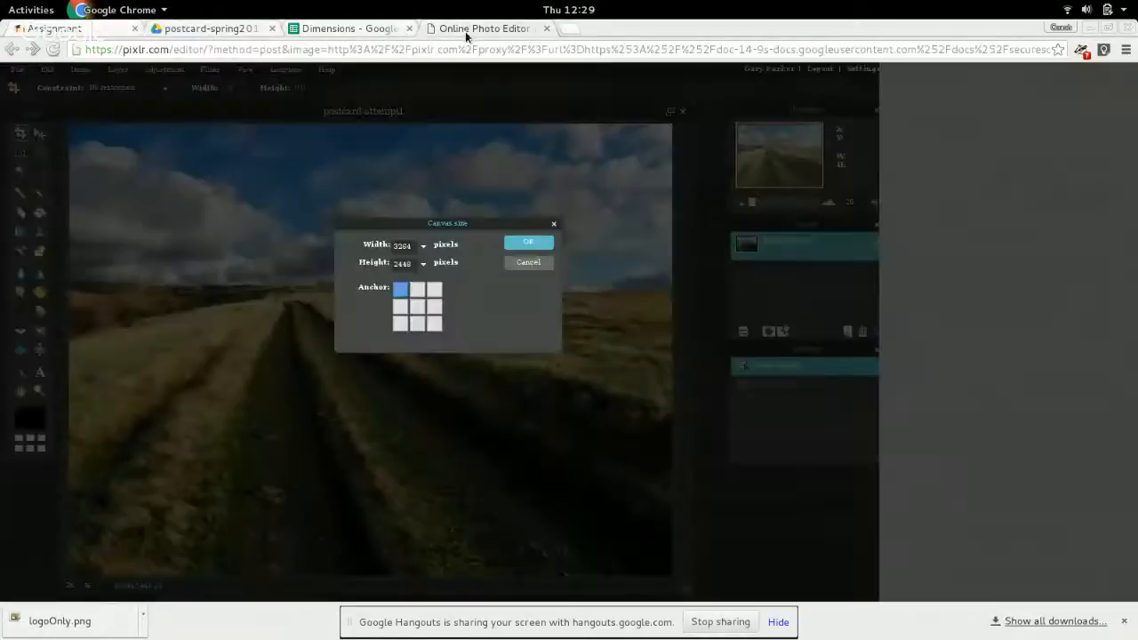
left_click(413, 246)
key("BackSpace")
key("BackSpace")
key("BackSpace")
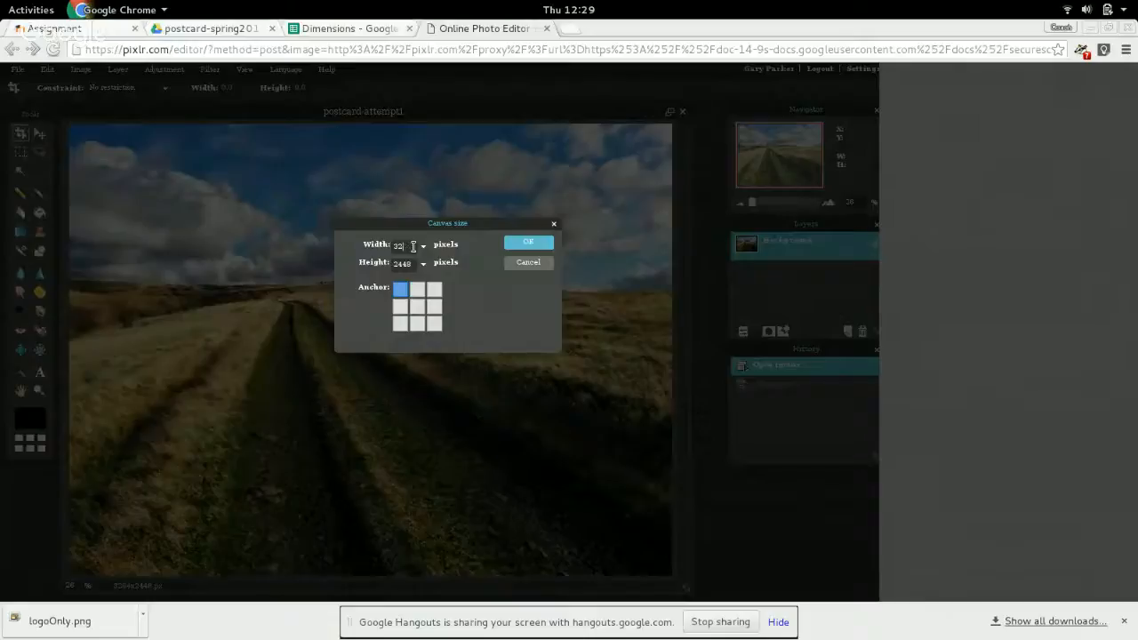
type("672")
left_click(529, 244)
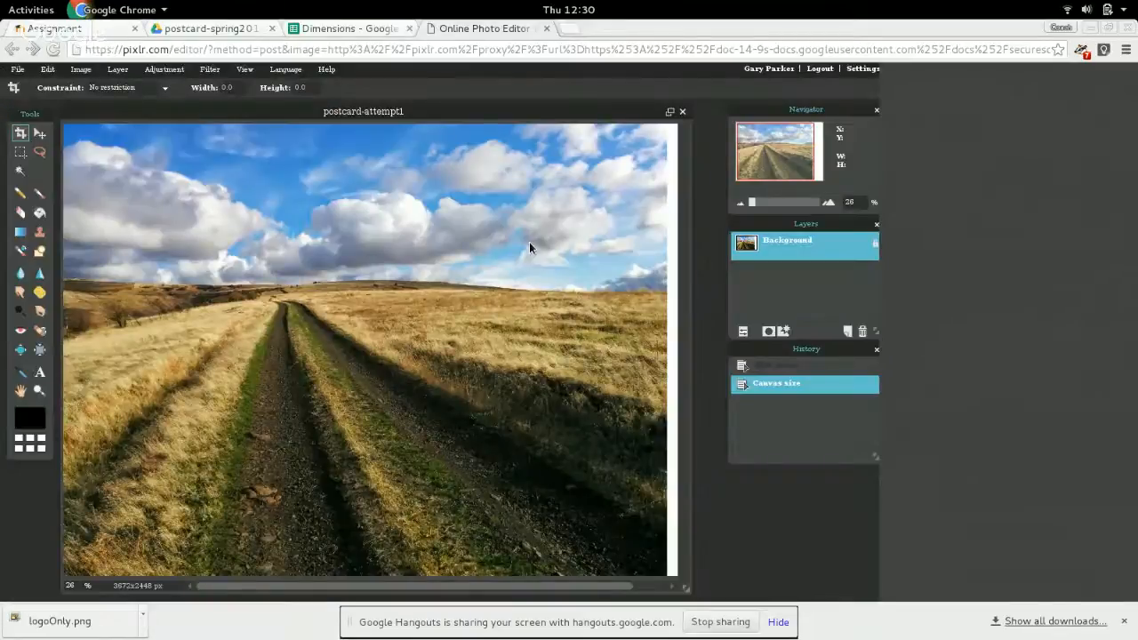
scroll(555, 455, "down", 1)
scroll(555, 455, "down", 1)
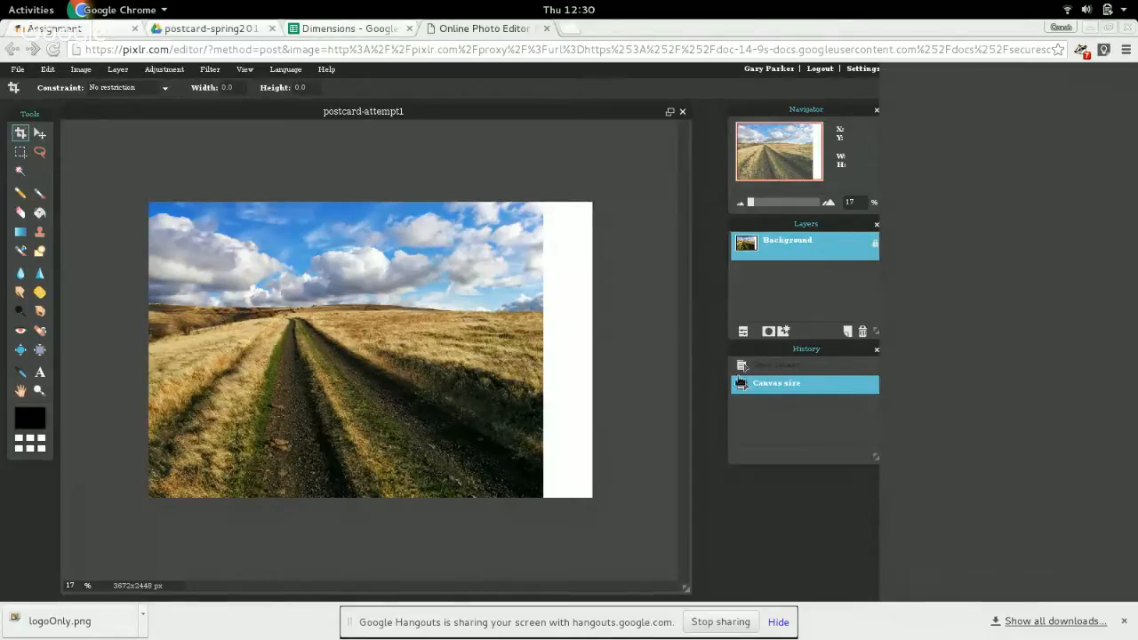
Undo the canvas size change on postcard-attempt1, returning to the opened image, and switch to the Dimensions spreadsheet.
left_click(772, 371)
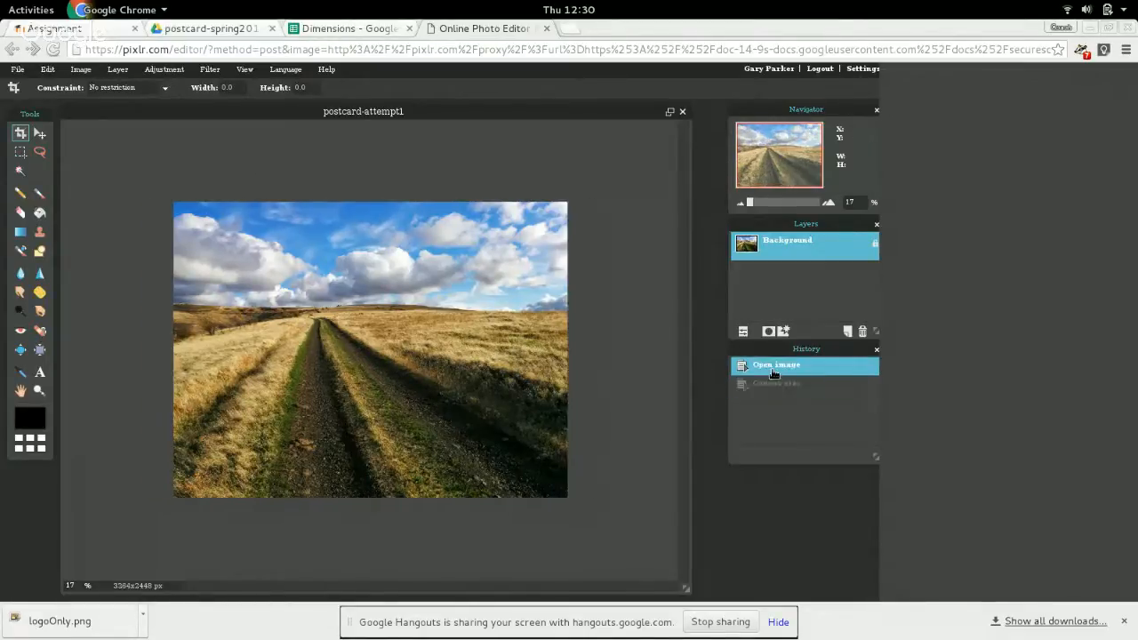
left_click(324, 29)
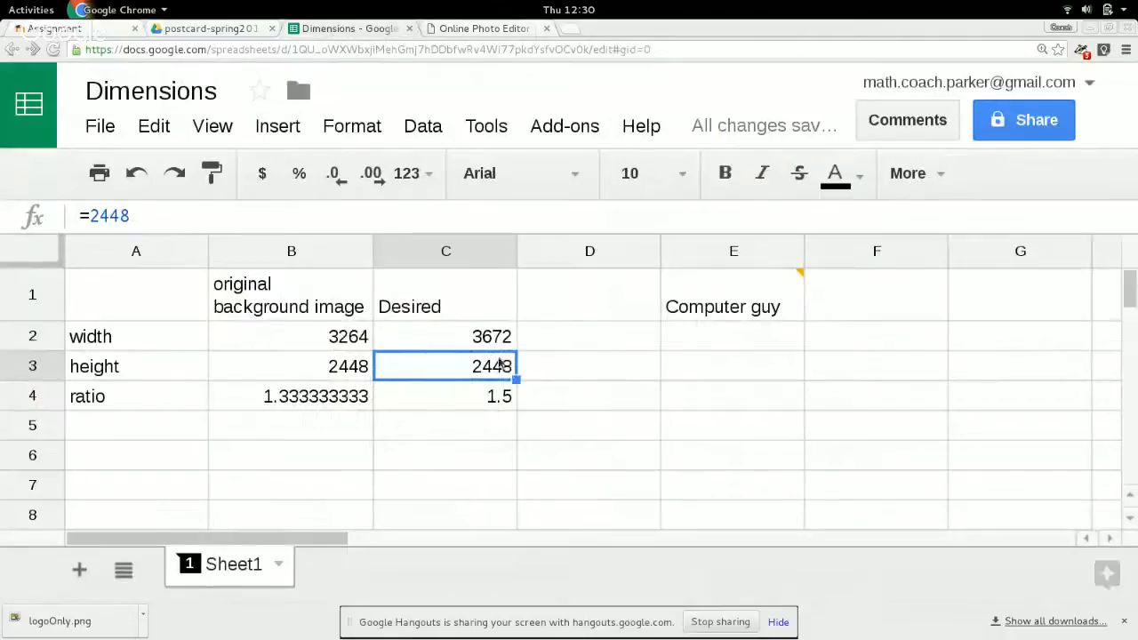
In column D, enter a trial width of 4000 in D2 and a ratio of 1.5 in D4.
left_click(551, 342)
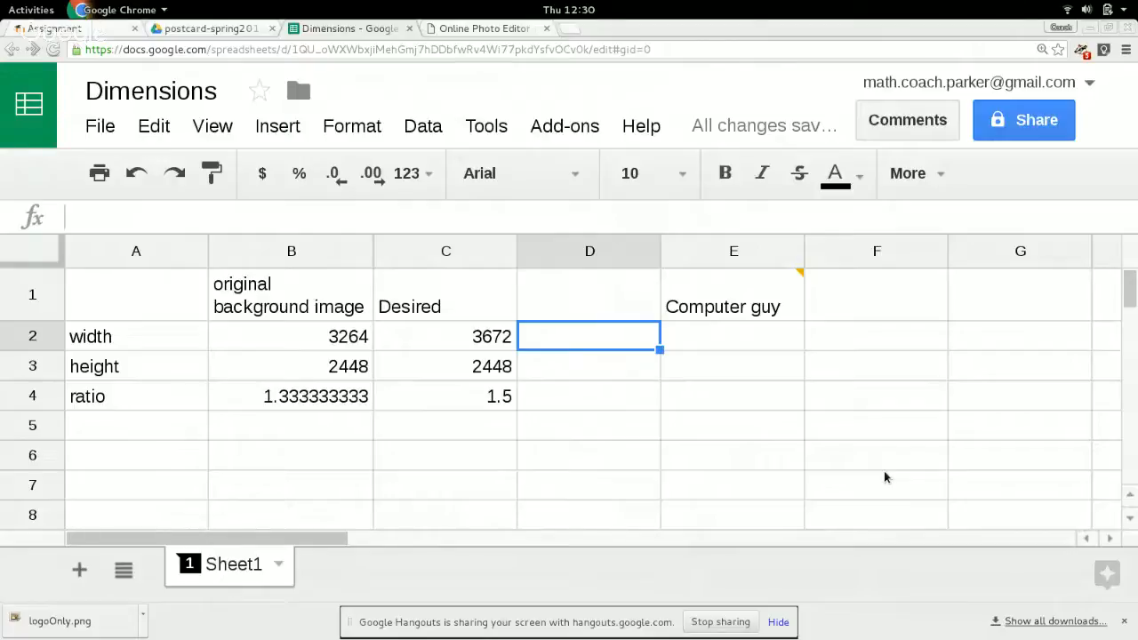
type("4000")
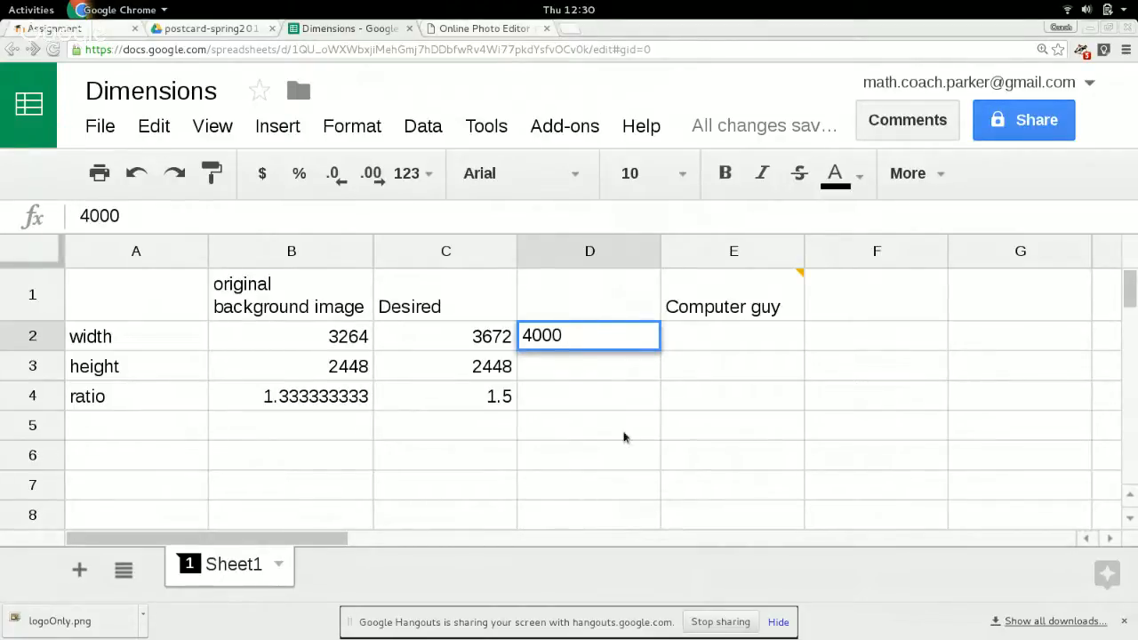
left_click(594, 374)
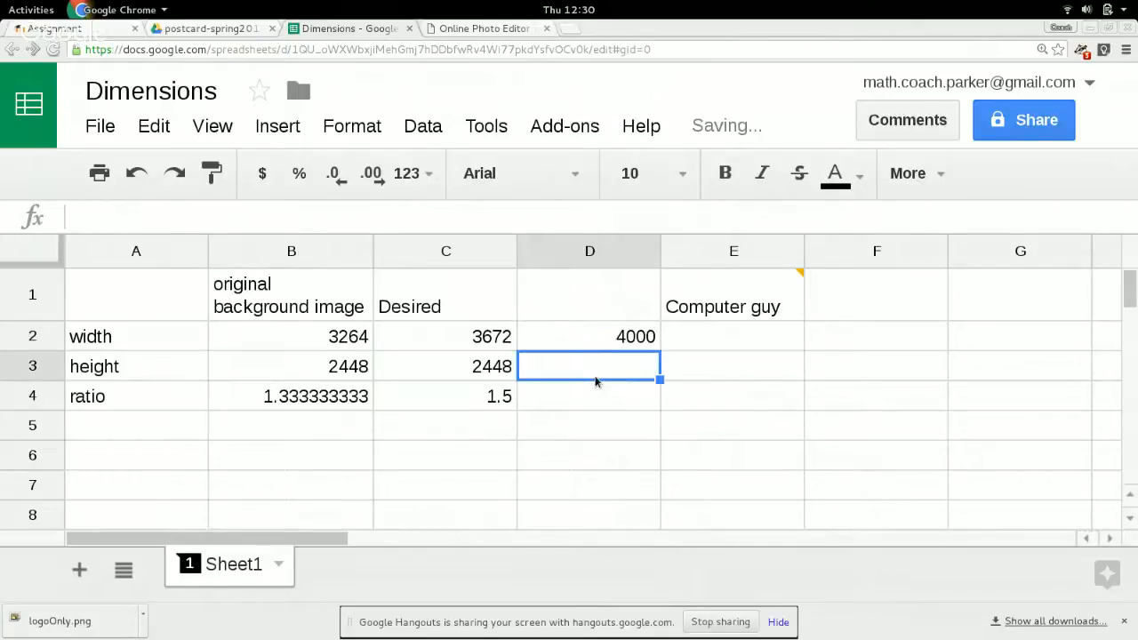
key("Down")
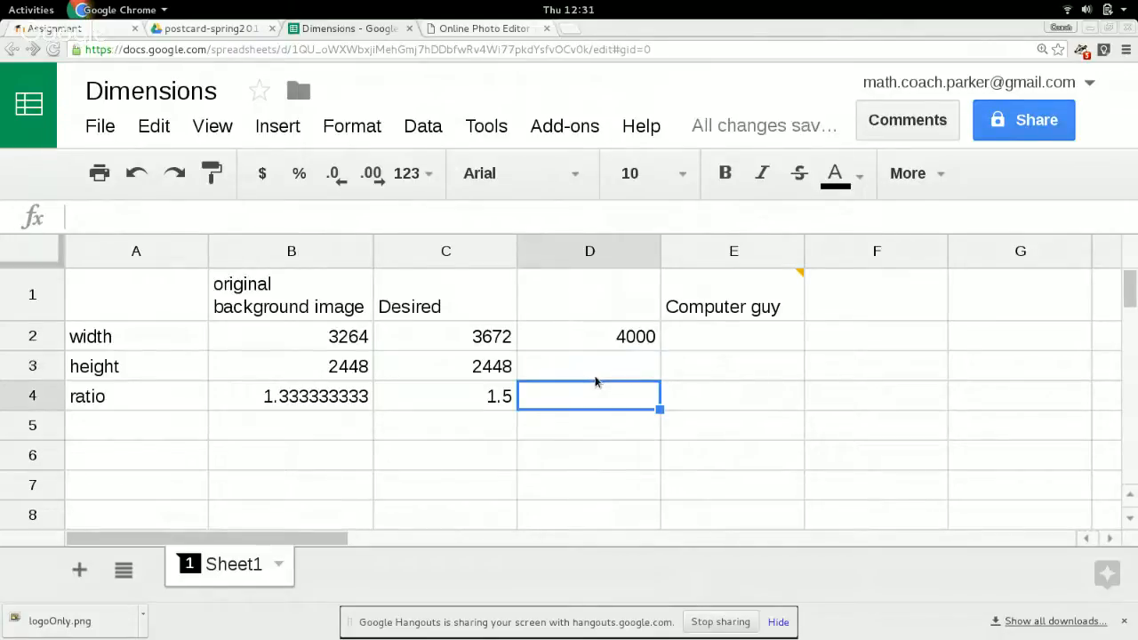
type("1.5")
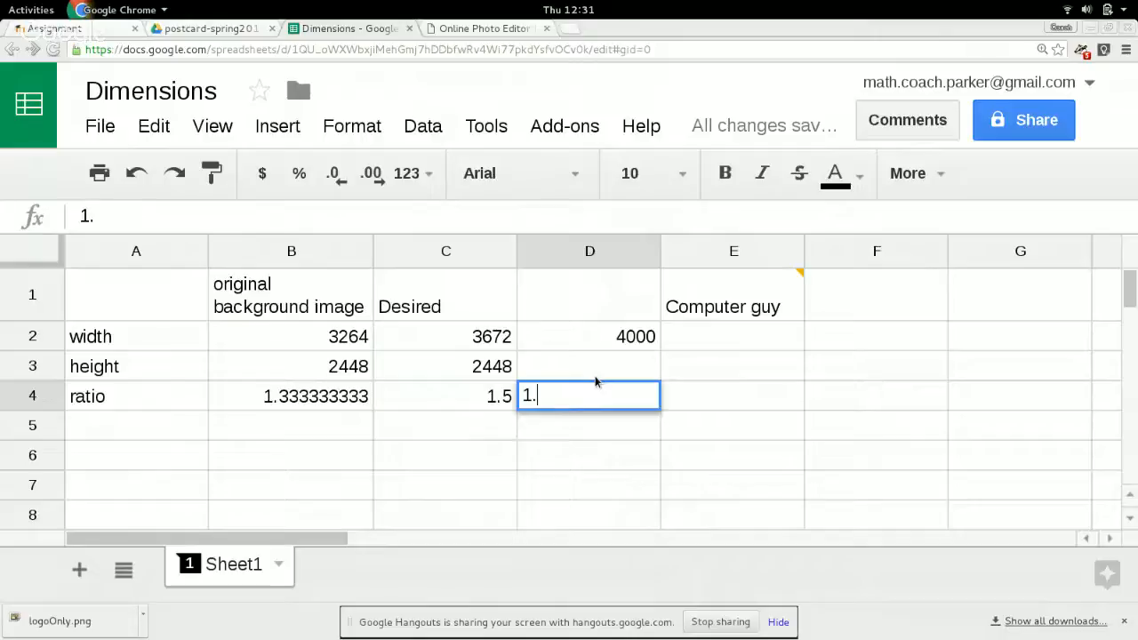
key("Return")
Calculate the trial height in D3 by dividing width by ratio with the formula =D2/D4.
key("Up")
key("Up")
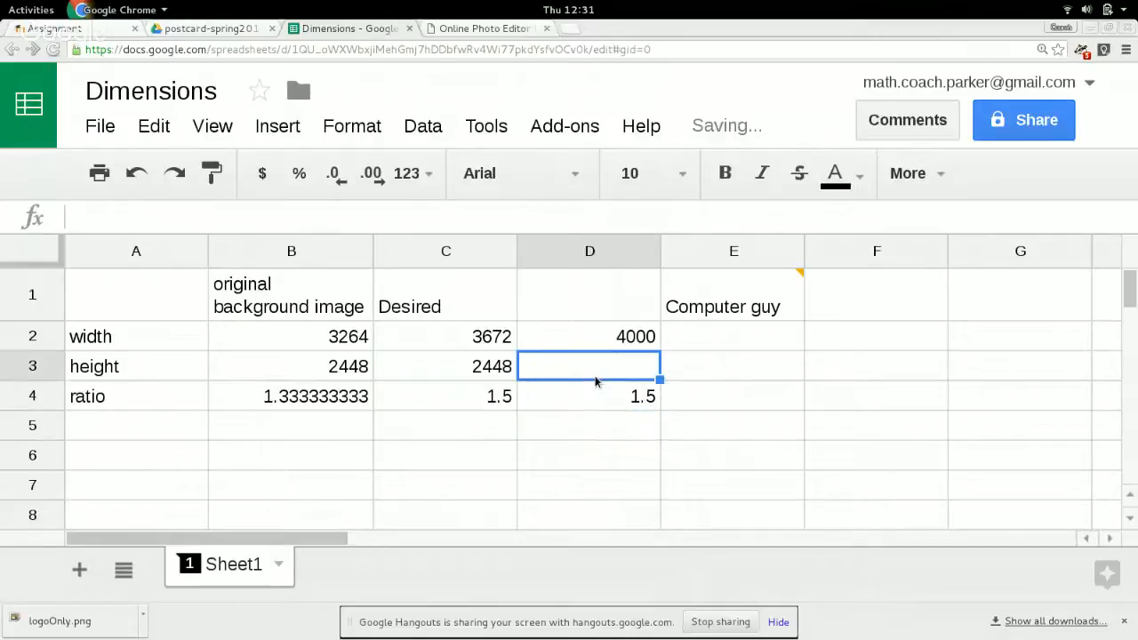
type("=")
left_click(605, 336)
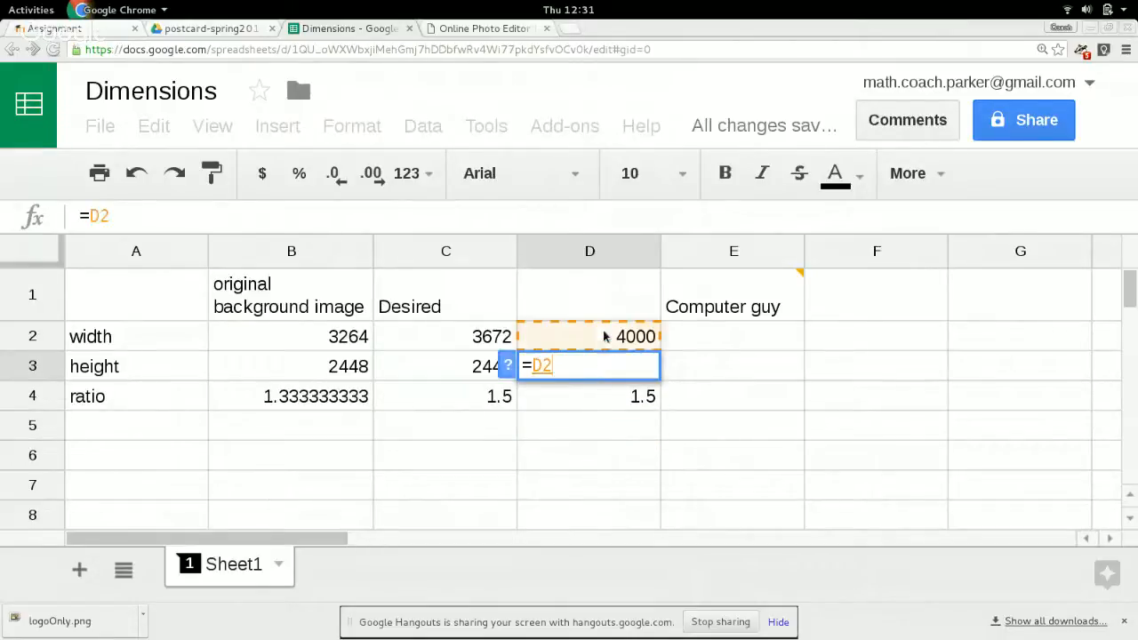
type("/")
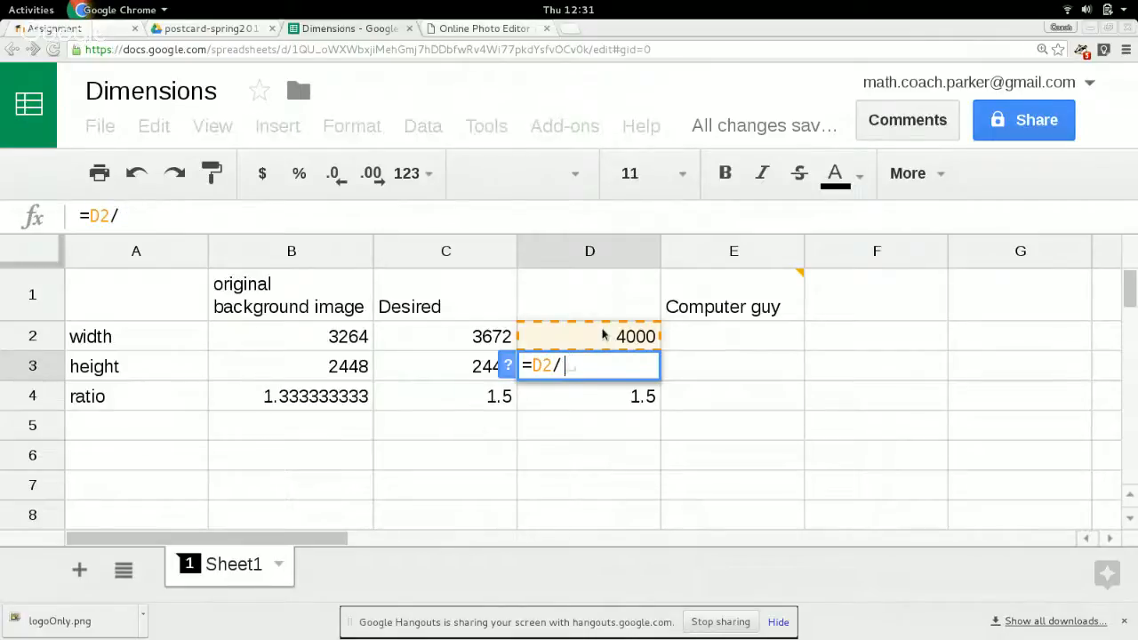
left_click(607, 398)
key("Return")
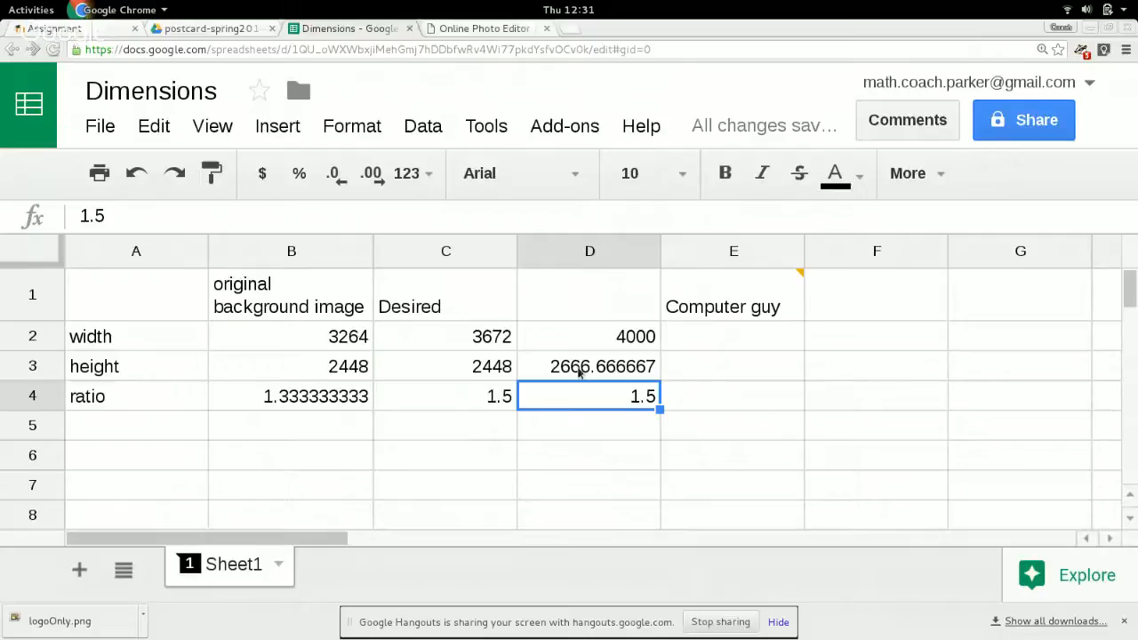
Change the trial width in D2 to 4200.
left_click(632, 340)
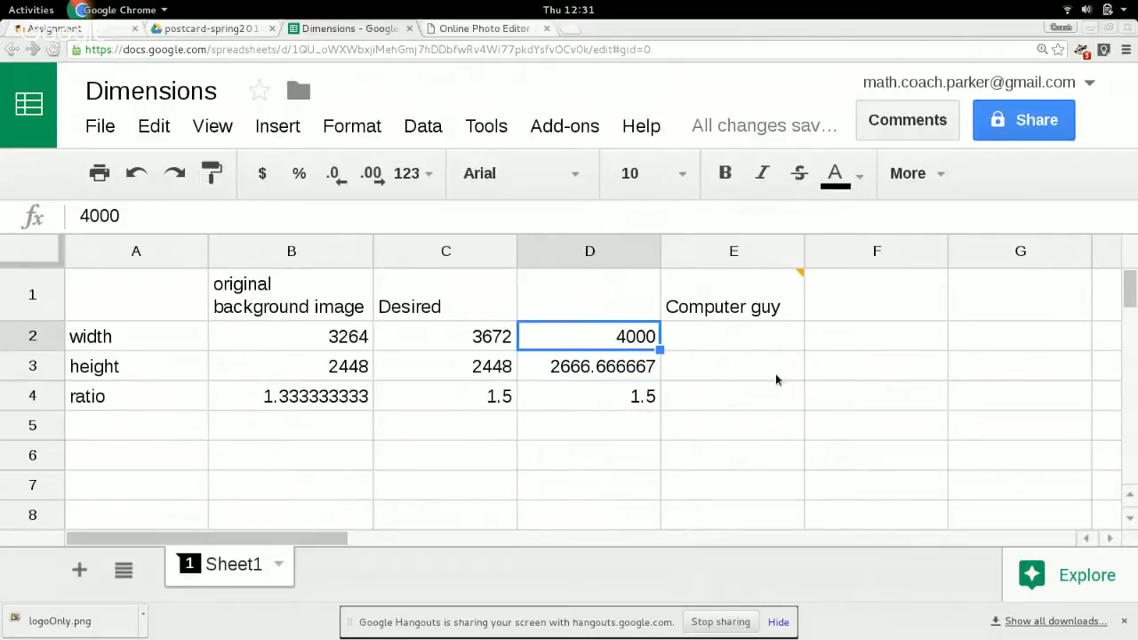
type("4200")
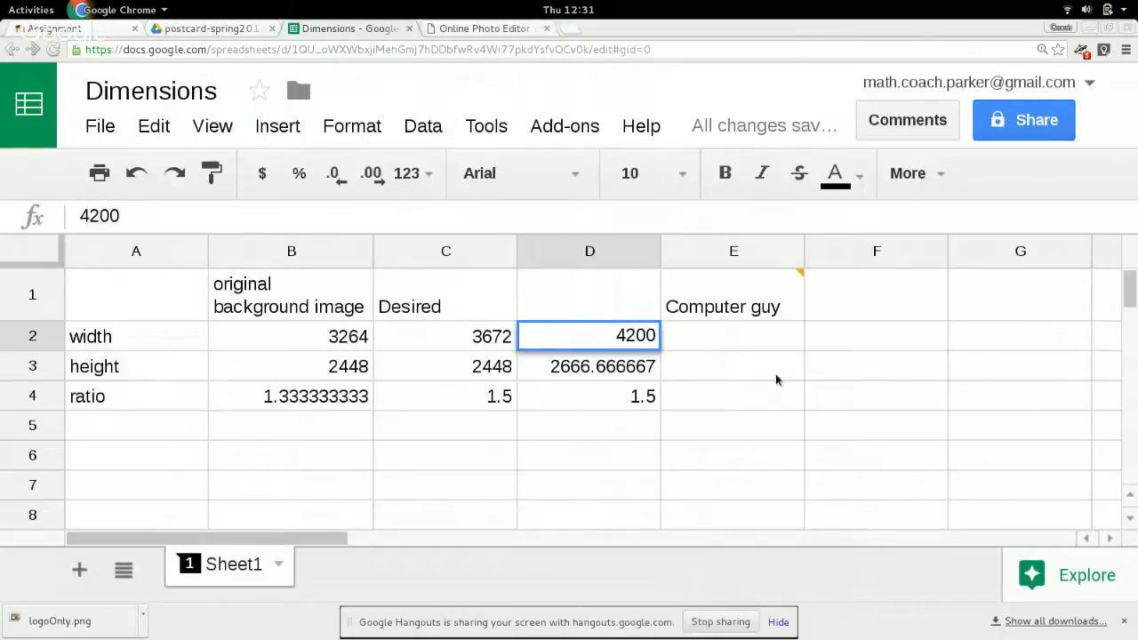
key("Return")
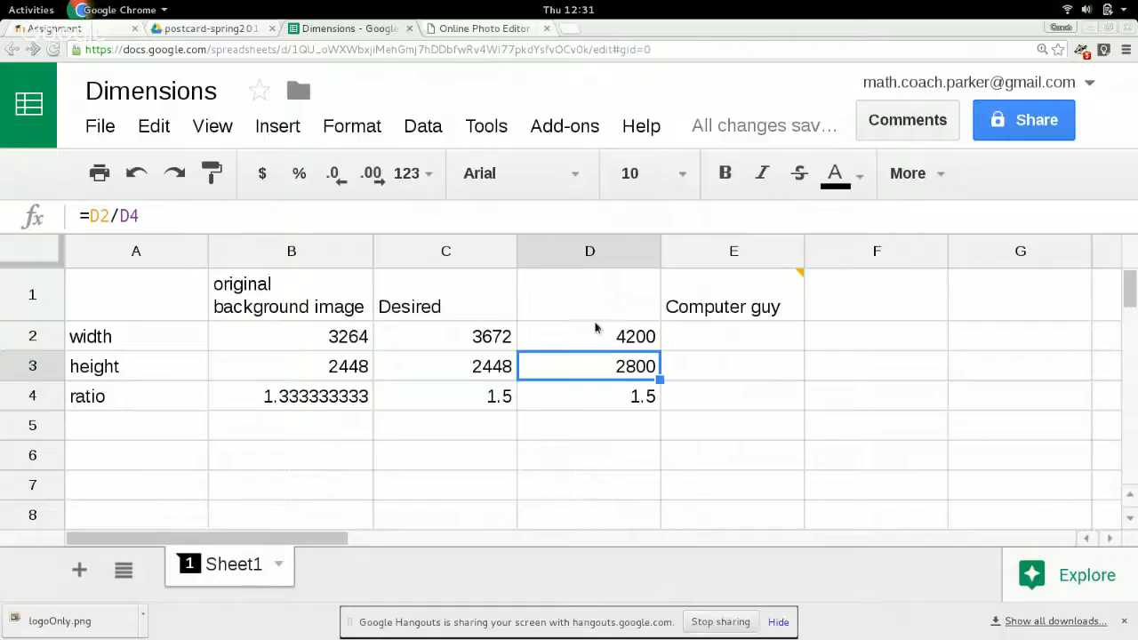
Move the Computer guy heading from E1 to F1 and enter the ratio 1.5 in E4.
left_click(742, 318)
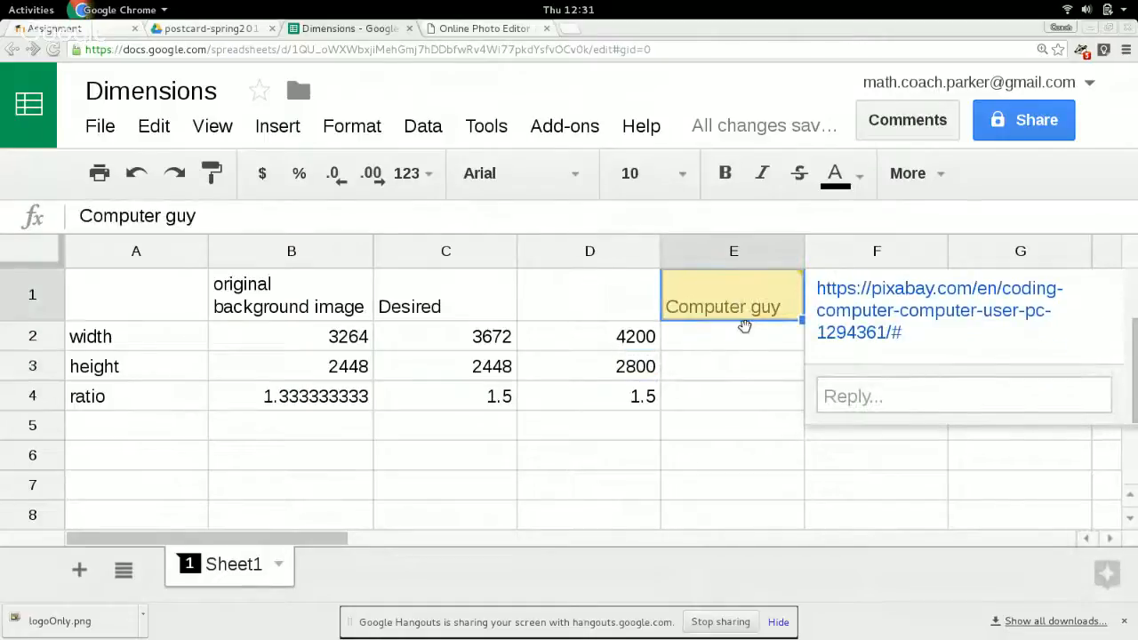
left_click_drag(832, 318, 856, 317)
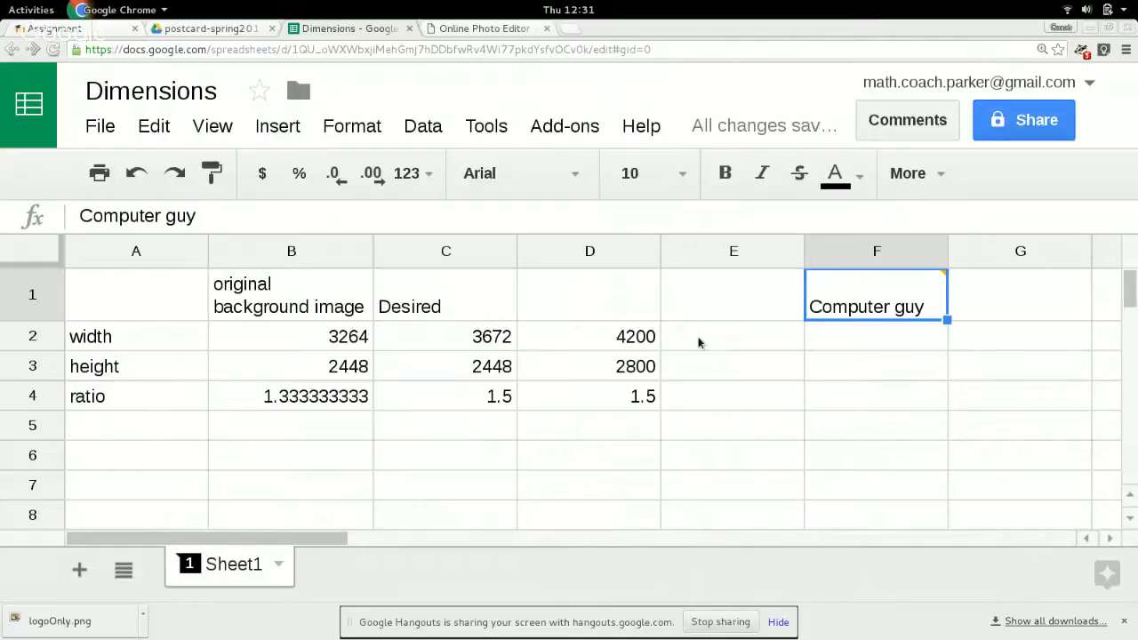
left_click(709, 402)
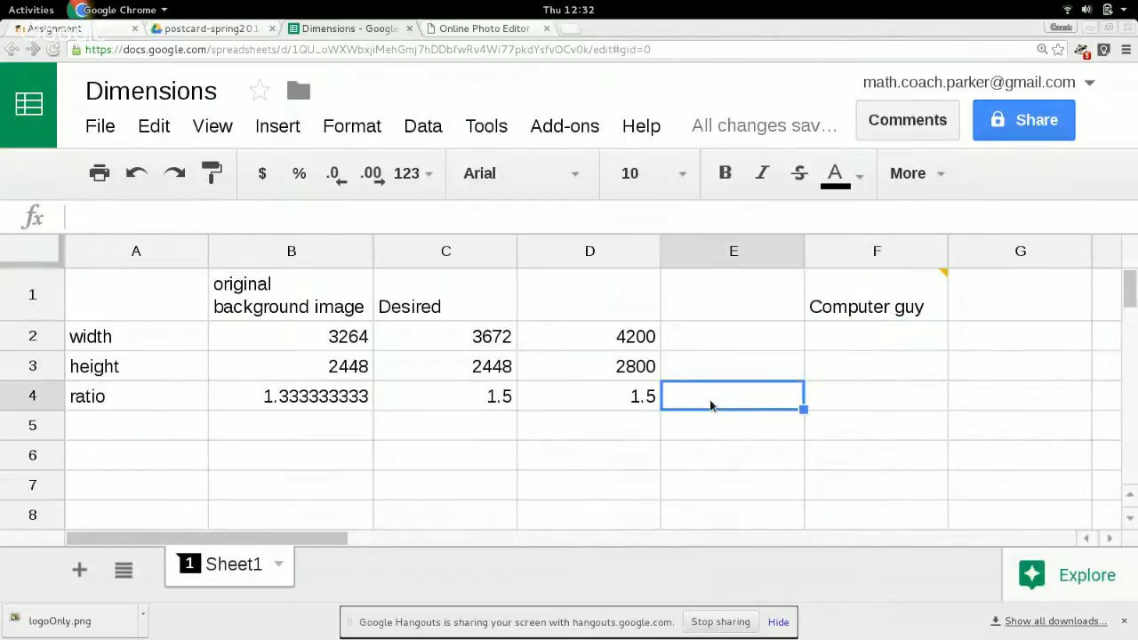
type("1.5")
key("Return")
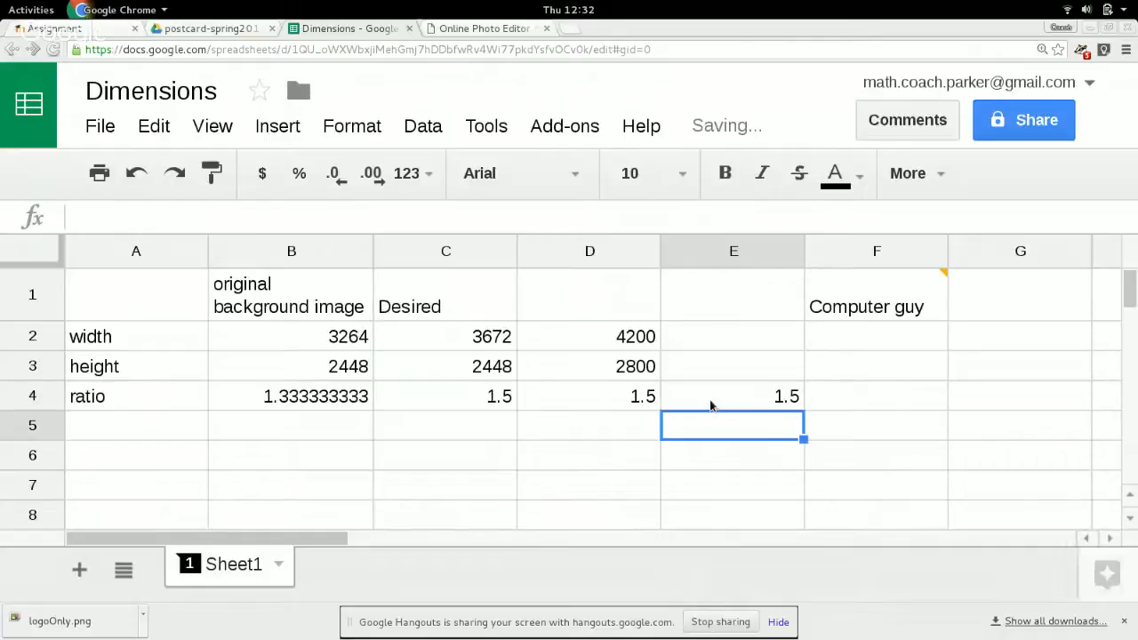
Link the width in E2 to the original background image's width with the formula =B2.
key("Up")
key("Up")
key("Up")
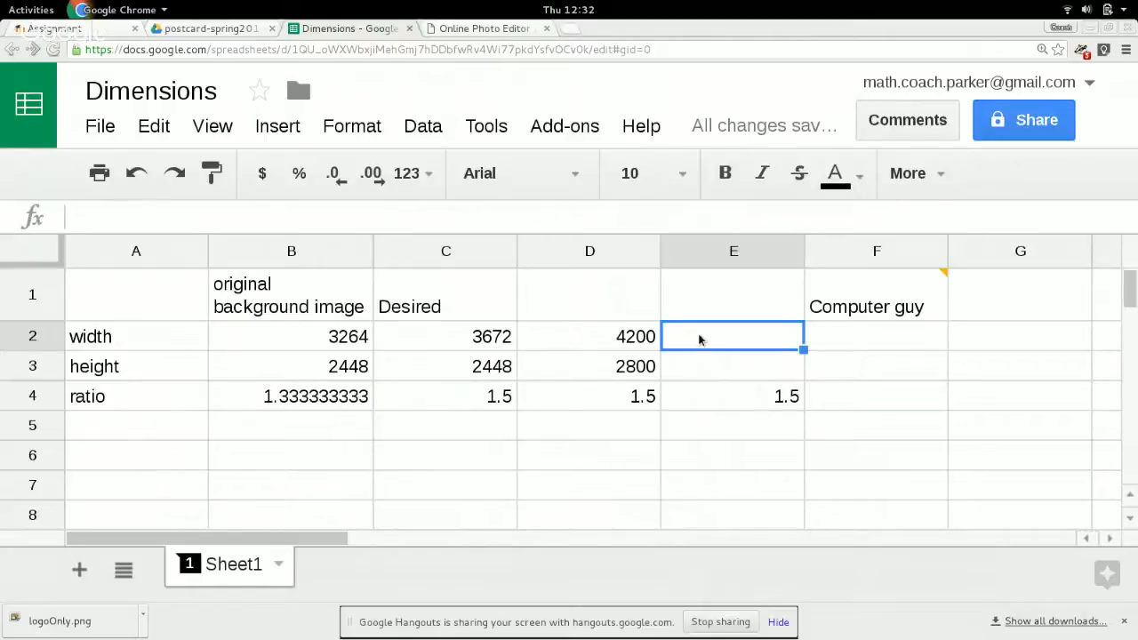
type("=")
left_click(335, 345)
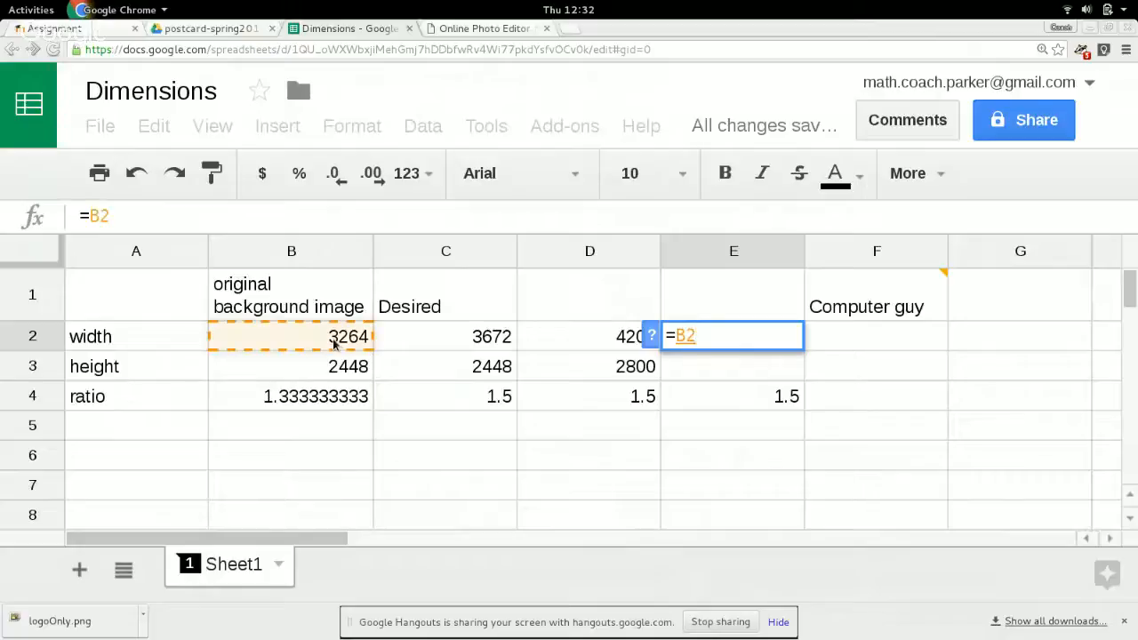
key("Return")
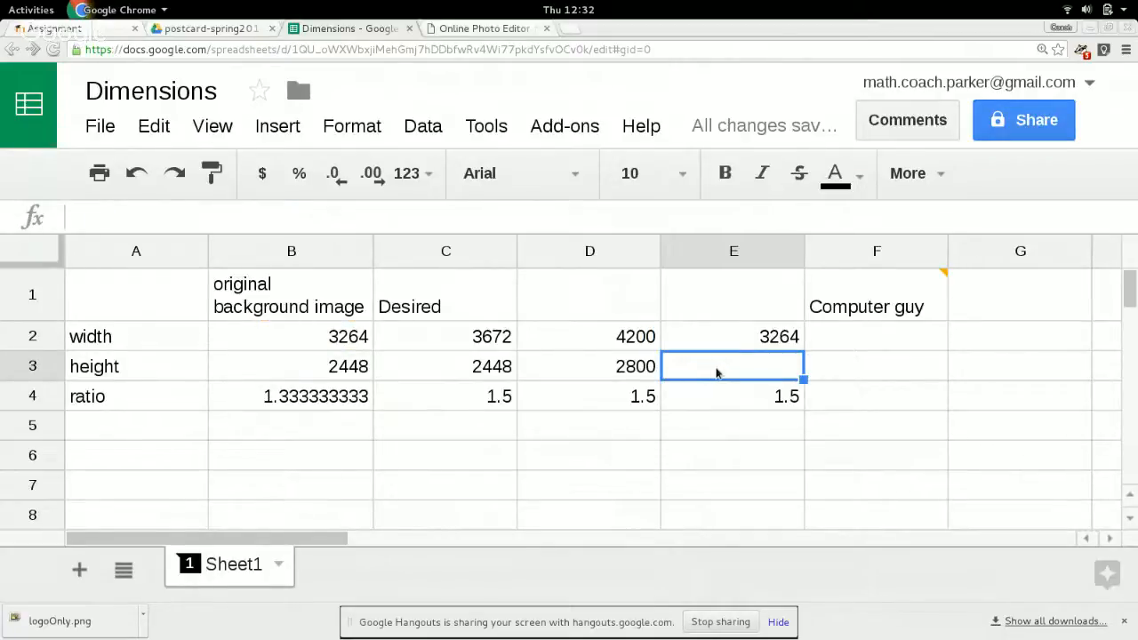
Calculate the matching height in E3 by dividing width by ratio with the formula =E2/E4.
type("=")
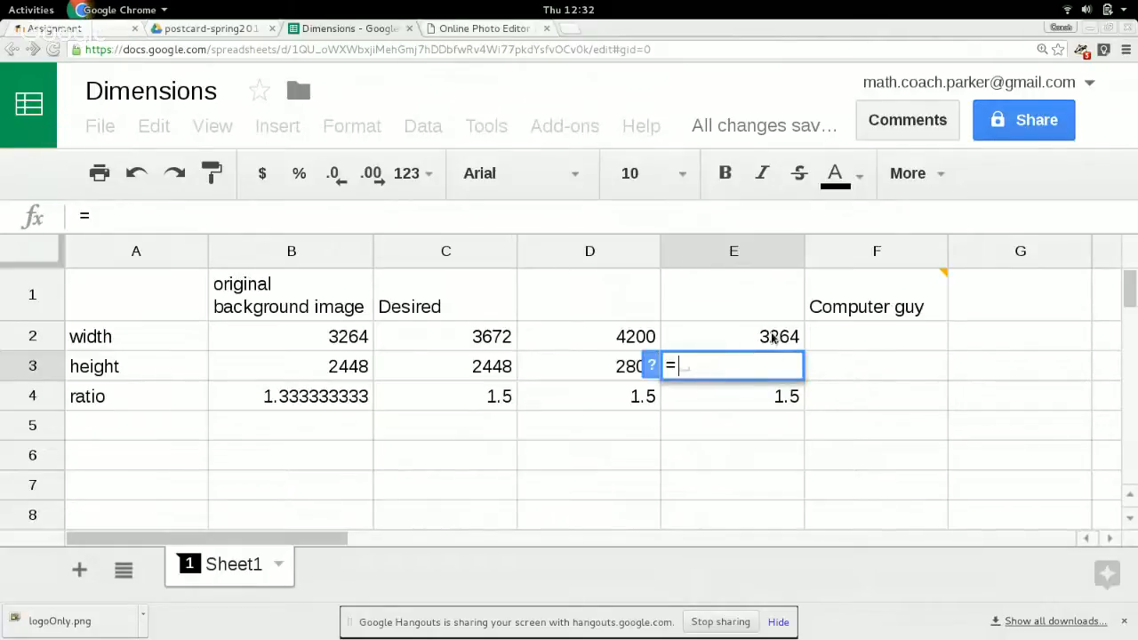
left_click(774, 338)
type("/")
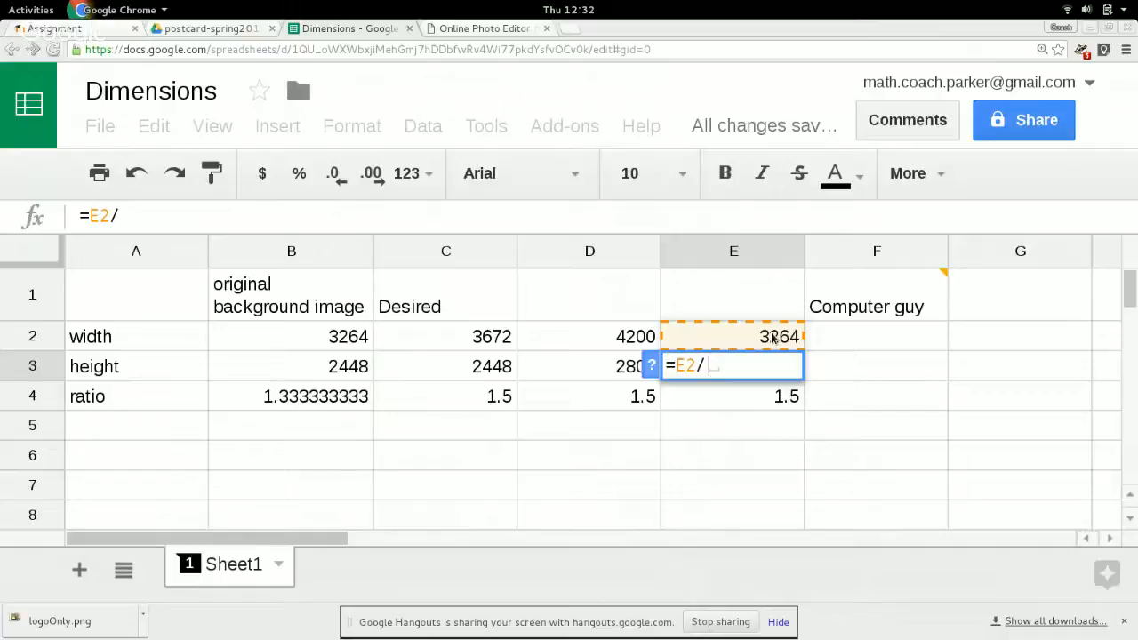
left_click(773, 406)
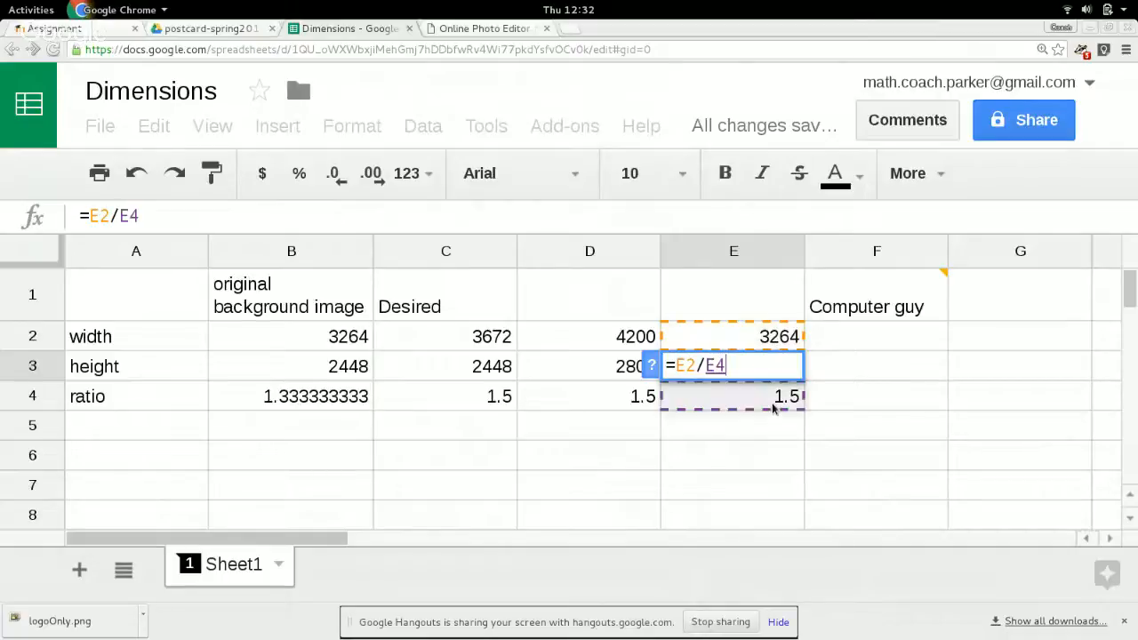
key("Return")
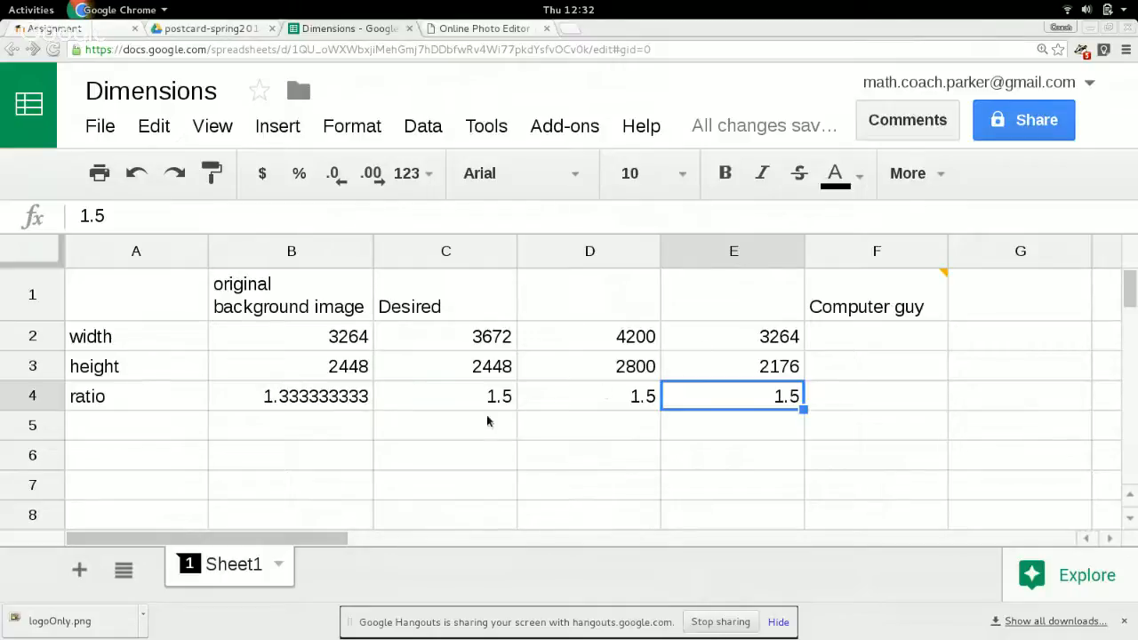
Switch to Pixlr and constrain the Crop tool to an aspect ratio of width 6 and height 4.
left_click(485, 29)
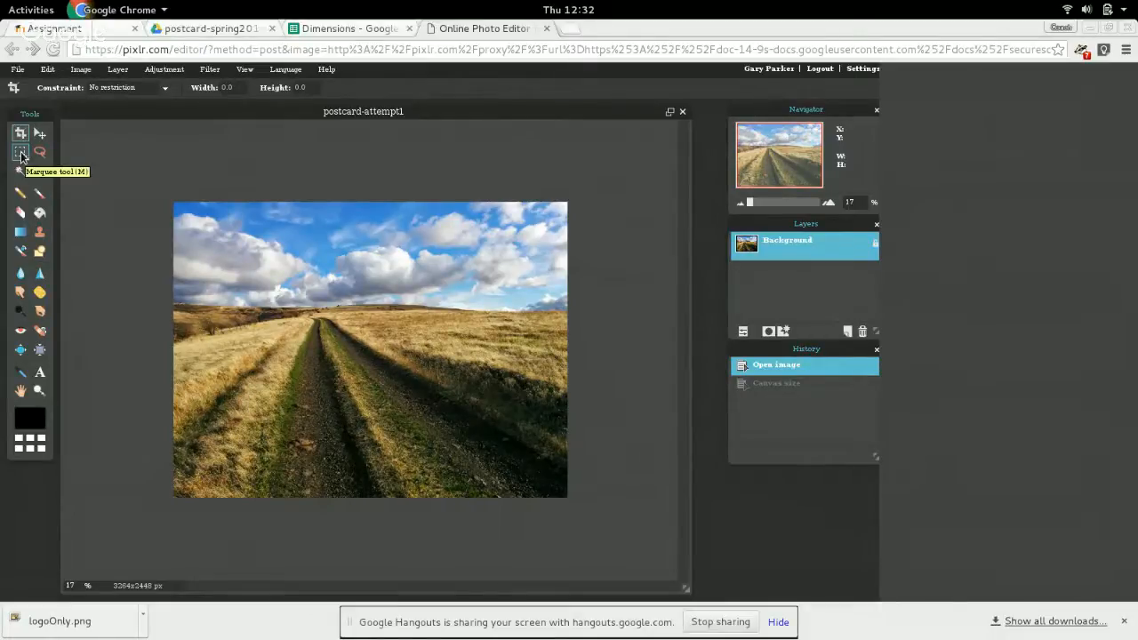
left_click(163, 88)
left_click(155, 115)
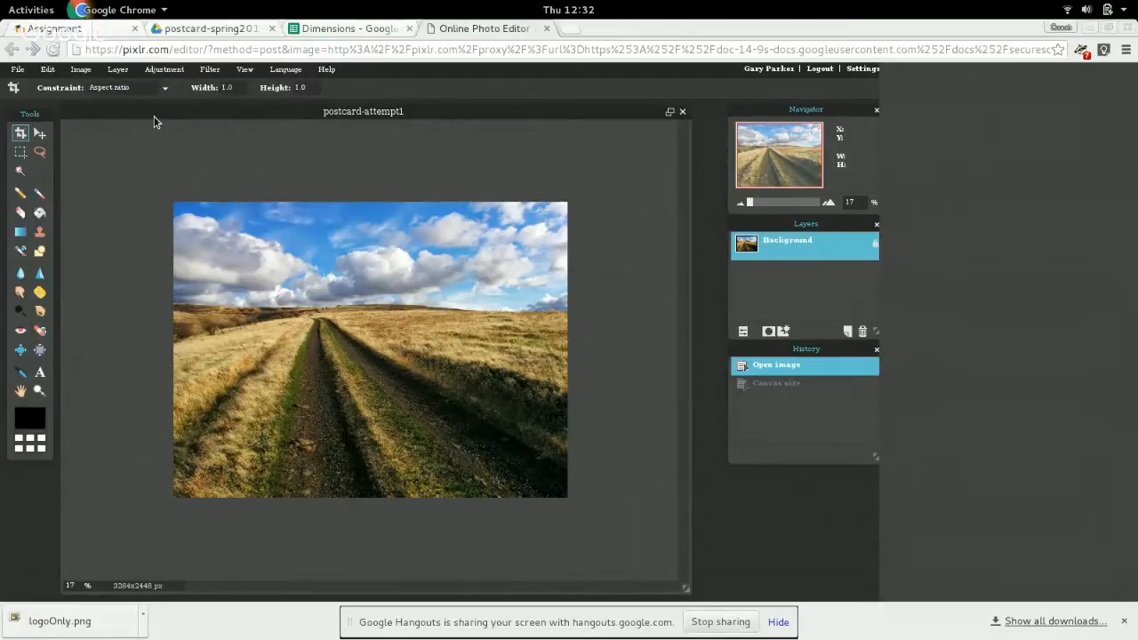
double_click(228, 88)
type("6")
left_click_drag(316, 90, 276, 83)
type("4")
Frame a 6:4 crop about 3264 by 2176 pixels against the photo's upper edge, and discard the pending crop.
left_click_drag(173, 207, 568, 583)
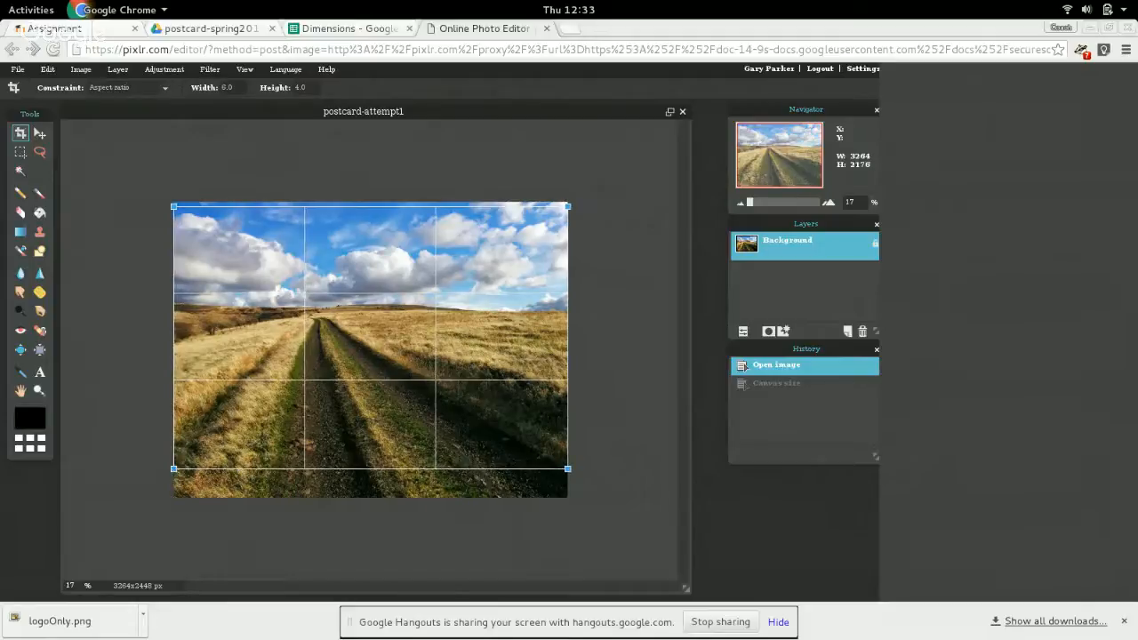
mouse_move(367, 366)
left_mouse_down()
mouse_move(363, 392)
mouse_move(354, 357)
left_mouse_up()
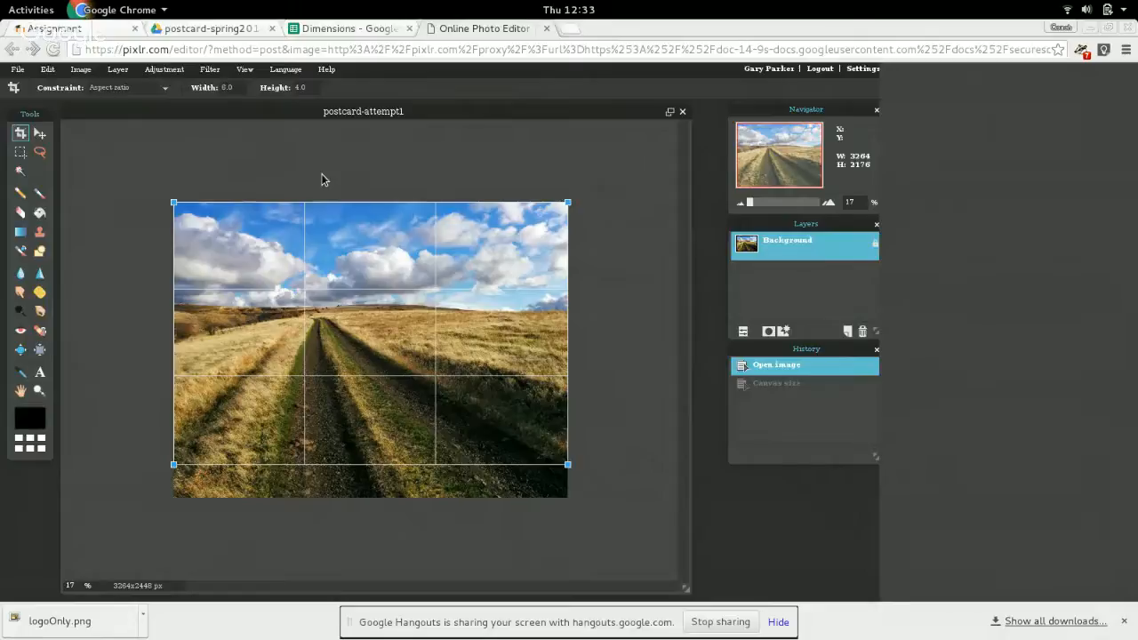
left_click(312, 90)
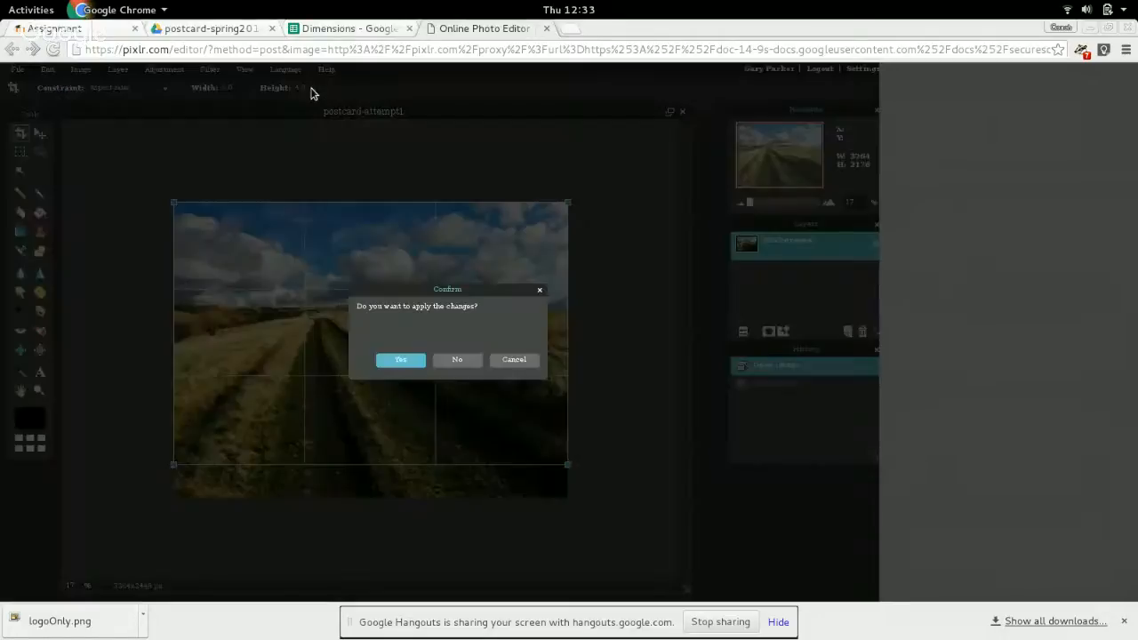
left_click(473, 361)
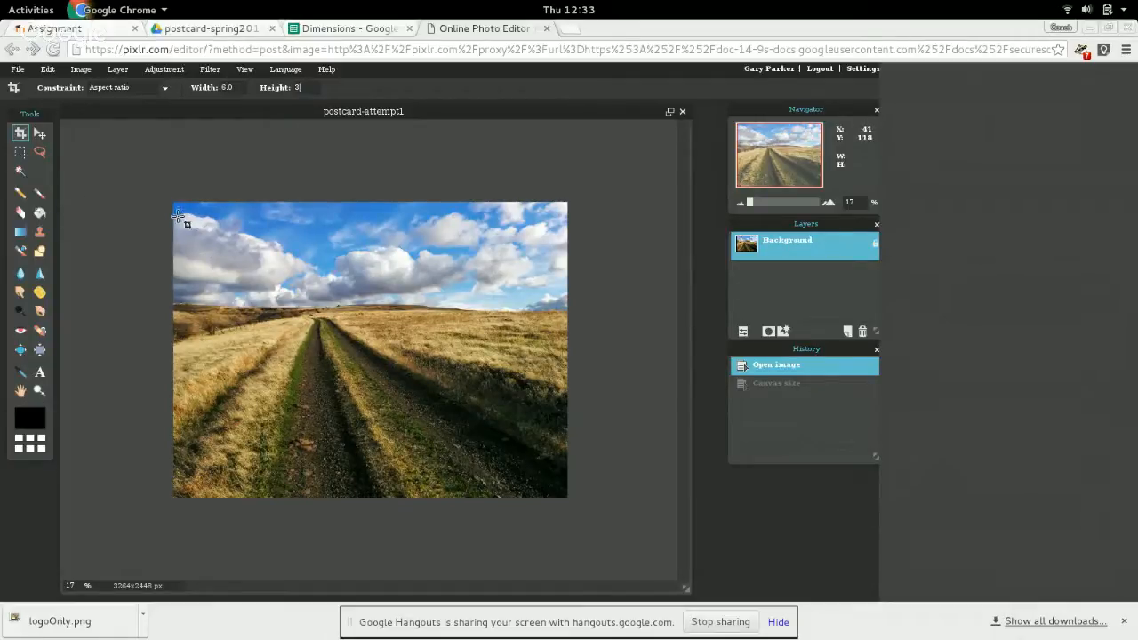
Set the crop ratio's height to 3 and crop the photo's middle band to about 3259 by 1629 pixels.
left_click_drag(172, 206, 552, 422)
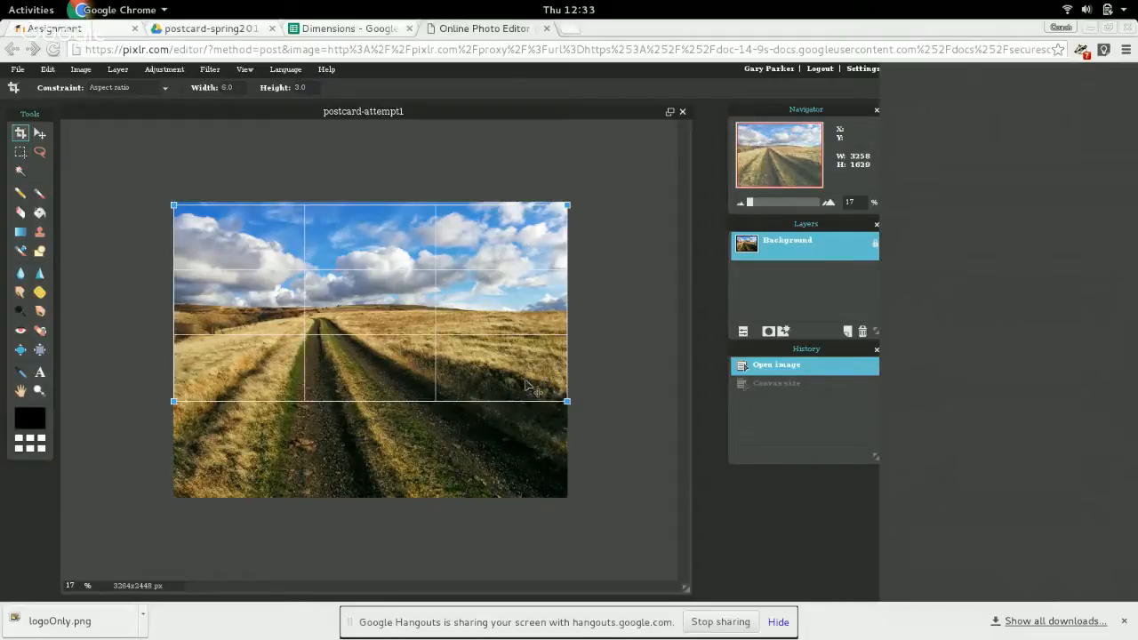
left_click_drag(524, 374, 531, 405)
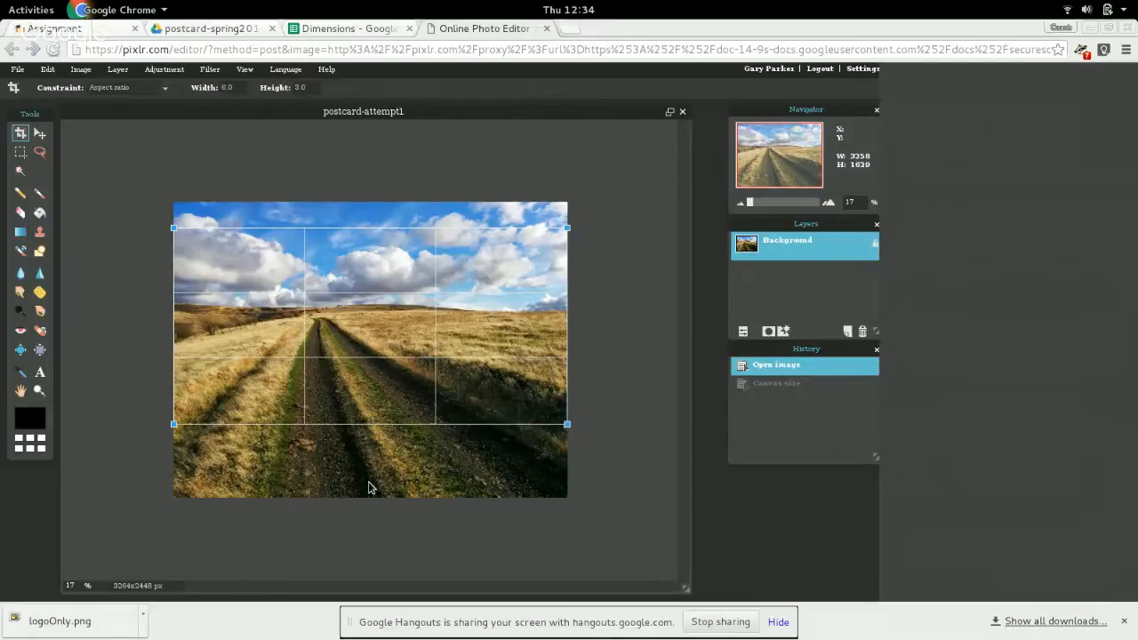
key("Return")
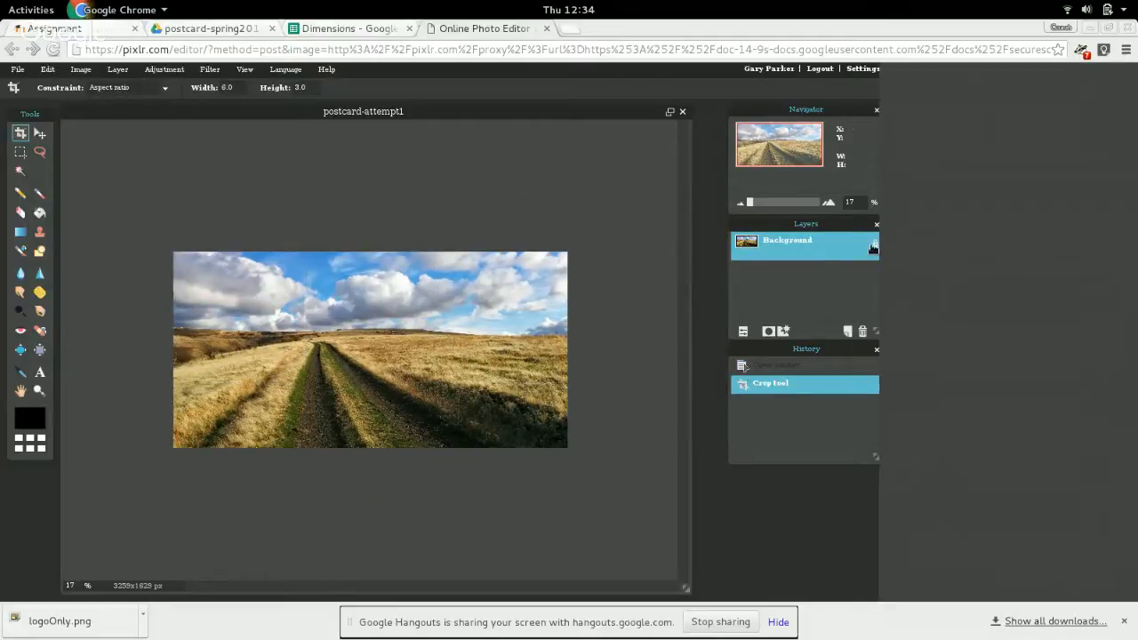
Unlock the background layer for editing and add a new empty layer above it.
double_click(876, 246)
left_click(848, 332)
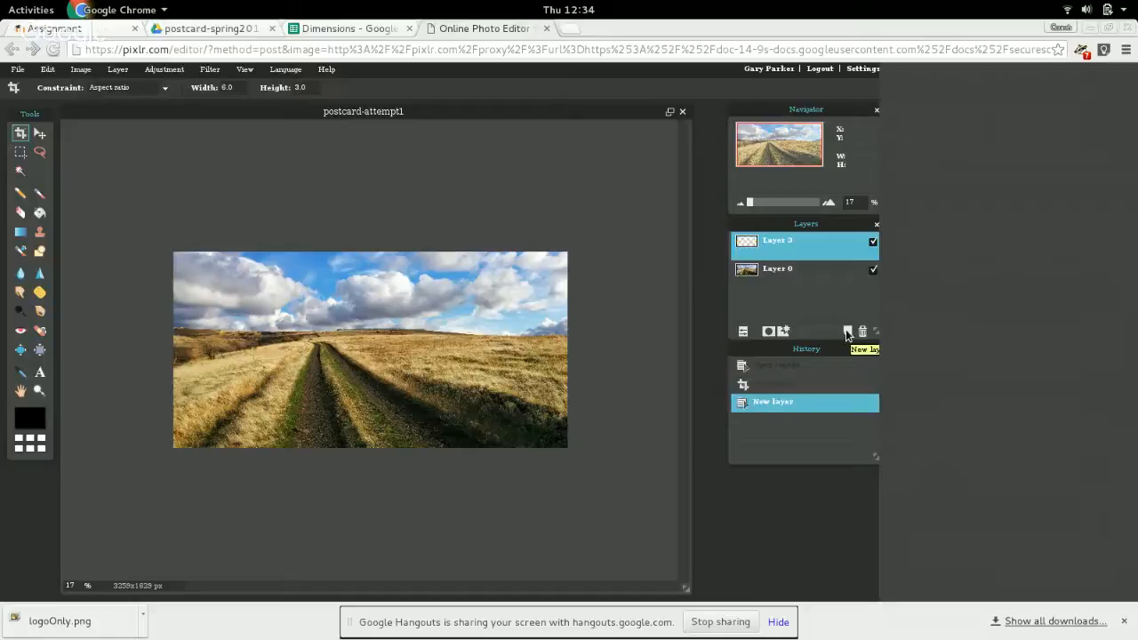
Place the empty layer below the photo layer and set the drawing colour to pure blue, 0000ff.
left_click_drag(789, 276, 795, 246)
left_click(790, 270)
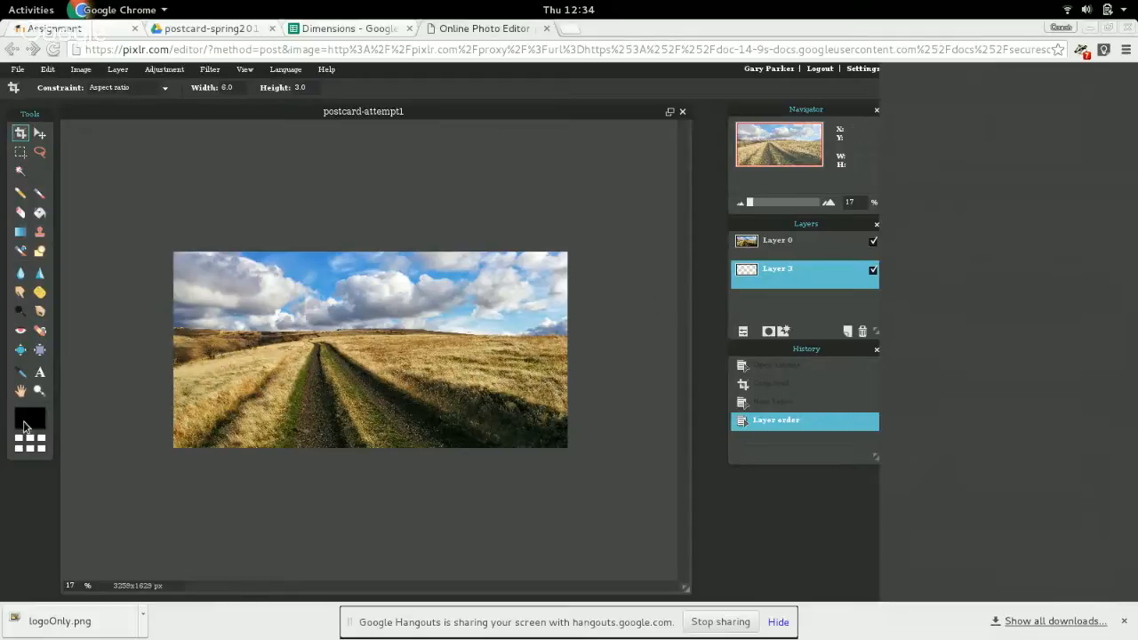
left_click(25, 425)
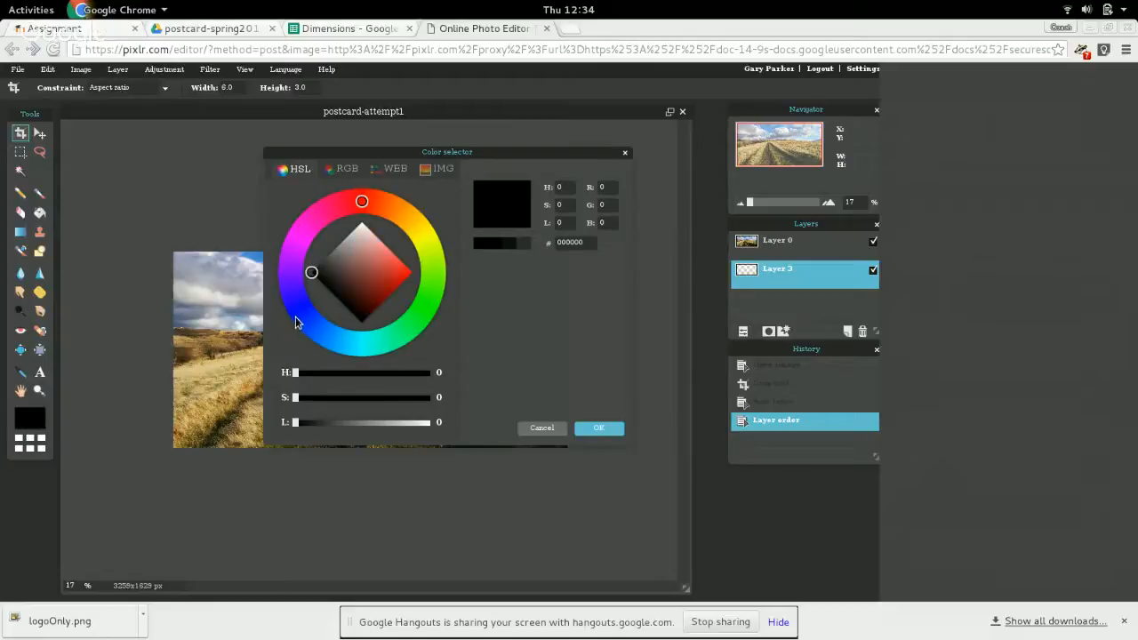
mouse_move(297, 322)
left_mouse_down()
mouse_move(314, 271)
mouse_move(378, 281)
left_mouse_up()
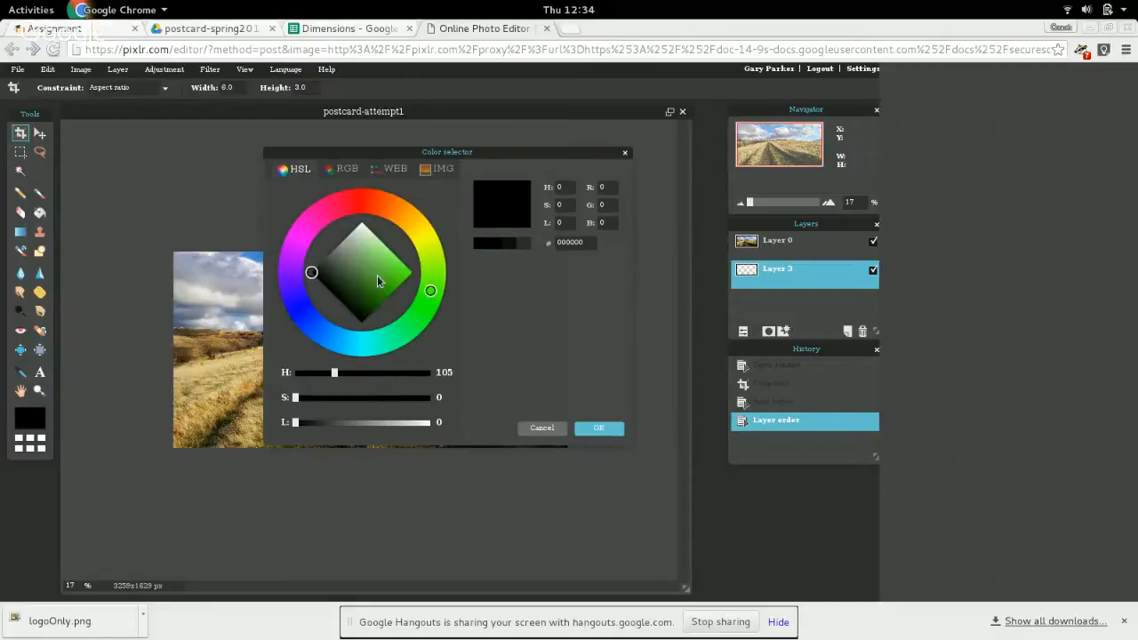
left_click(299, 309)
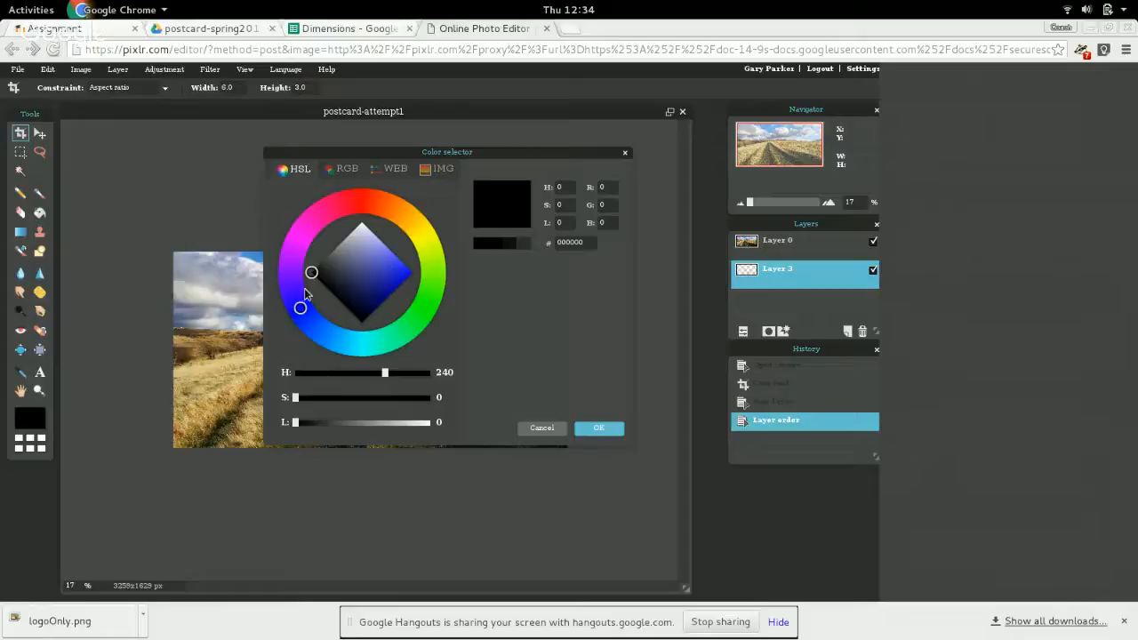
left_click(318, 275)
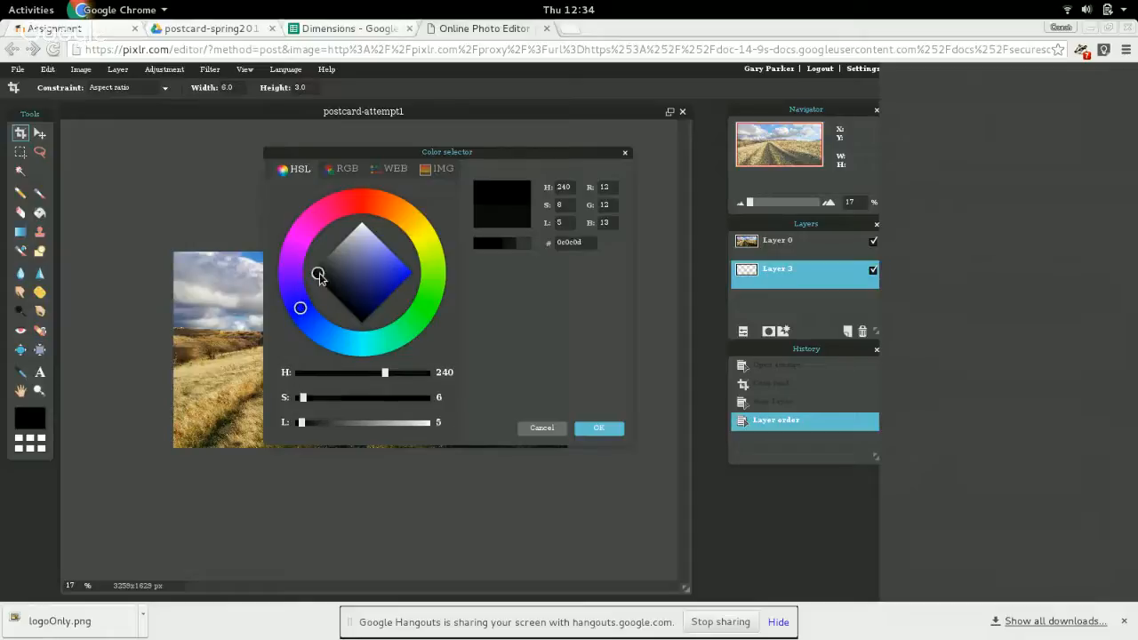
left_click_drag(319, 276, 427, 276)
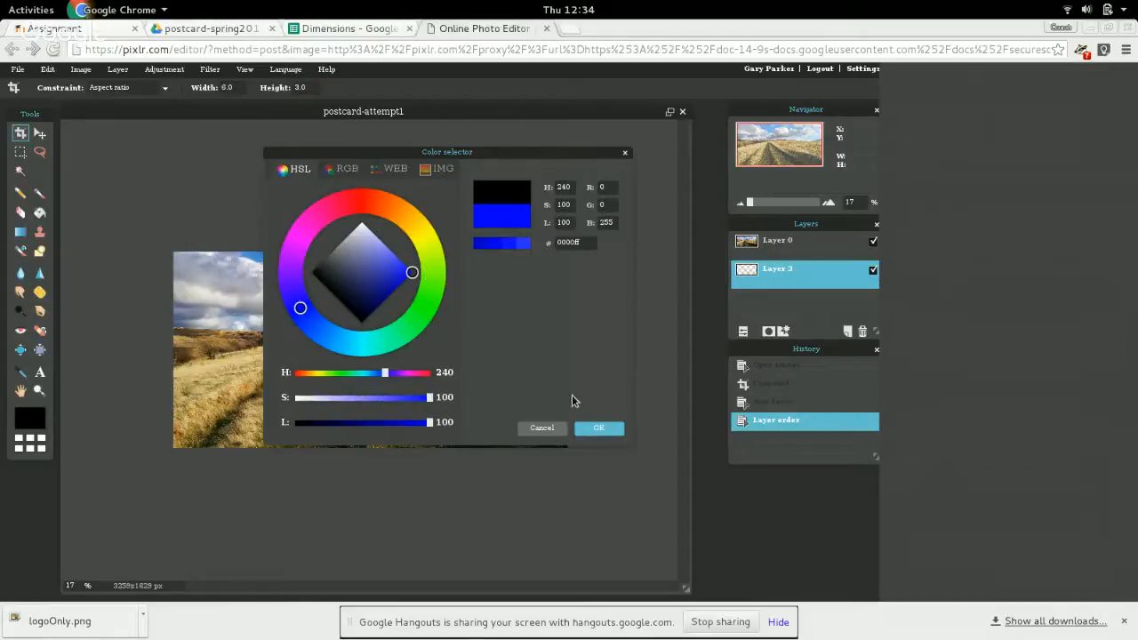
left_click(605, 428)
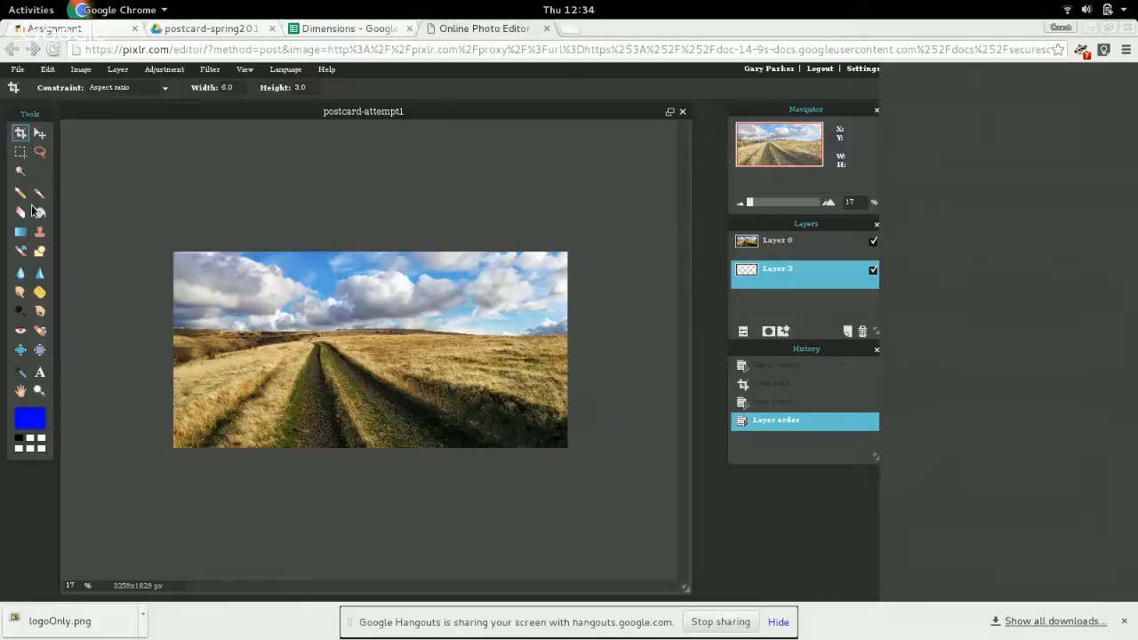
Fill the empty layer below the photo with blue using the Paint bucket, and check it by briefly hiding the photo.
left_click(39, 211)
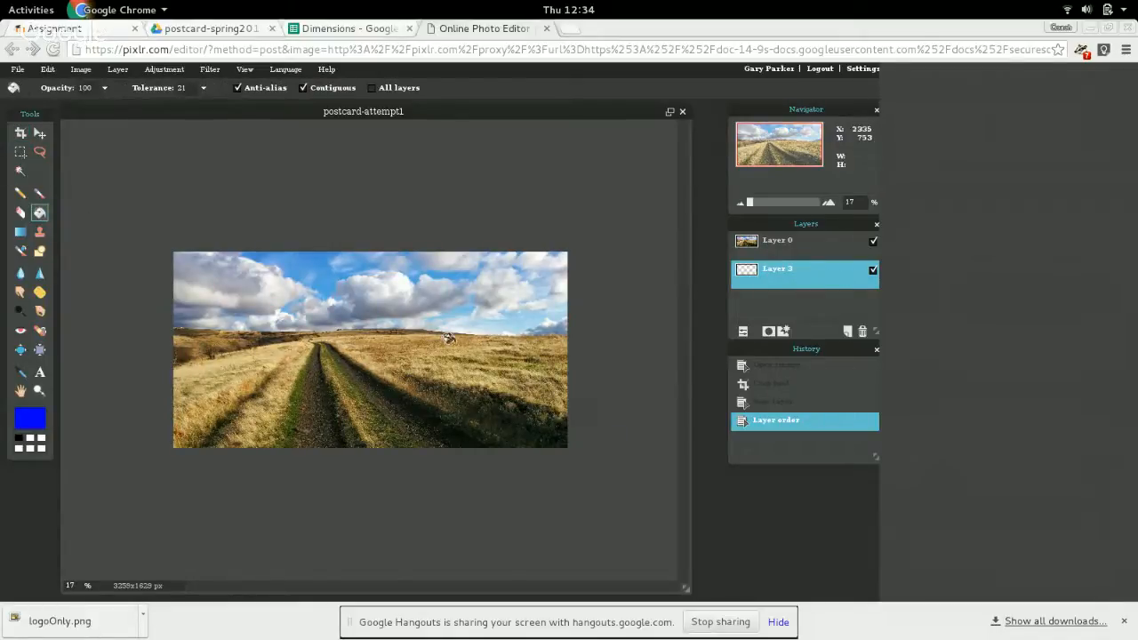
left_click(351, 336)
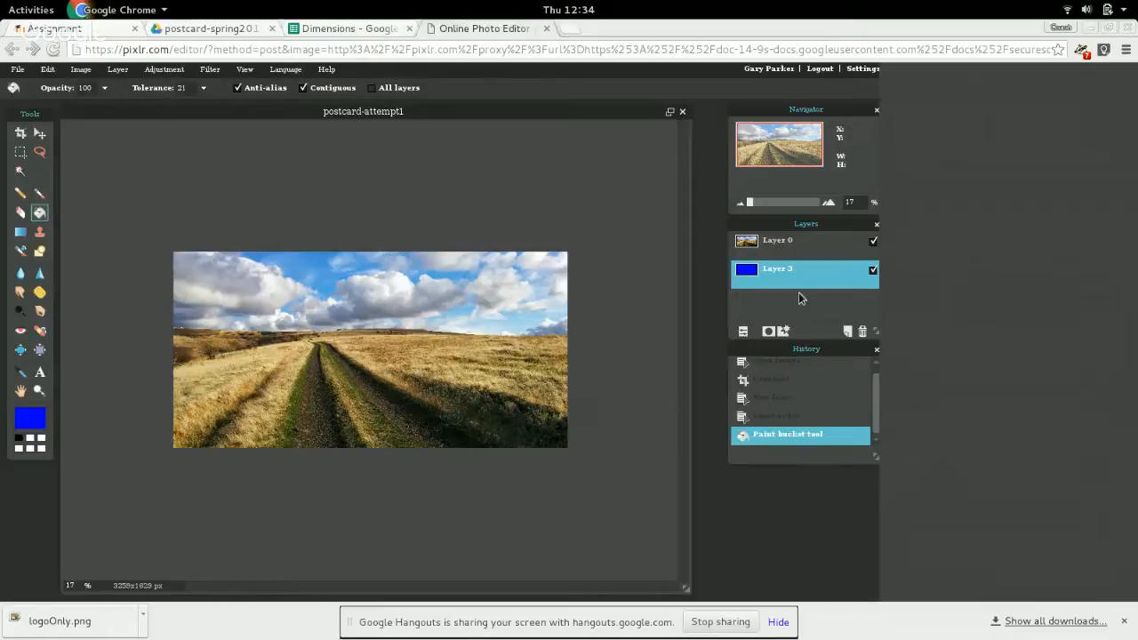
left_click(873, 243)
left_click(872, 244)
Rename the photo layer as "blues photo" and the blue layer as "back color".
left_click(782, 241)
double_click(782, 242)
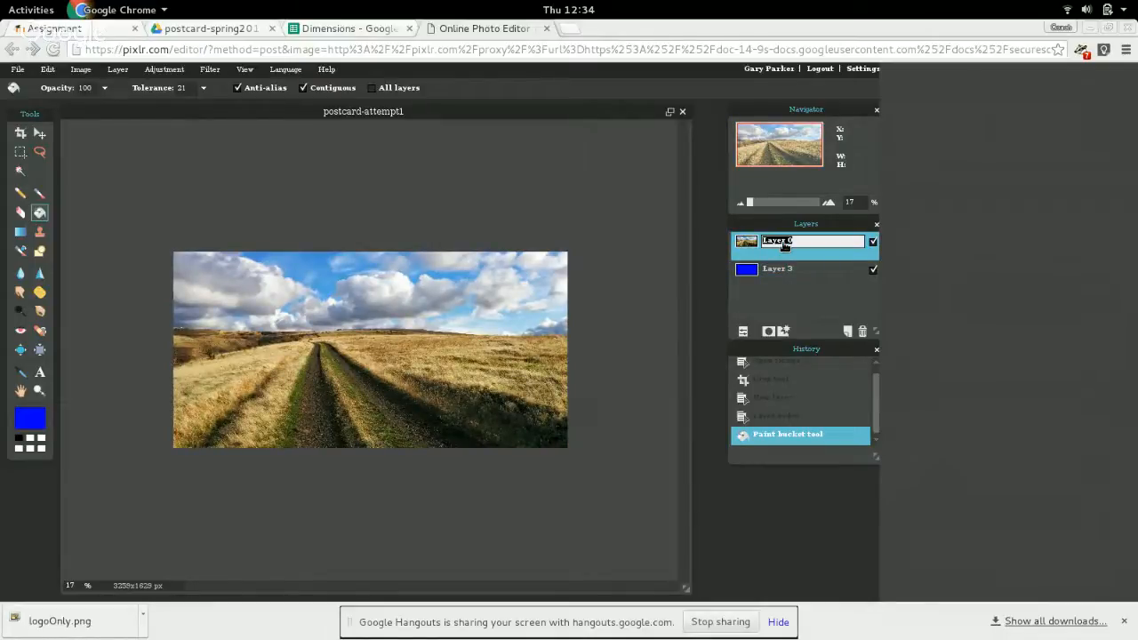
type("blues photo")
left_click(794, 271)
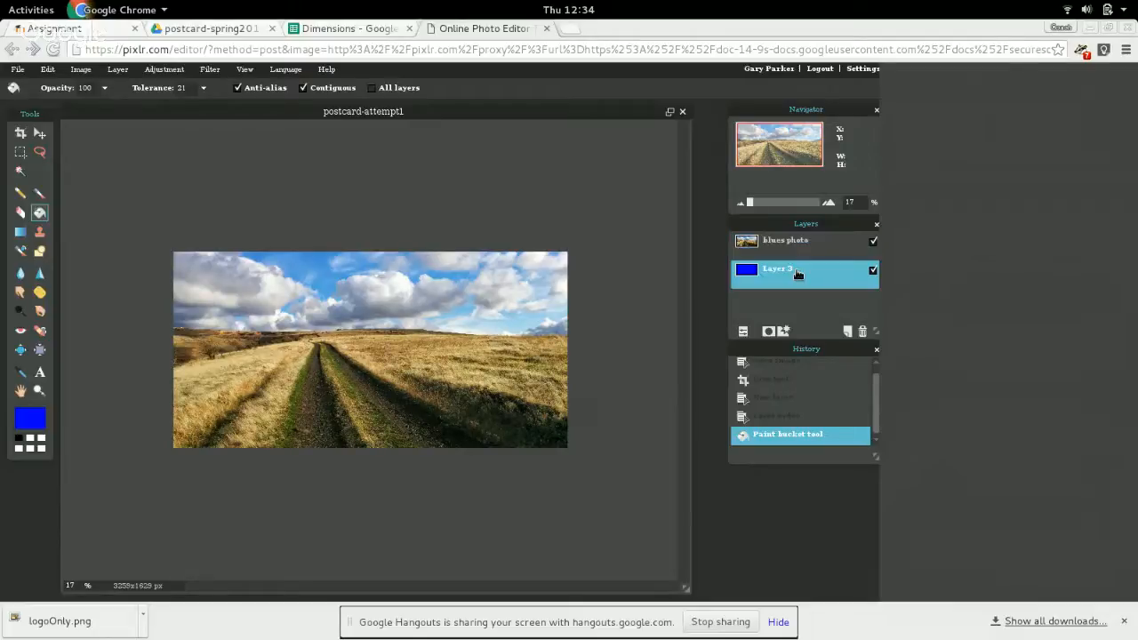
double_click(798, 273)
type("back color")
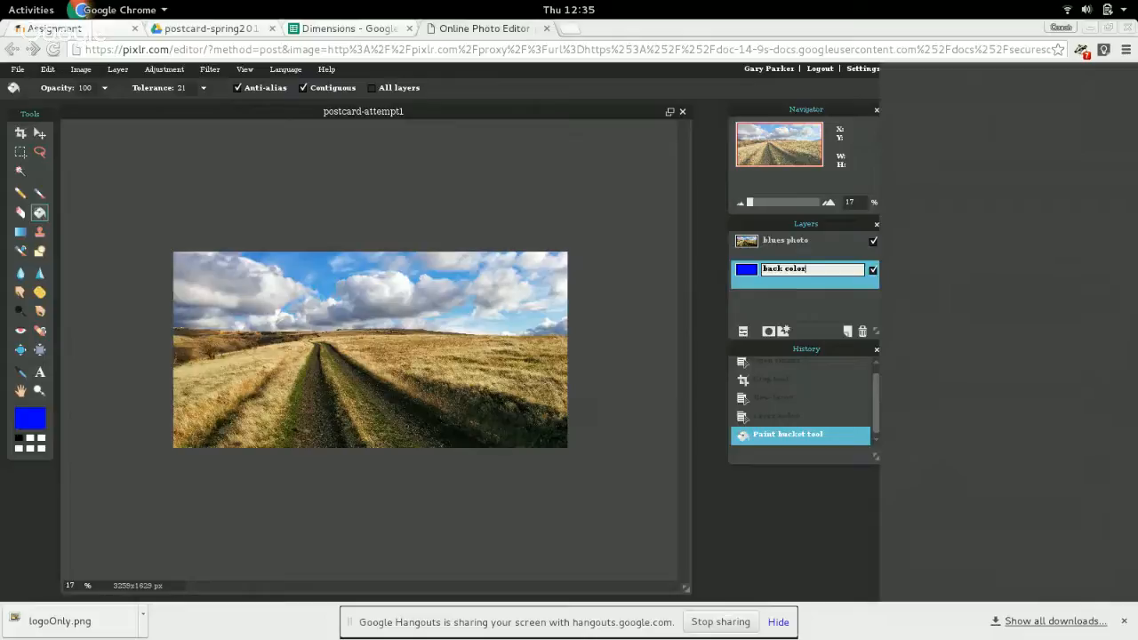
left_click(823, 249)
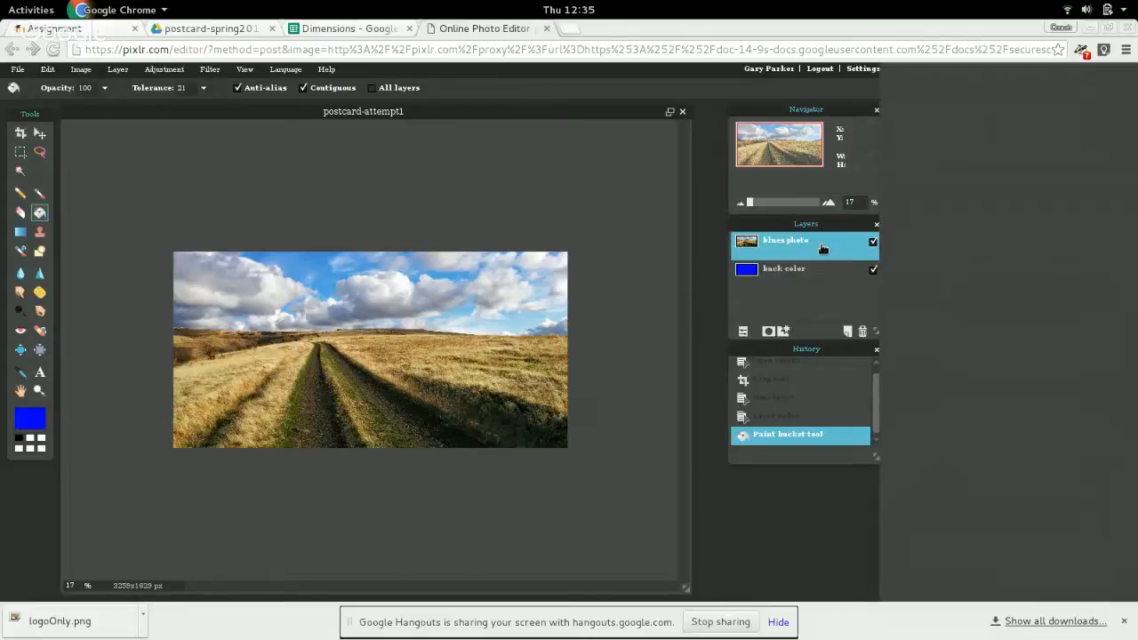
Open the canvas size settings for the postcard image.
left_click(118, 70)
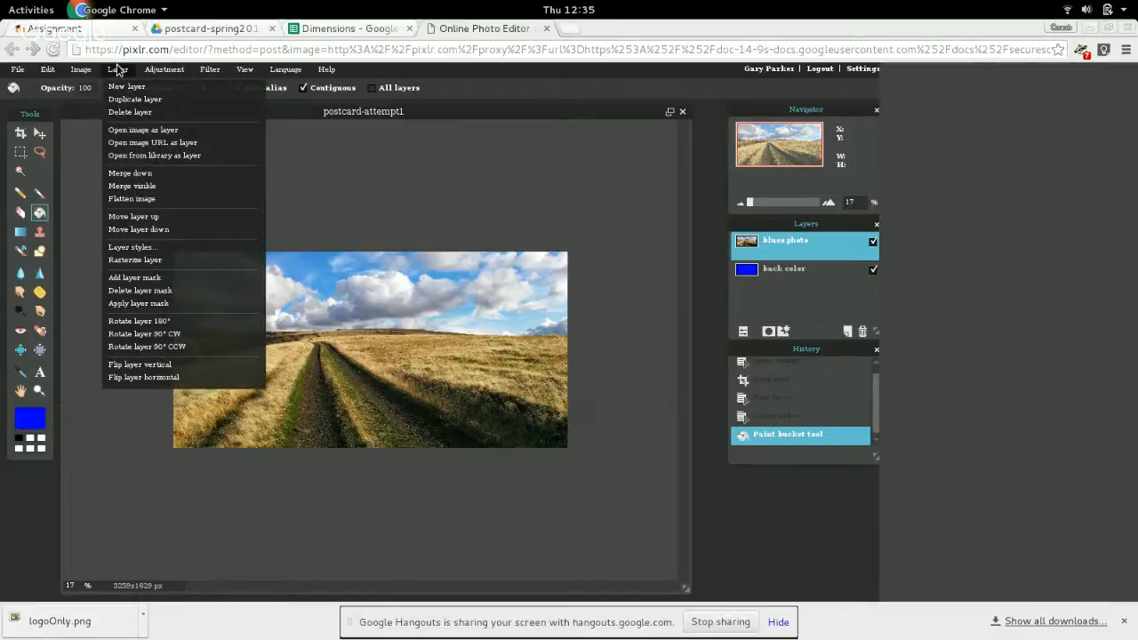
left_click(78, 73)
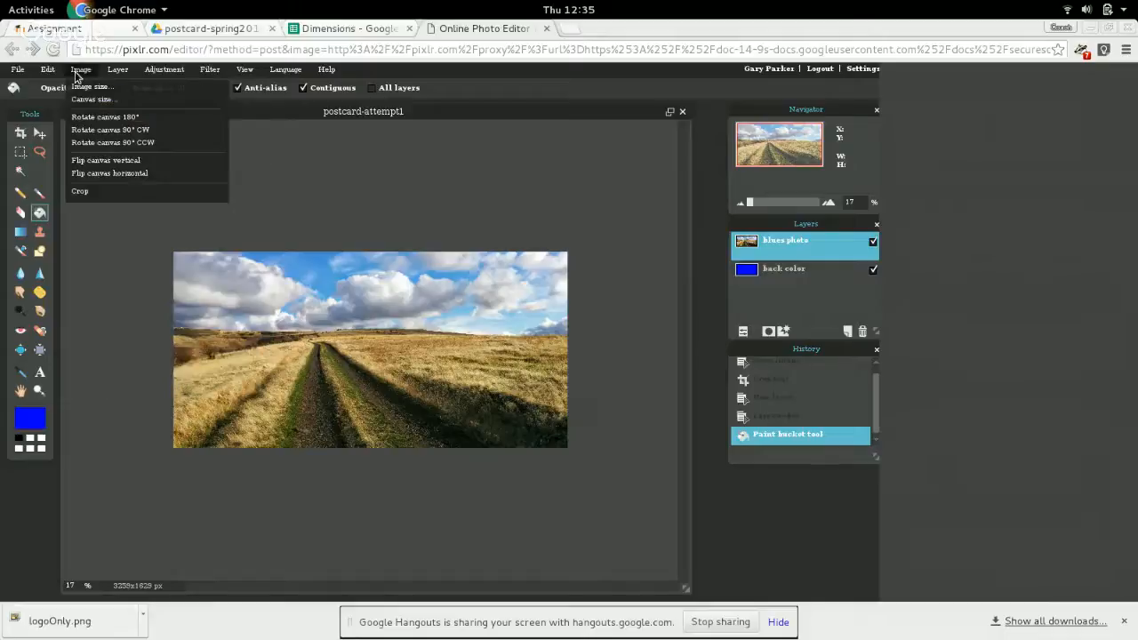
left_click(82, 102)
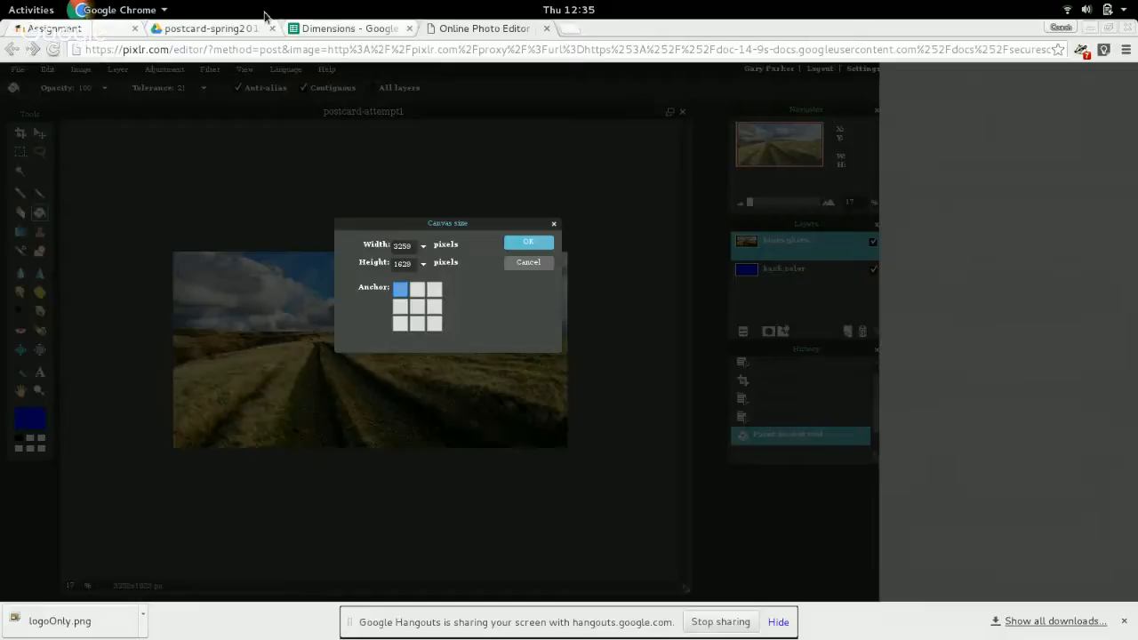
Switch to the Dimensions spreadsheet and set the width in cell E2 to 3259.
left_click(335, 29)
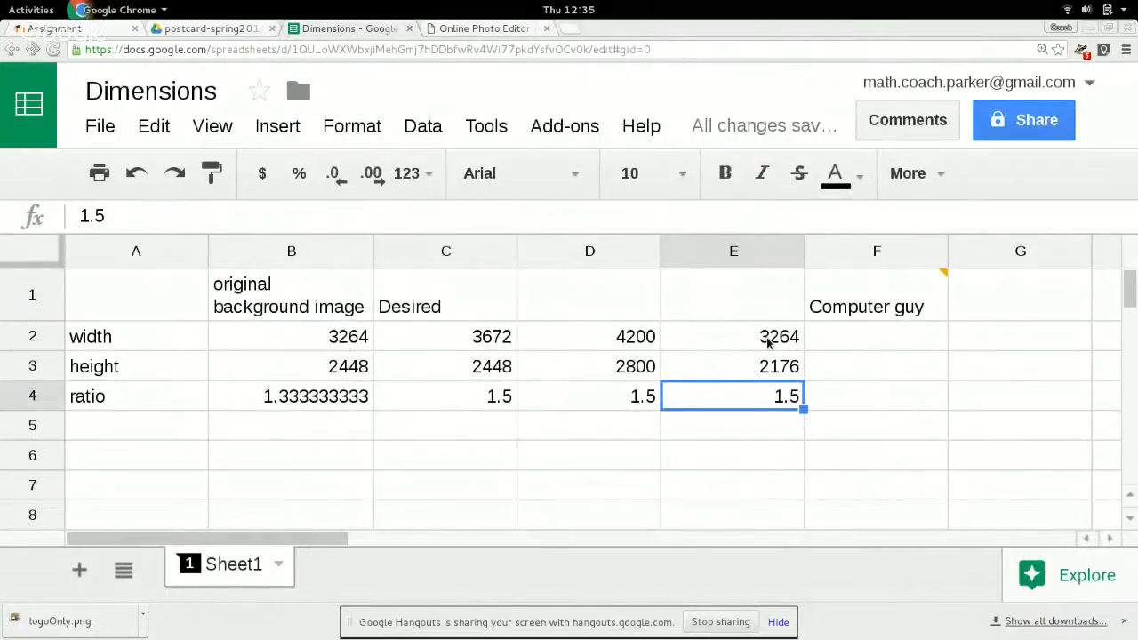
left_click(770, 344)
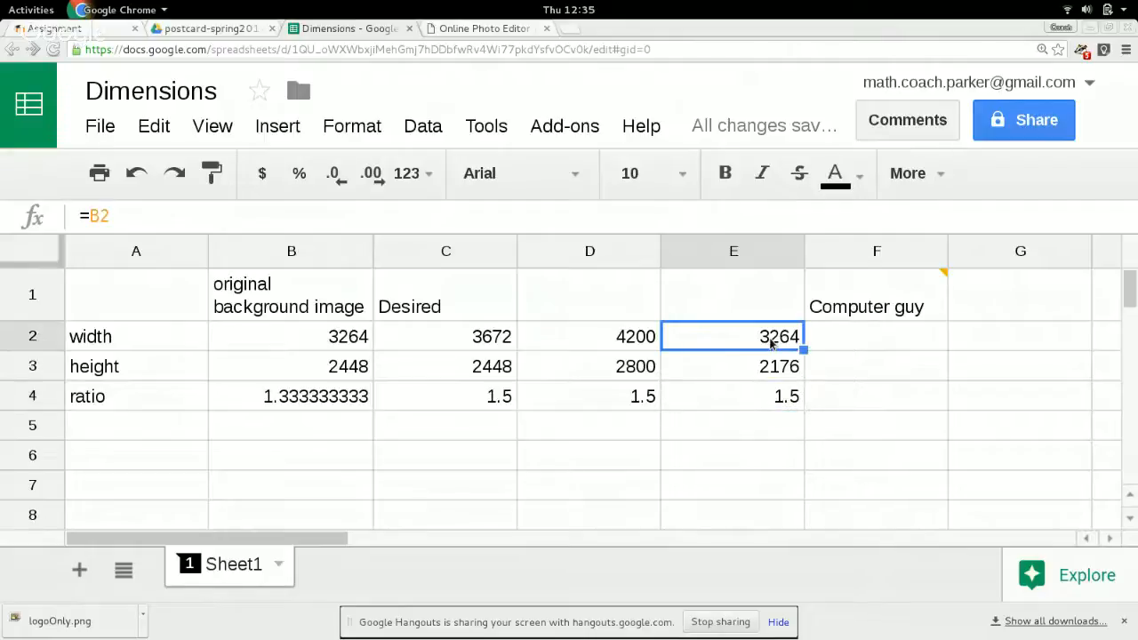
type("3259")
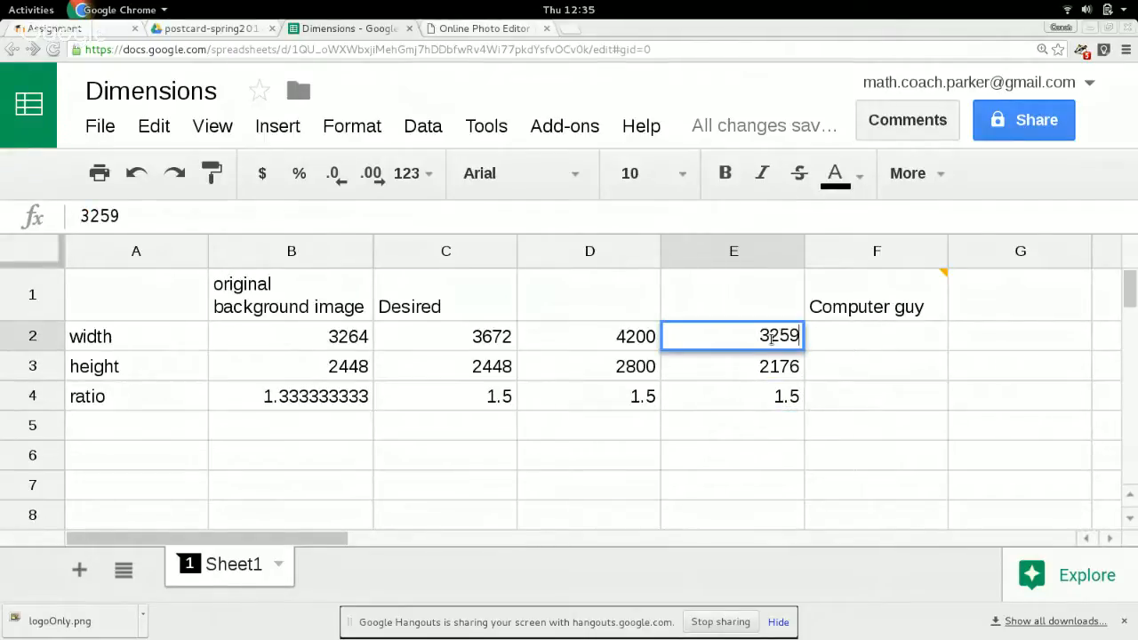
key("Return")
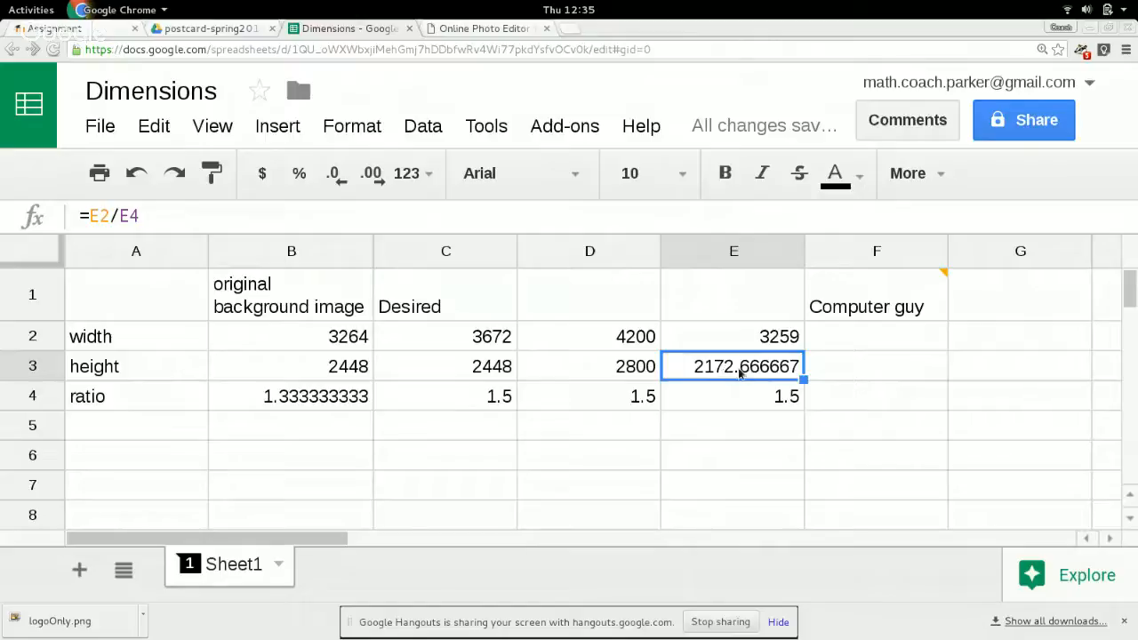
Switch back to Pixlr and set the canvas size to 3259 by 2173 pixels, keeping the upper-left anchor.
left_click(228, 31)
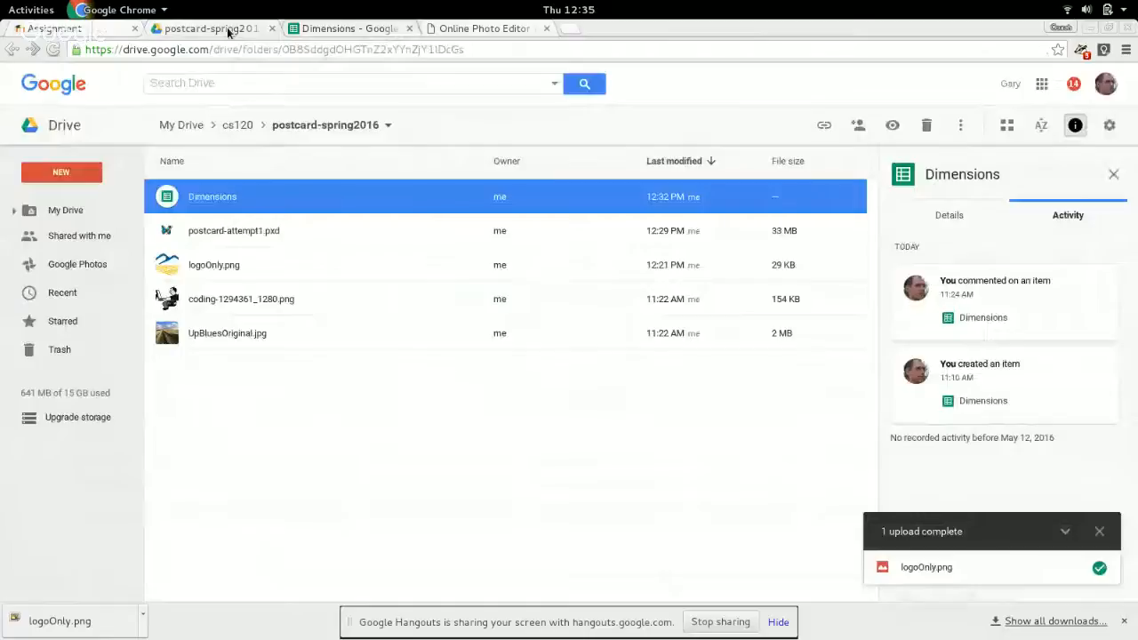
left_click(476, 30)
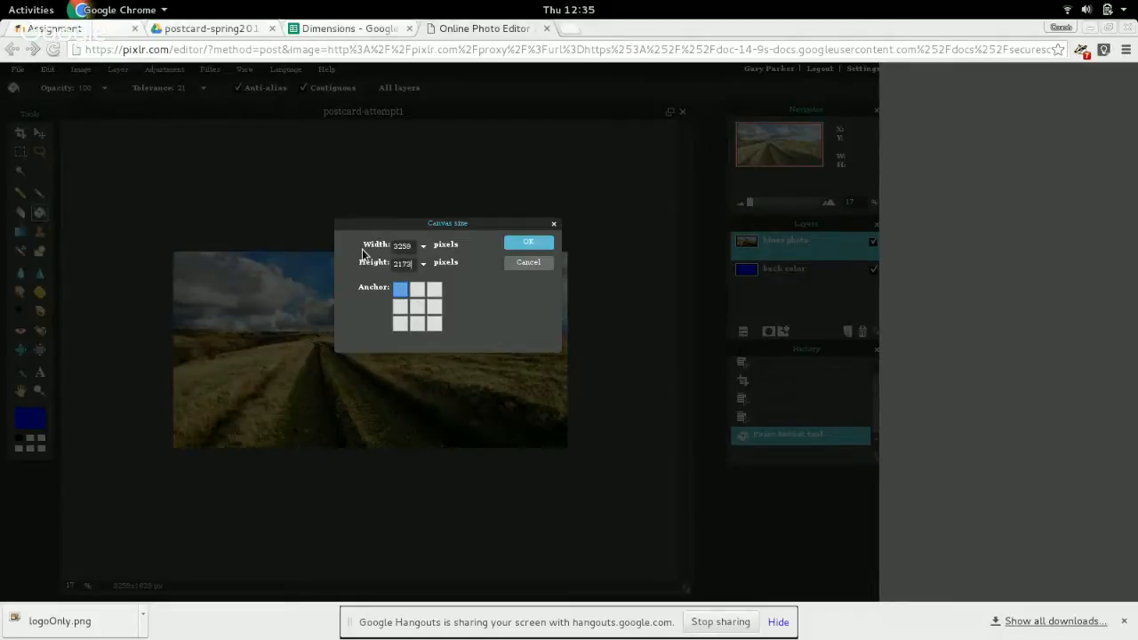
key("Return")
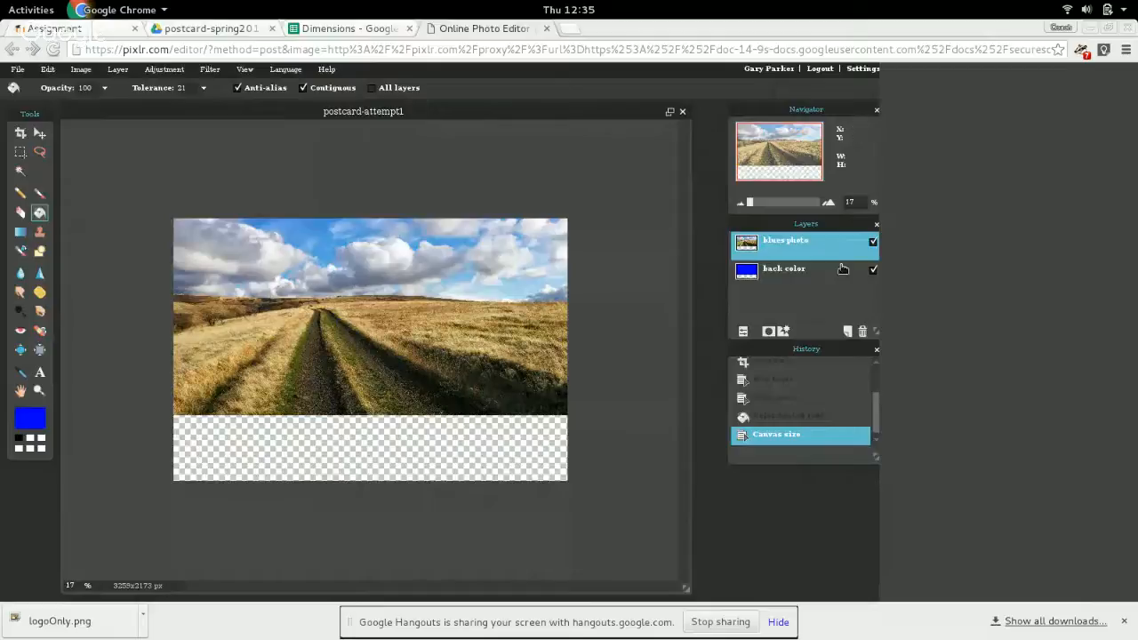
left_click(873, 242)
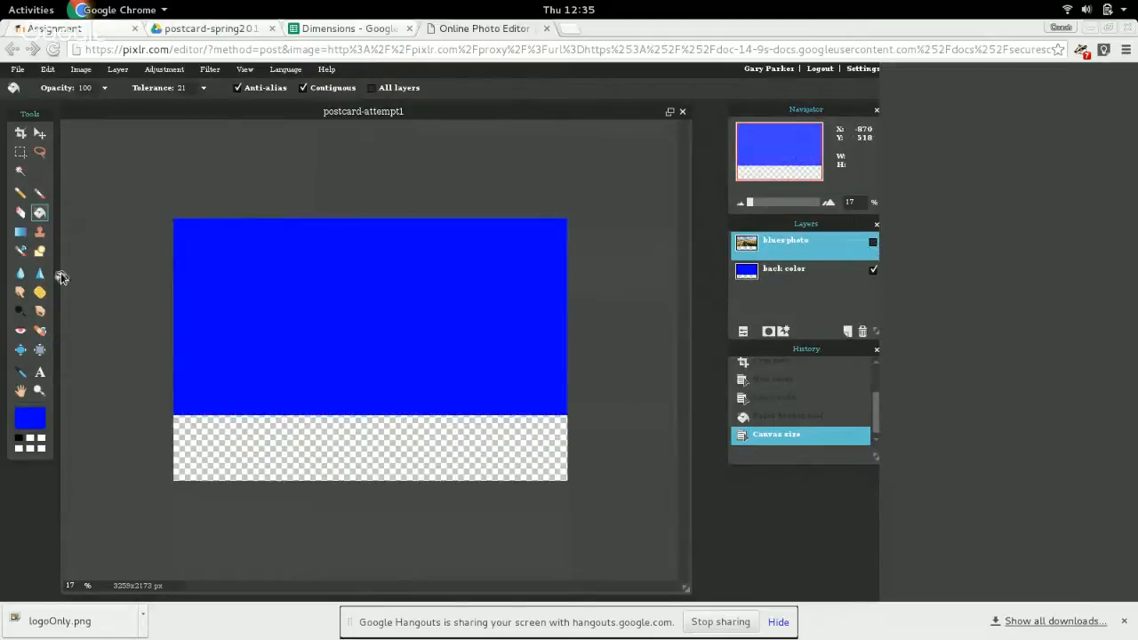
left_click(237, 428)
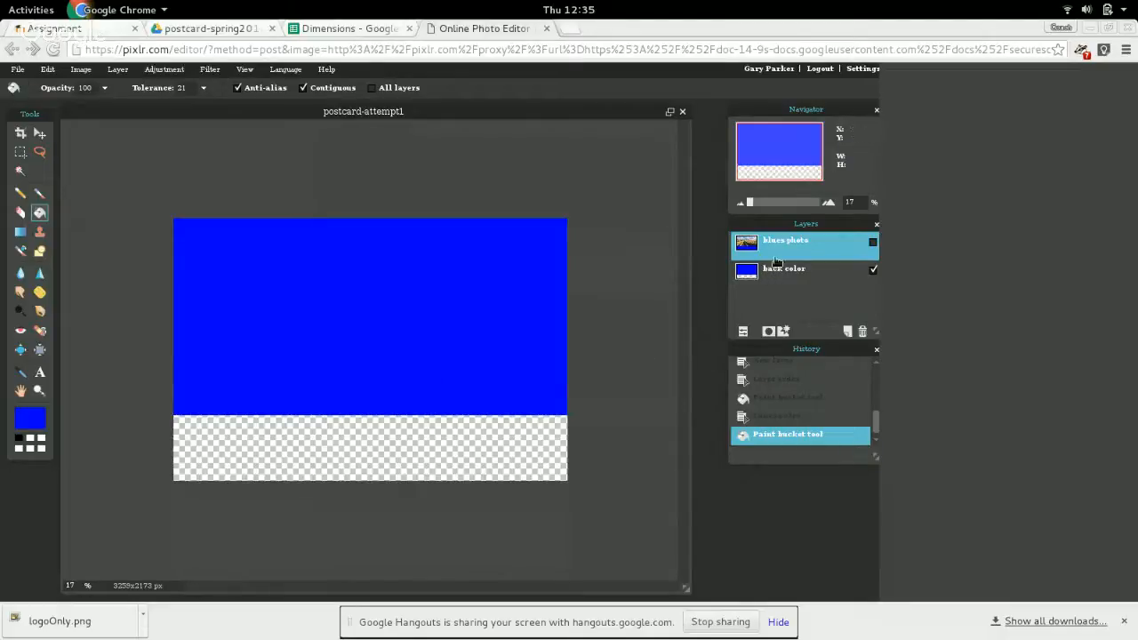
left_click(872, 243)
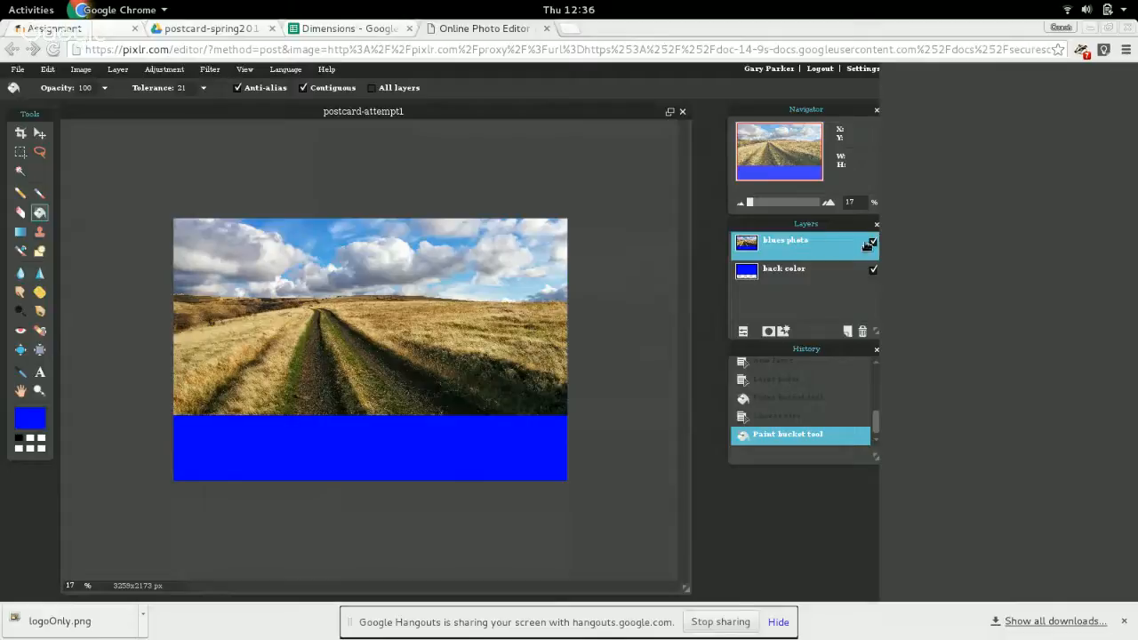
left_click(777, 416)
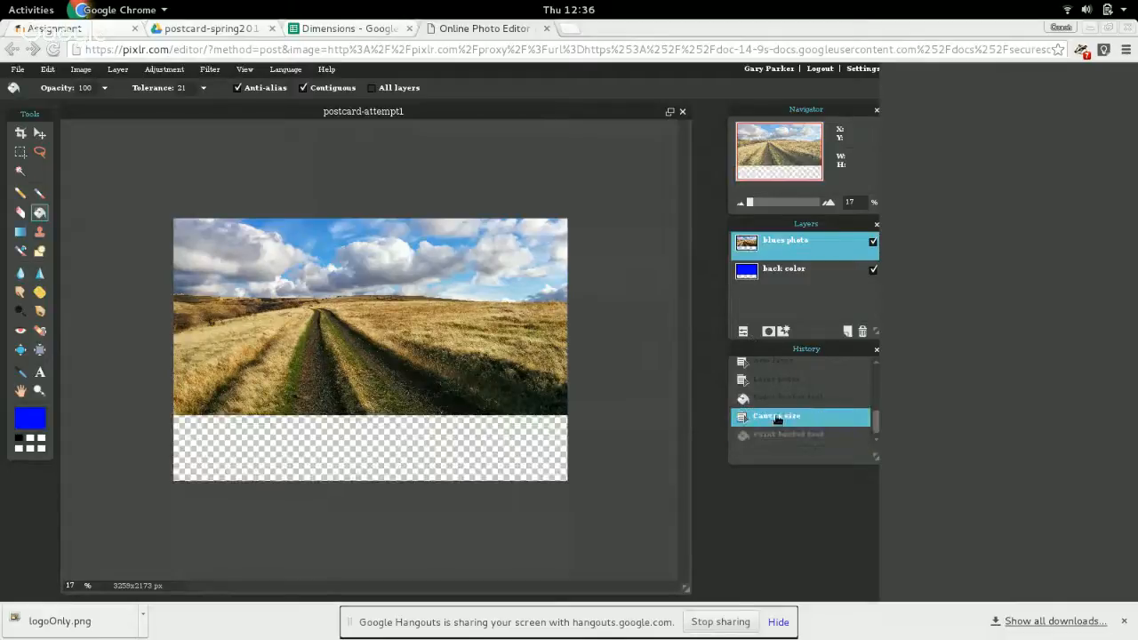
Fill the transparent lower strip of the "back color" layer with blue, hiding the "blues photo" layer meanwhile and showing it again.
left_click(782, 271)
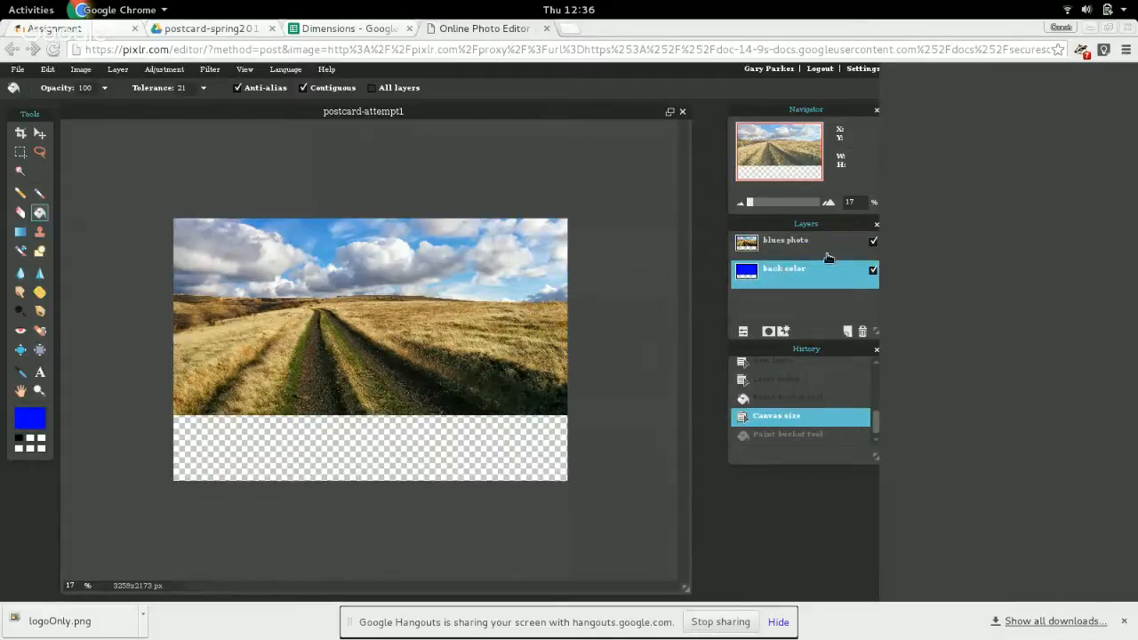
left_click(872, 242)
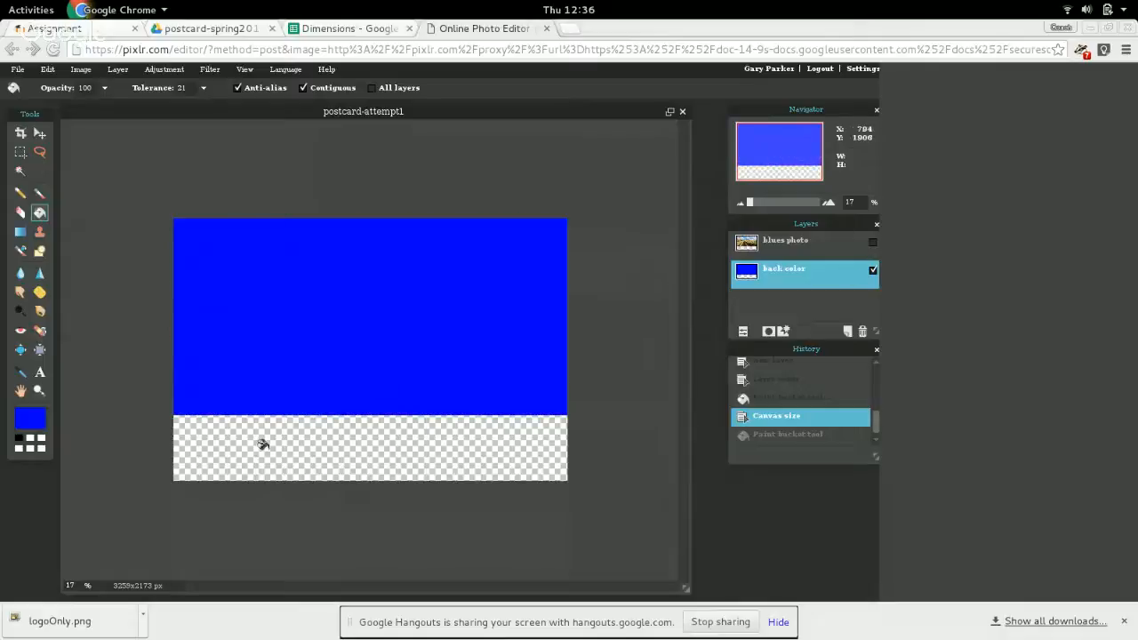
left_click(294, 445)
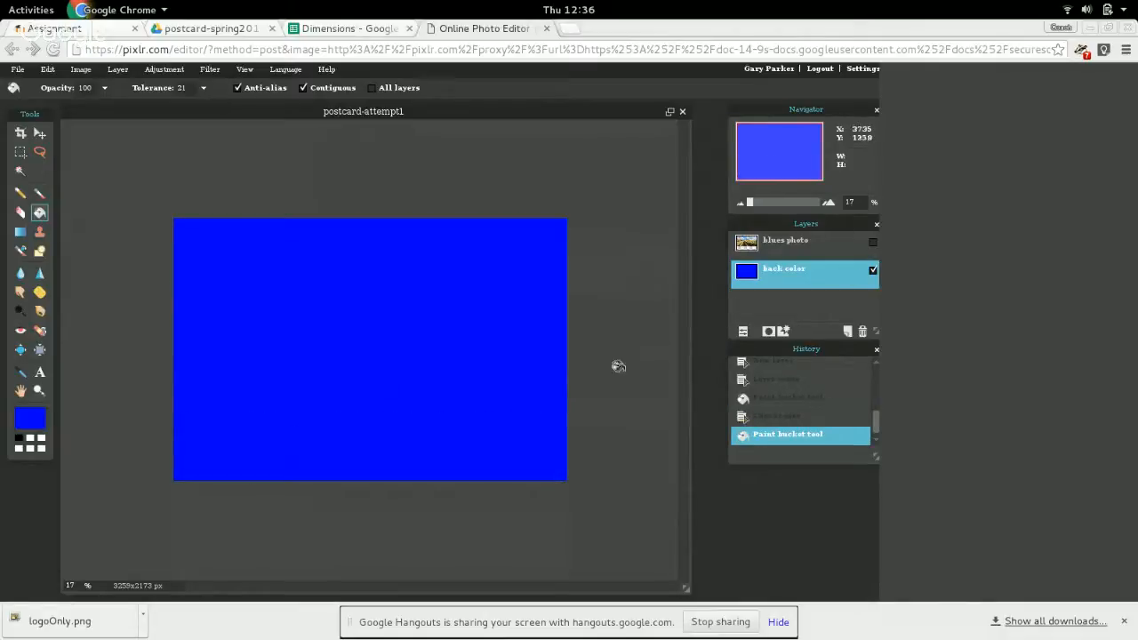
left_click(872, 241)
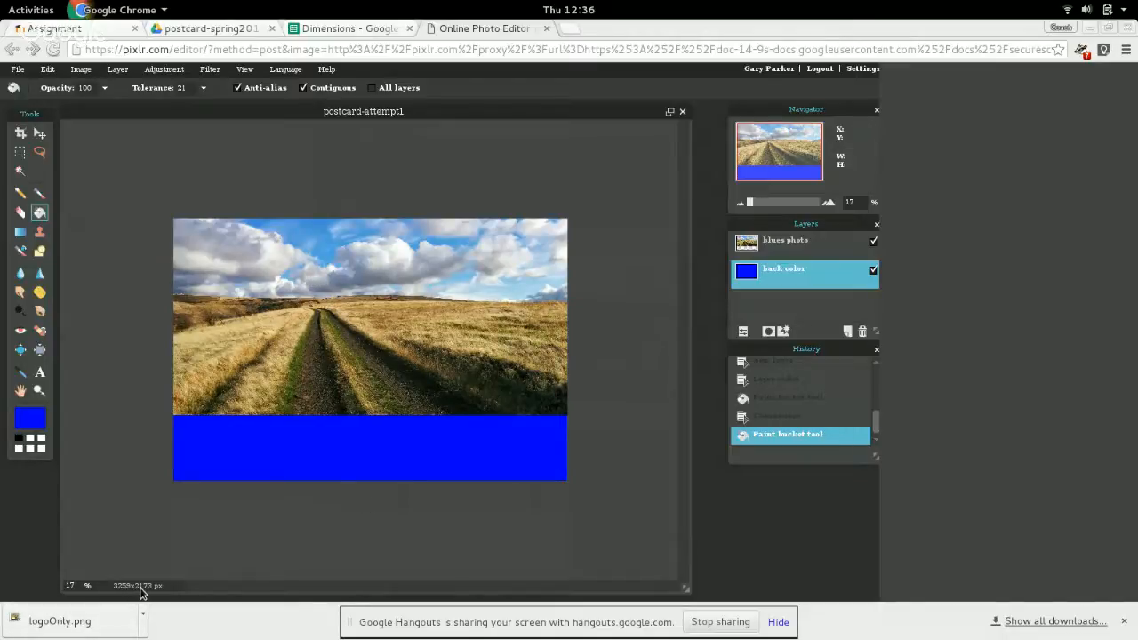
Review the width and height calculations in the Dimensions spreadsheet and return to Pixlr.
left_click(351, 29)
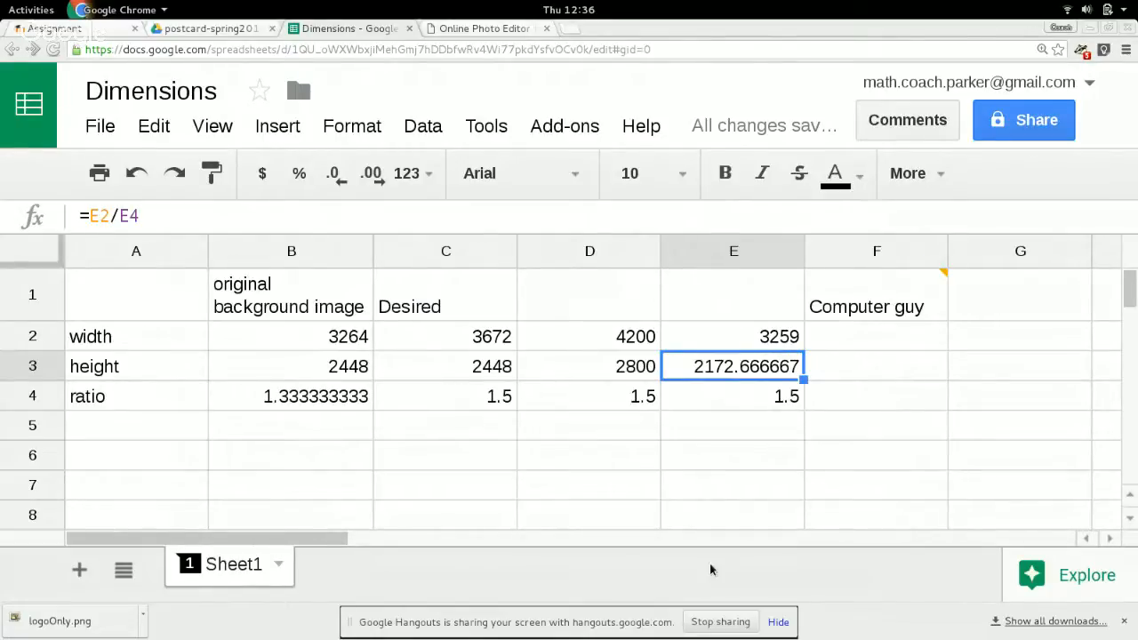
left_click(488, 29)
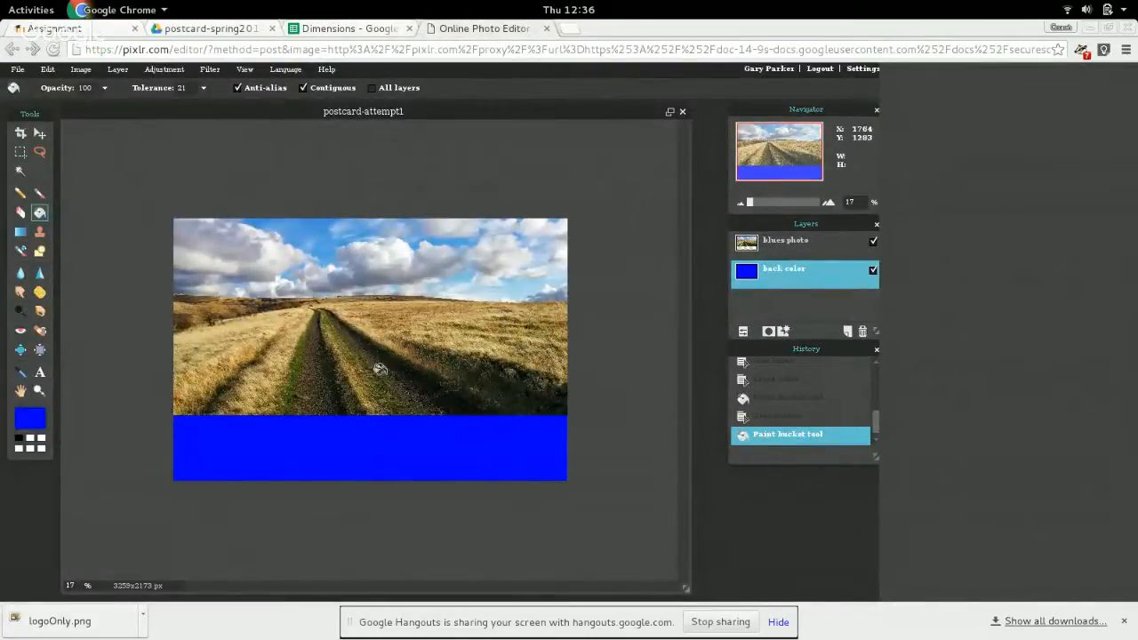
Switch to the postcard-spring2016 folder in Google Drive, preview coding-1294361_1280.png, and select logoOnly.png.
left_click(199, 31)
double_click(238, 300)
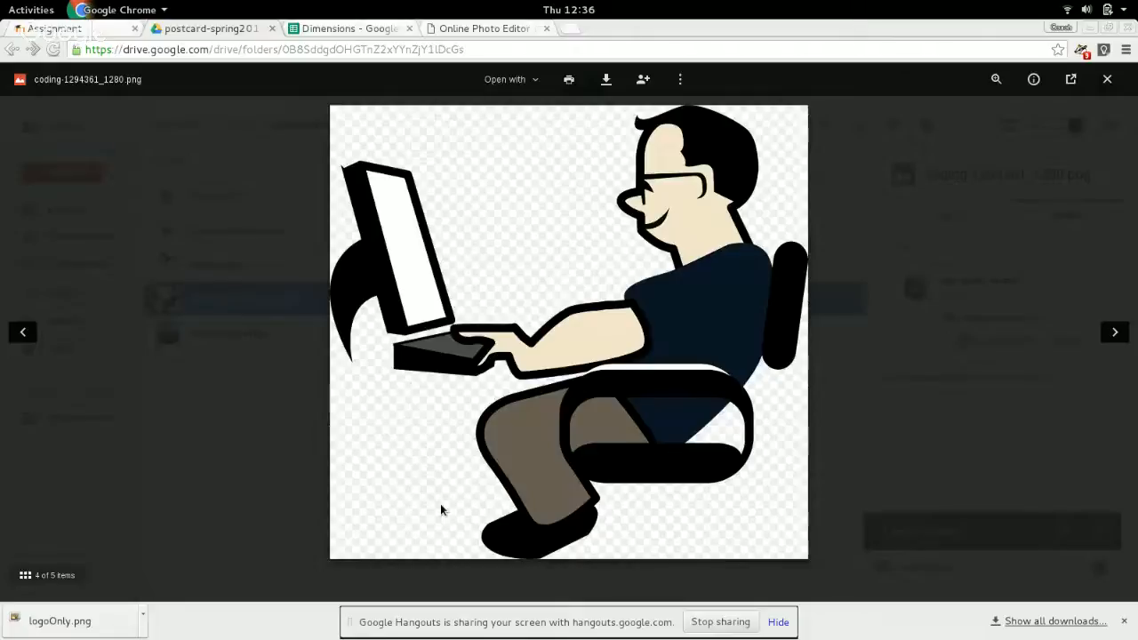
left_click(1046, 195)
left_click(209, 273)
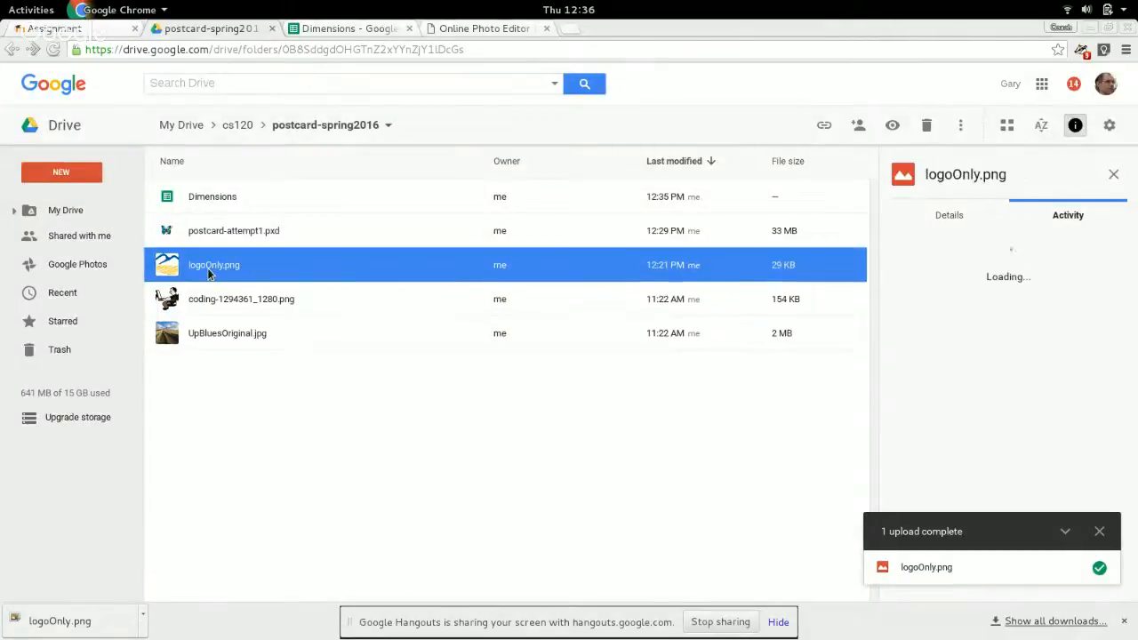
Preview logoOnly.png in Google Drive, check the postcard in Pixlr, and return to the postcard-spring2016 folder.
double_click(210, 273)
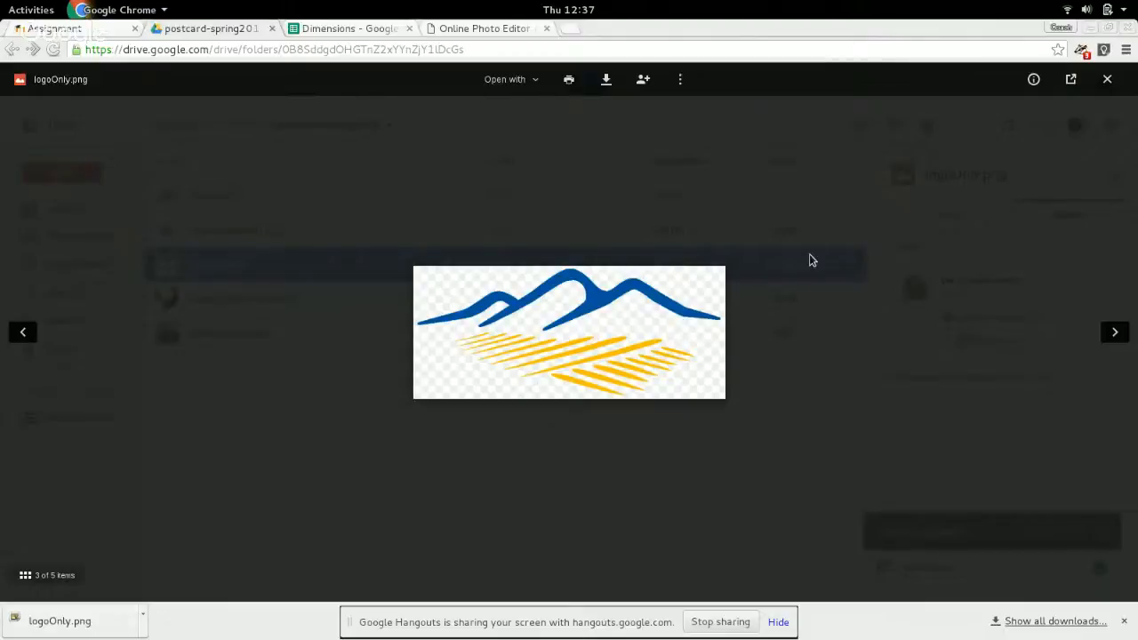
left_click(809, 260)
left_click(219, 234)
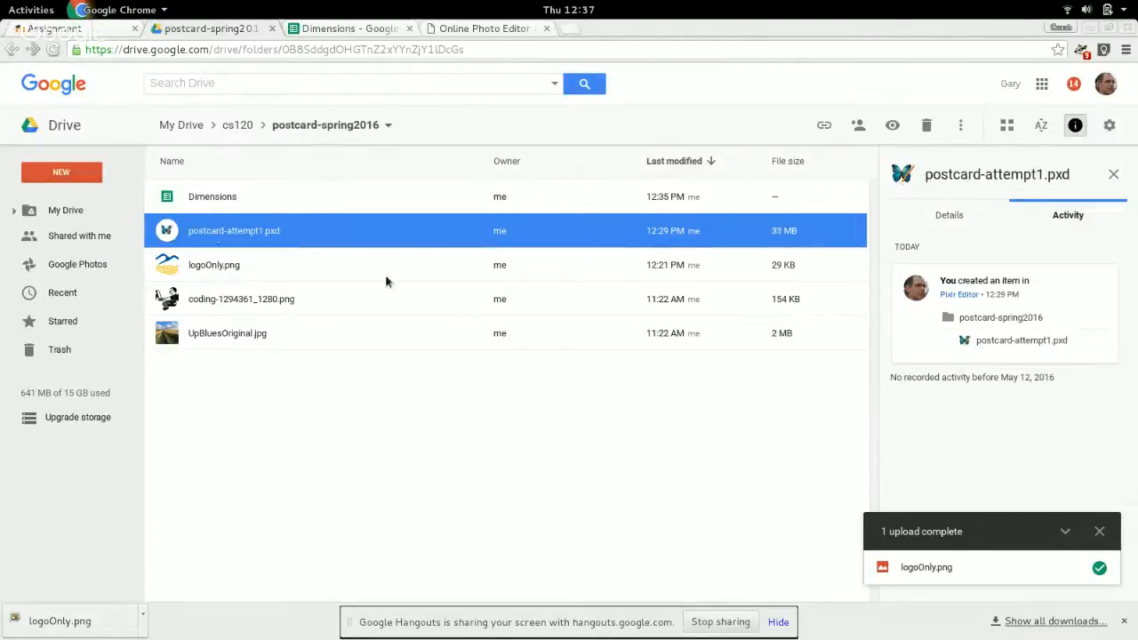
left_click(460, 31)
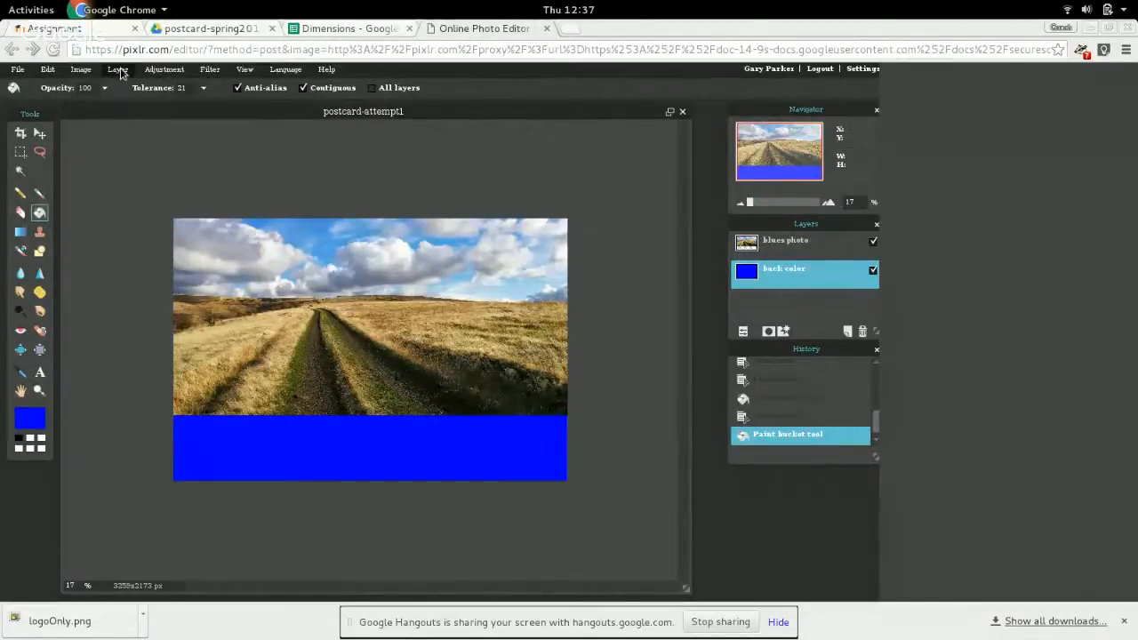
left_click(177, 30)
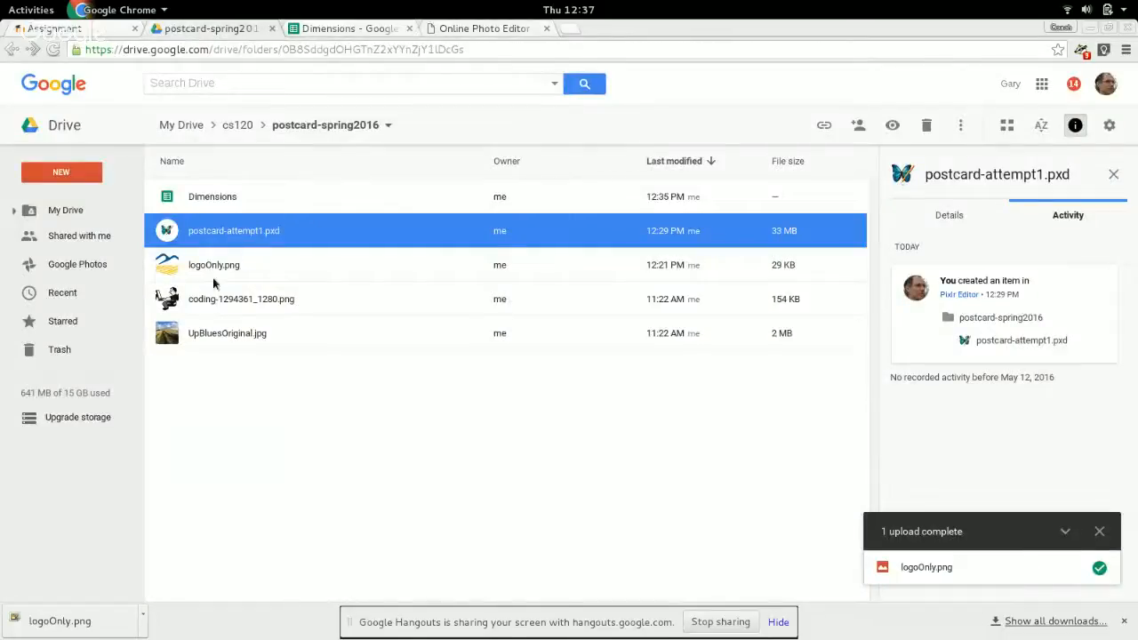
left_click(476, 29)
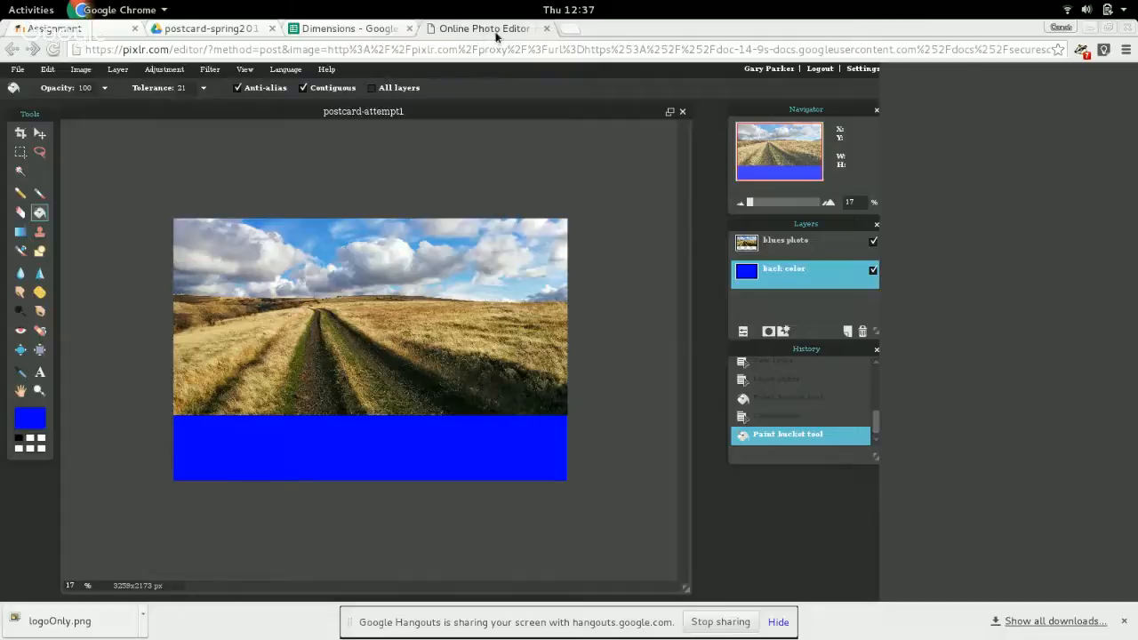
left_click(204, 29)
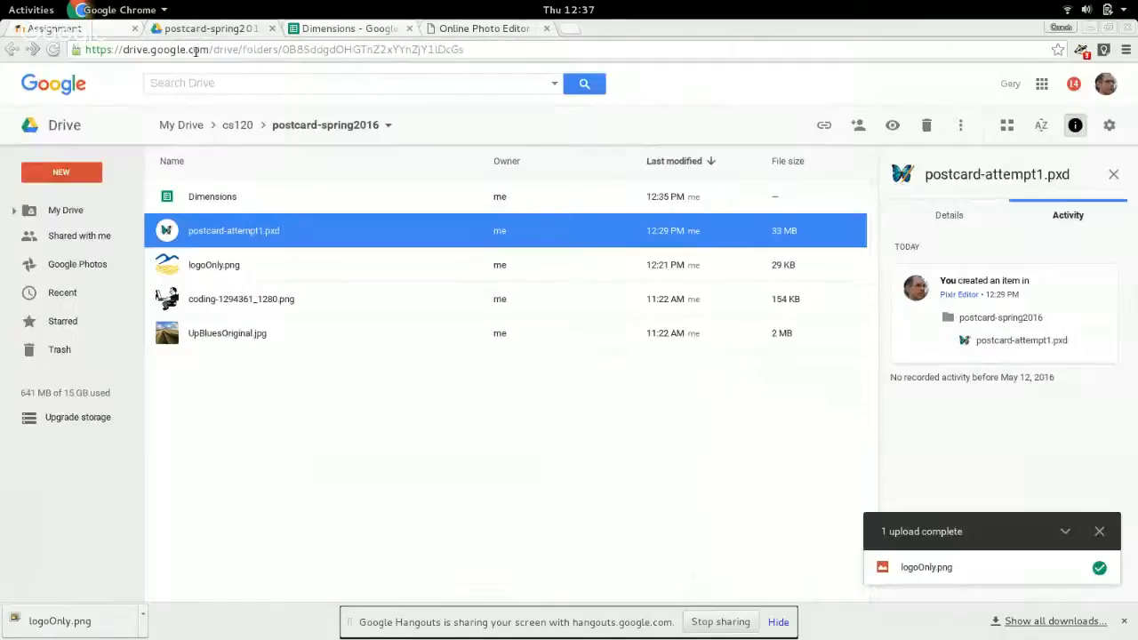
right_click(221, 299)
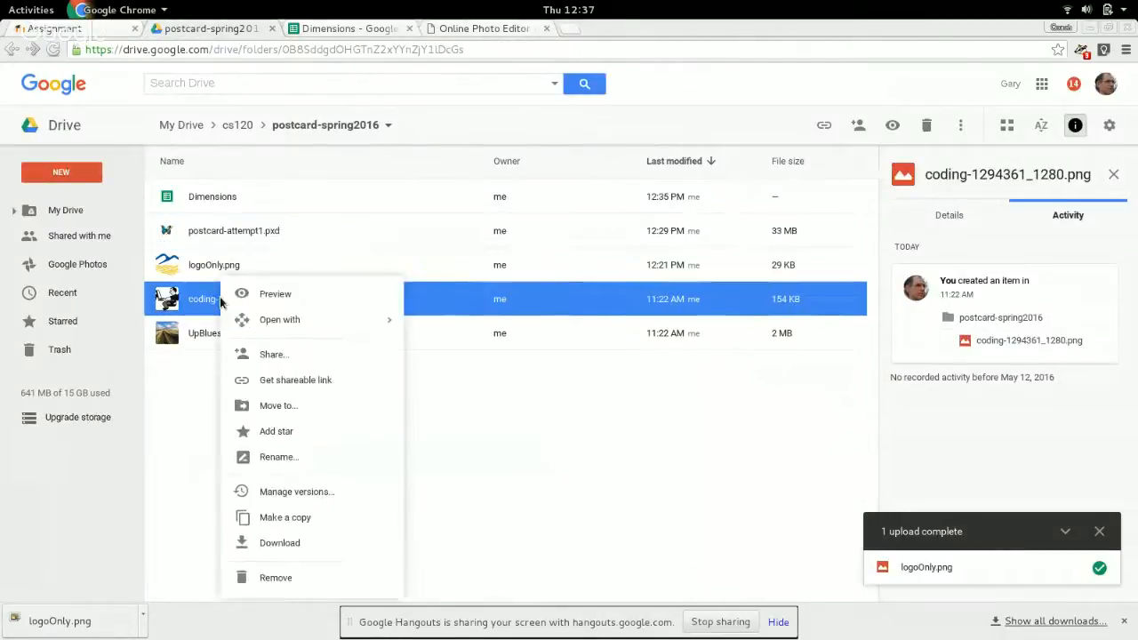
mouse_move(331, 322)
left_click(463, 351)
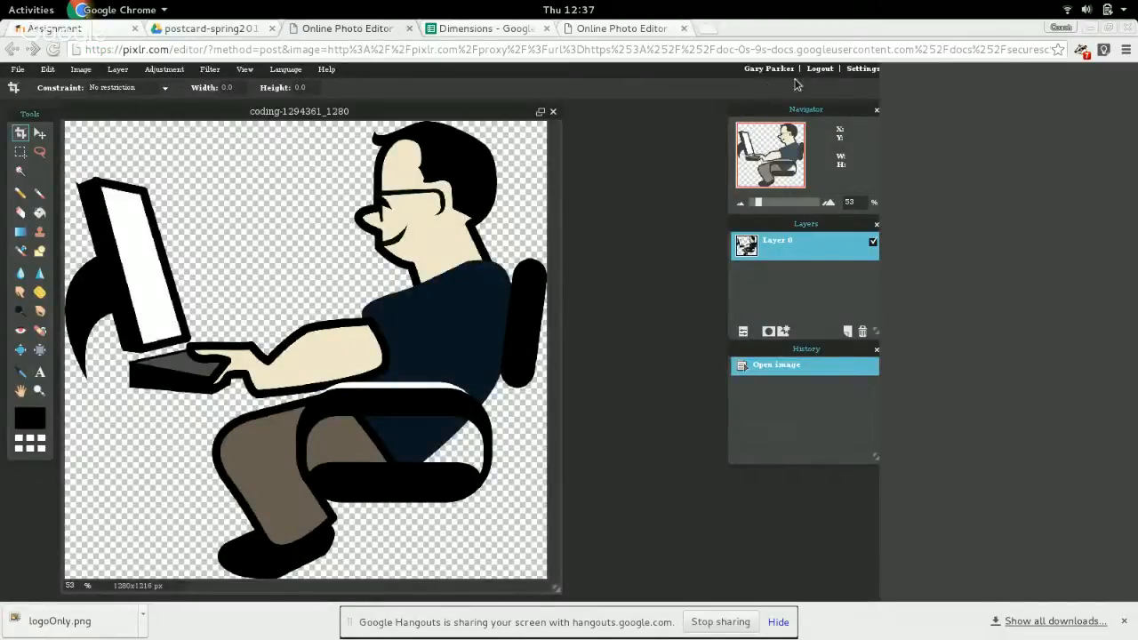
left_click(18, 71)
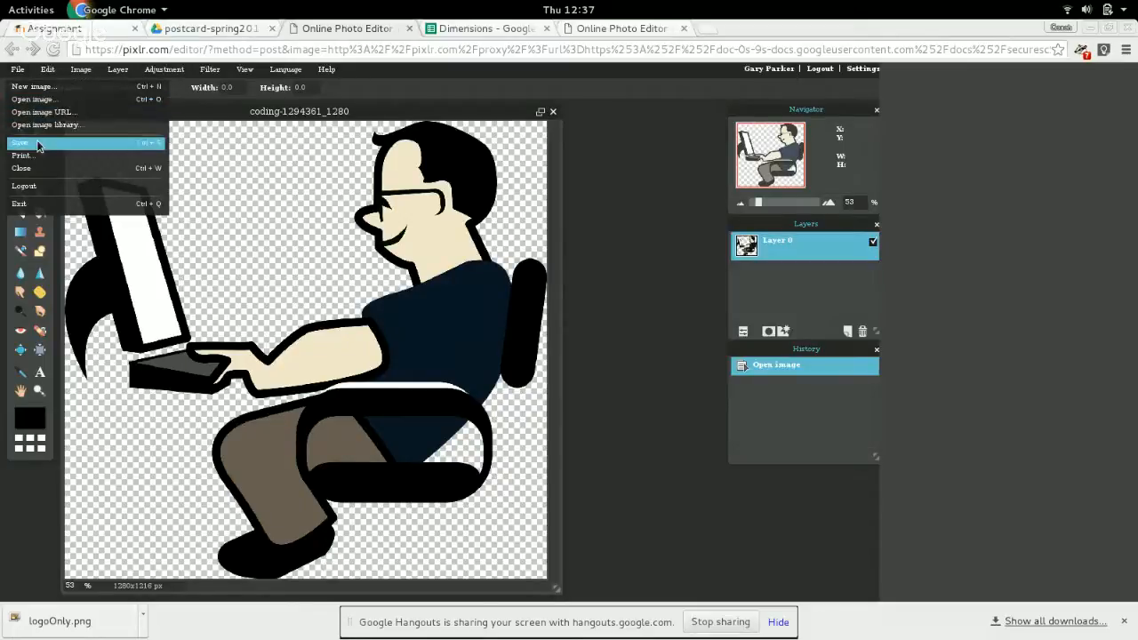
left_click(37, 145)
left_click(265, 292)
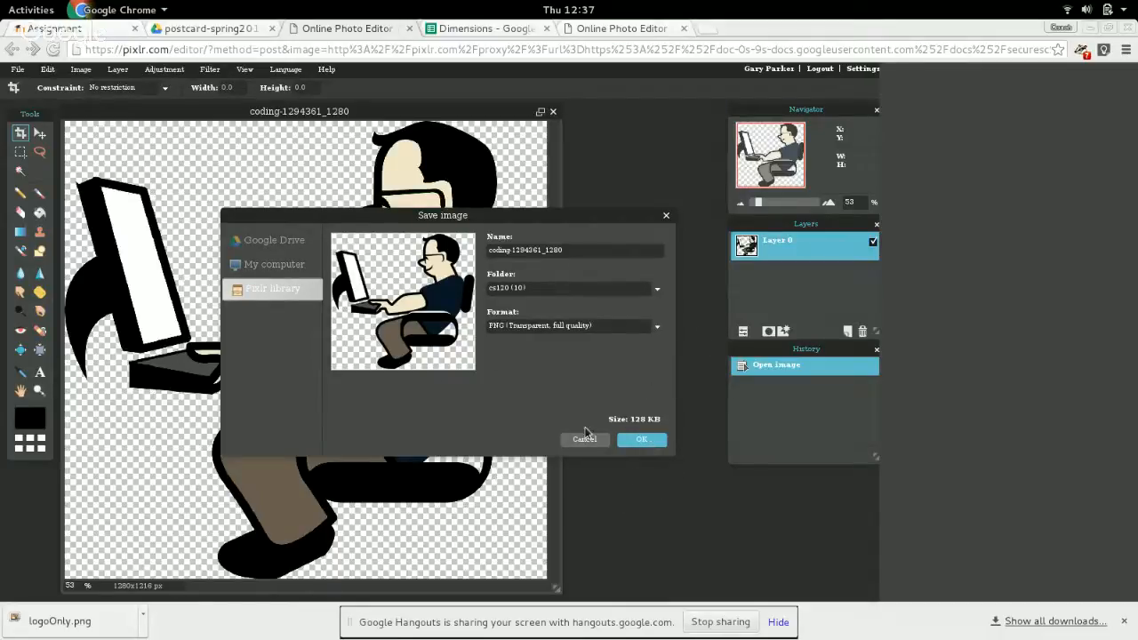
left_click(586, 439)
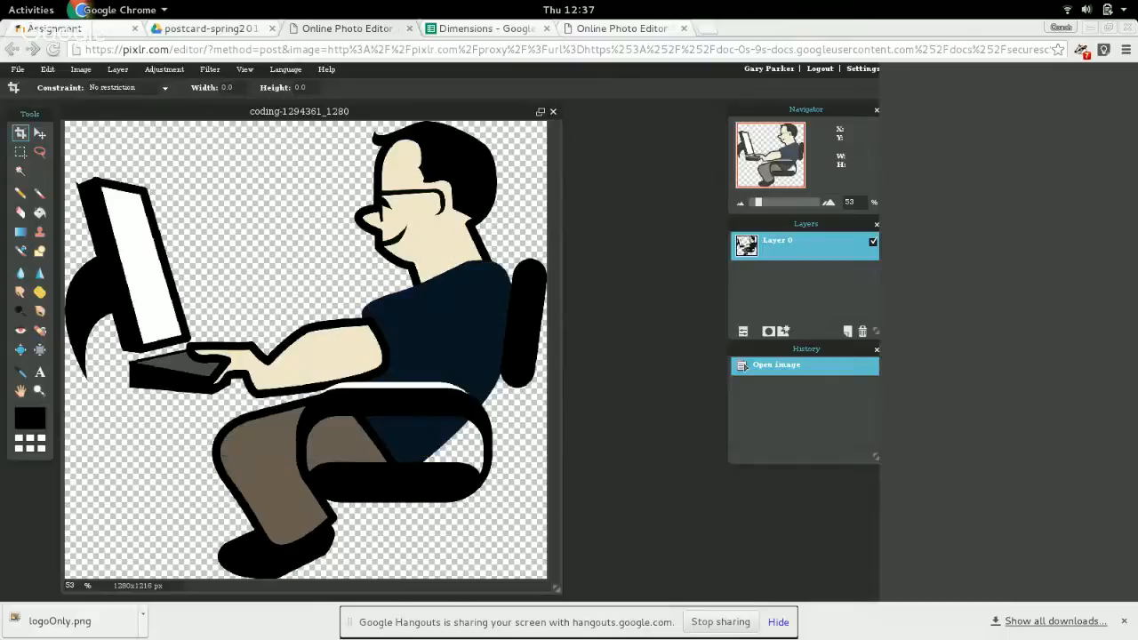
left_click(409, 29)
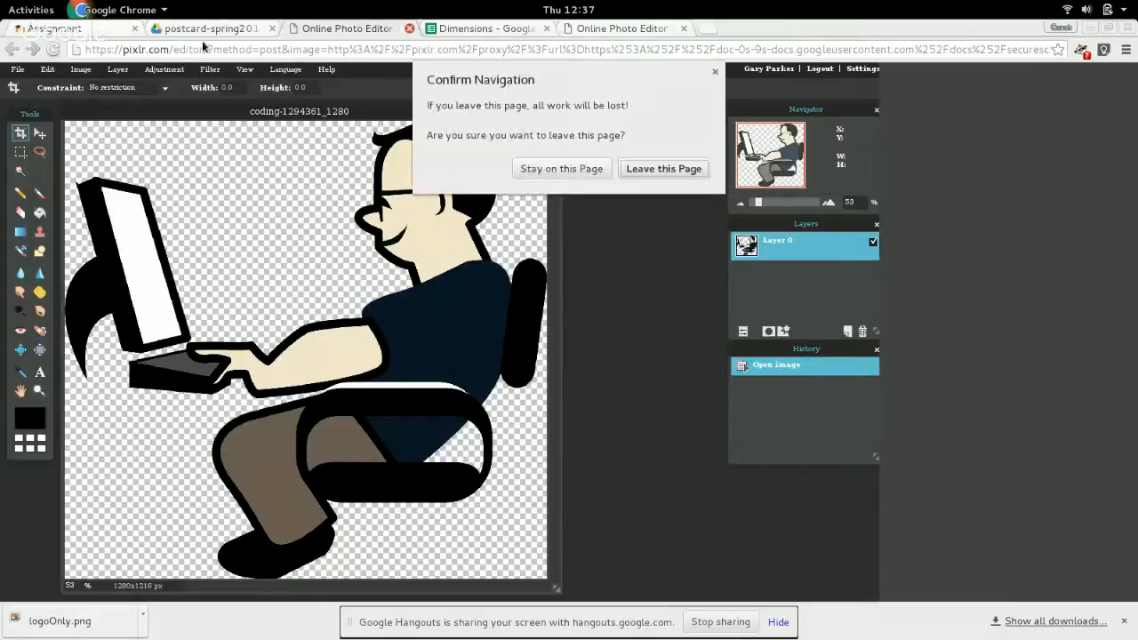
left_click(621, 170)
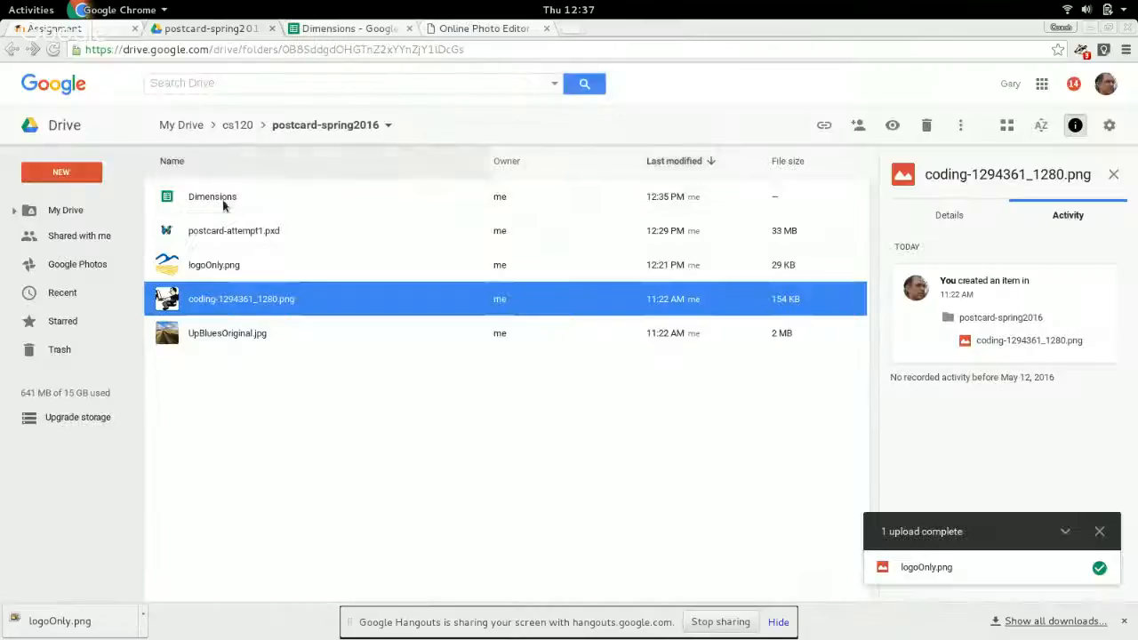
Open logoOnly.png from Google Drive in Pixlr Editor and save it as PNG to the cs120 folder of the Pixlr library.
right_click(212, 272)
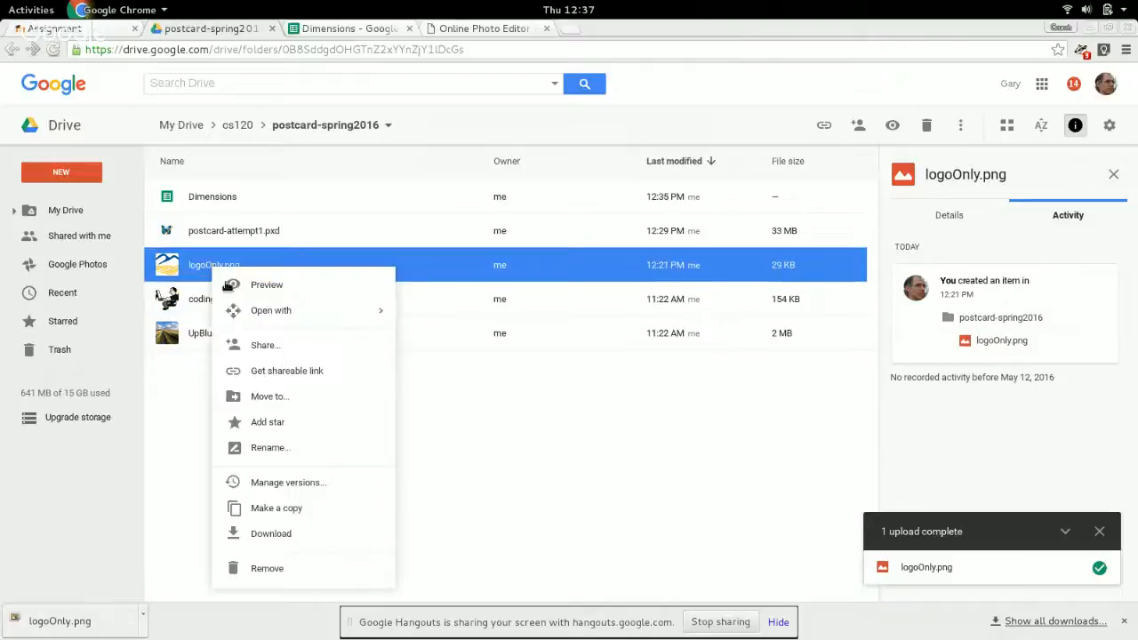
mouse_move(238, 310)
left_click(443, 341)
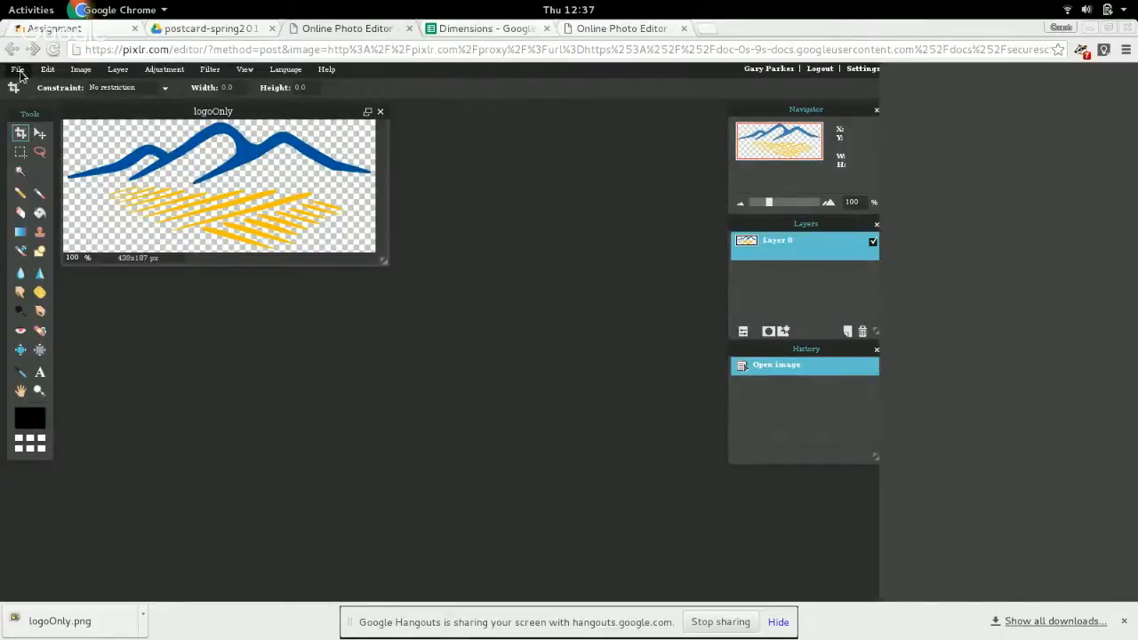
left_click(18, 70)
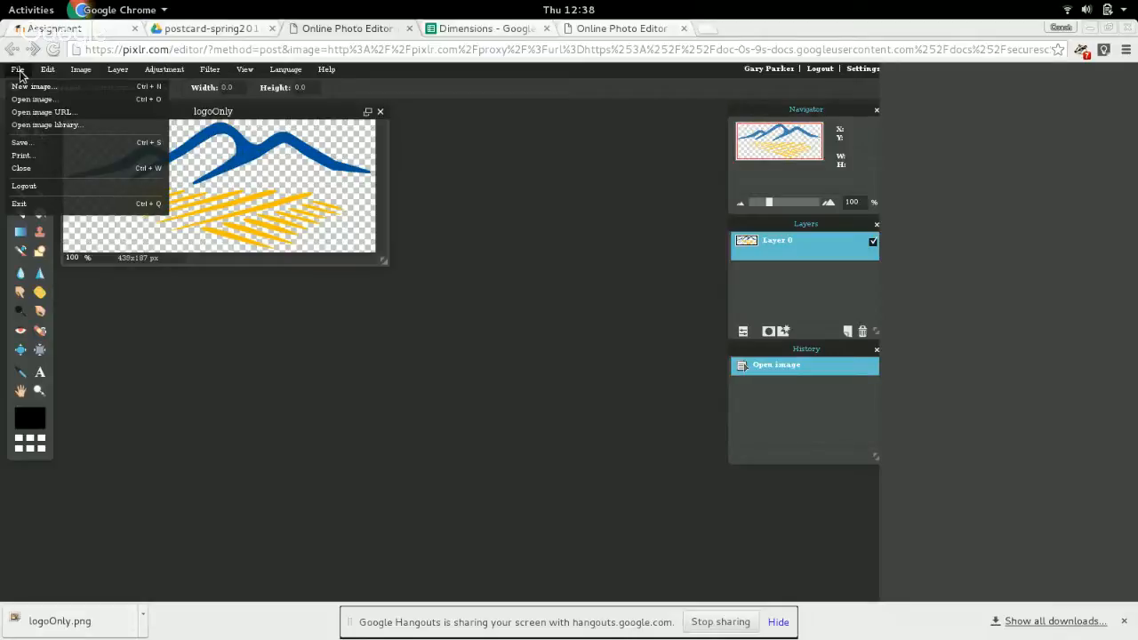
left_click(37, 144)
left_click(249, 291)
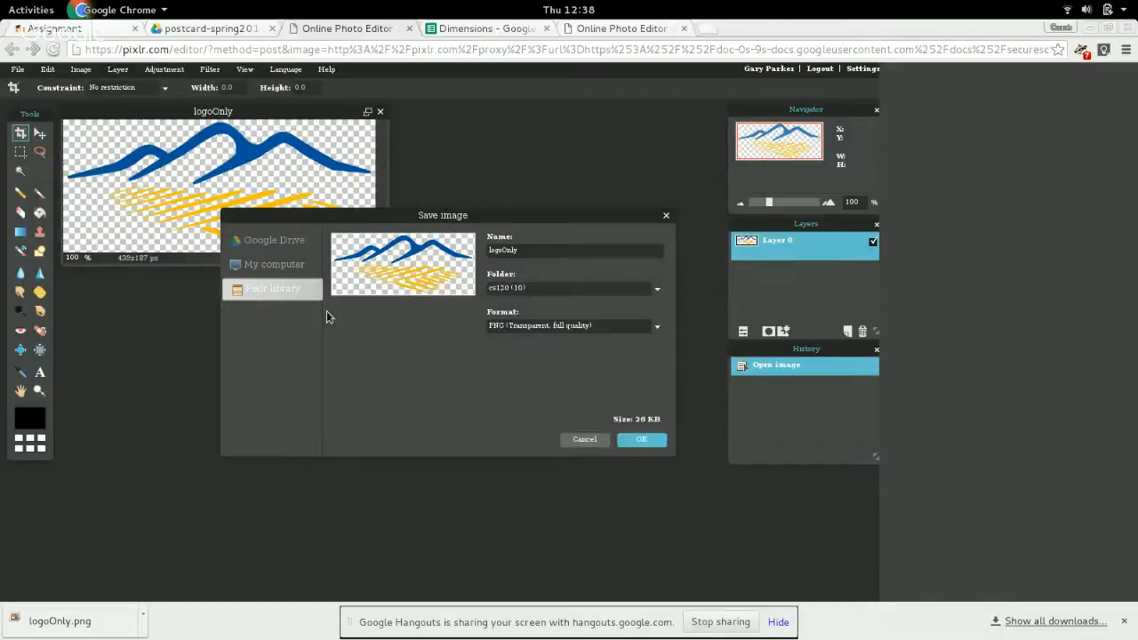
left_click(644, 441)
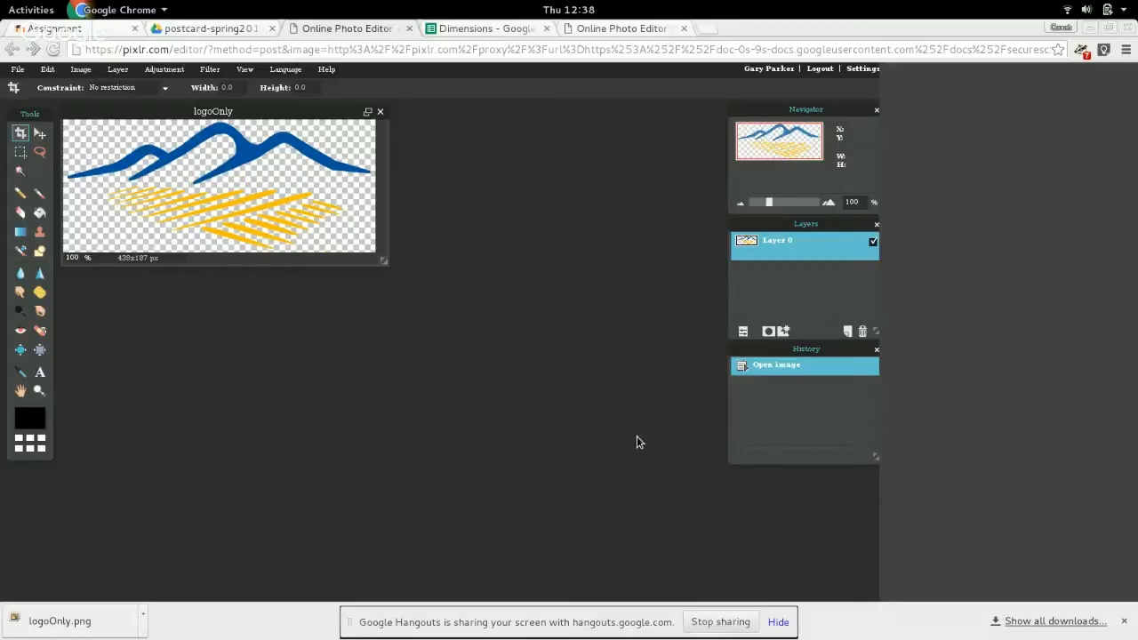
Switch to the postcard-attempt1 image and add logoOnly from the Pixlr library's cs120 folder as a layer.
left_click(621, 29)
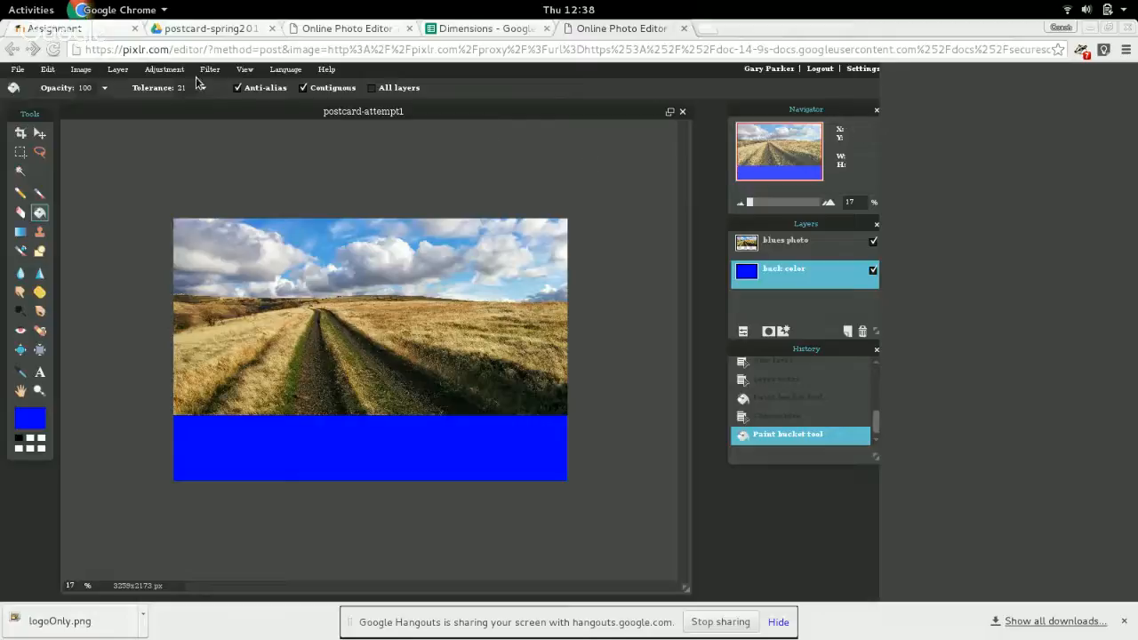
left_click(116, 71)
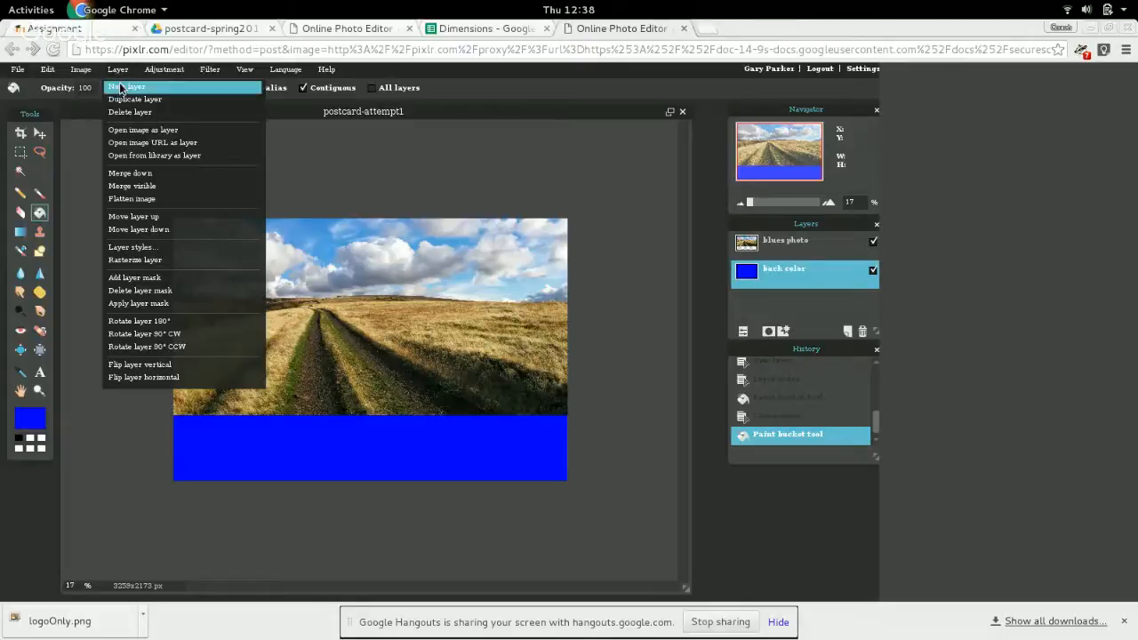
left_click(138, 157)
left_click(160, 173)
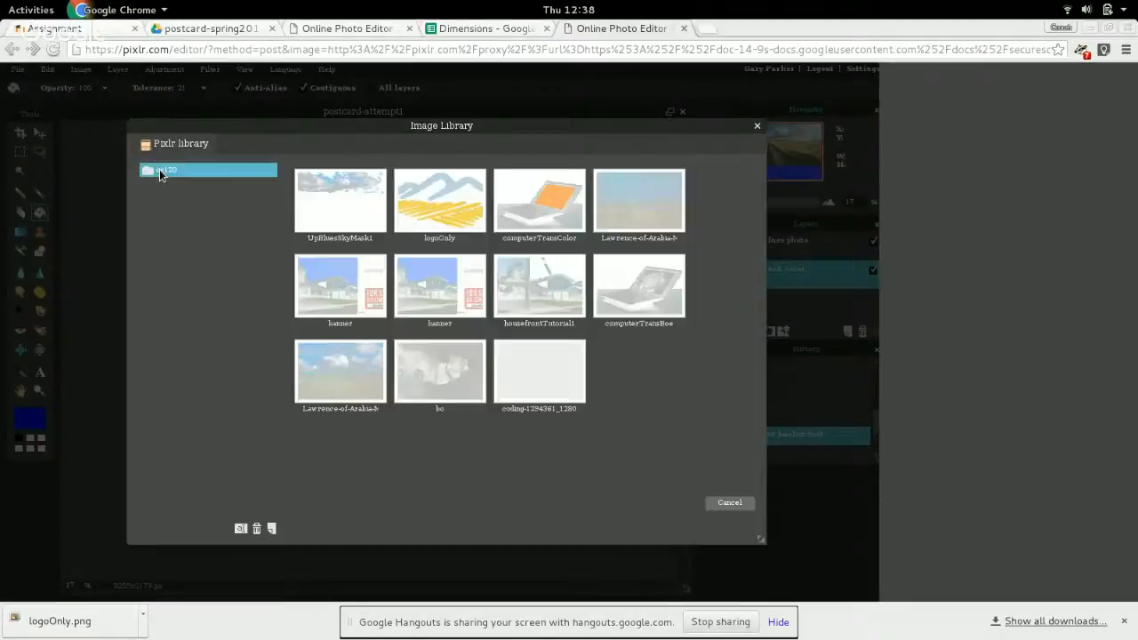
left_click(461, 205)
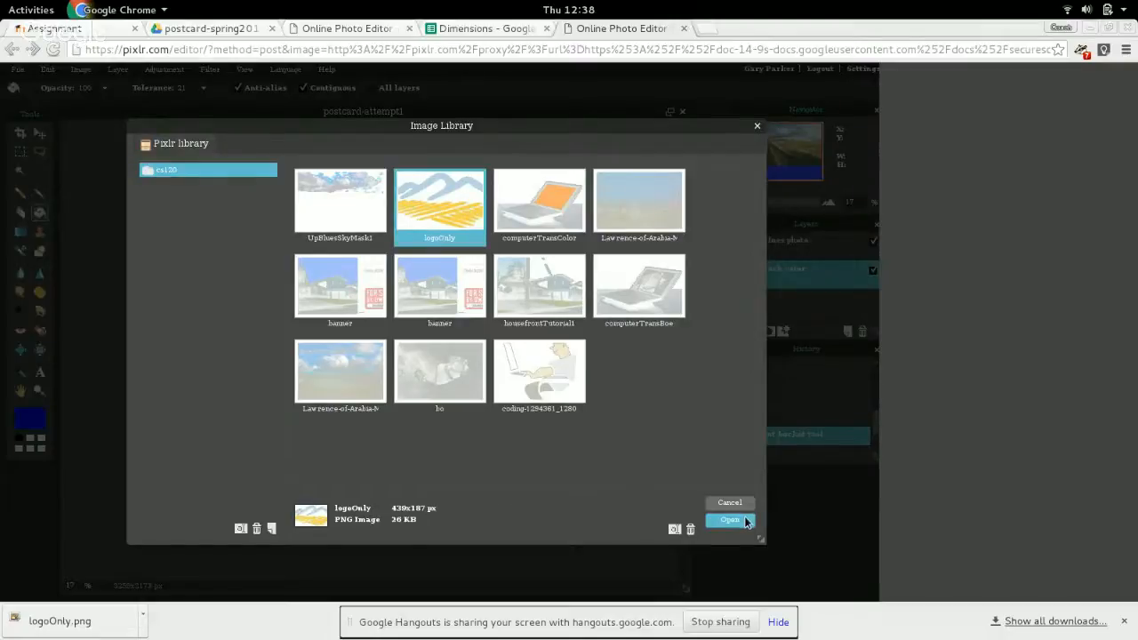
left_click(729, 520)
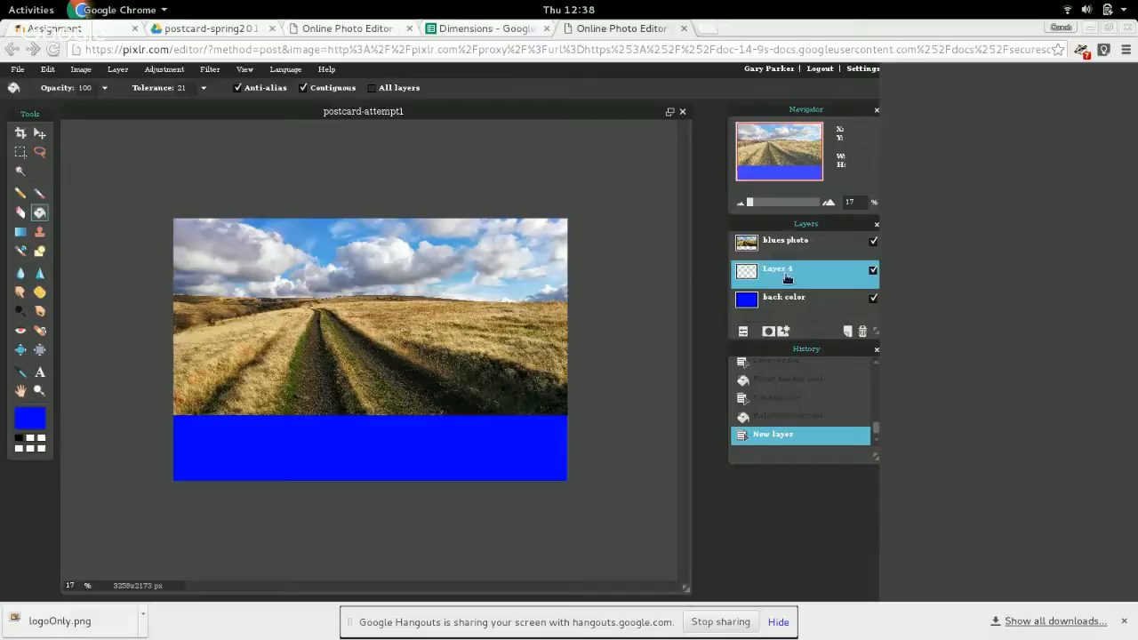
Reorder the logo layer above "blues photo" and move the logo to the right end of the blue strip.
left_click_drag(792, 278, 782, 239)
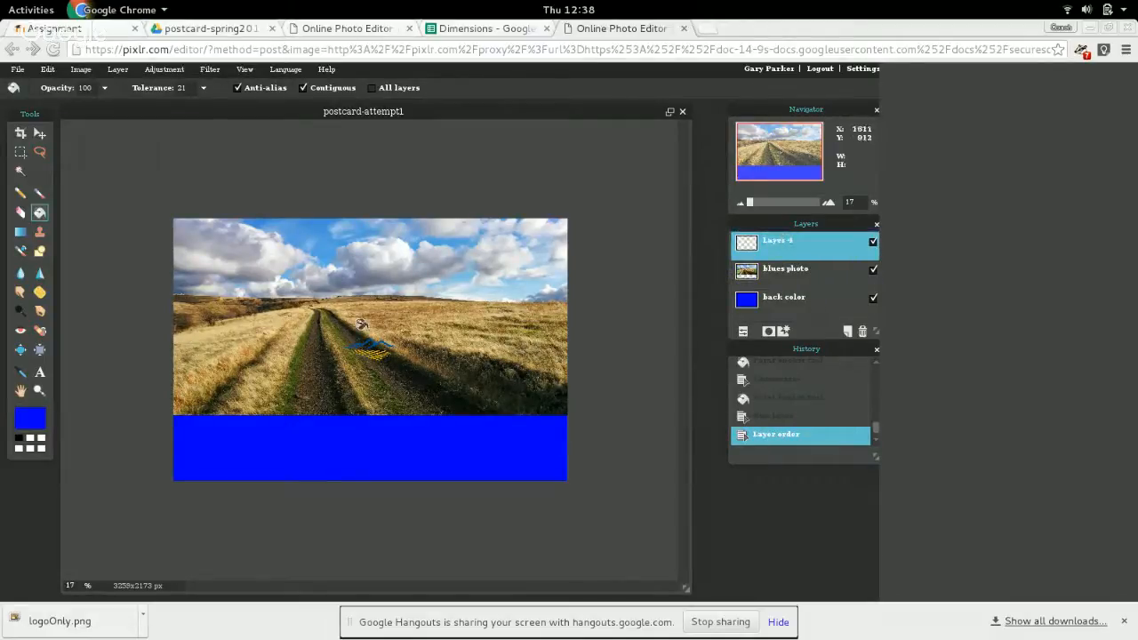
left_click(39, 134)
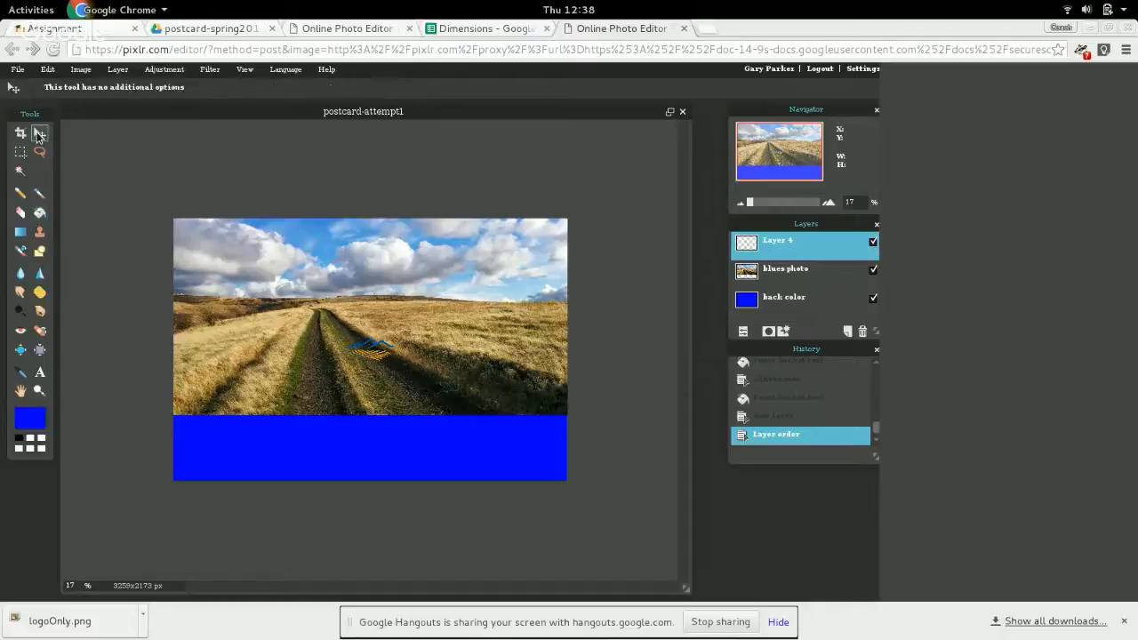
left_click_drag(383, 343, 540, 458)
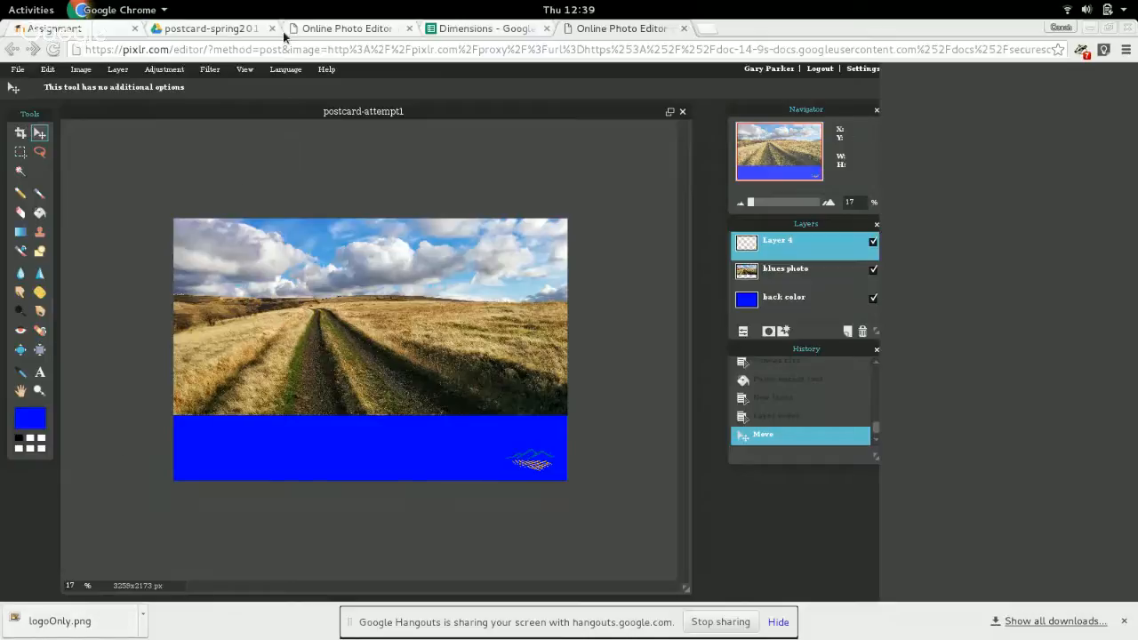
Set the main color to white and fill the "back color" layer with the Paint bucket tool.
left_click(249, 72)
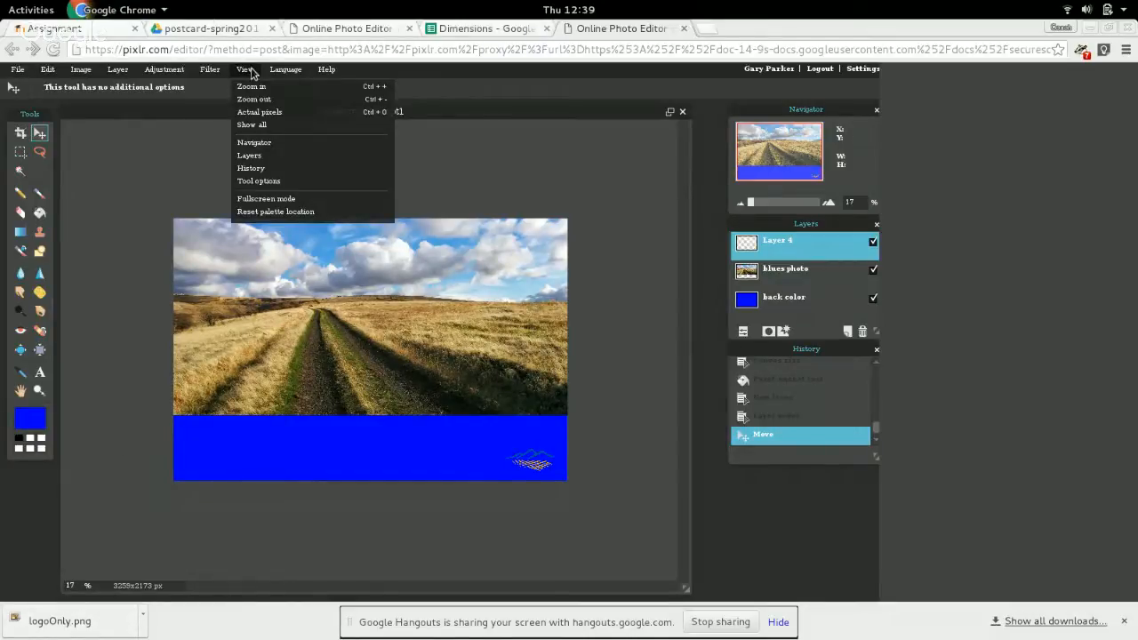
left_click(257, 126)
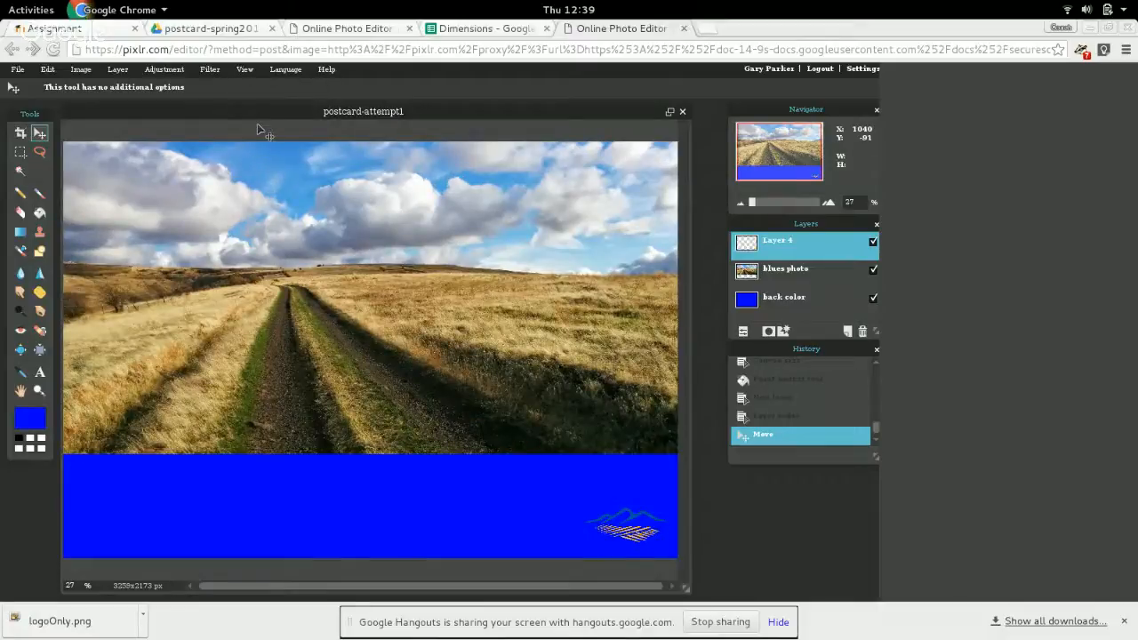
left_click(33, 422)
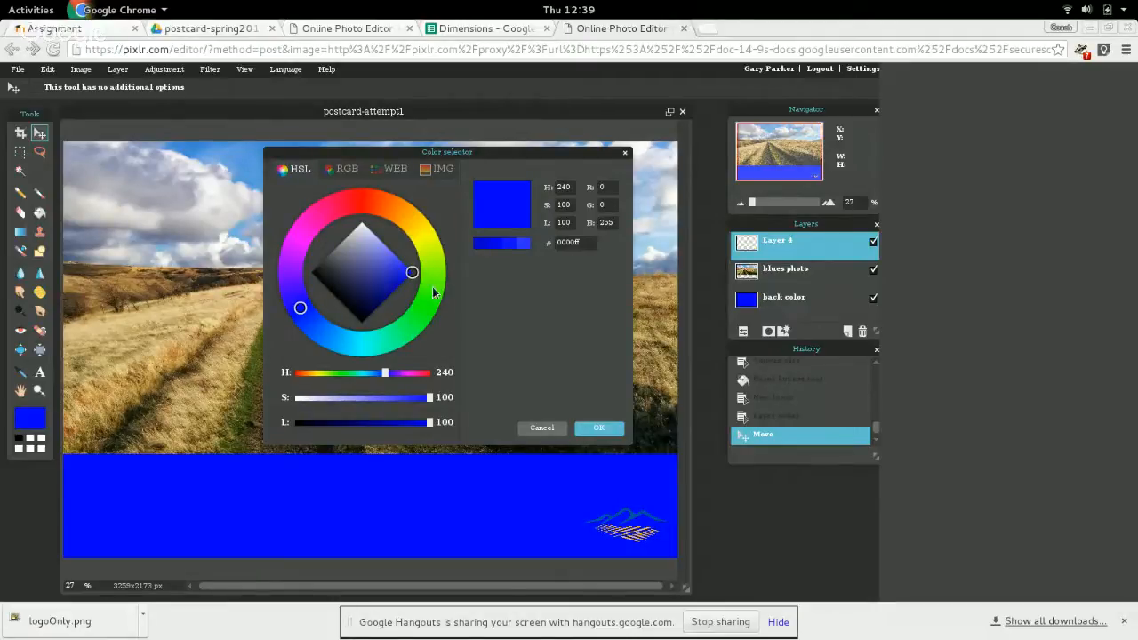
mouse_move(413, 272)
left_mouse_down()
mouse_move(329, 208)
mouse_move(354, 189)
left_mouse_up()
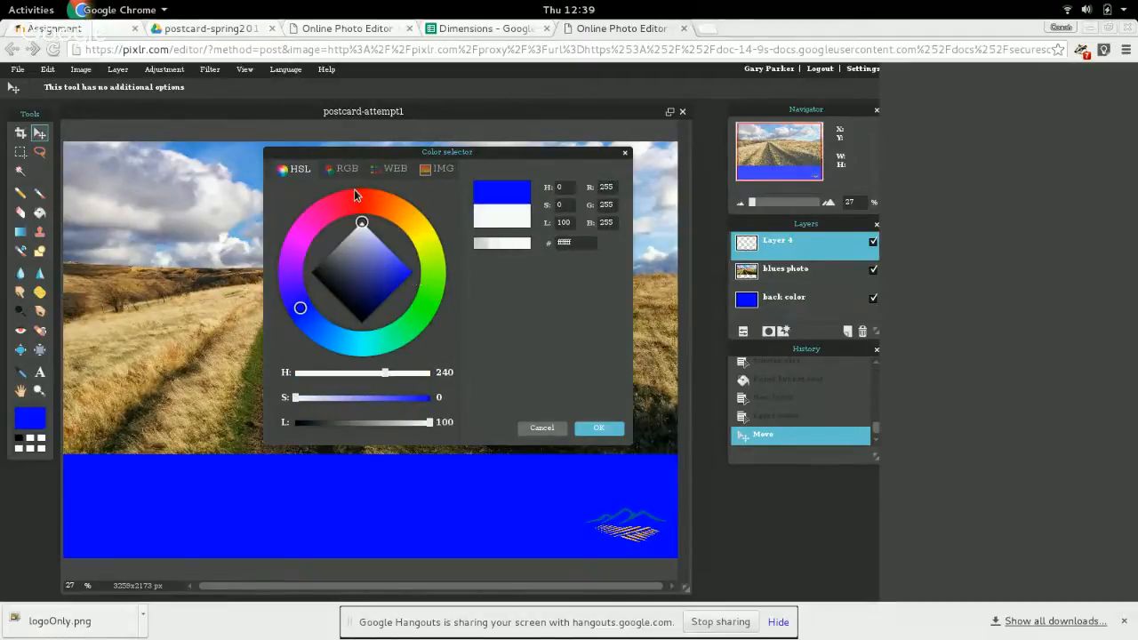
left_click(602, 429)
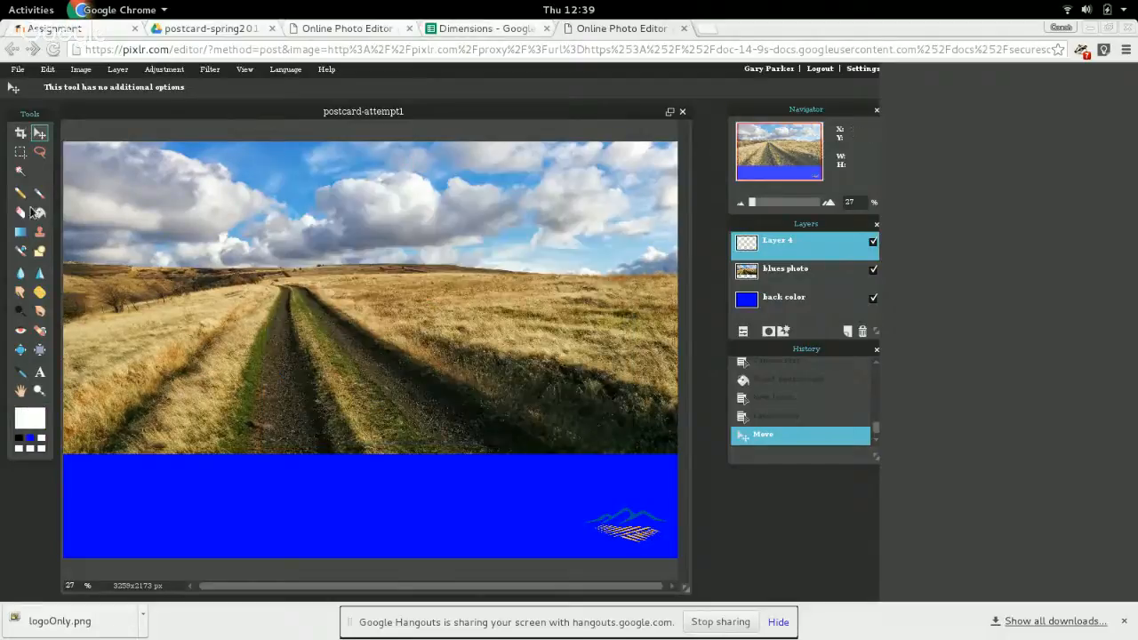
left_click(39, 213)
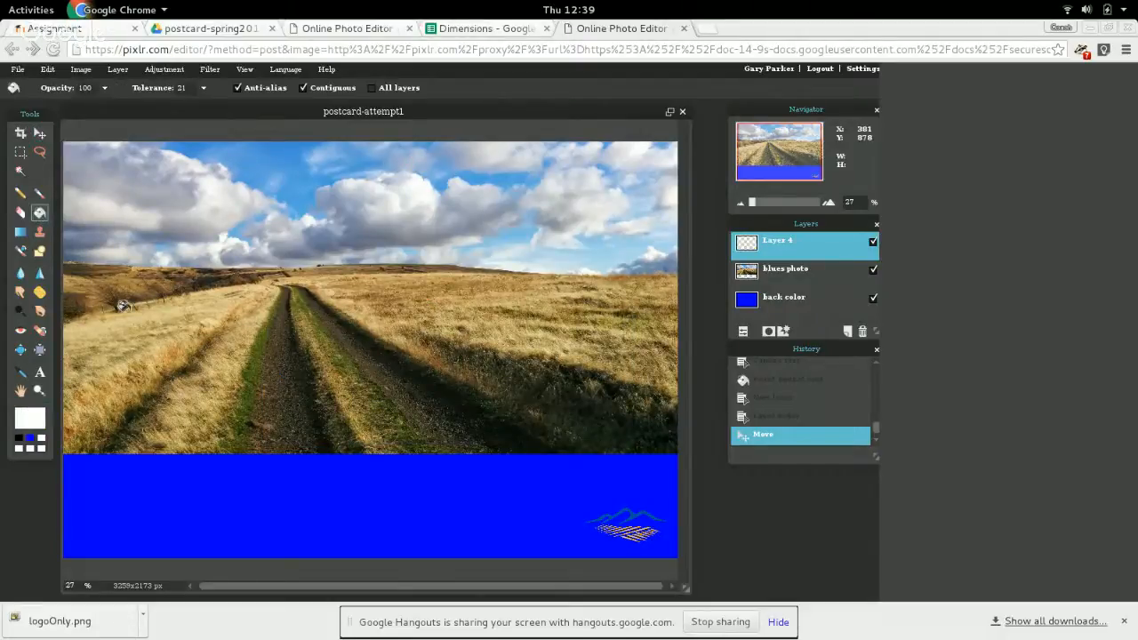
left_click(797, 301)
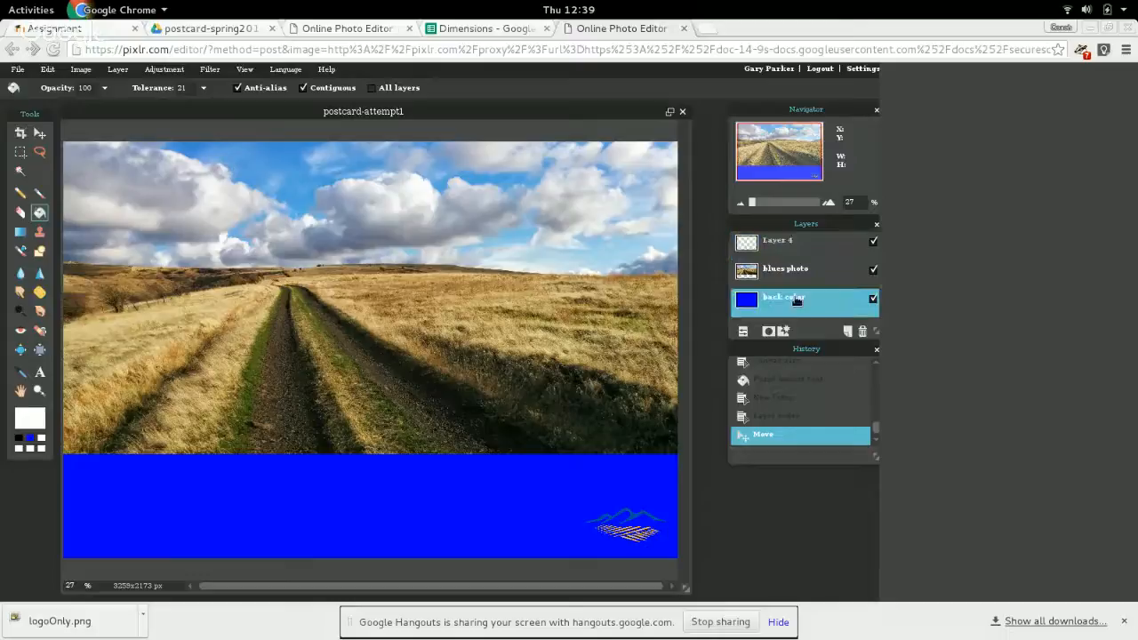
left_click(442, 489)
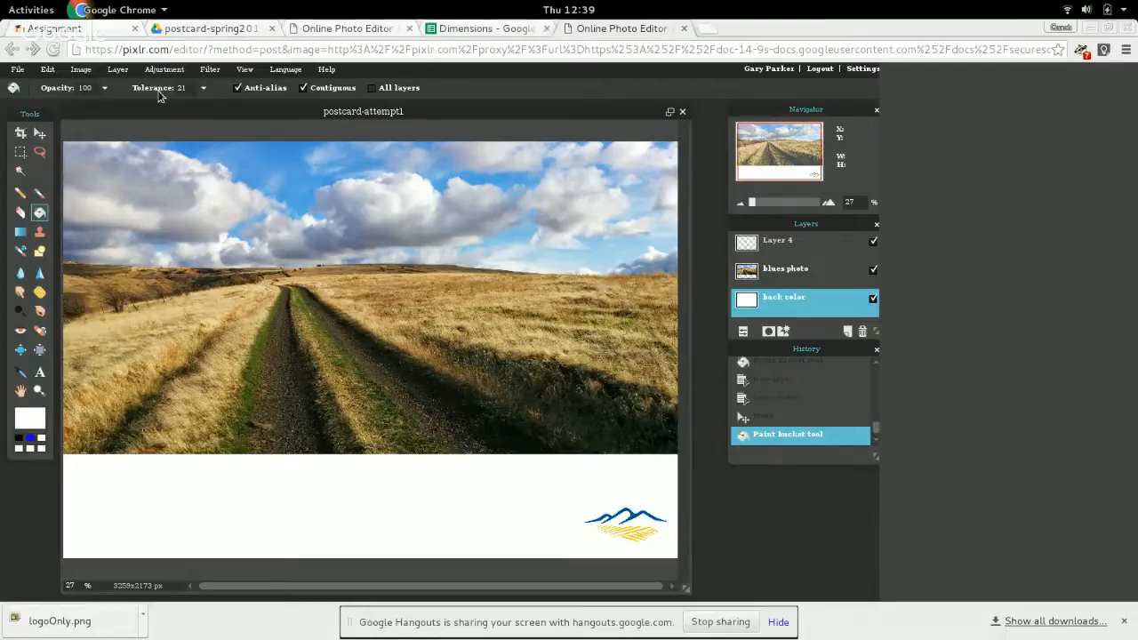
Add coding-1294361_1280 from the Pixlr library's cs120 folder as a layer in the postcard.
left_click(125, 70)
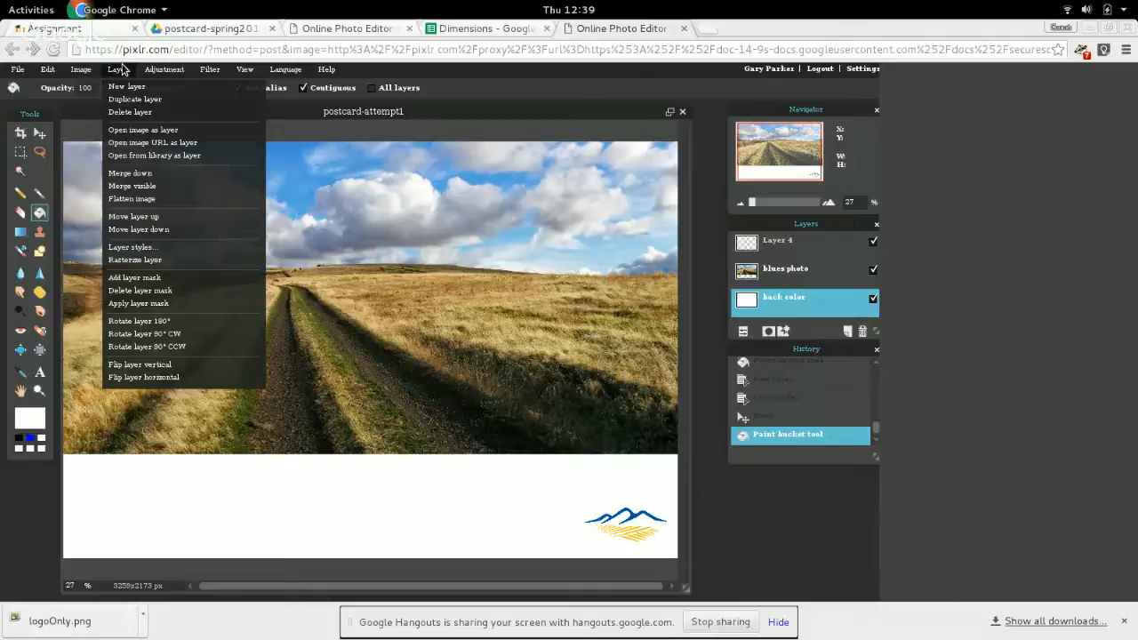
left_click(137, 155)
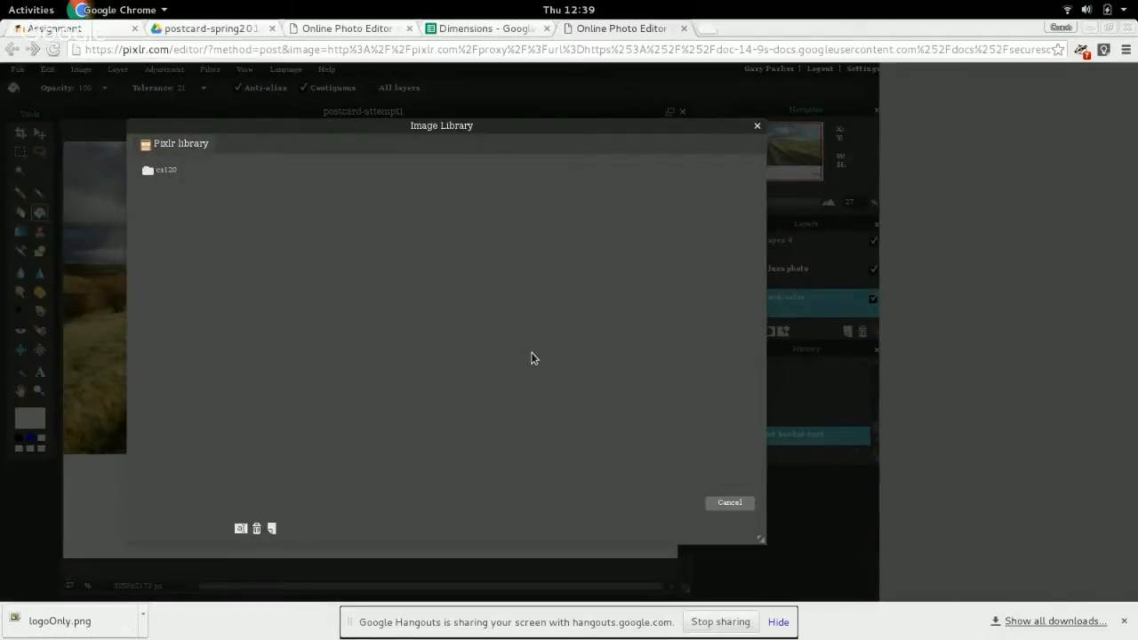
left_click(172, 168)
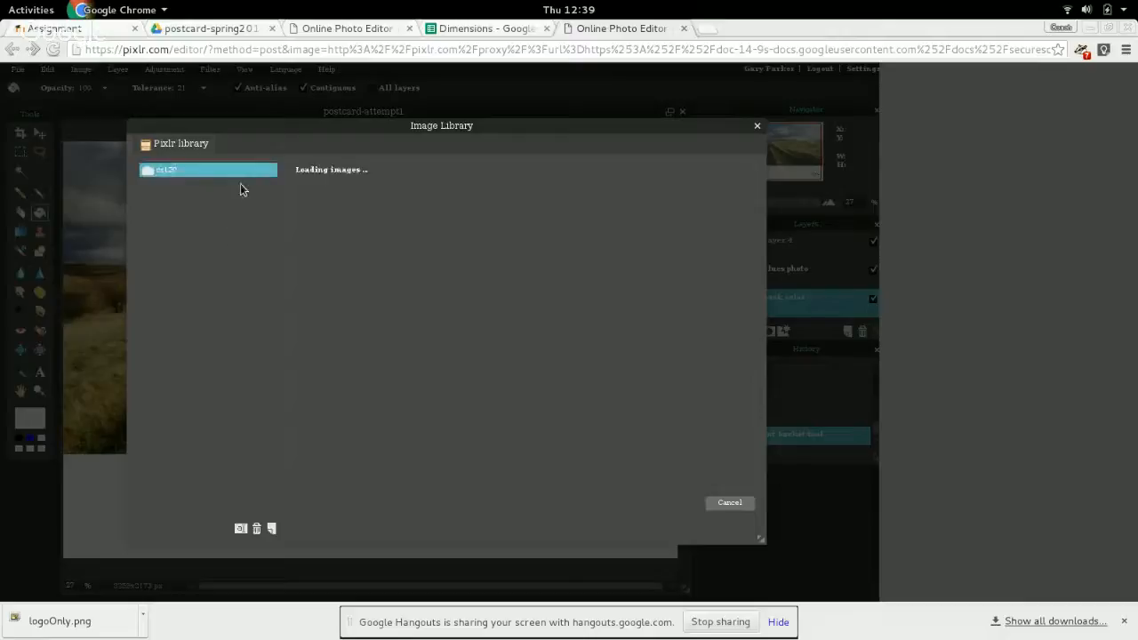
left_click(553, 367)
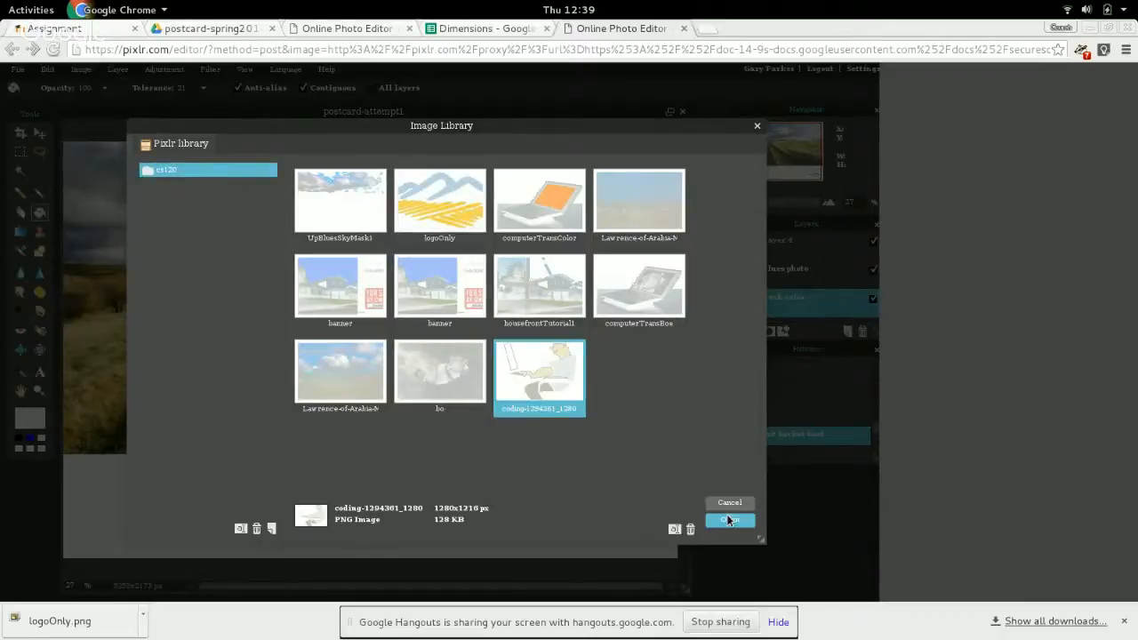
left_click(728, 520)
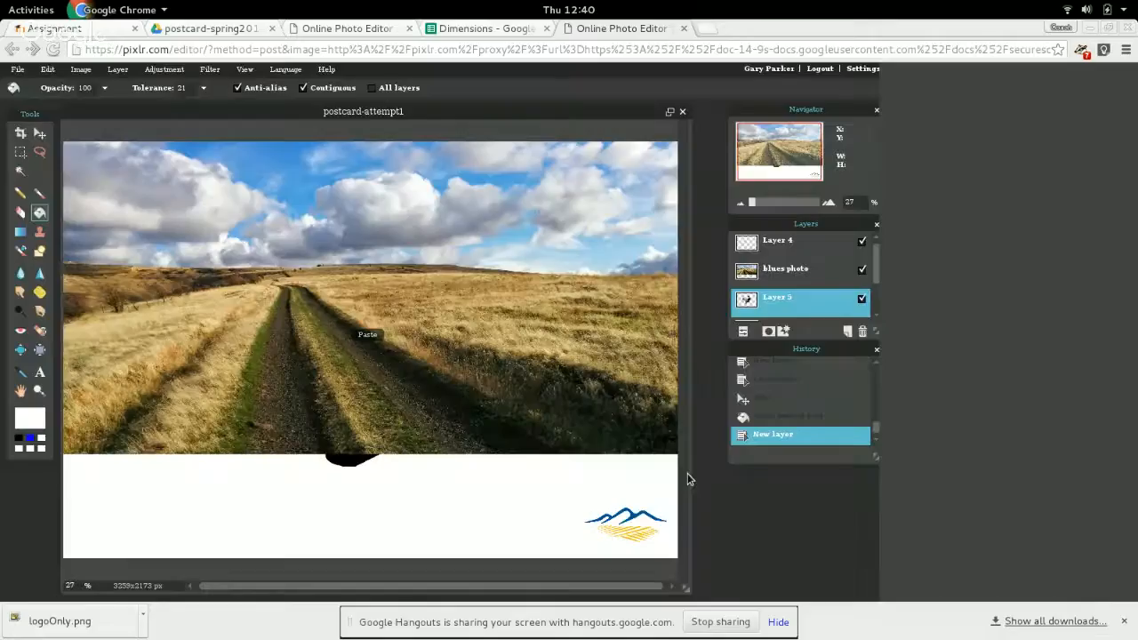
Reorder the man-at-computer layer above the logo layer and move the figure up and slightly left over the photo.
left_click_drag(777, 305, 779, 250)
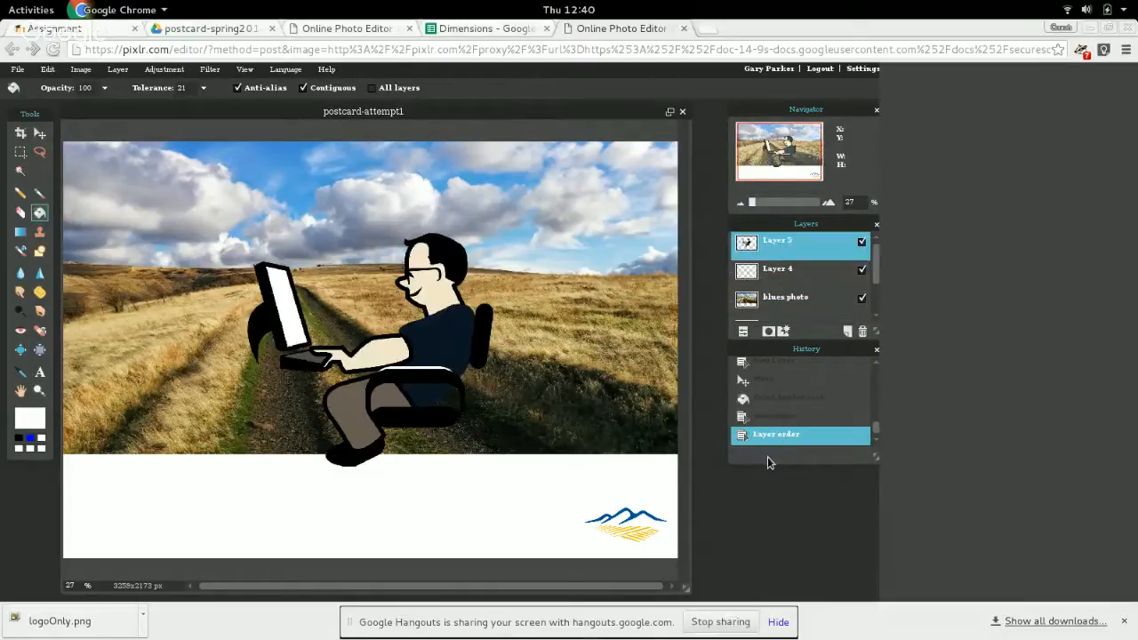
left_click(39, 133)
left_click_drag(465, 340, 426, 282)
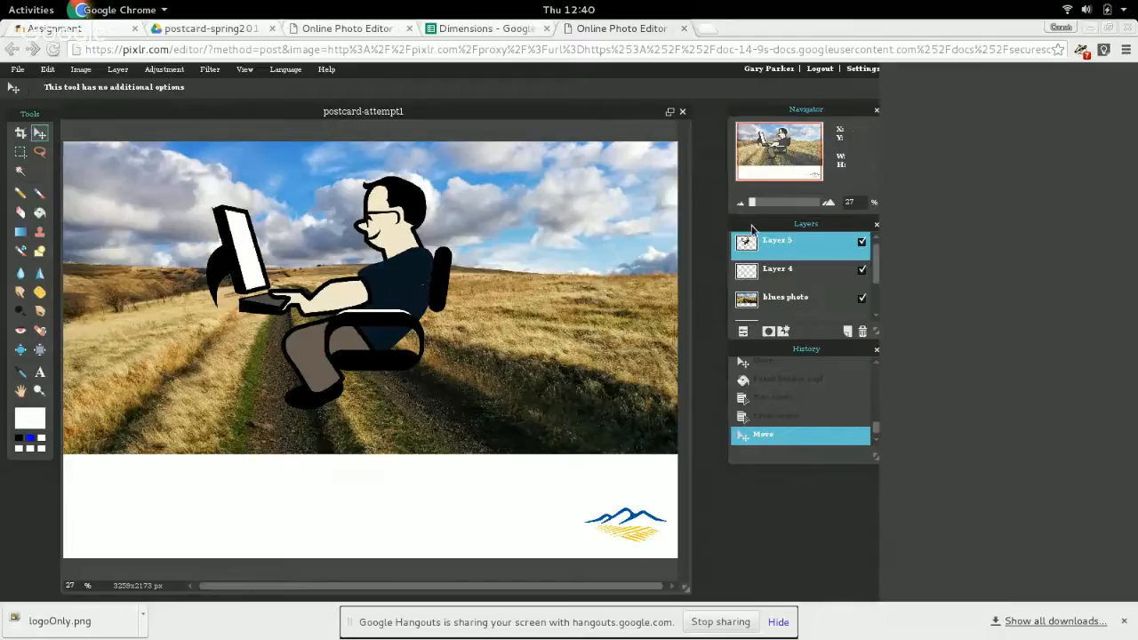
Look at the man-at-computer layer's opacity and blend mode settings, and delete that layer.
left_click(743, 332)
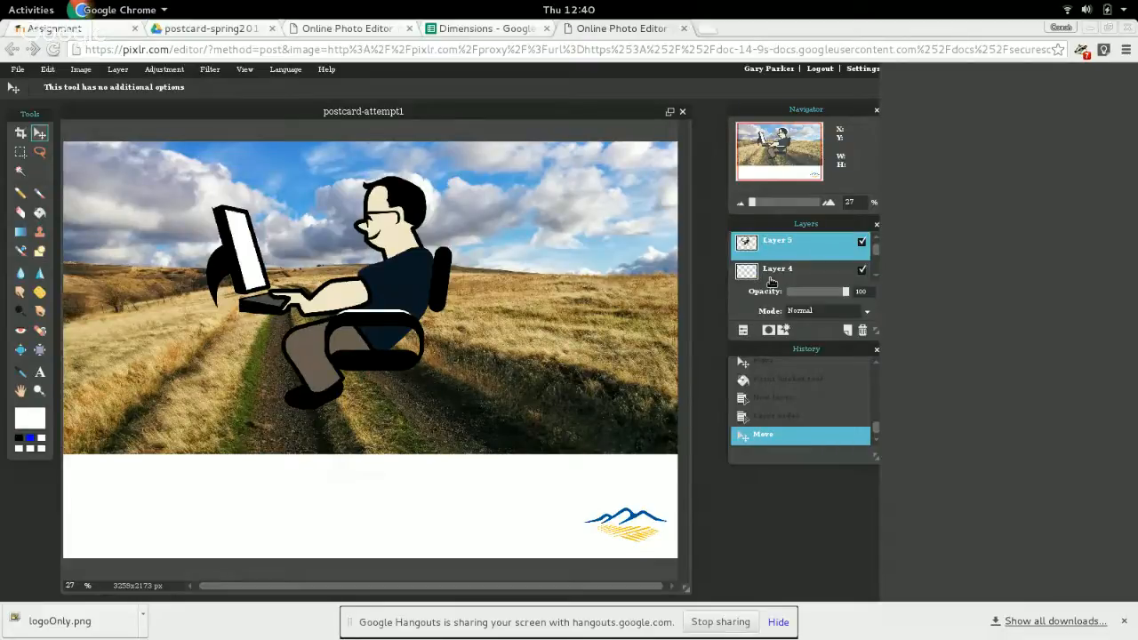
mouse_move(841, 293)
left_mouse_down()
mouse_move(792, 301)
mouse_move(852, 297)
left_mouse_up()
left_click(118, 70)
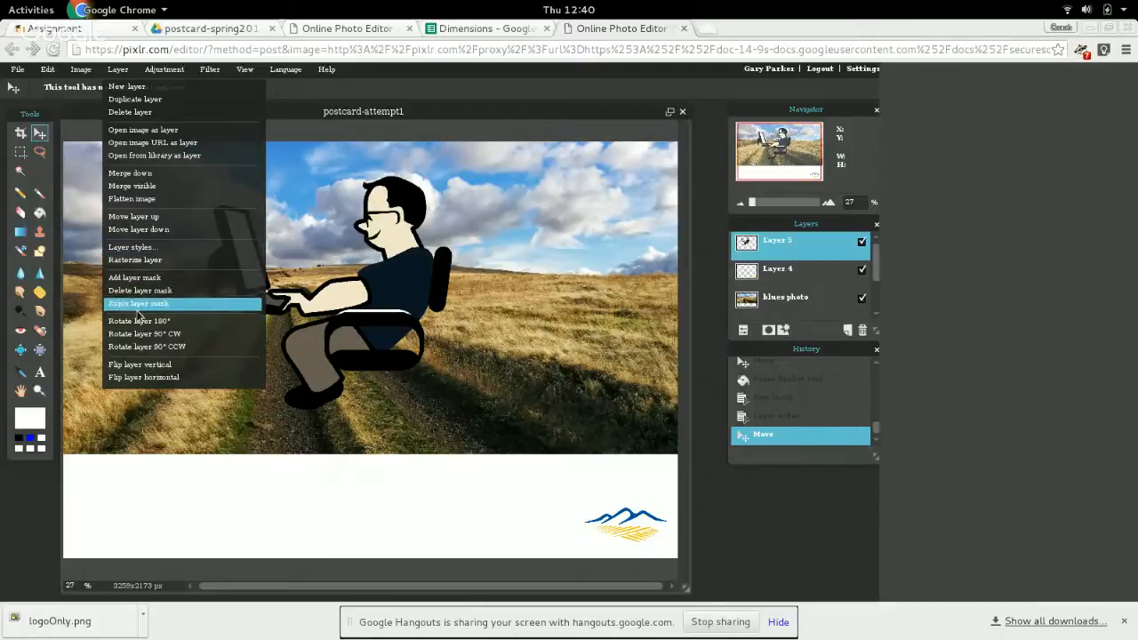
left_click(452, 88)
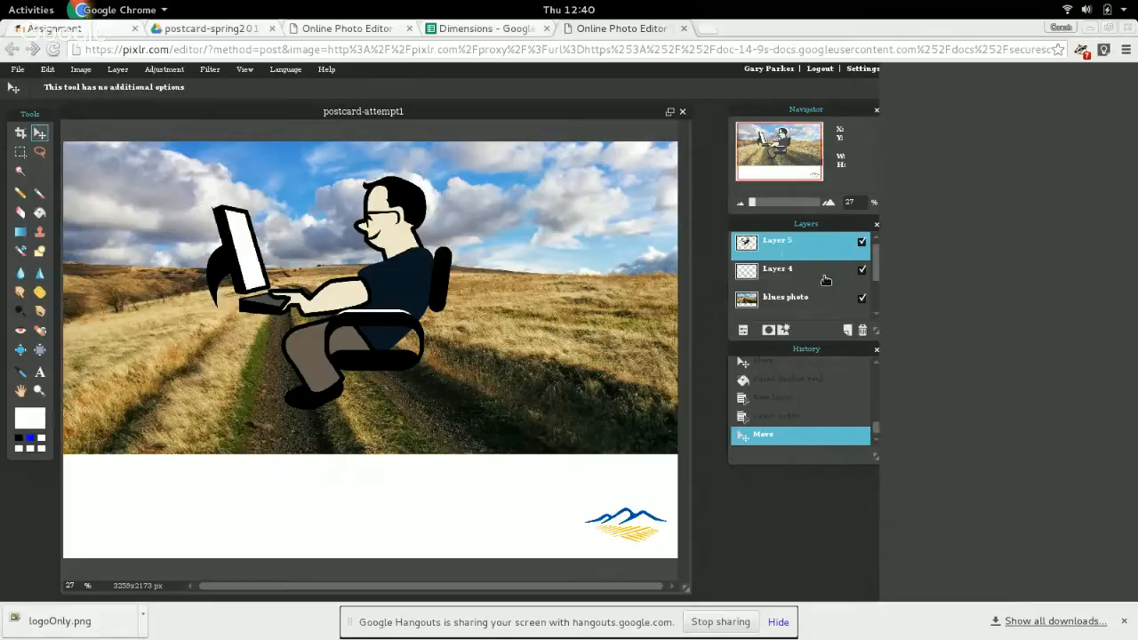
left_click(863, 332)
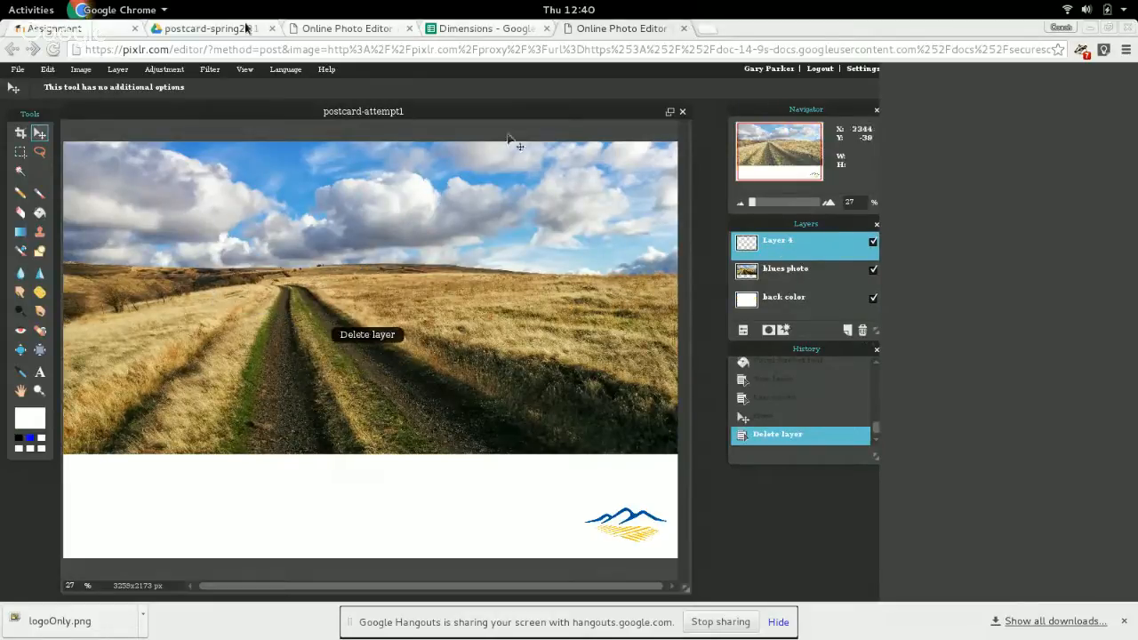
Open coding-1294361_1280 from the library's cs120 folder as a separate image and reposition its window over the postcard.
left_click(17, 69)
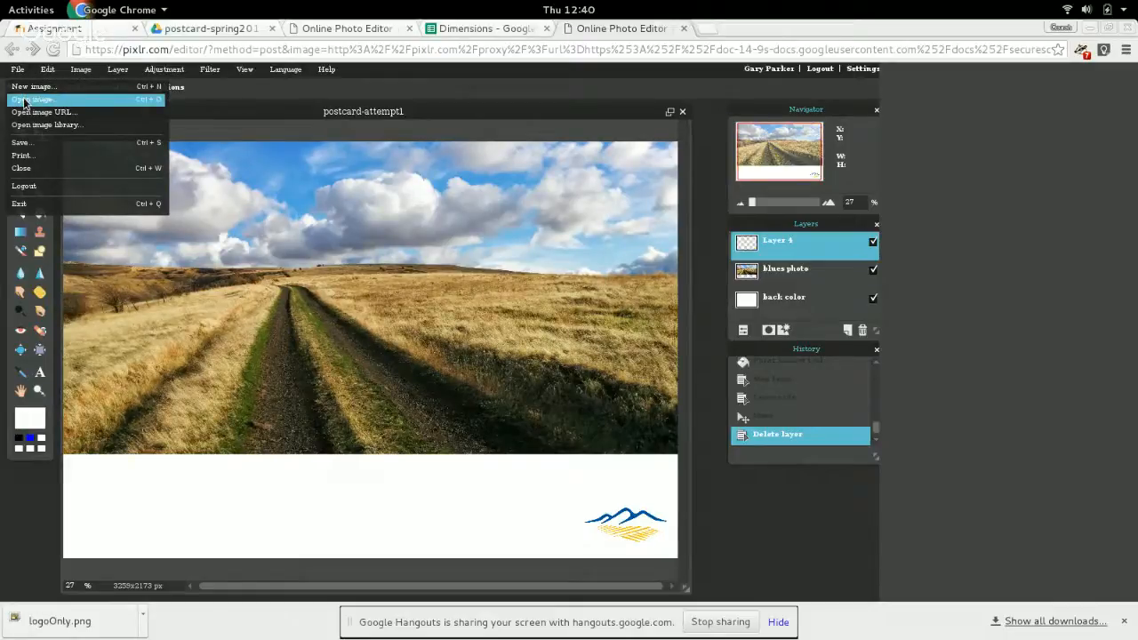
left_click(31, 124)
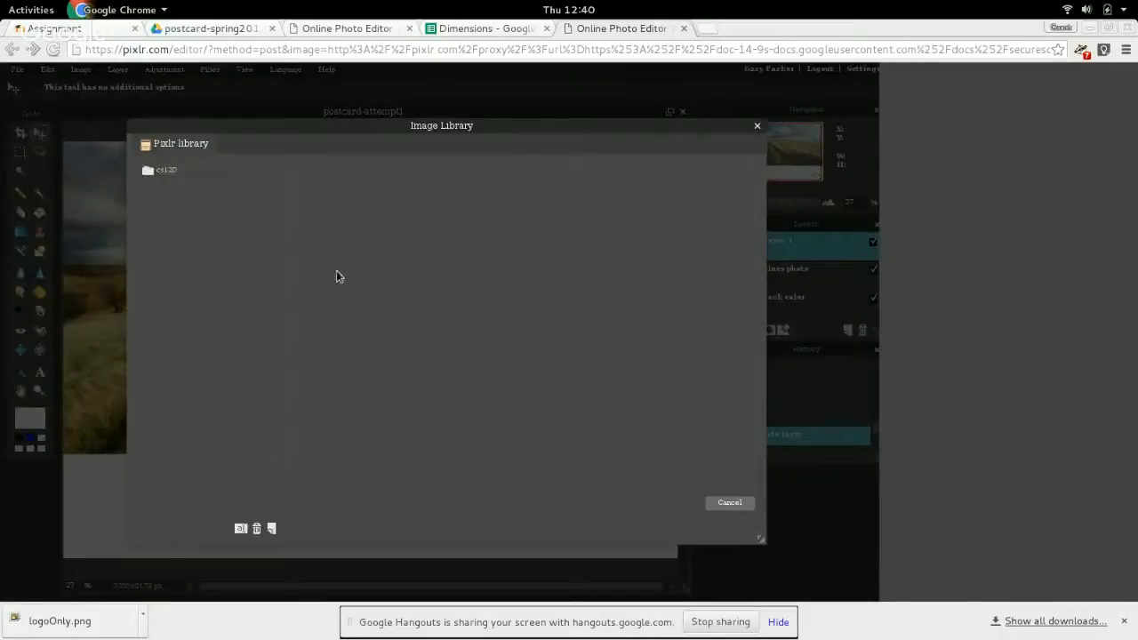
left_click(165, 171)
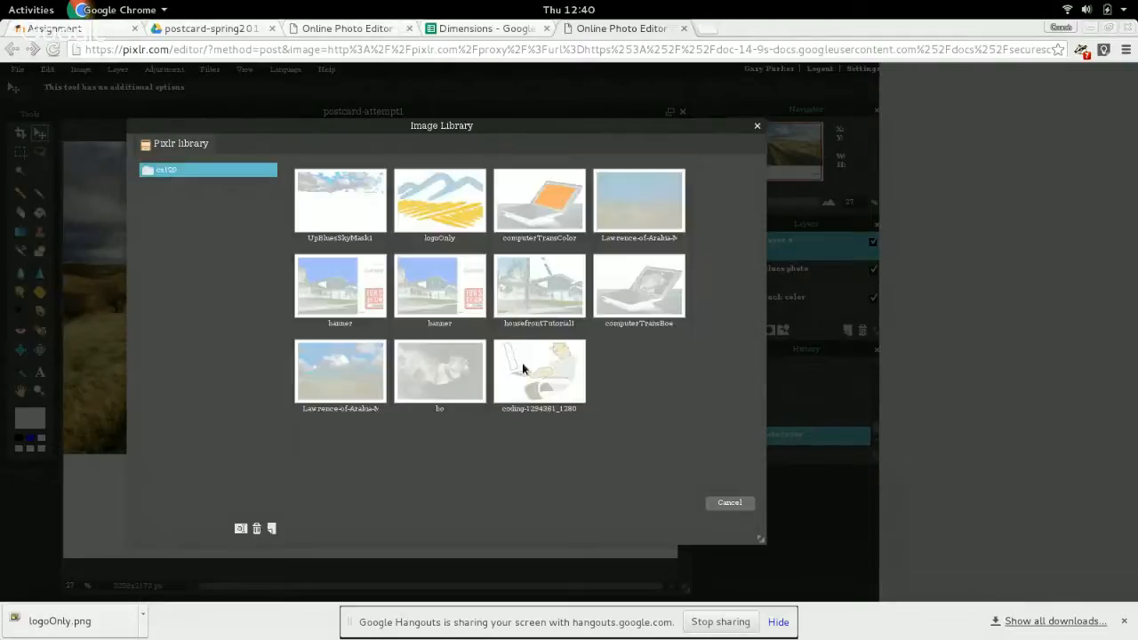
double_click(529, 372)
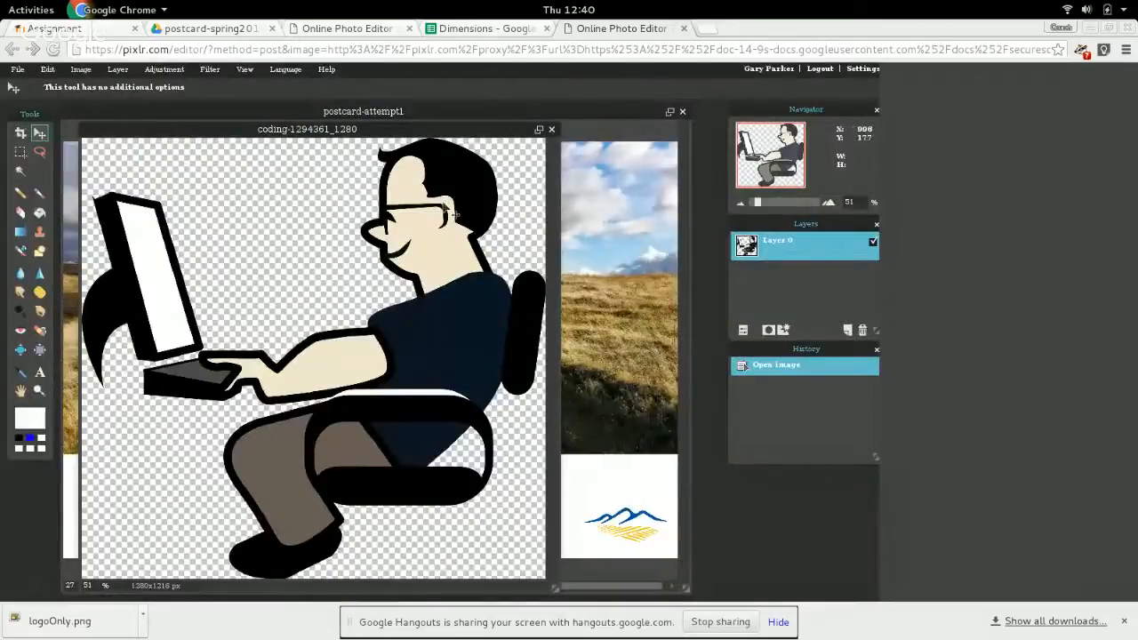
left_click_drag(325, 134, 662, 143)
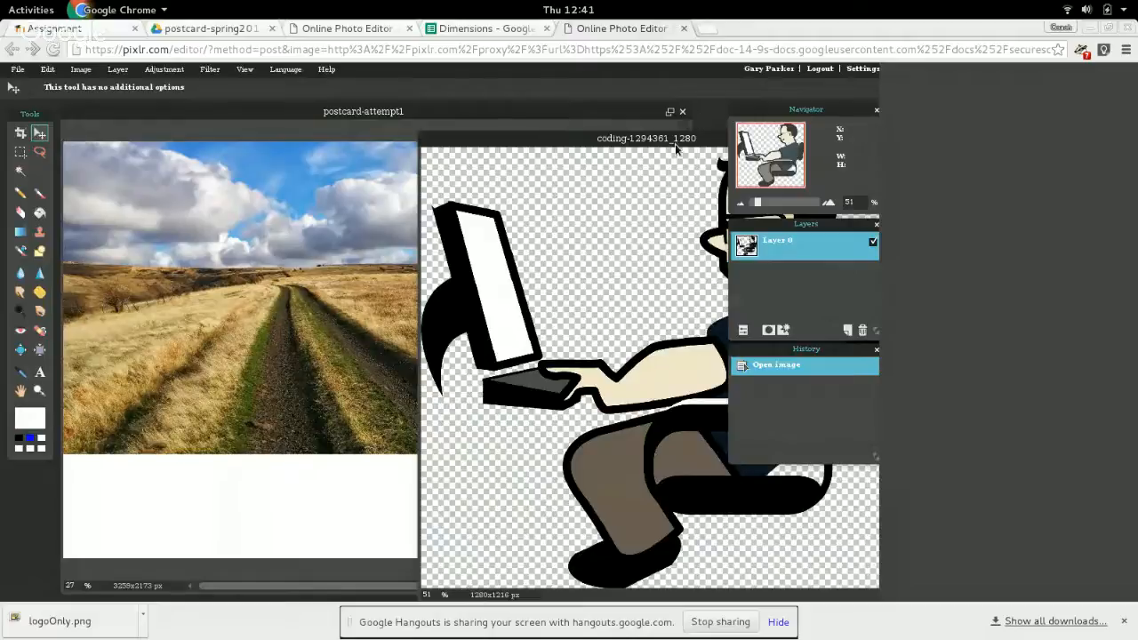
left_click_drag(668, 140, 457, 103)
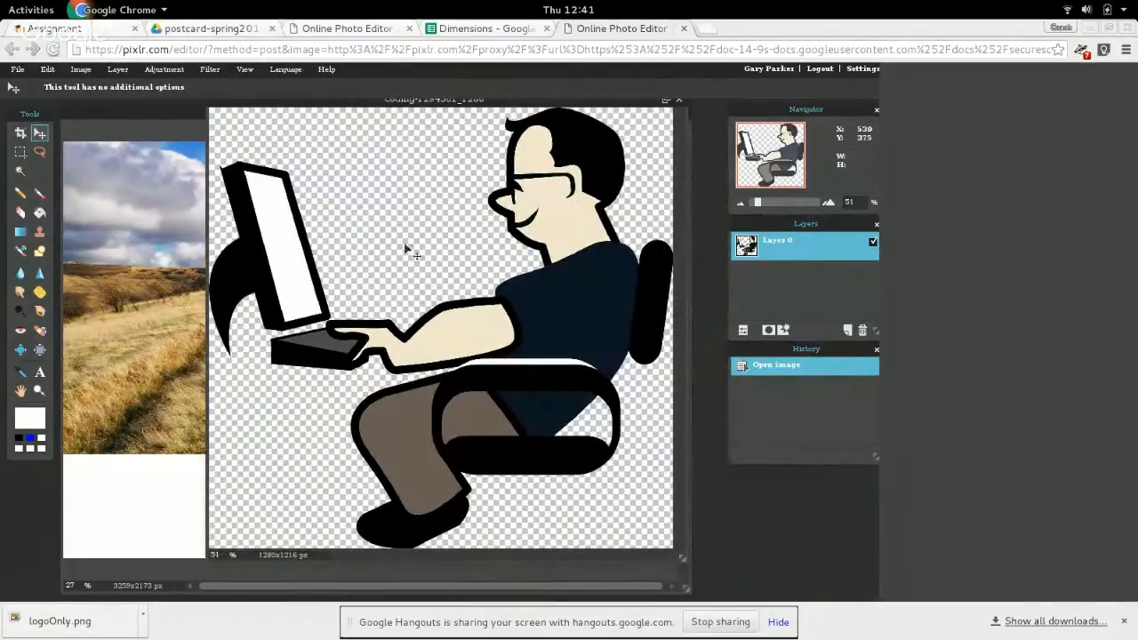
Resize the coding-1294361_1280 image to a width of 600 pixels with constrained proportions.
left_click(119, 71)
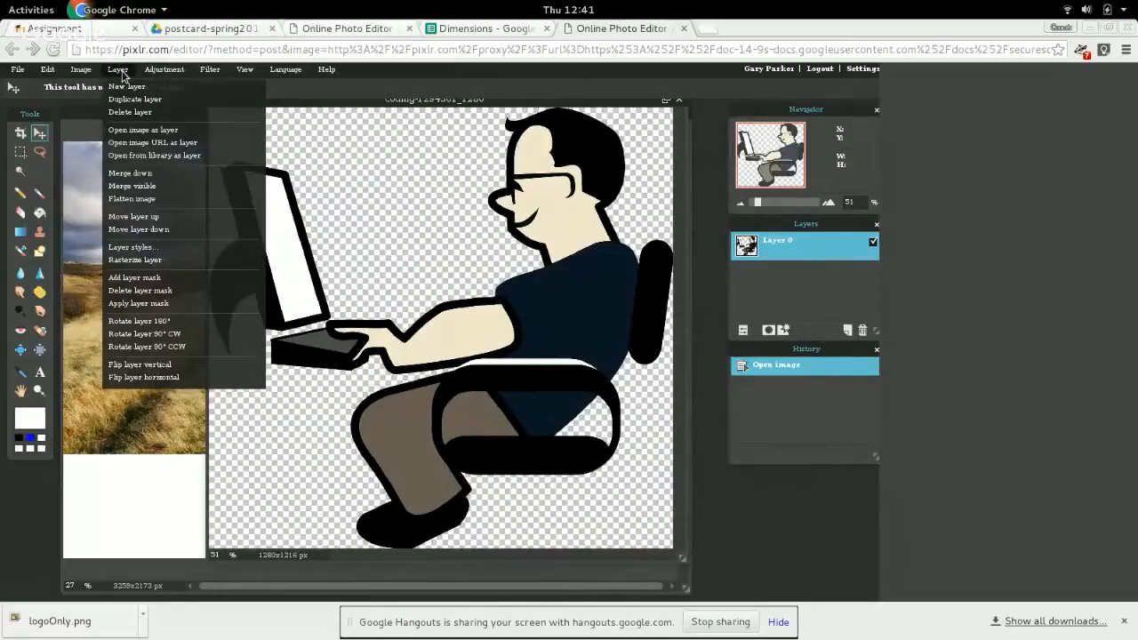
mouse_move(80, 70)
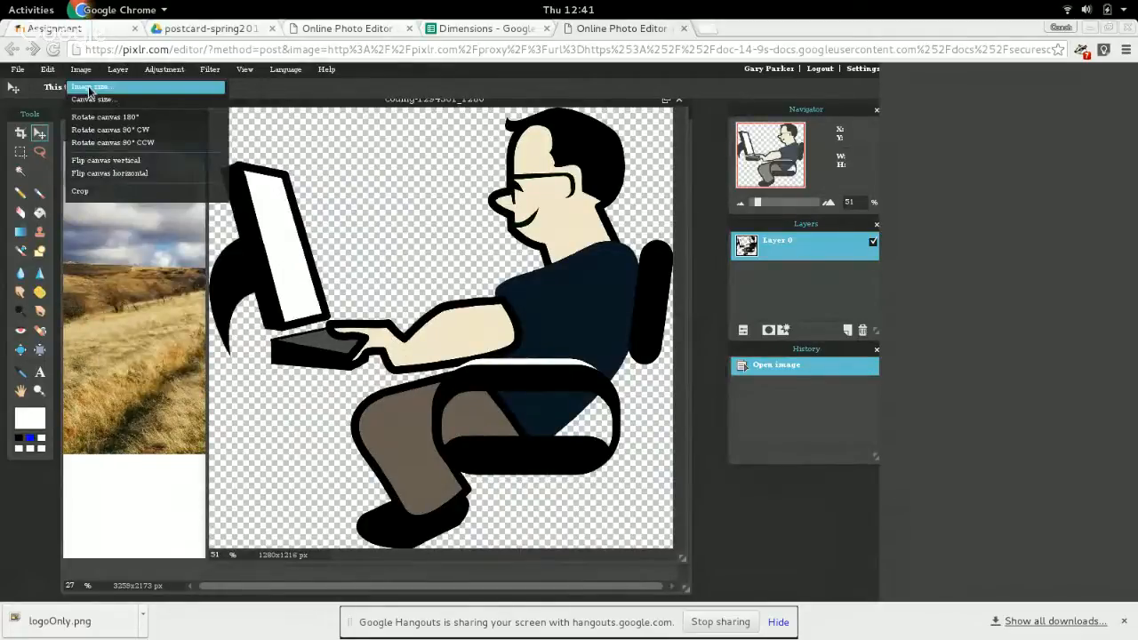
left_click(89, 92)
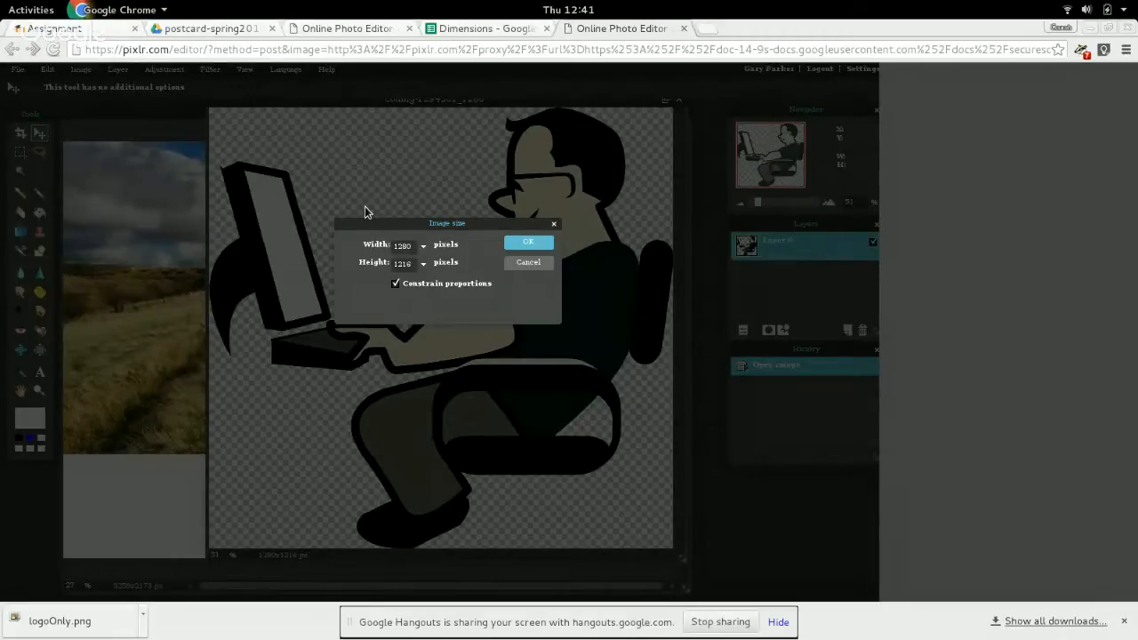
key("BackSpace")
key("BackSpace")
key("BackSpace")
key("BackSpace")
type("600")
left_click(529, 243)
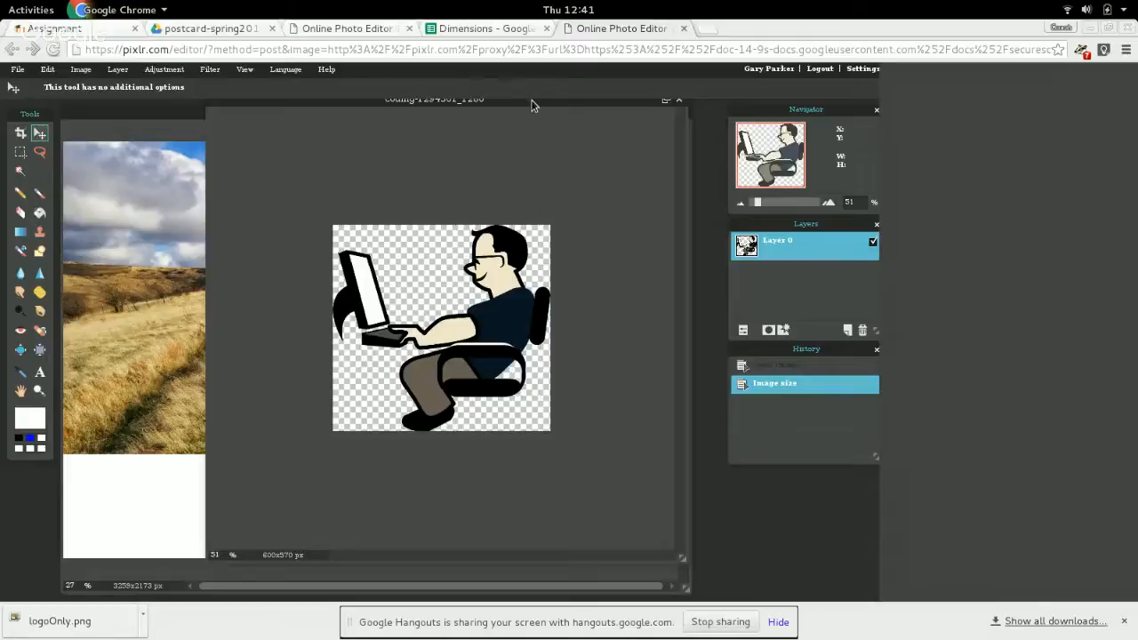
Reposition the coding-1294361_1280 window so the postcard is exposed and copy its layer into postcard-attempt1.
left_click_drag(532, 106, 562, 316)
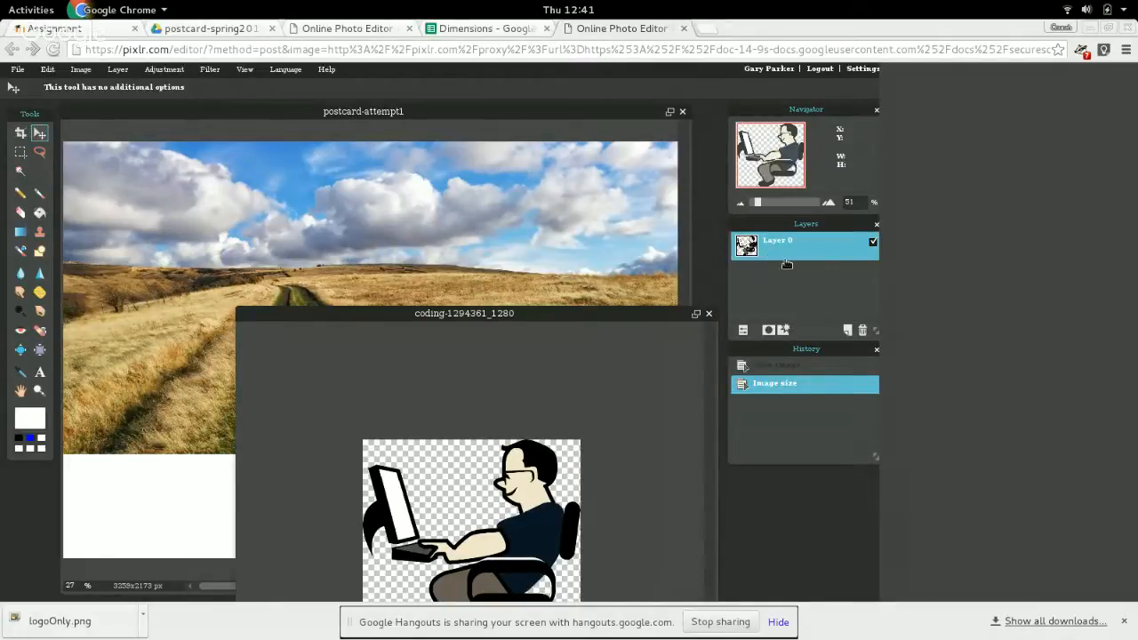
left_click(437, 115)
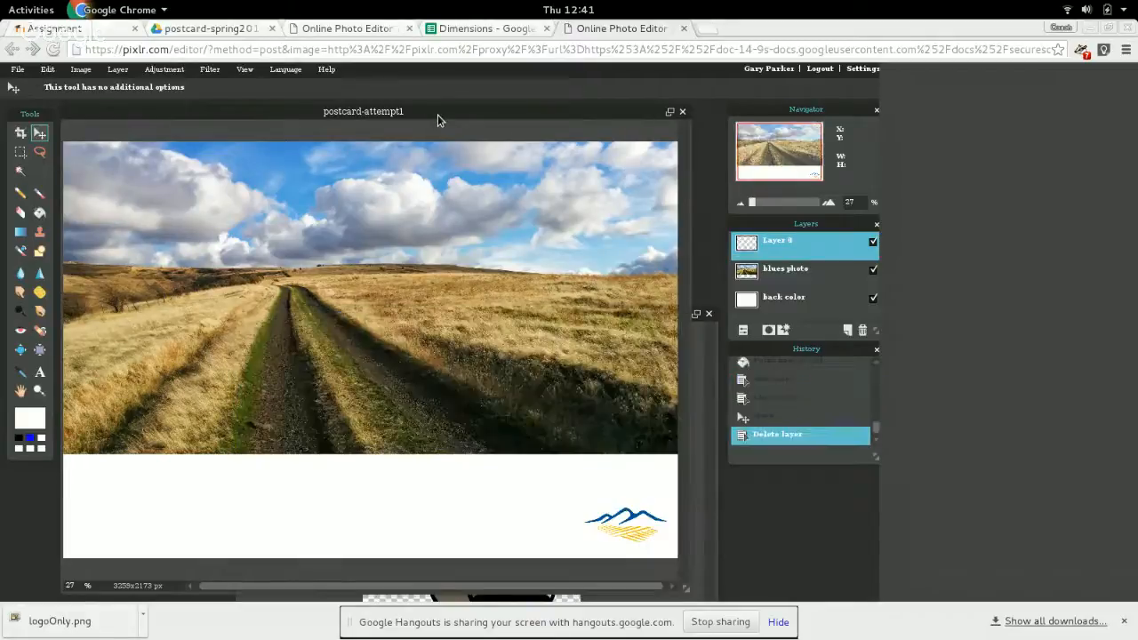
left_click(710, 365)
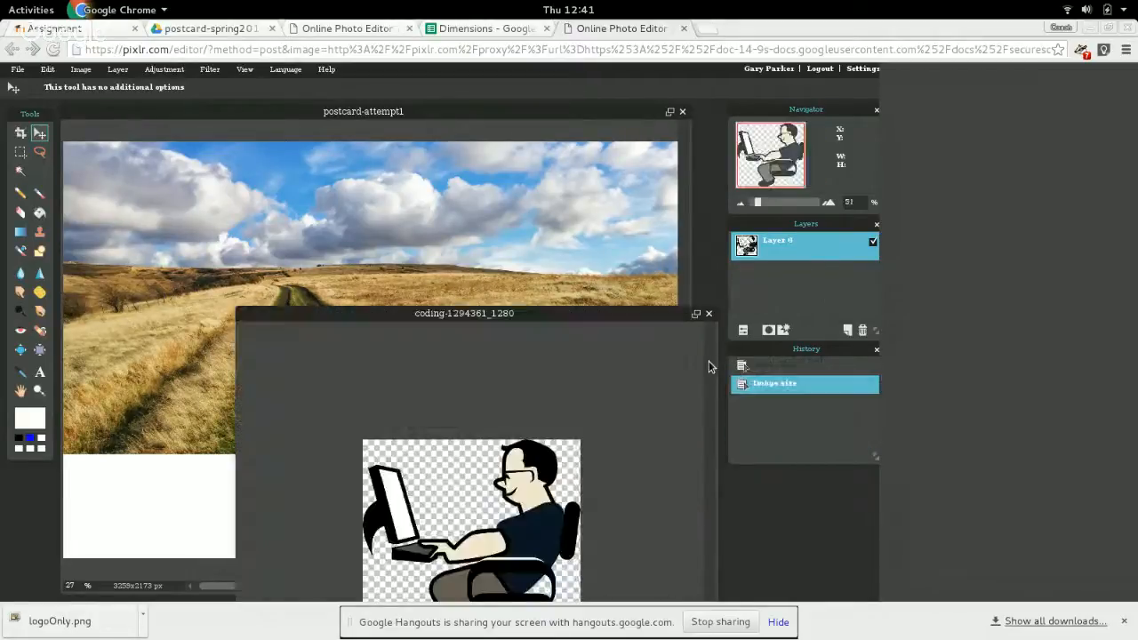
left_click_drag(779, 256, 303, 245)
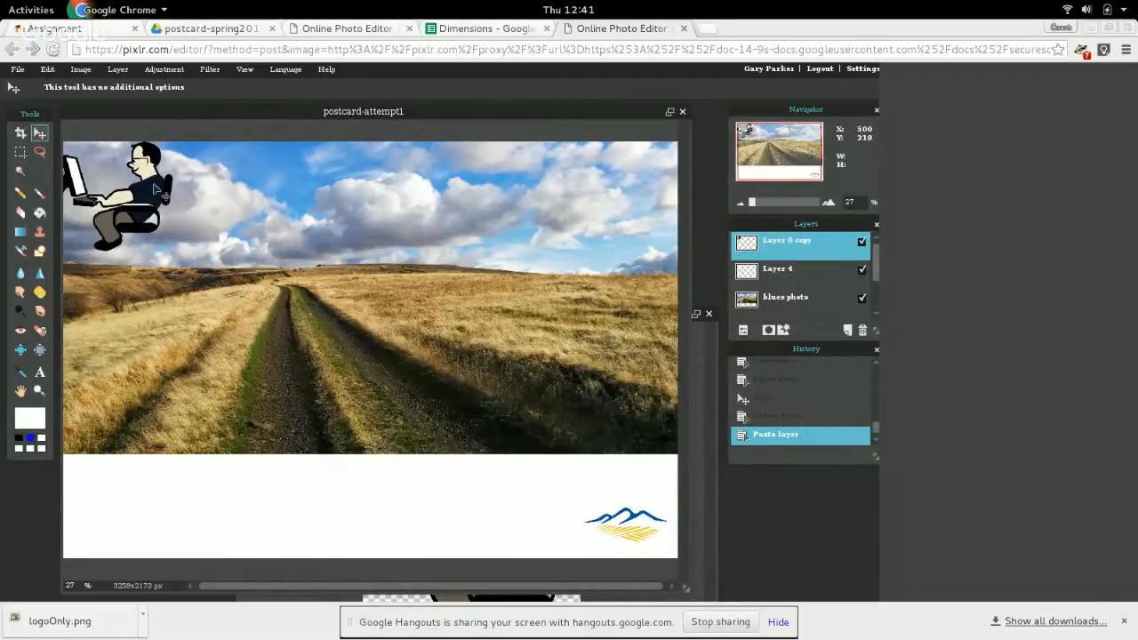
Move the copied figure into the sky above the dirt road and rename its layer "computer guy".
left_click_drag(157, 190, 412, 220)
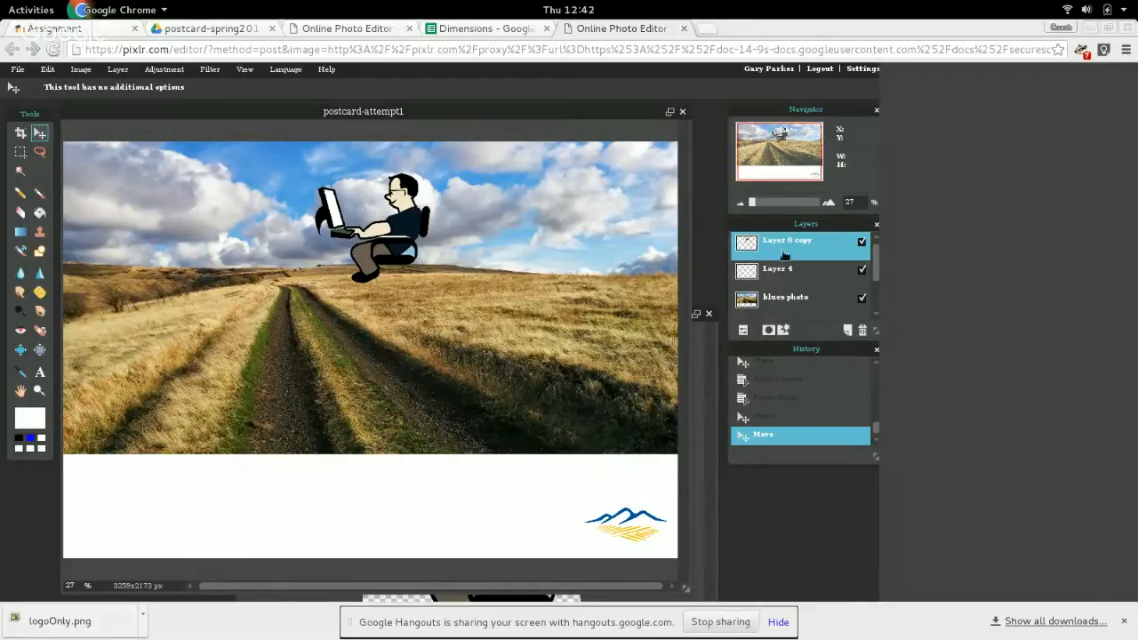
double_click(785, 250)
type("computer guy")
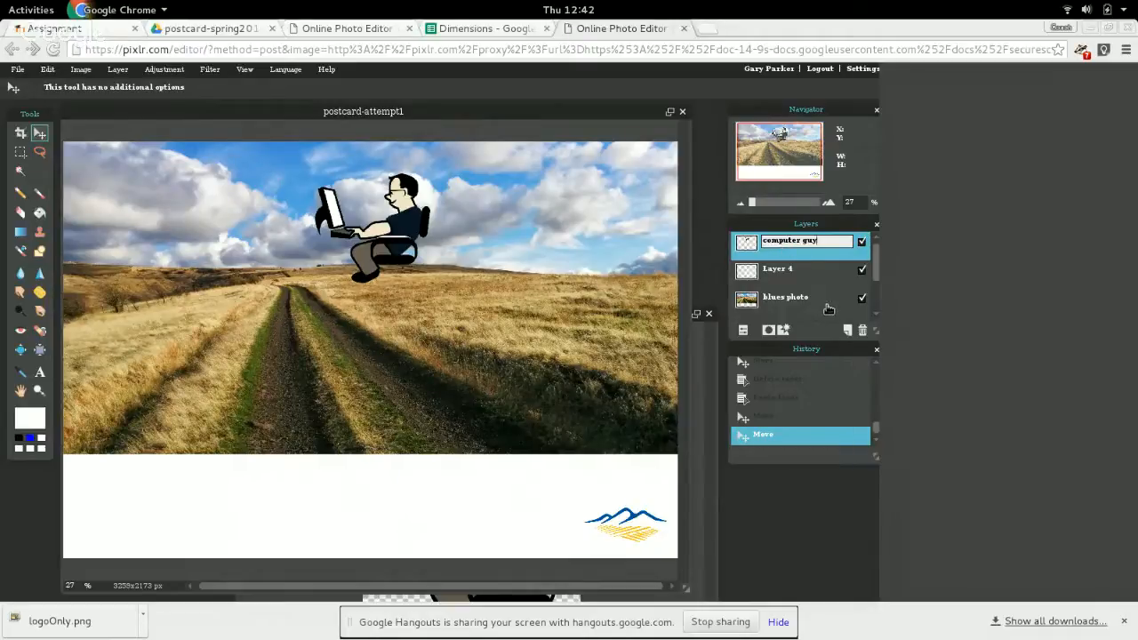
Hide and show Layer 4 to check what it contains, and review the rest of the layer list.
left_click(776, 275)
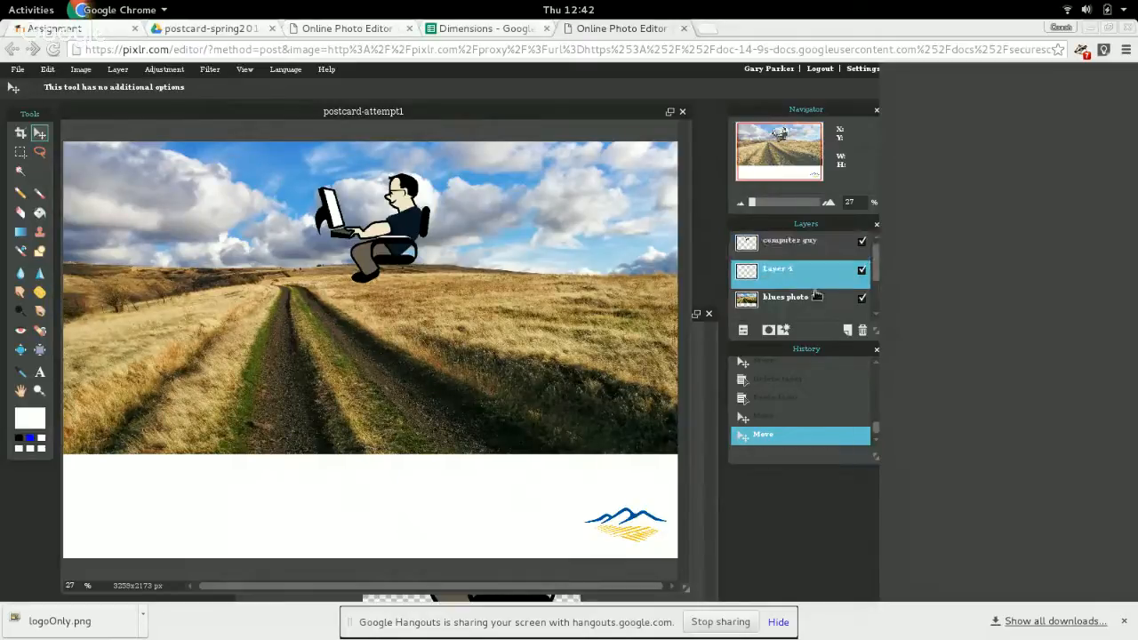
left_click(861, 270)
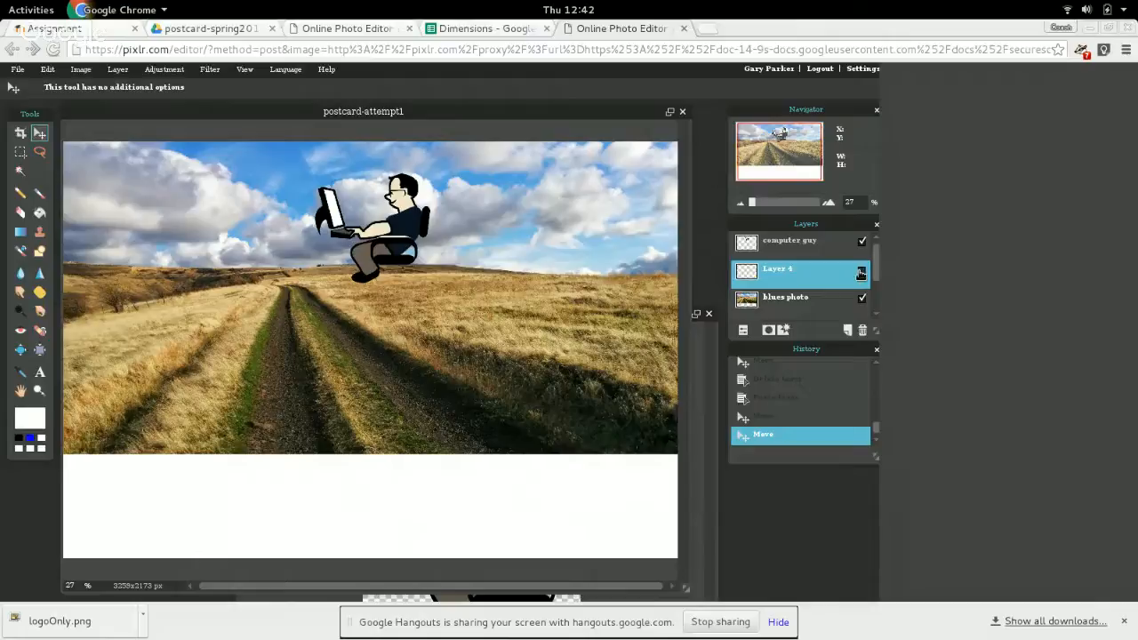
left_click(861, 271)
scroll(810, 276, "down", 1)
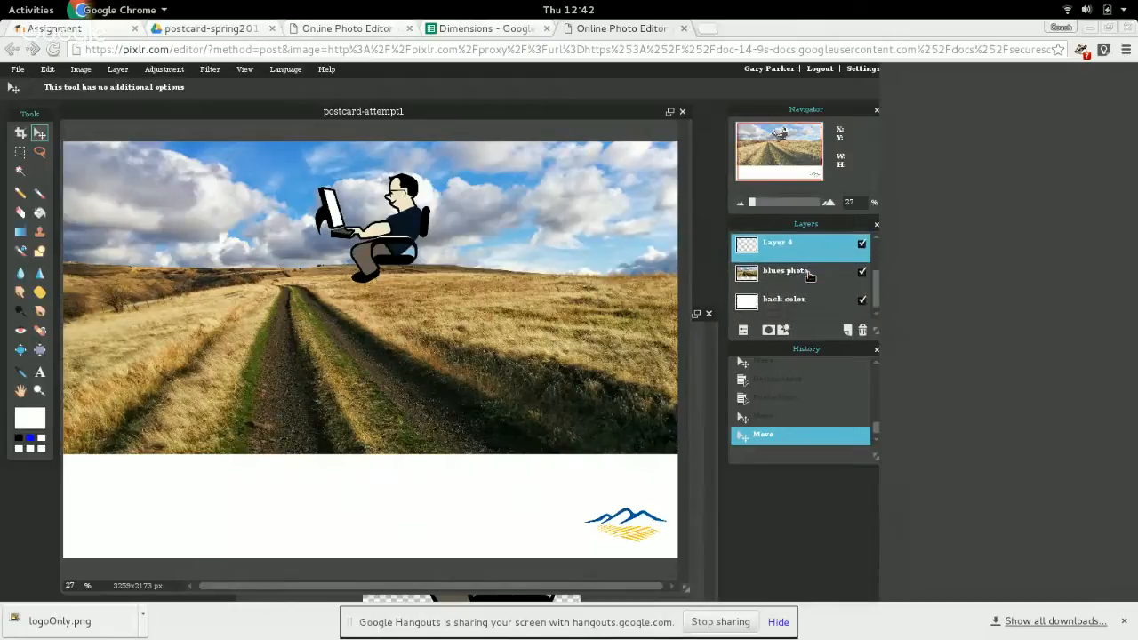
scroll(812, 305, "up", 1)
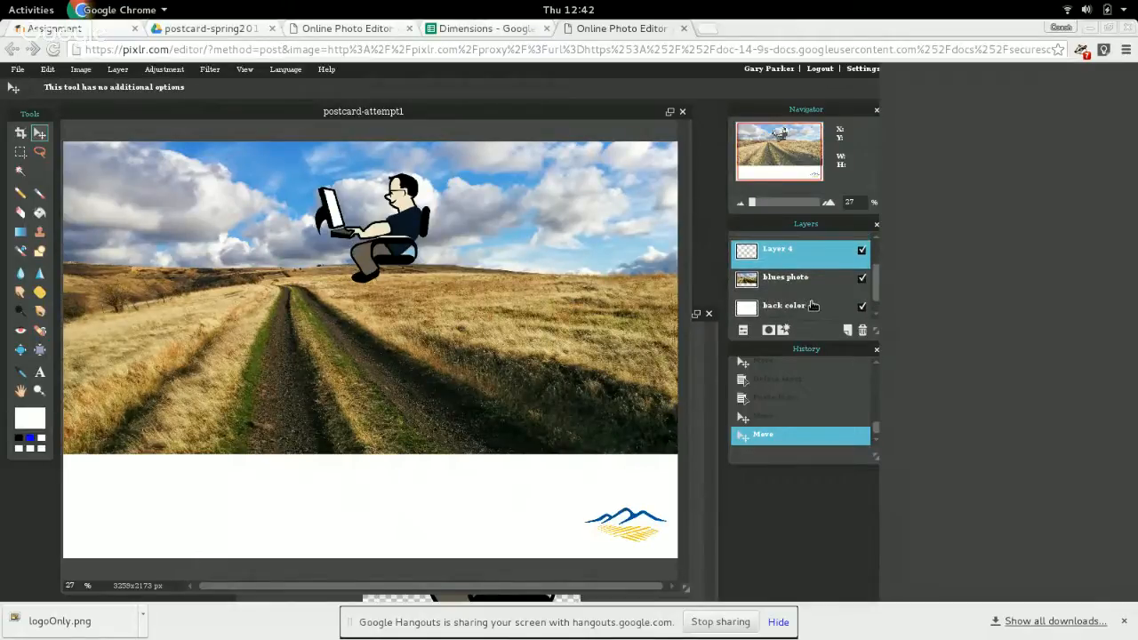
scroll(779, 258, "up", 1)
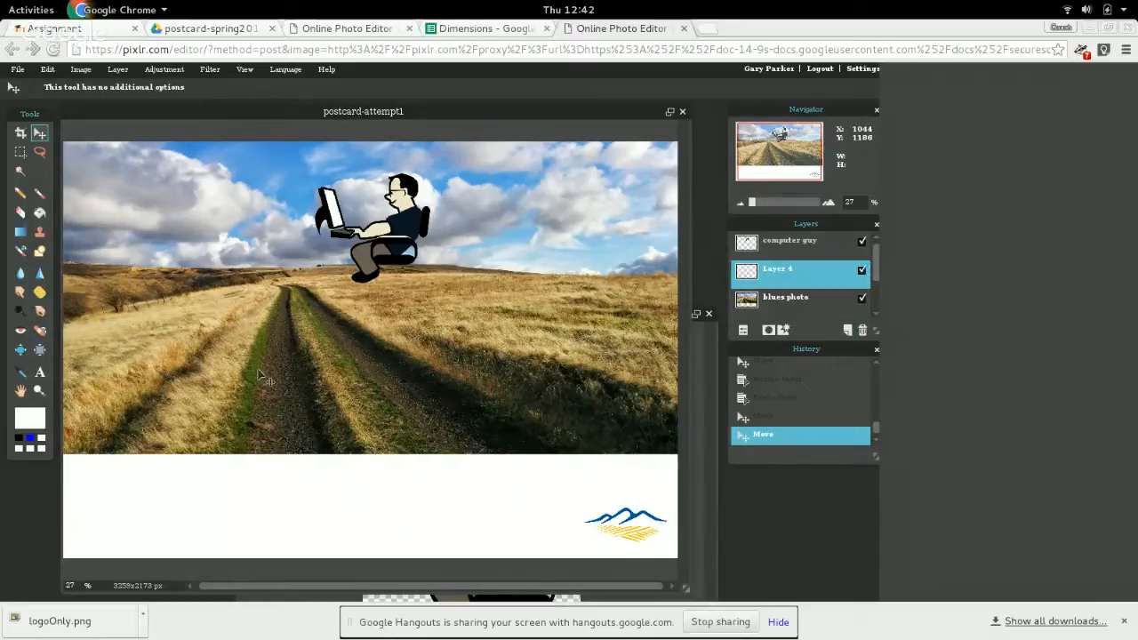
Duplicate the "blues photo" layer.
left_click(802, 303)
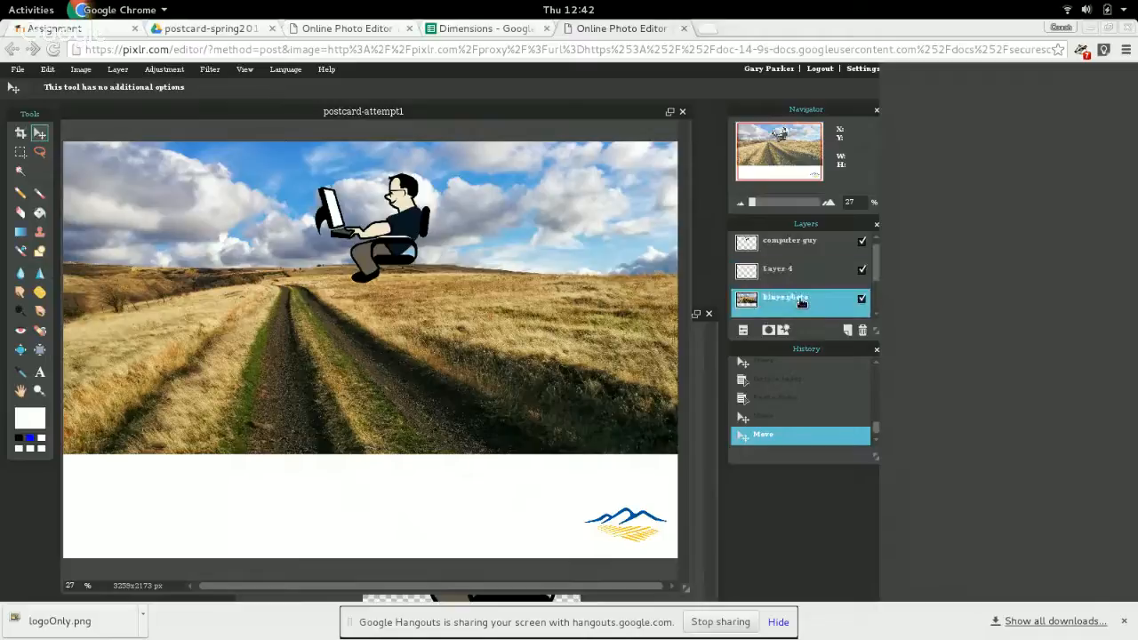
right_click(801, 303)
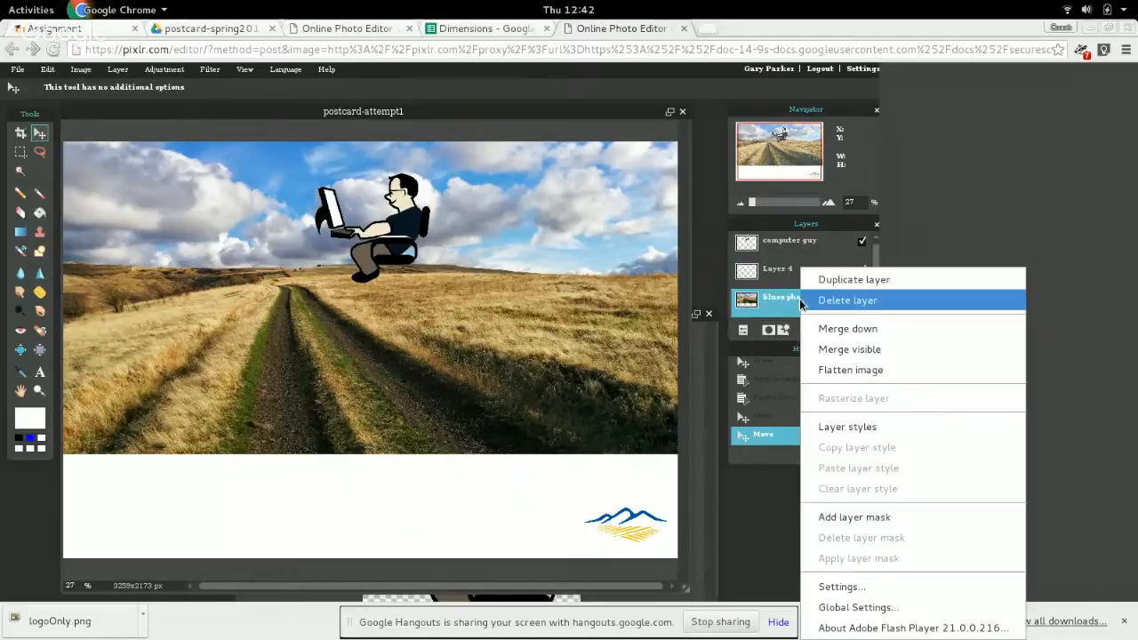
left_click(843, 280)
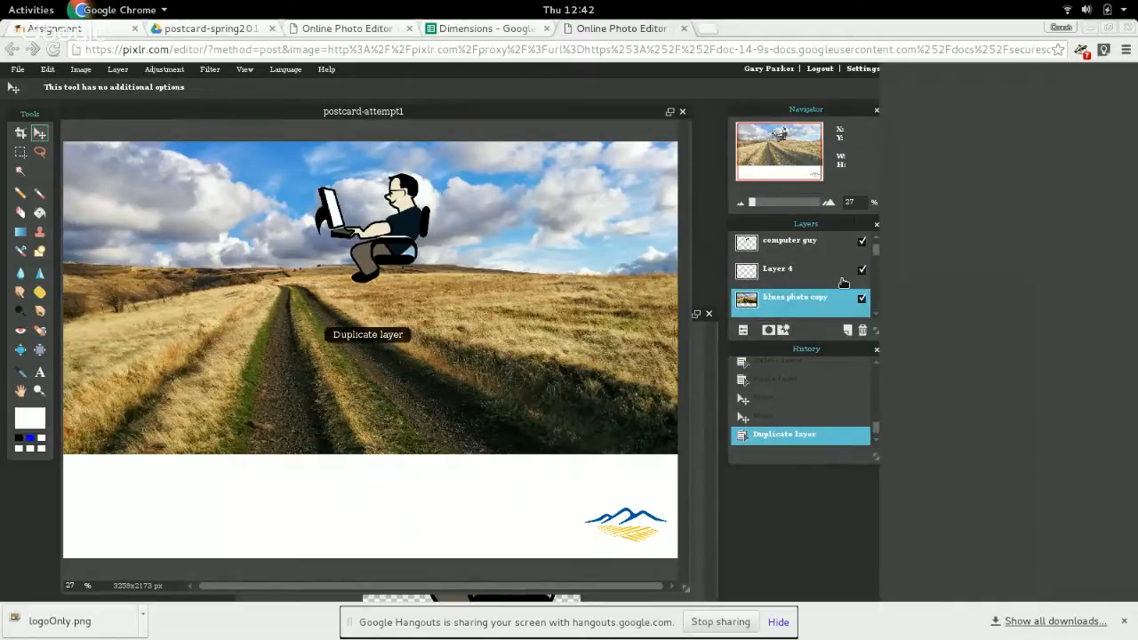
Add a layer mask to the "blues photo copy" layer and hide the original "blues photo" layer.
scroll(796, 283, "down", 1)
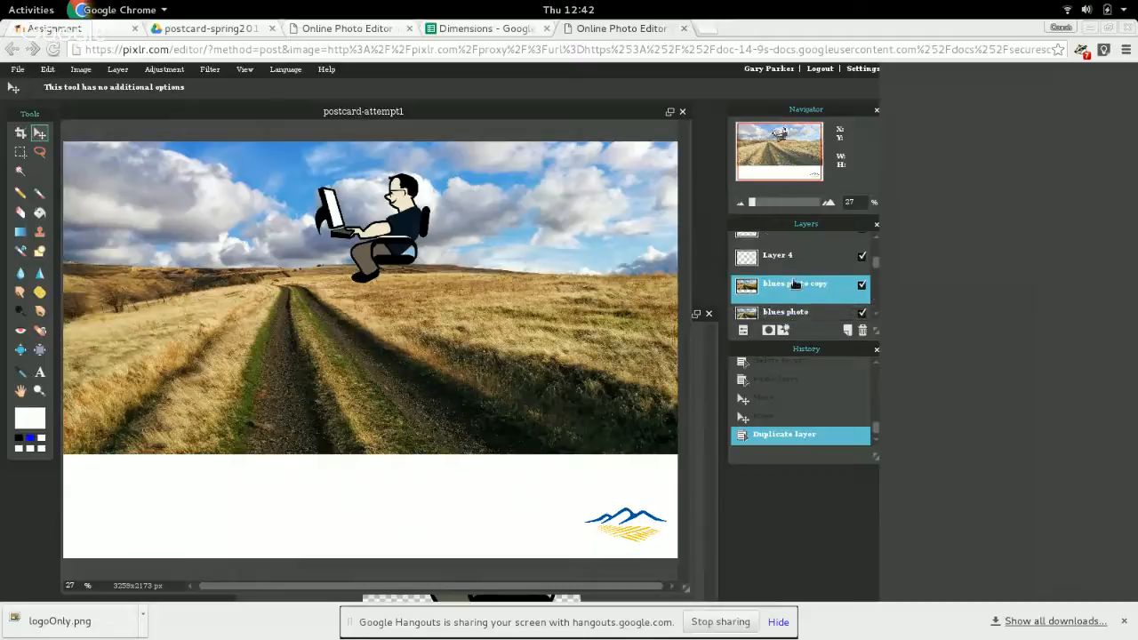
right_click(749, 284)
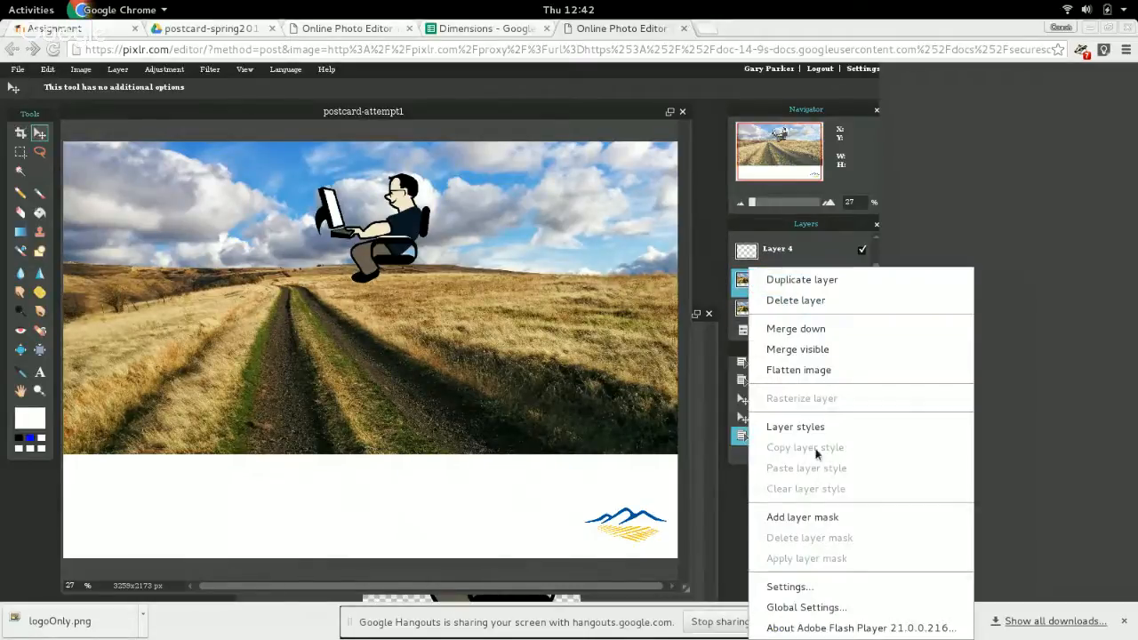
left_click(824, 516)
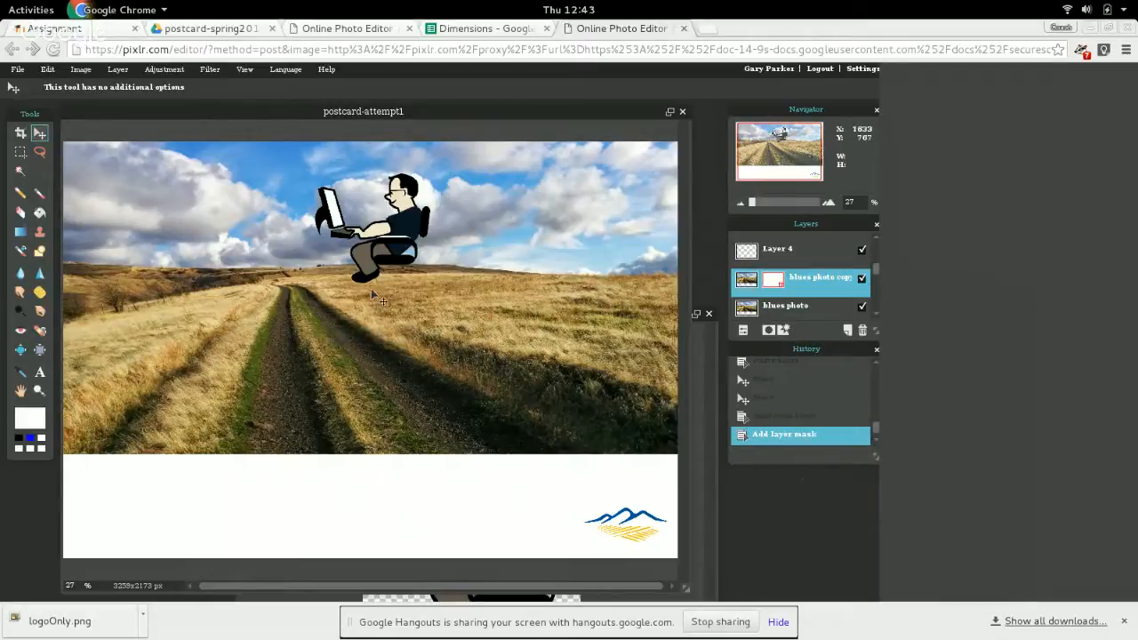
left_click(862, 307)
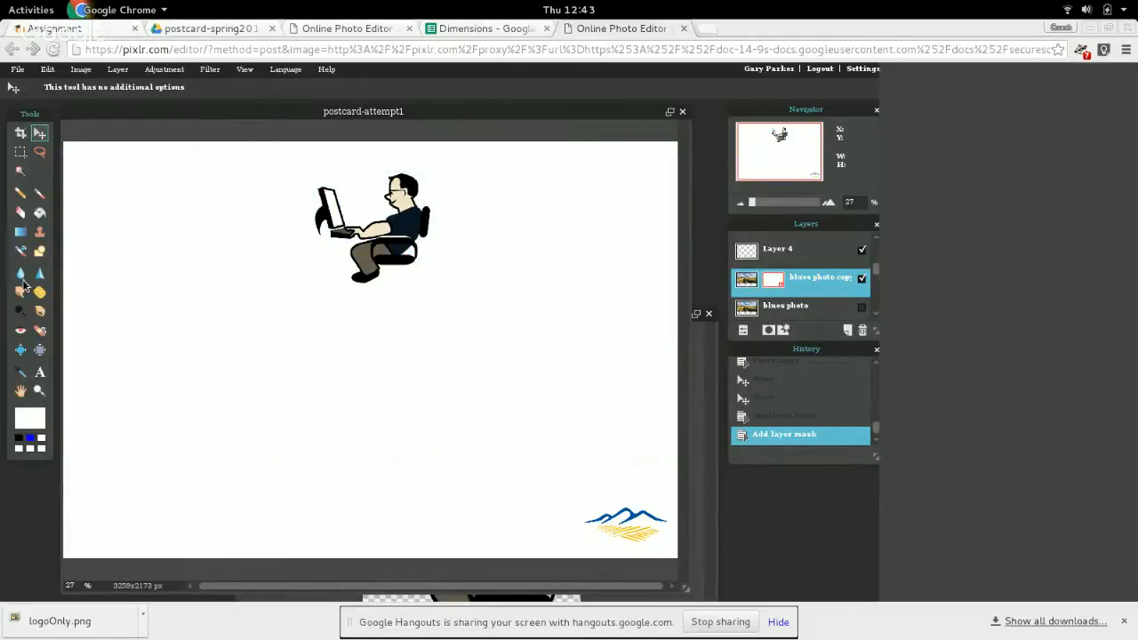
With a black, hard round 200 Brush, paint a patch of clouds into the mask beside the computer guy.
left_click(36, 196)
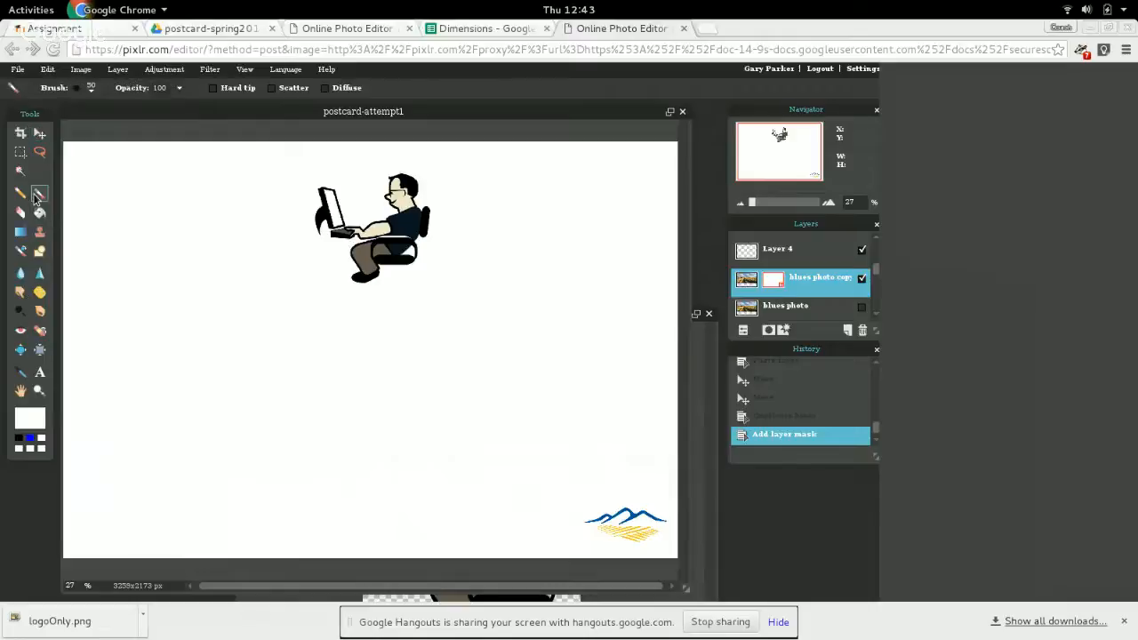
left_click(19, 439)
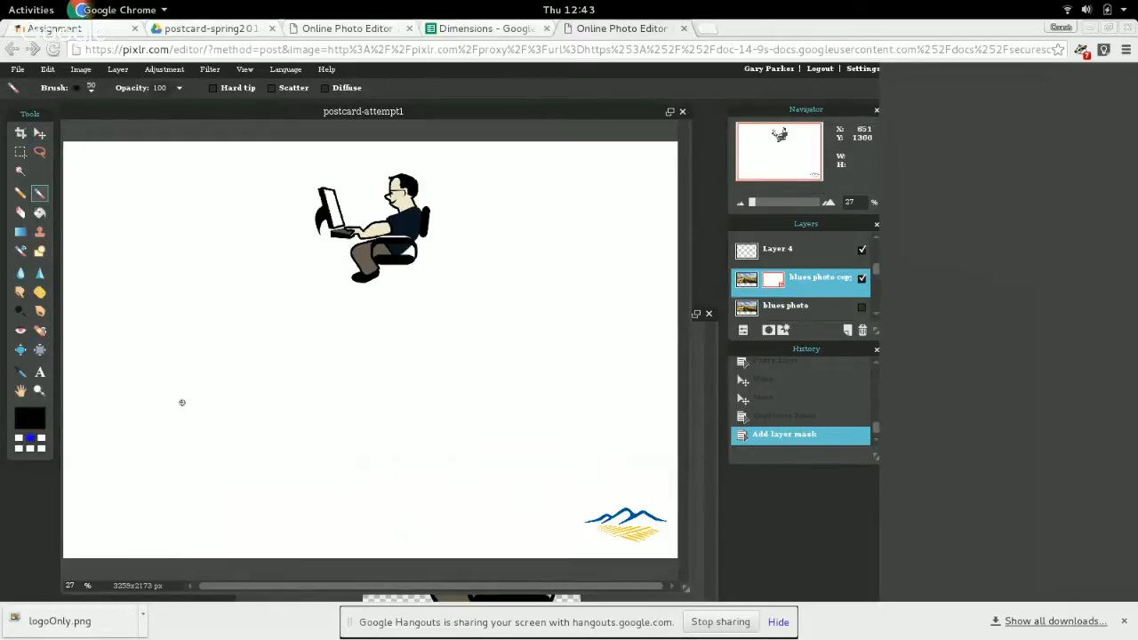
left_click(94, 93)
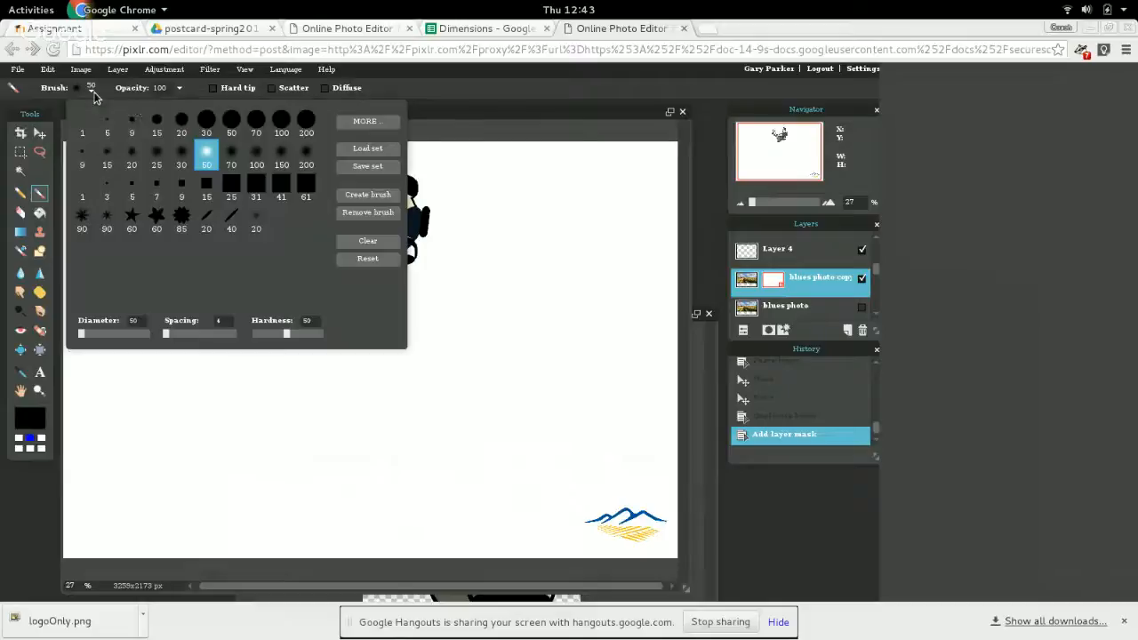
left_click(310, 127)
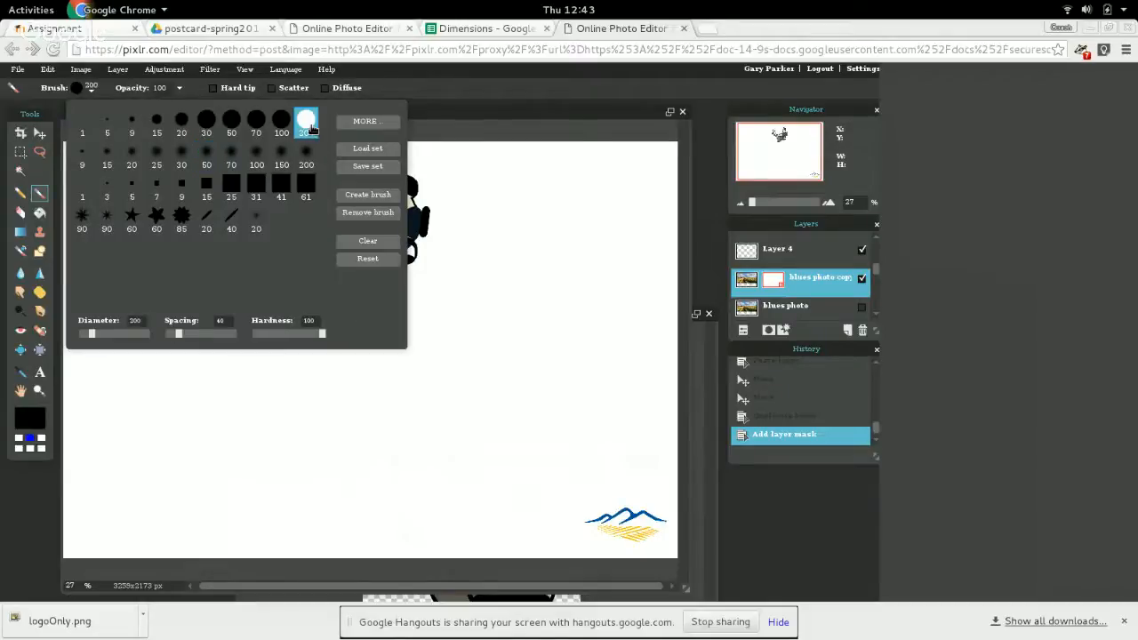
left_click(426, 93)
mouse_move(193, 217)
left_mouse_down()
mouse_move(166, 233)
mouse_move(178, 246)
mouse_move(236, 243)
mouse_move(256, 209)
mouse_move(214, 193)
mouse_move(167, 211)
mouse_move(216, 200)
mouse_move(173, 208)
mouse_move(191, 226)
mouse_move(244, 219)
mouse_move(218, 197)
mouse_move(132, 195)
mouse_move(170, 228)
mouse_move(203, 235)
mouse_move(227, 209)
left_mouse_up()
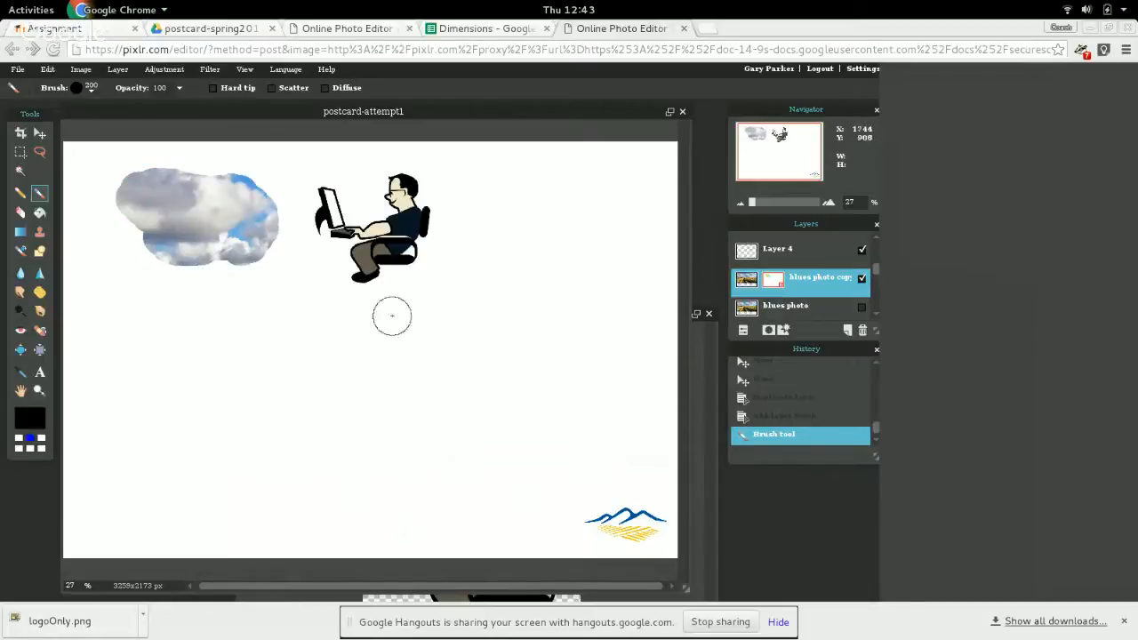
Show the "blues photo" layer again and brush over the sky on the copy's mask, following the horizon.
left_click(862, 307)
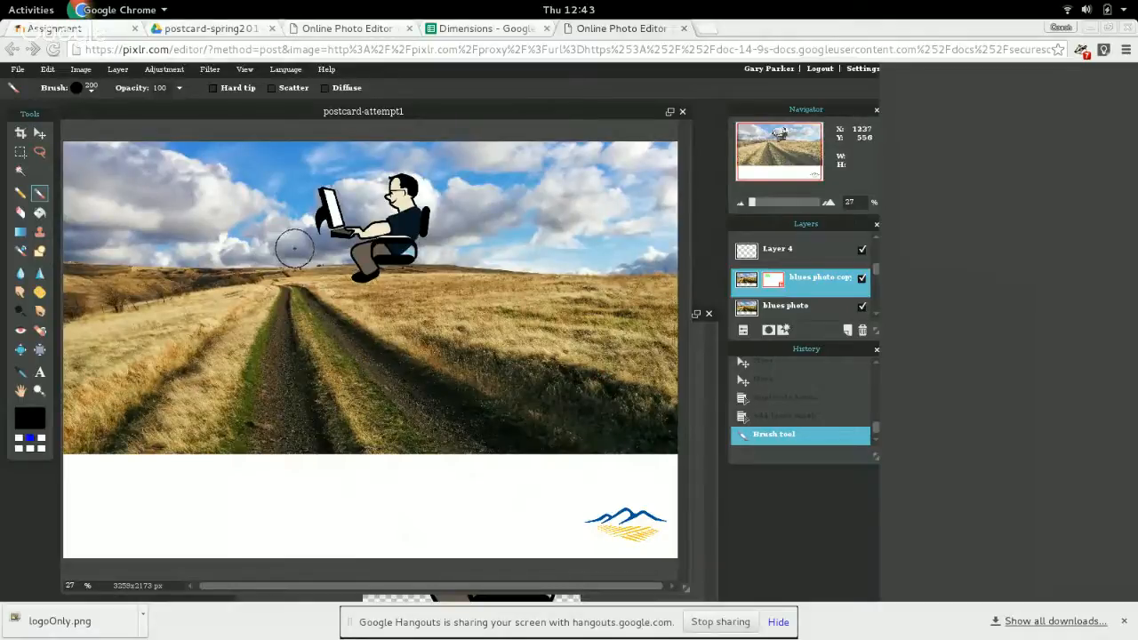
mouse_move(299, 249)
left_mouse_down()
mouse_move(68, 240)
mouse_move(59, 181)
mouse_move(68, 151)
mouse_move(477, 164)
mouse_move(197, 180)
mouse_move(261, 192)
mouse_move(472, 190)
mouse_move(318, 225)
mouse_move(71, 205)
mouse_move(240, 196)
mouse_move(125, 175)
mouse_move(112, 142)
mouse_move(335, 160)
mouse_move(671, 153)
mouse_move(674, 253)
mouse_move(630, 247)
mouse_move(673, 253)
left_mouse_up()
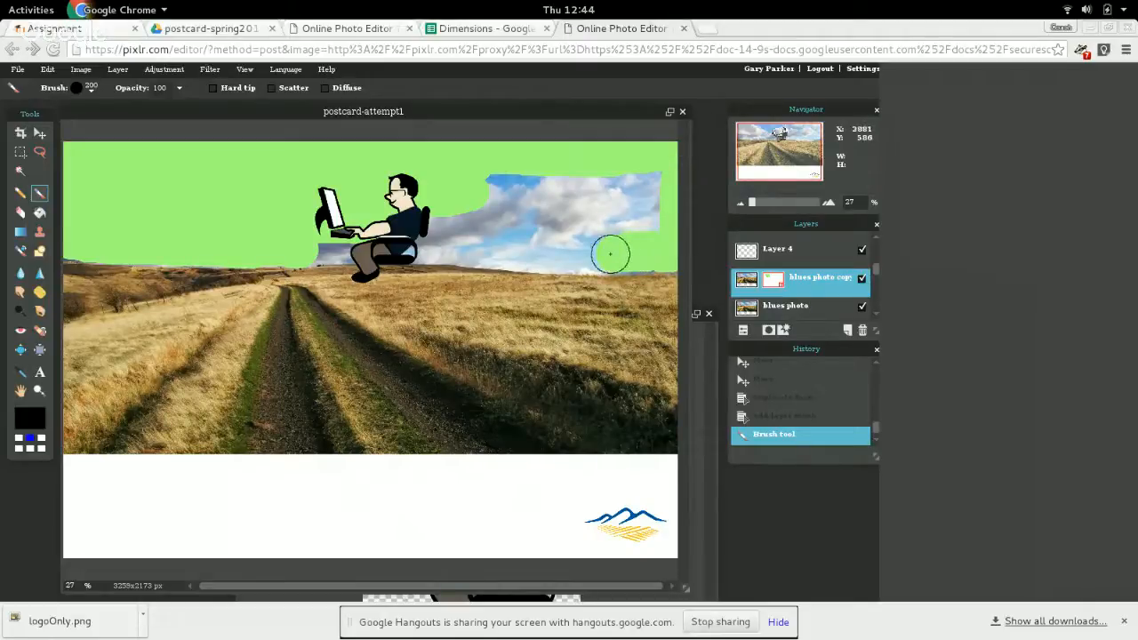
mouse_move(595, 253)
left_mouse_down()
mouse_move(334, 239)
mouse_move(310, 246)
mouse_move(329, 288)
left_mouse_up()
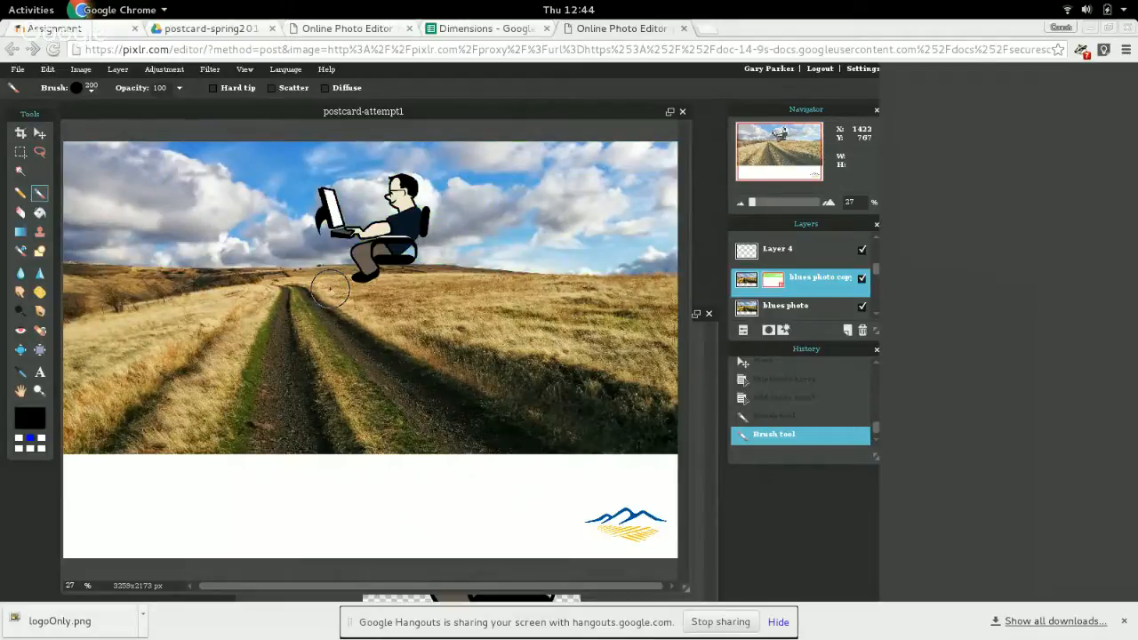
Hide the "blues photo" layer and remove the stray ground patch and horizon remnants from the mask with a hard round 200 Eraser.
left_click(863, 307)
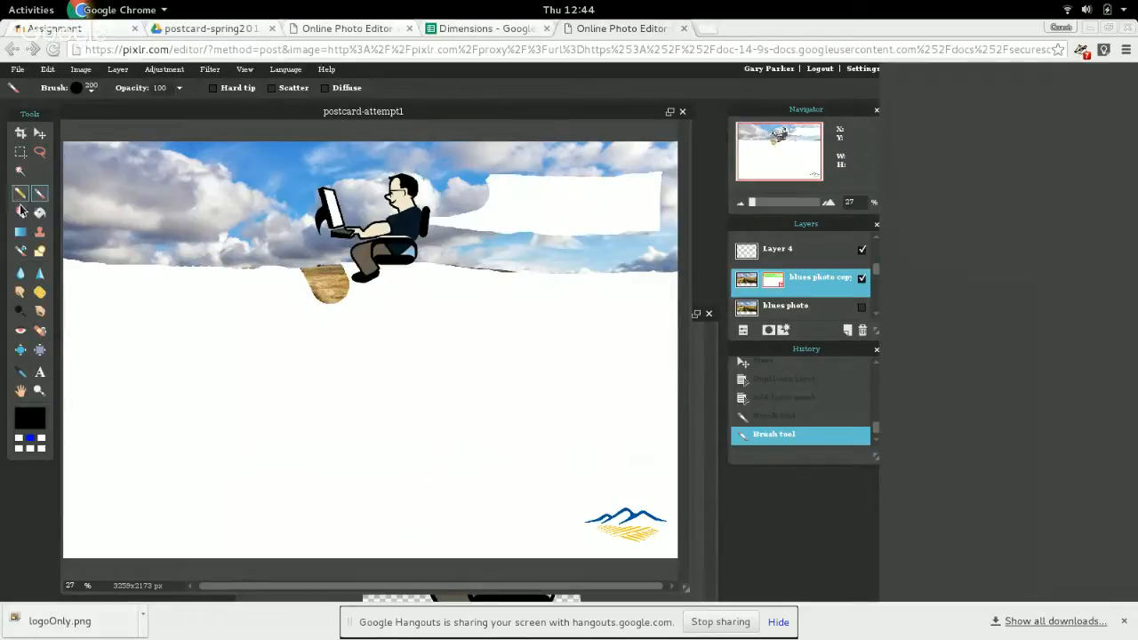
left_click(21, 214)
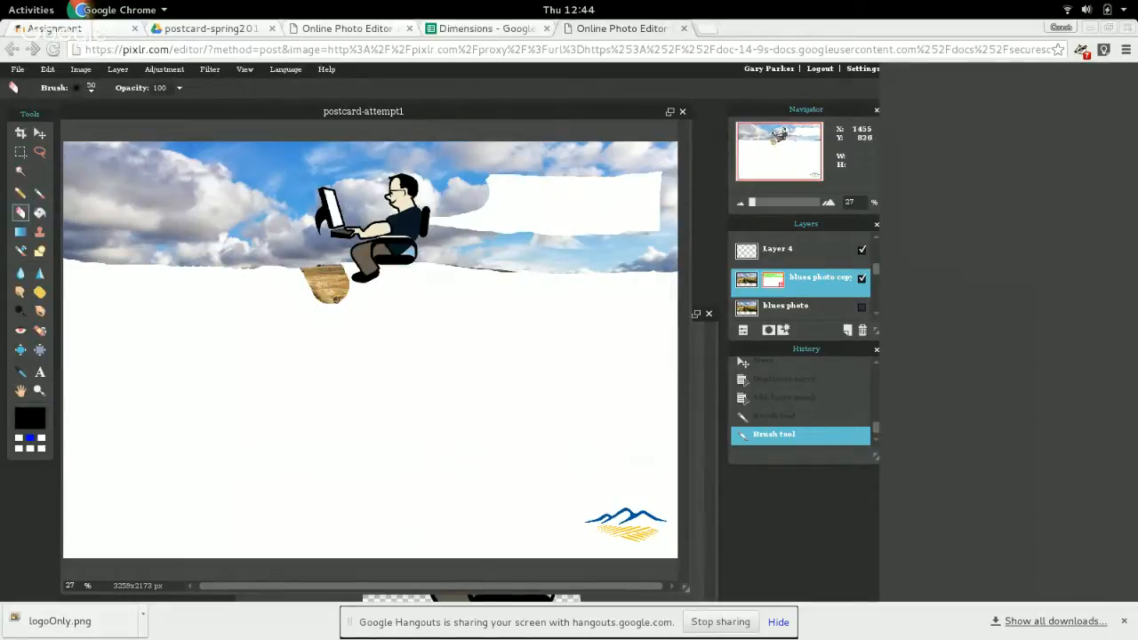
left_click(91, 87)
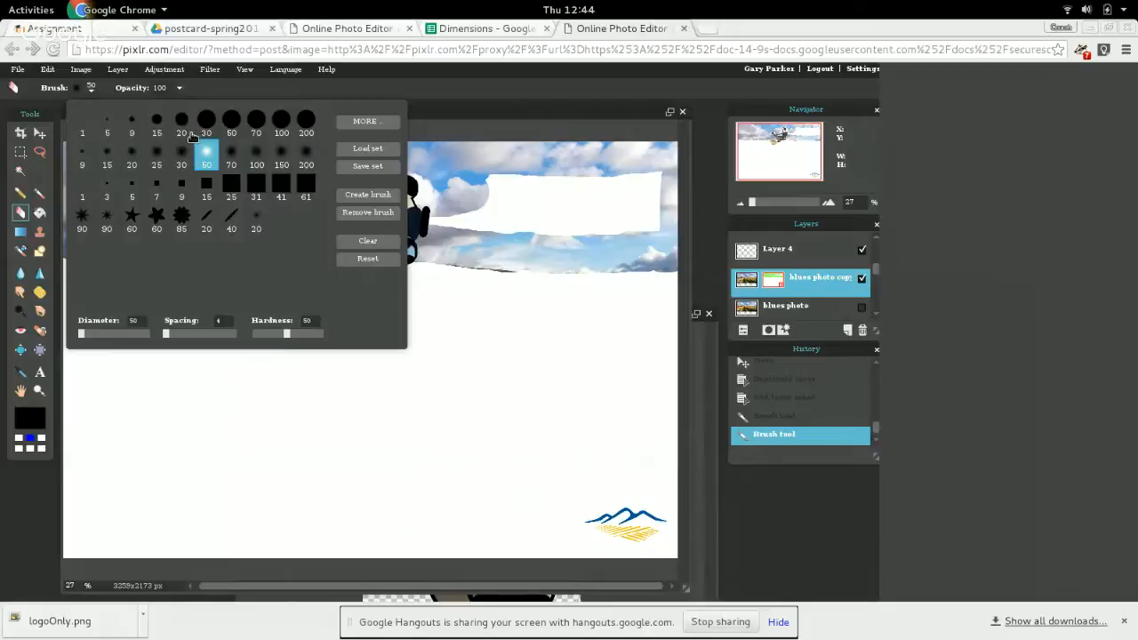
left_click(306, 123)
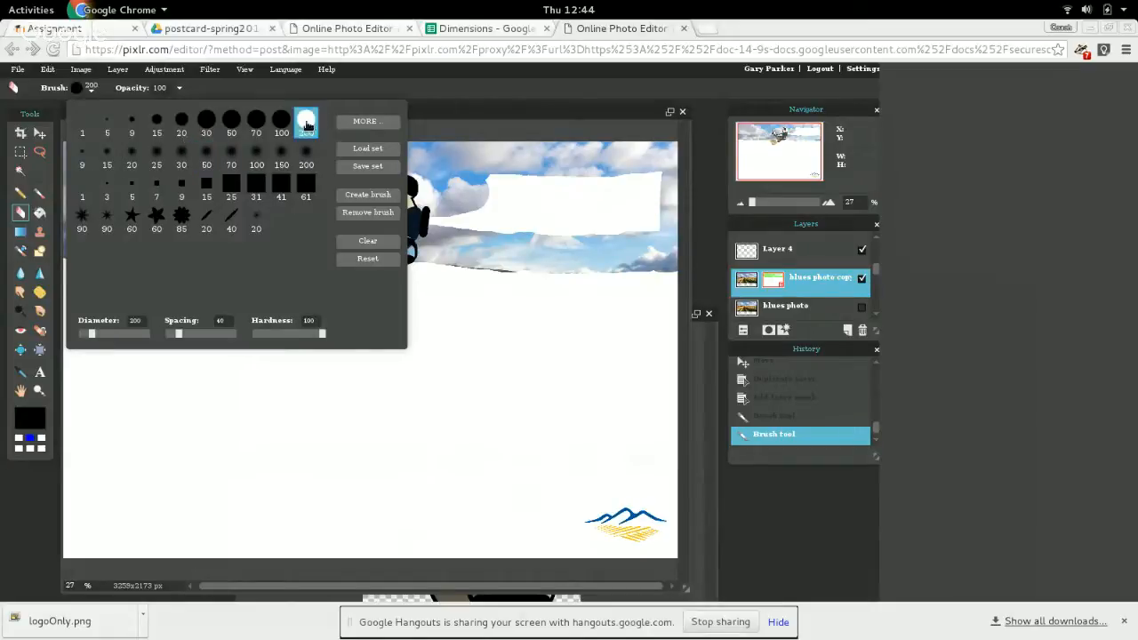
left_click(389, 94)
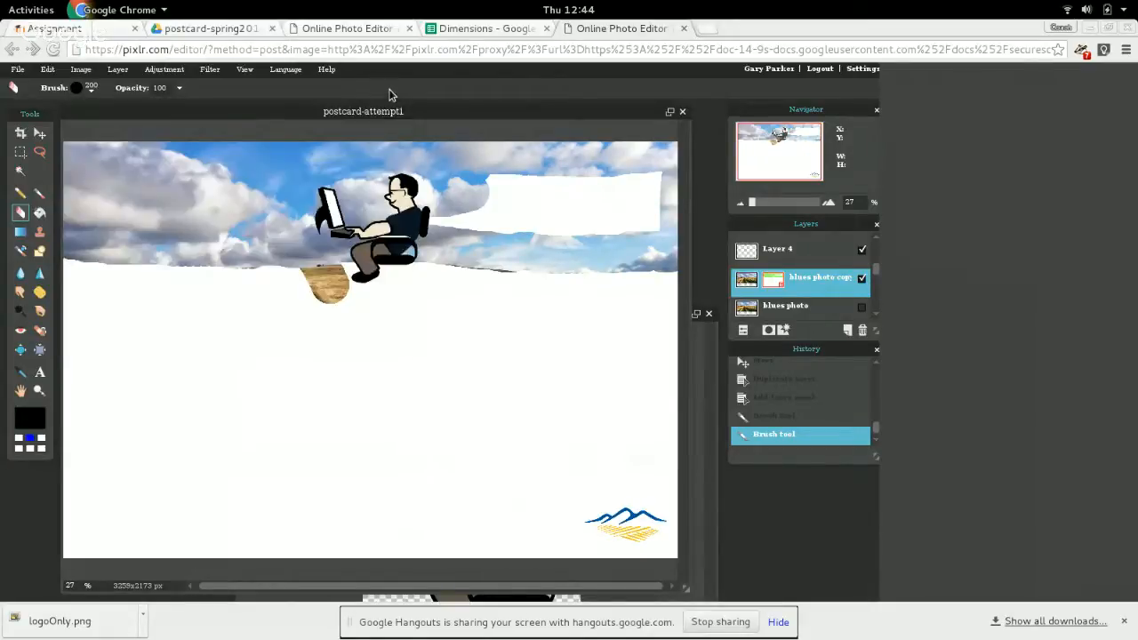
mouse_move(325, 294)
left_mouse_down()
mouse_move(300, 297)
mouse_move(336, 284)
mouse_move(300, 282)
mouse_move(341, 282)
left_mouse_up()
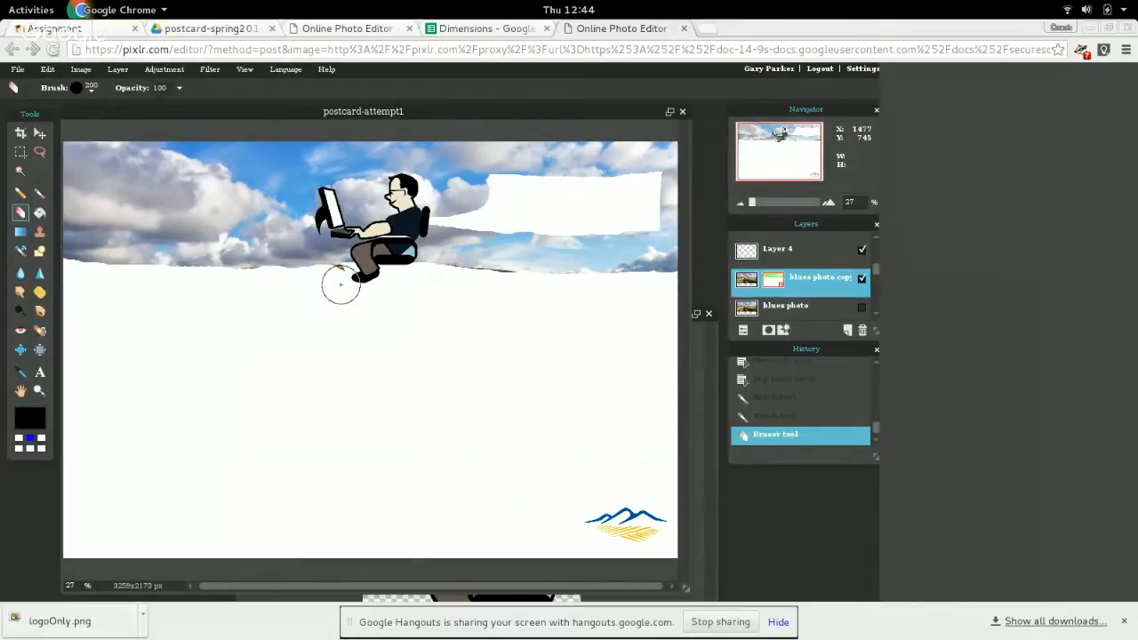
left_click(337, 283)
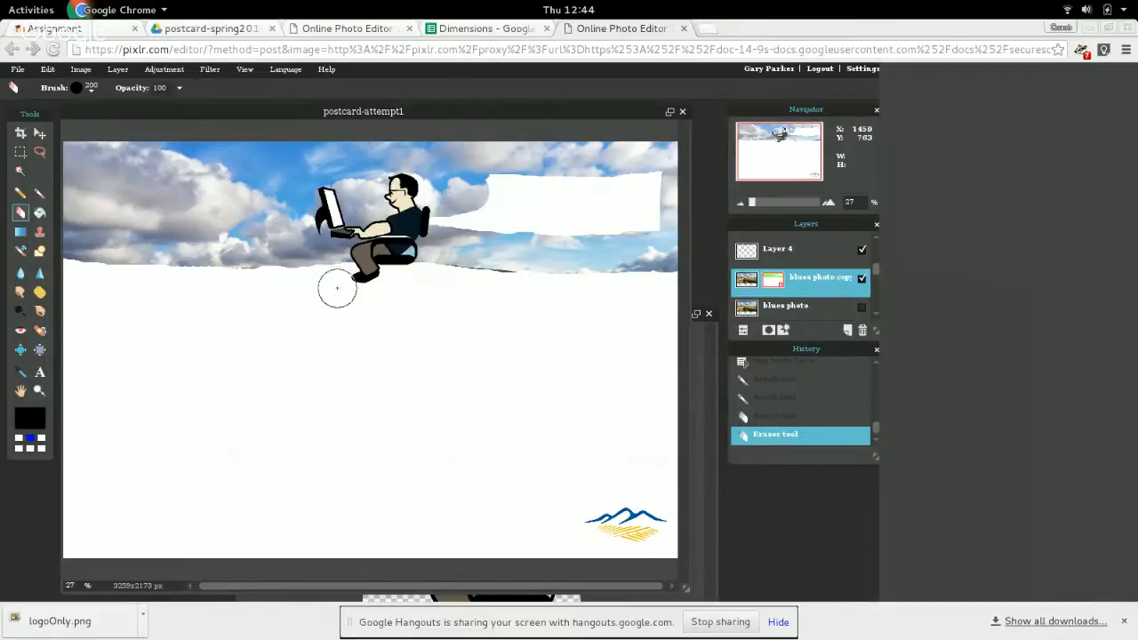
left_click(481, 281)
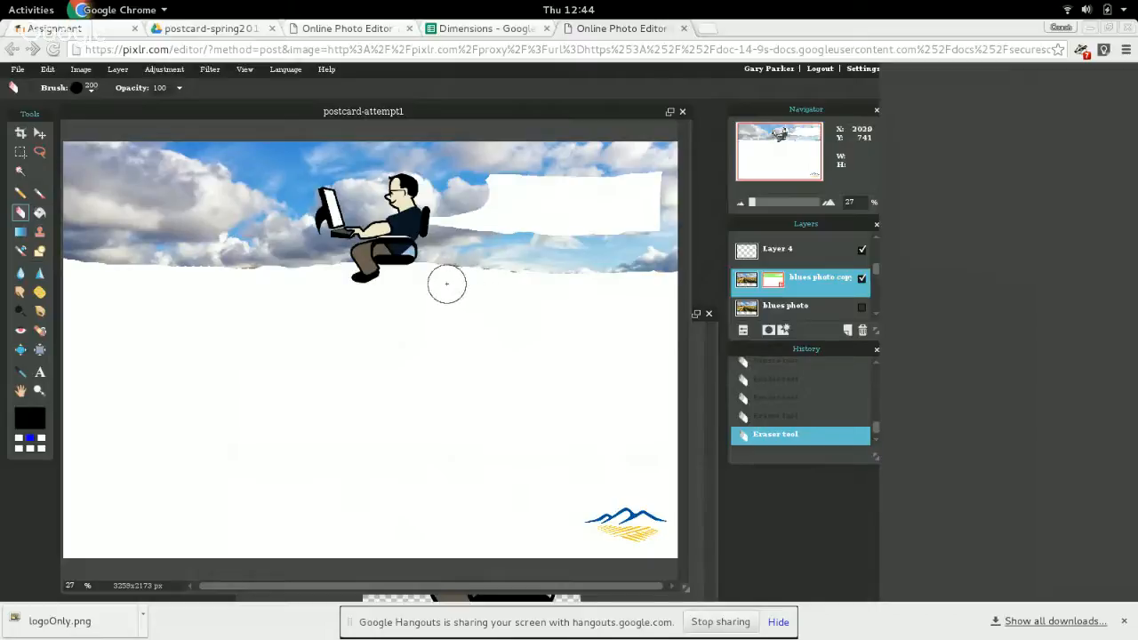
Brush the missing sky area behind the computer guy into the mask and erase the leftover ground along the horizon.
left_click(39, 193)
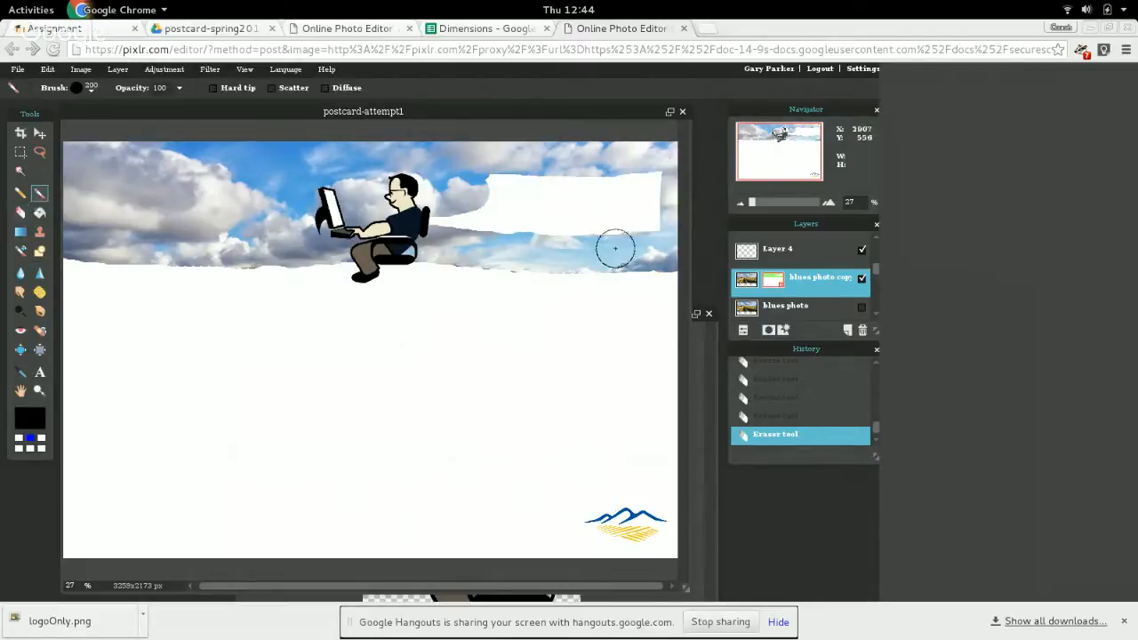
mouse_move(531, 199)
left_mouse_down()
mouse_move(433, 221)
mouse_move(395, 210)
mouse_move(529, 188)
mouse_move(479, 175)
mouse_move(455, 186)
mouse_move(515, 218)
mouse_move(651, 233)
mouse_move(641, 184)
mouse_move(656, 174)
mouse_move(654, 194)
mouse_move(511, 187)
mouse_move(621, 168)
mouse_move(640, 172)
mouse_move(388, 197)
mouse_move(504, 227)
mouse_move(649, 255)
left_mouse_up()
left_click(651, 256)
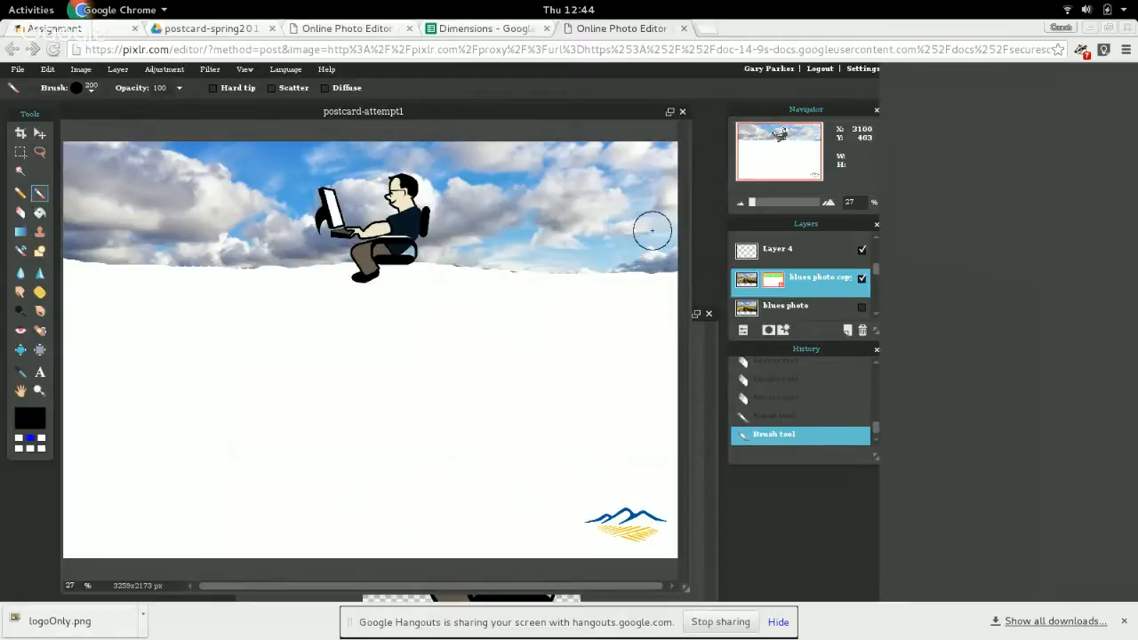
left_click(19, 212)
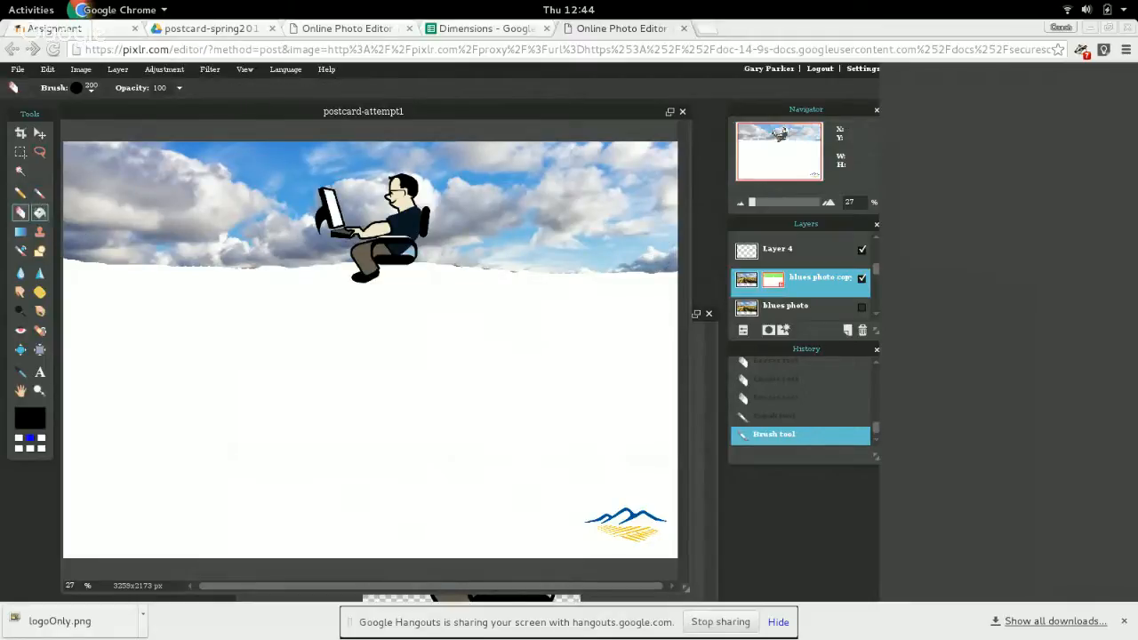
left_click(250, 285)
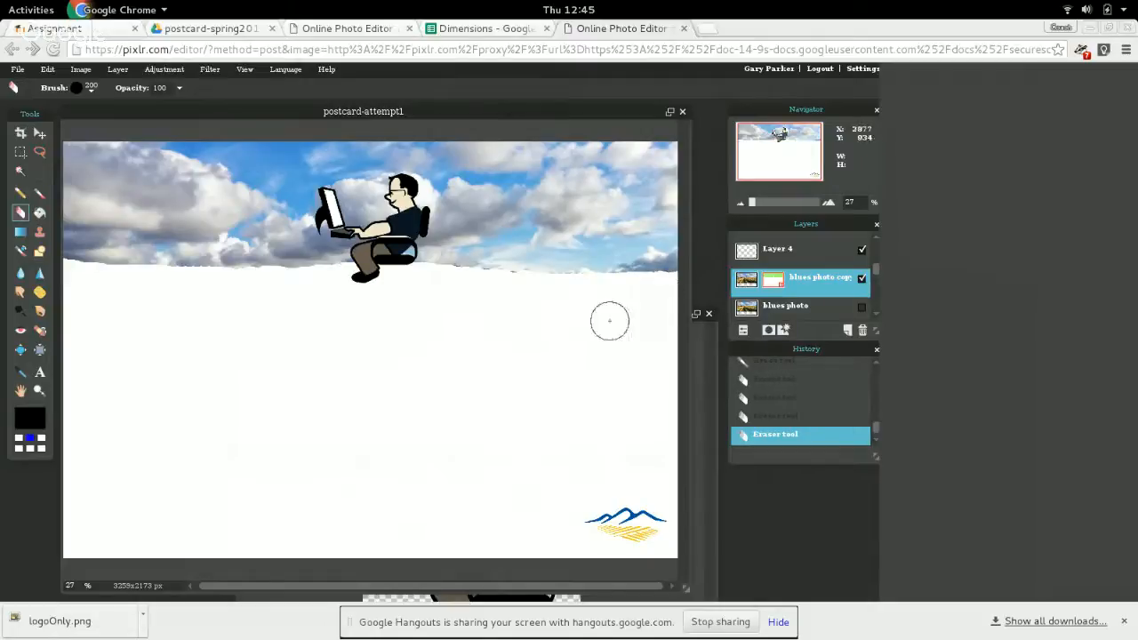
Erase the dark hill remnants along the sky's lower edge, beside the computer guy's chair, with a hard round 50 Eraser.
scroll(293, 300, "down", 3)
scroll(297, 317, "up", 4)
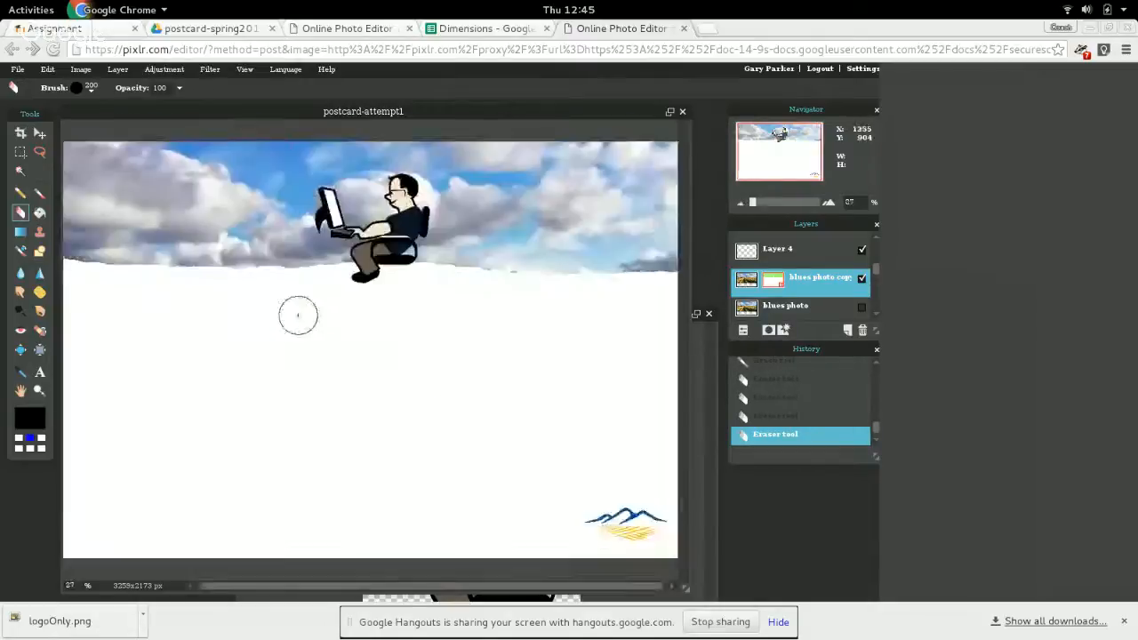
scroll(328, 313, "up", 5)
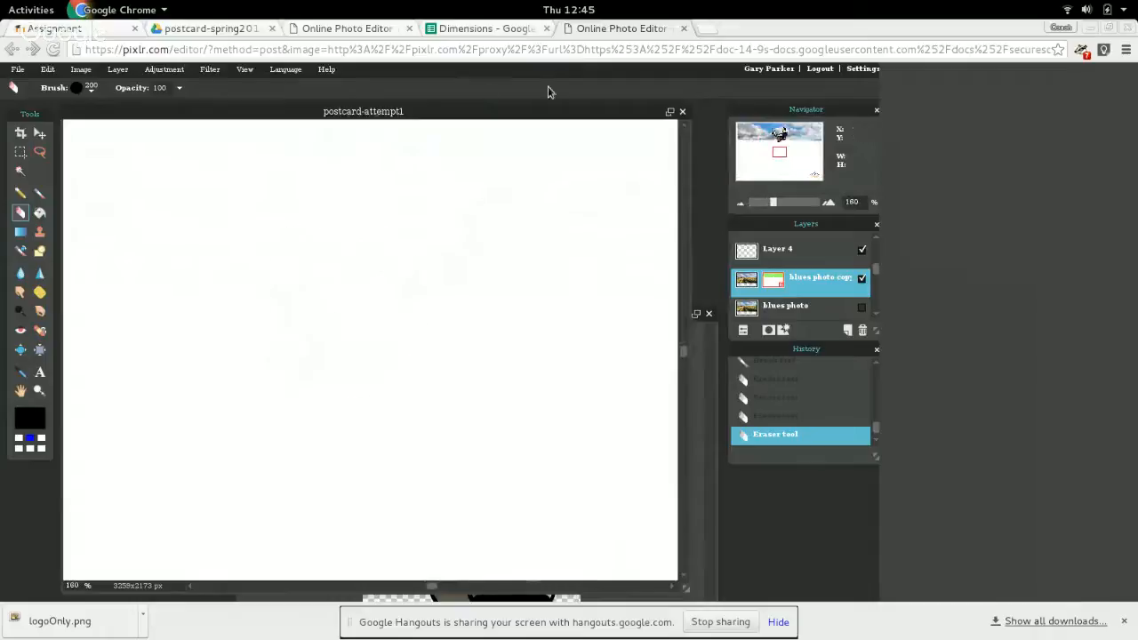
left_click_drag(780, 166, 793, 142)
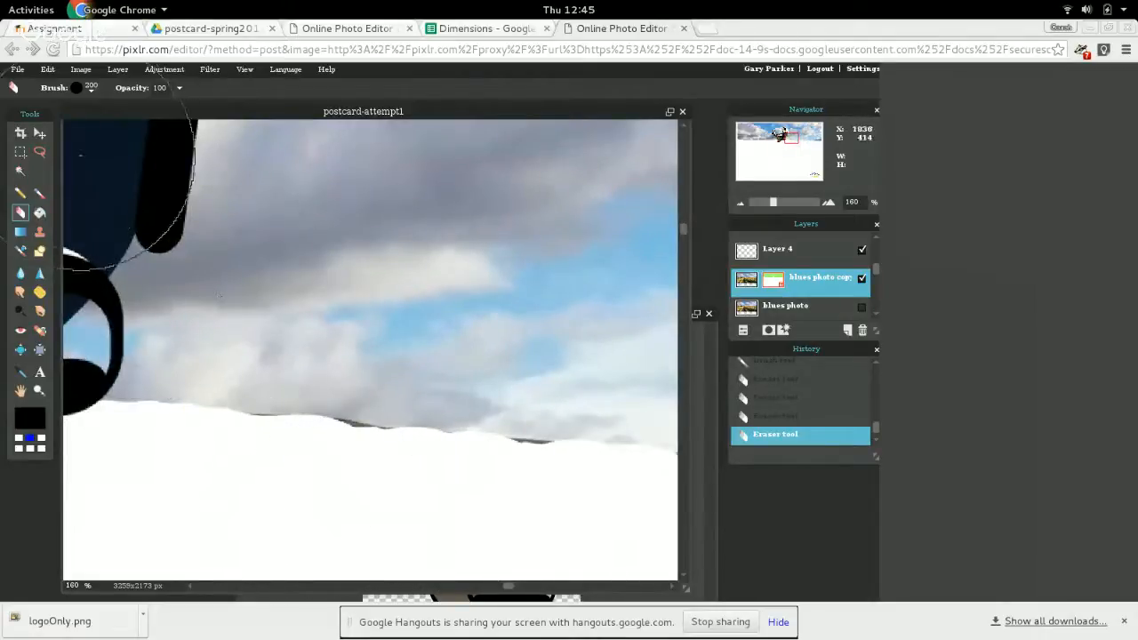
left_click(90, 90)
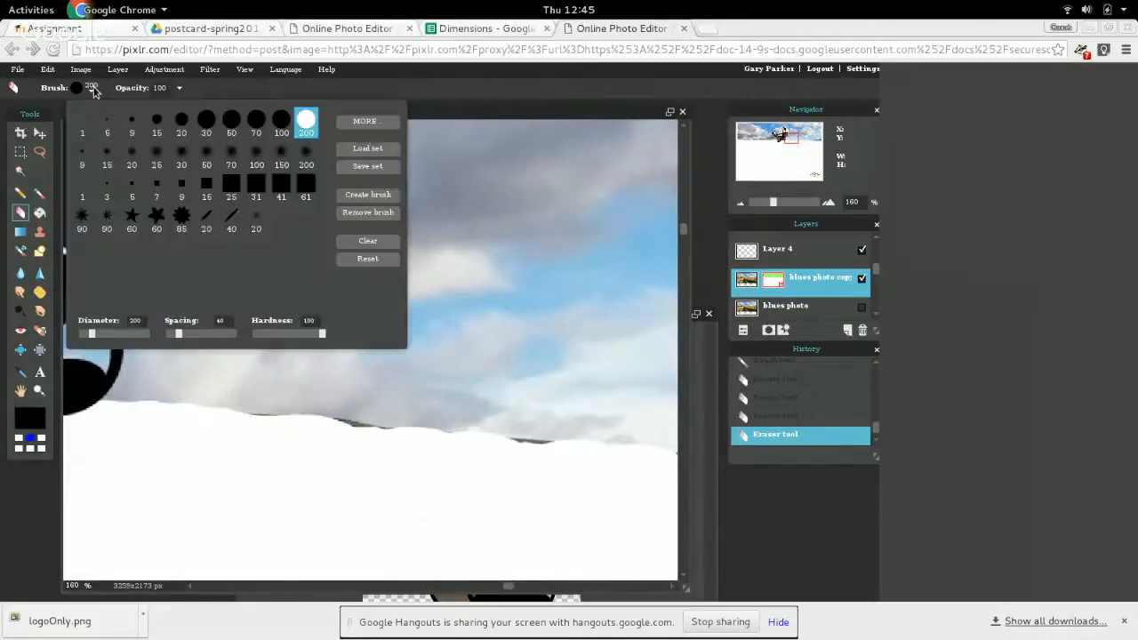
left_click(230, 122)
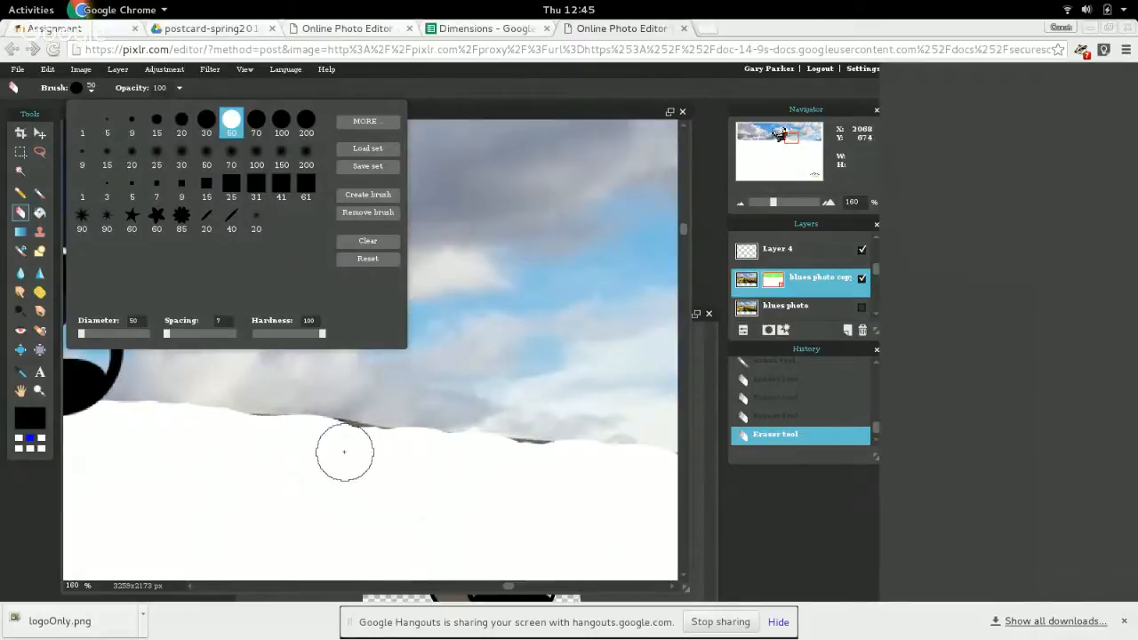
left_click(345, 448)
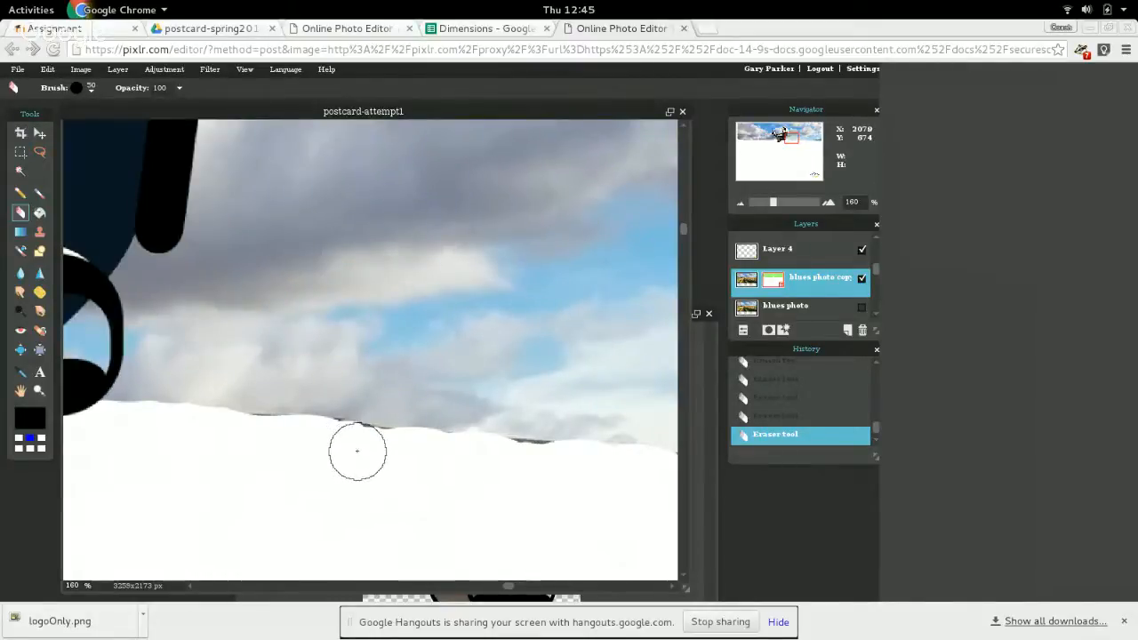
left_click(380, 452)
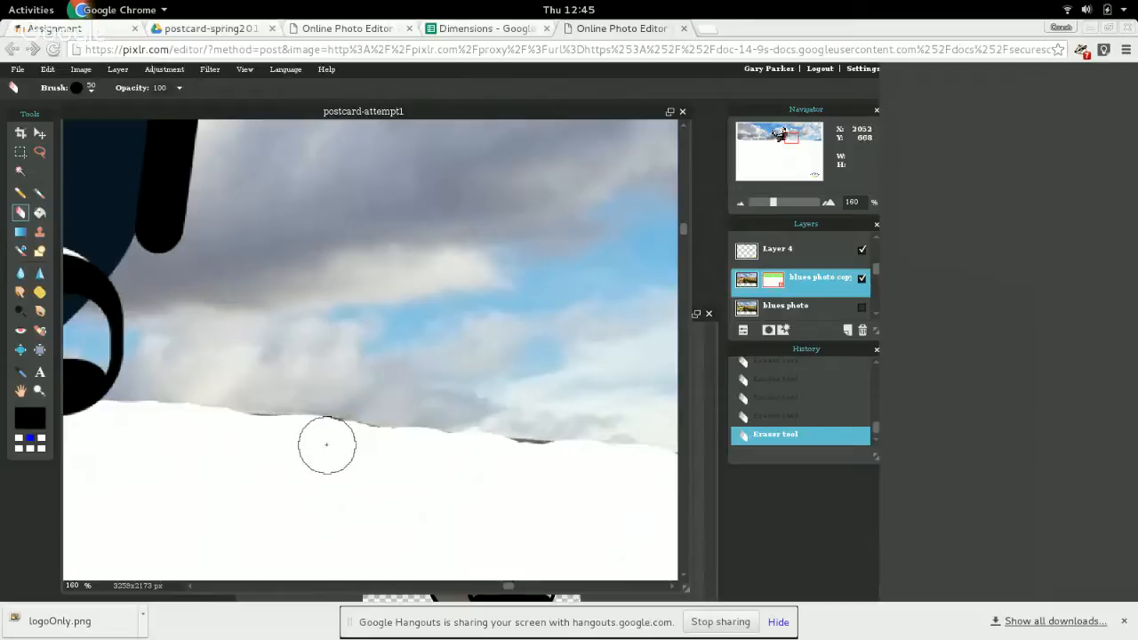
left_click(256, 442)
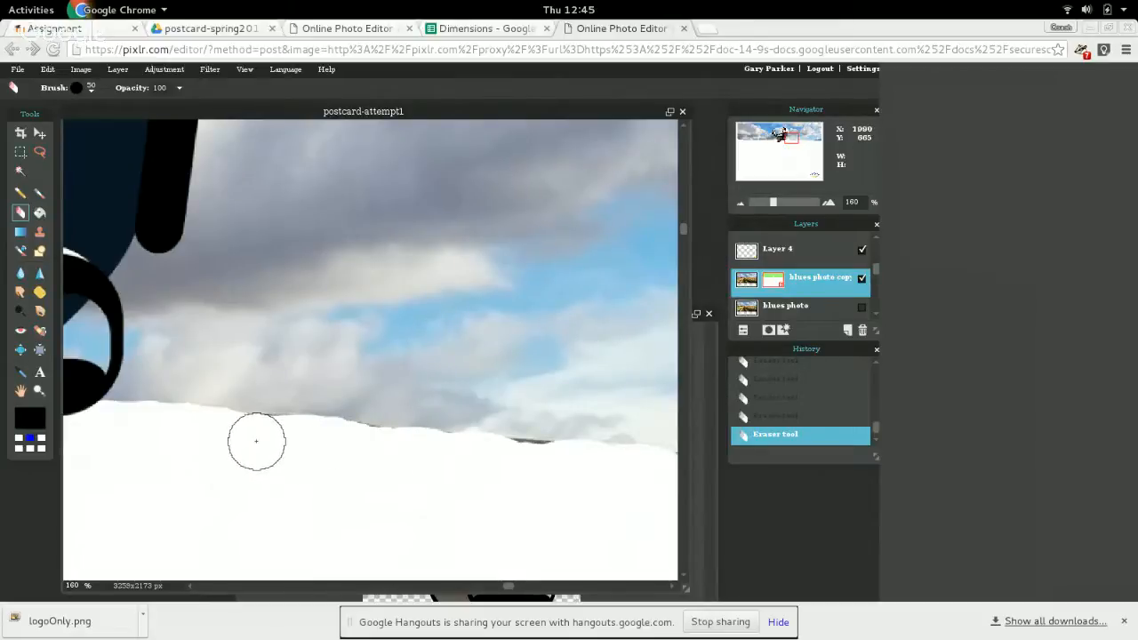
left_click(543, 467)
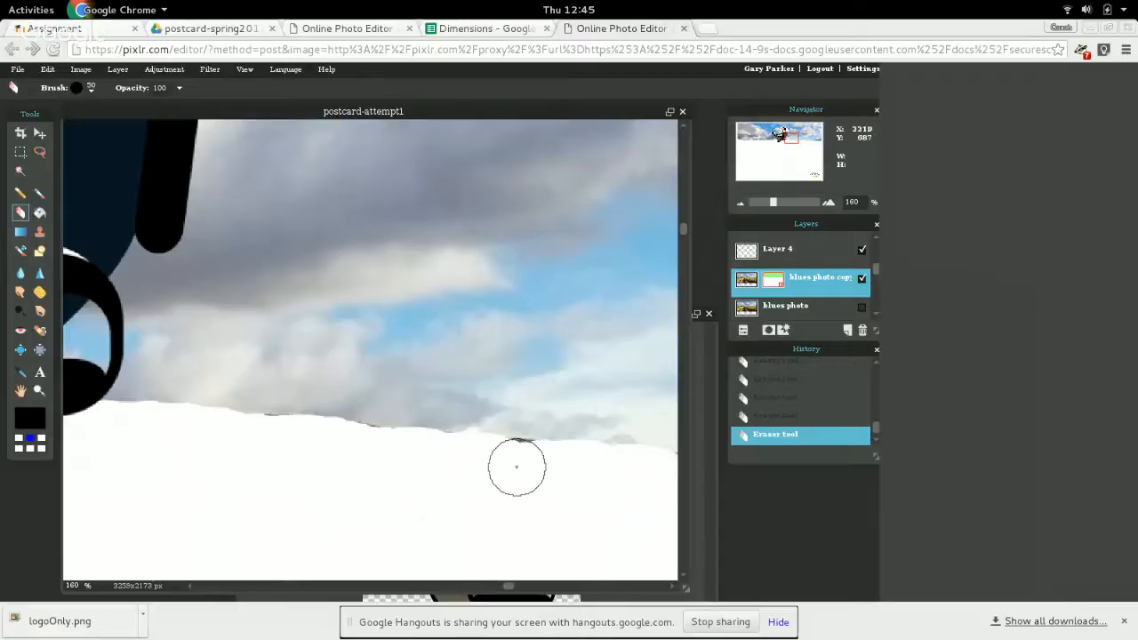
left_click(519, 465)
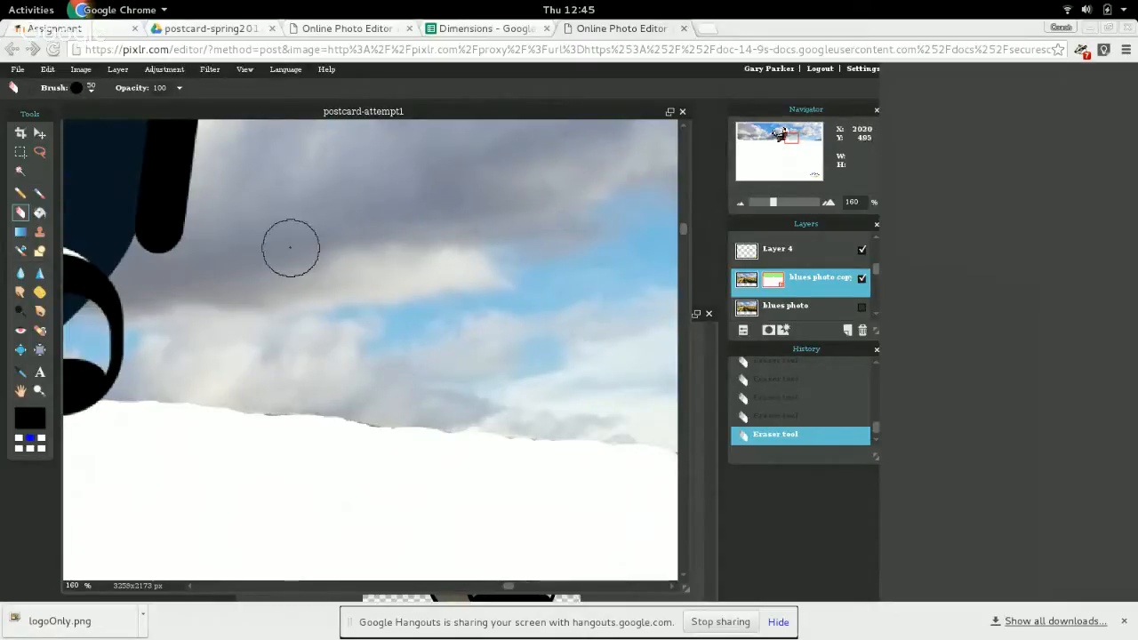
Review the whole postcard to check the lower edge of the masked sky.
scroll(289, 245, "up", 2)
scroll(290, 248, "down", 4)
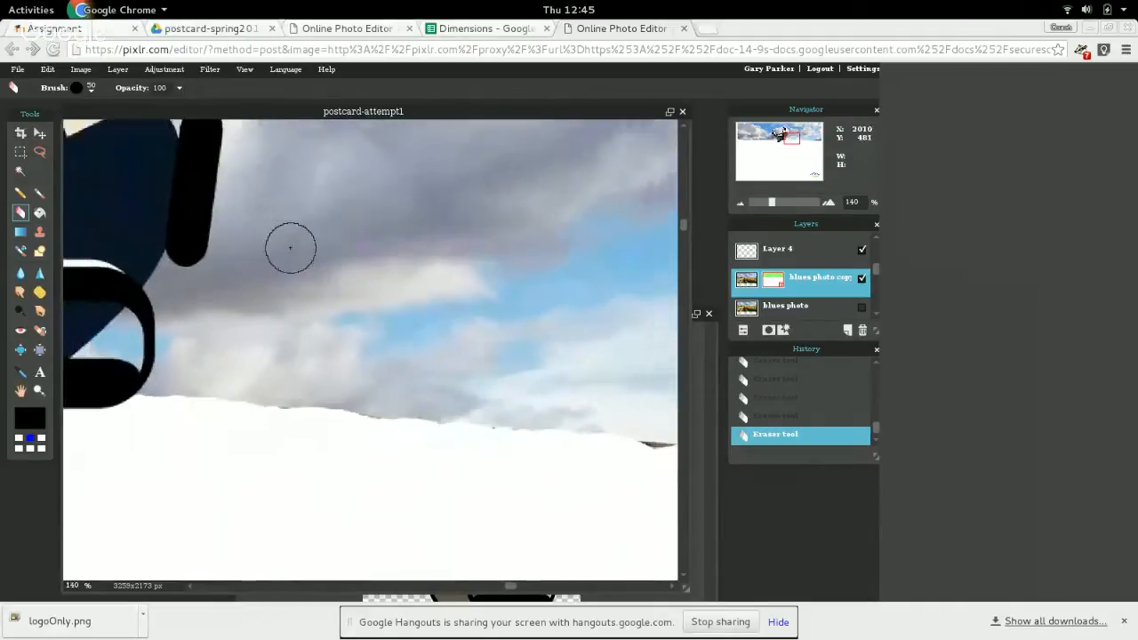
scroll(289, 248, "down", 4)
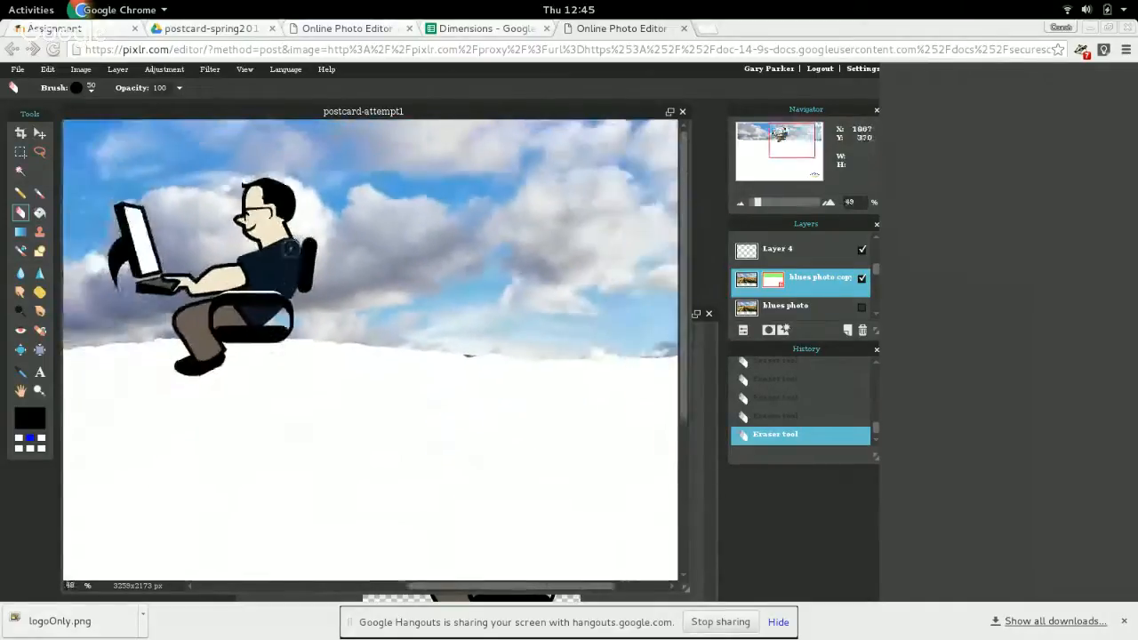
scroll(497, 299, "down", 1)
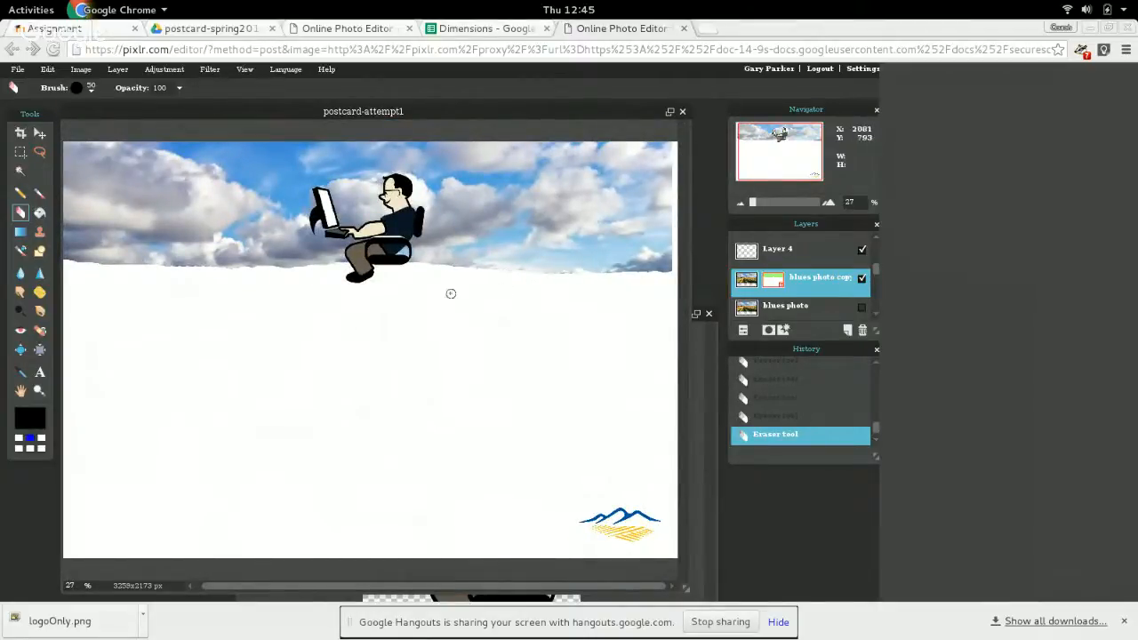
scroll(339, 331, "down", 1)
scroll(339, 332, "down", 1)
scroll(339, 333, "up", 1)
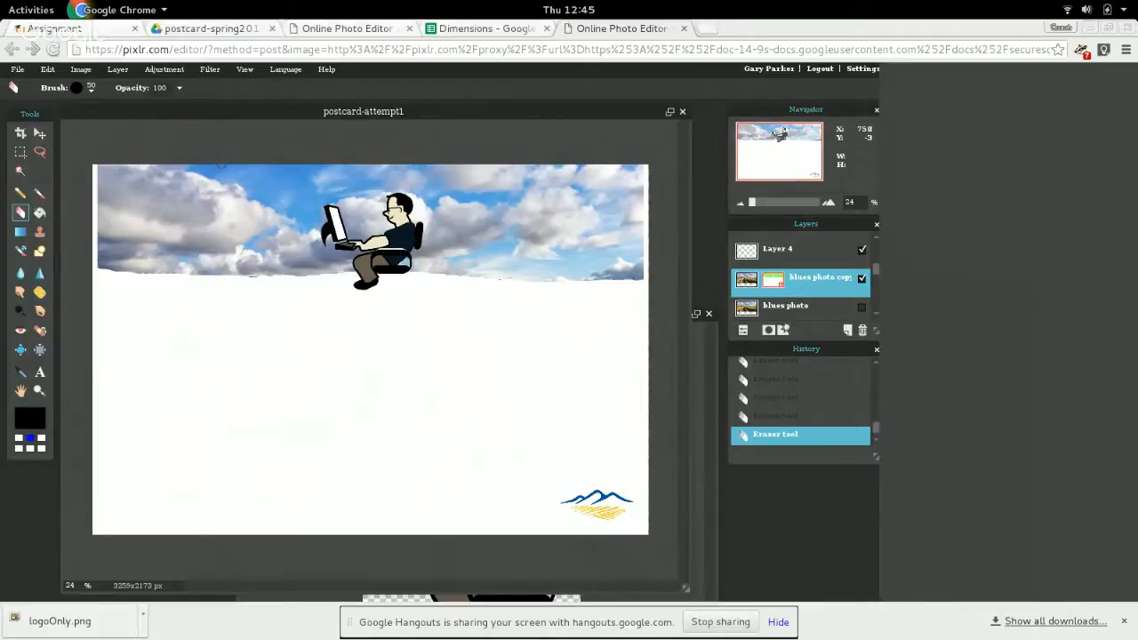
Try a Solarize adjustment on the masked sky copy with the "blues photo" layer shown again, and revert the adjustment.
left_click(176, 74)
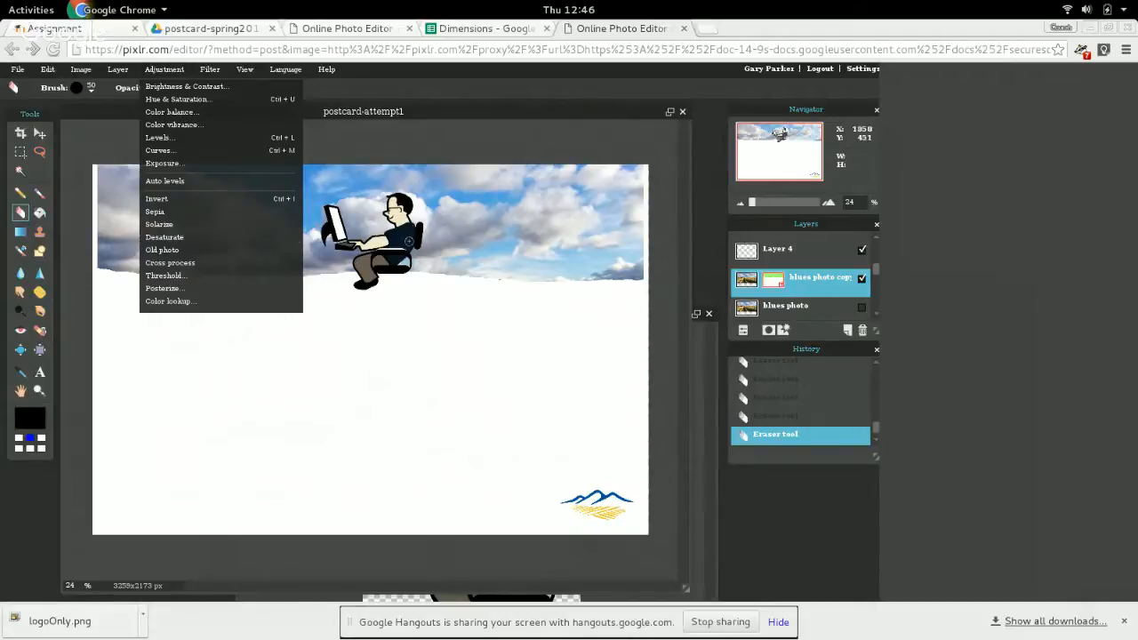
left_click(198, 227)
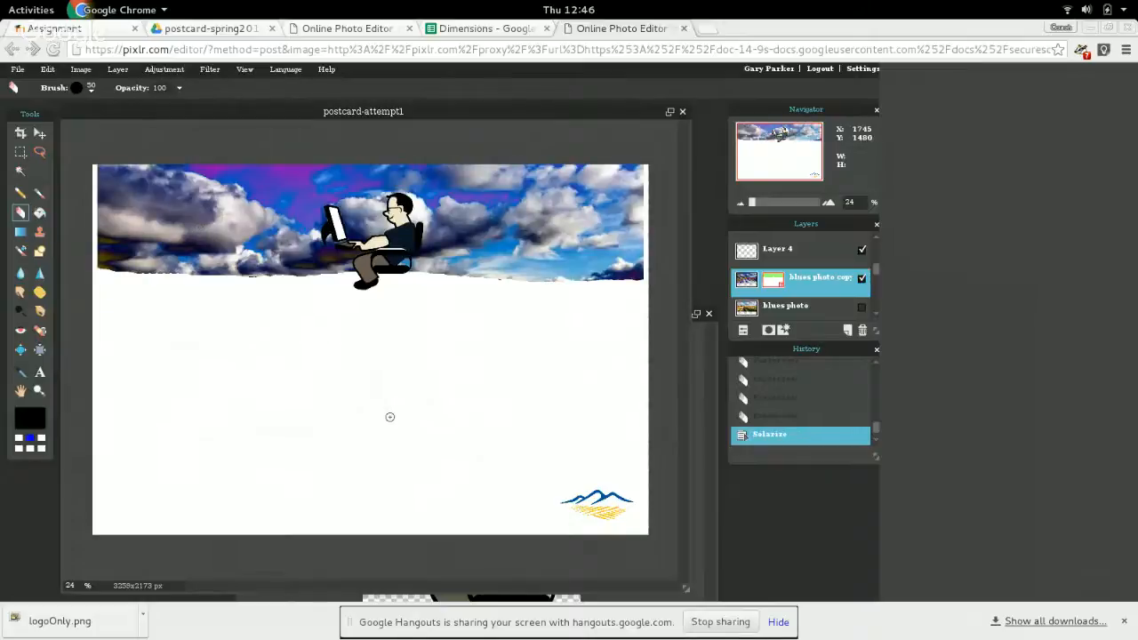
left_click(862, 308)
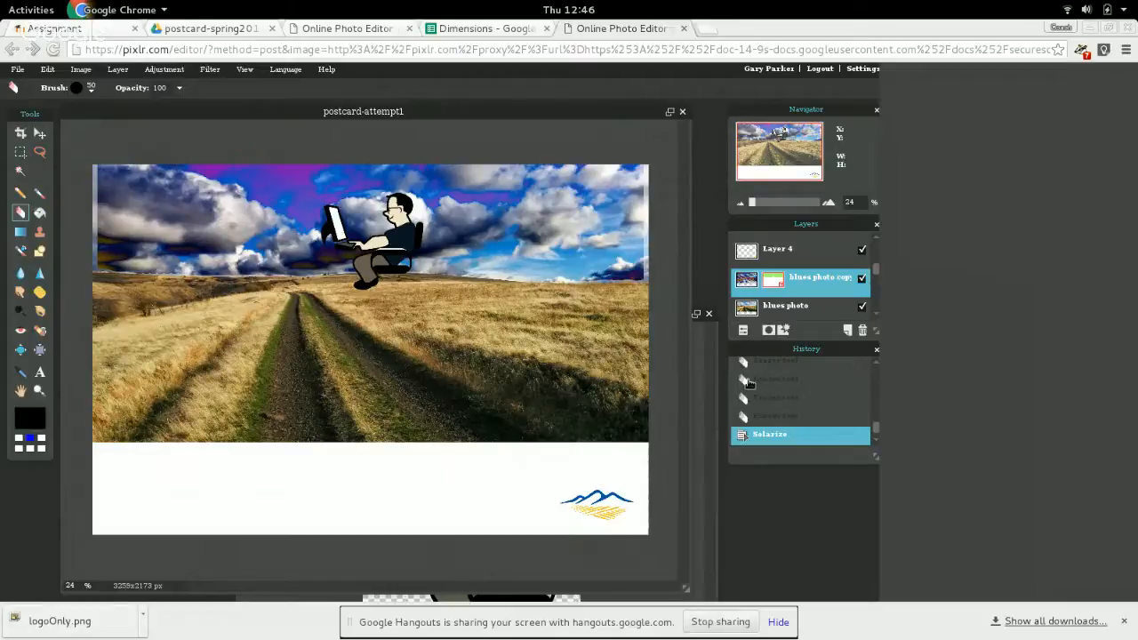
left_click(796, 418)
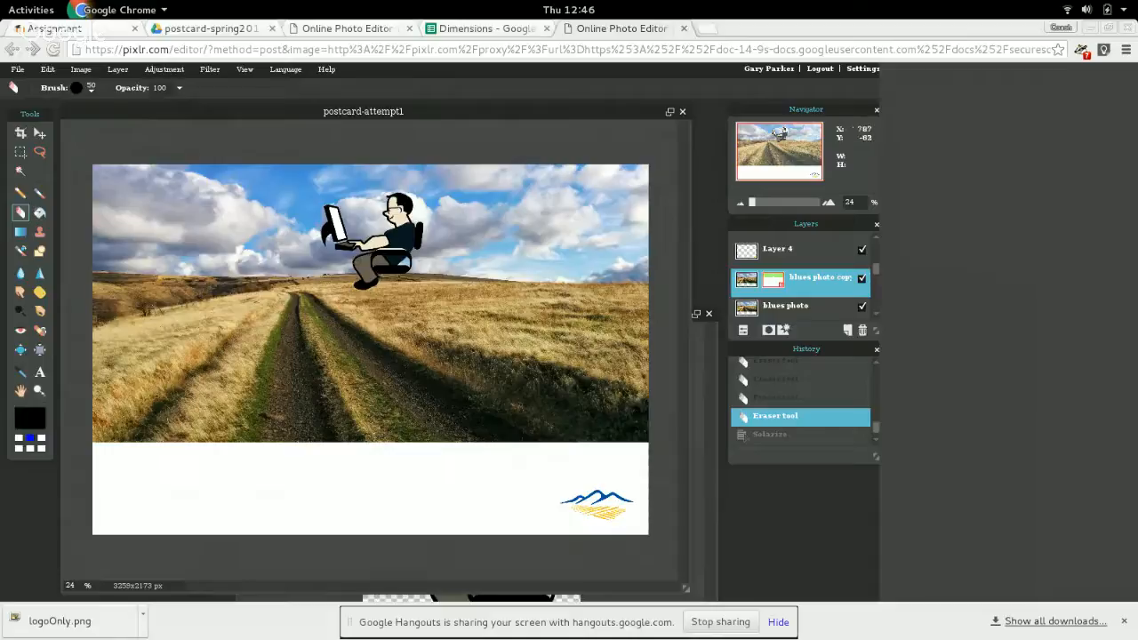
Rename the masked "blues photo copy" layer to "photo mask".
double_click(829, 283)
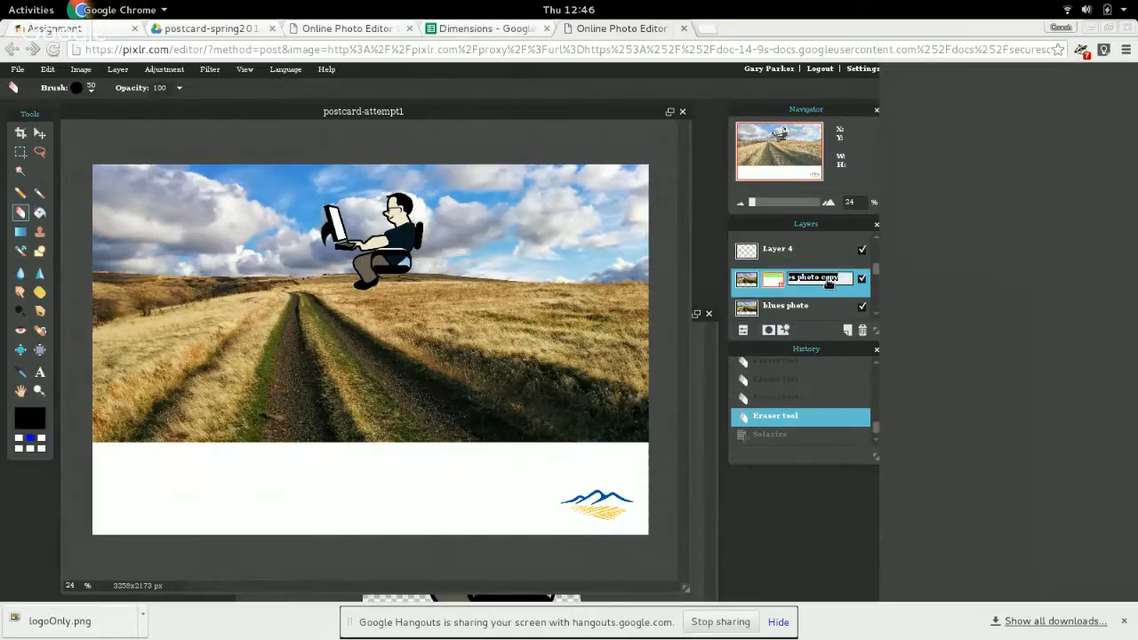
type("P")
key("Return")
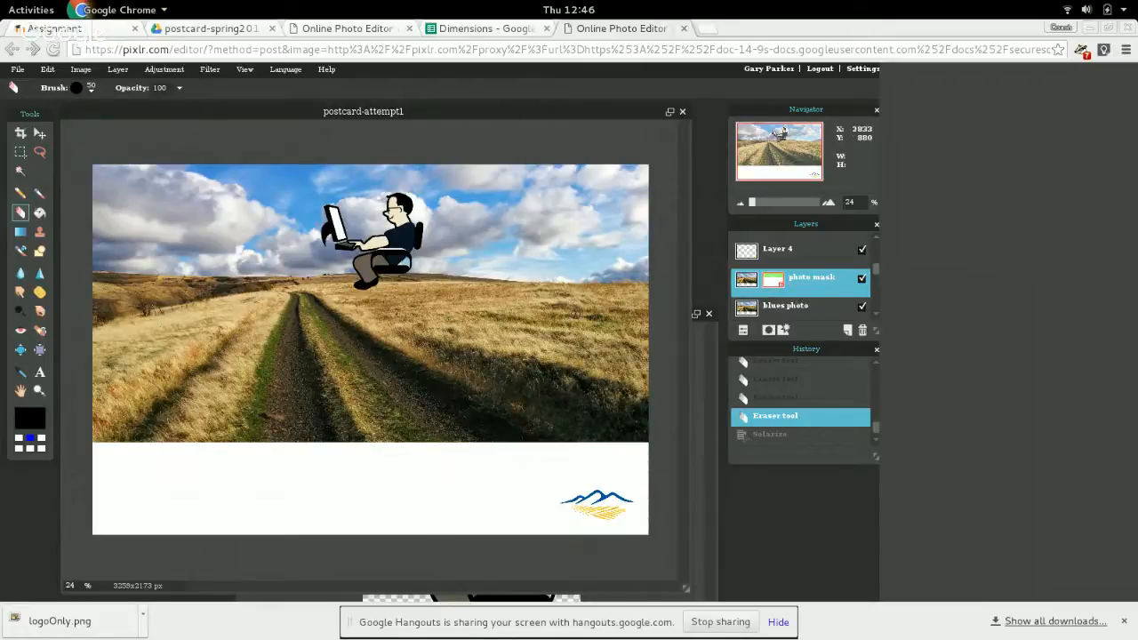
Try a Color balance with a blue offset of about 26 on the "photo mask" layer, and revert it.
left_click(164, 70)
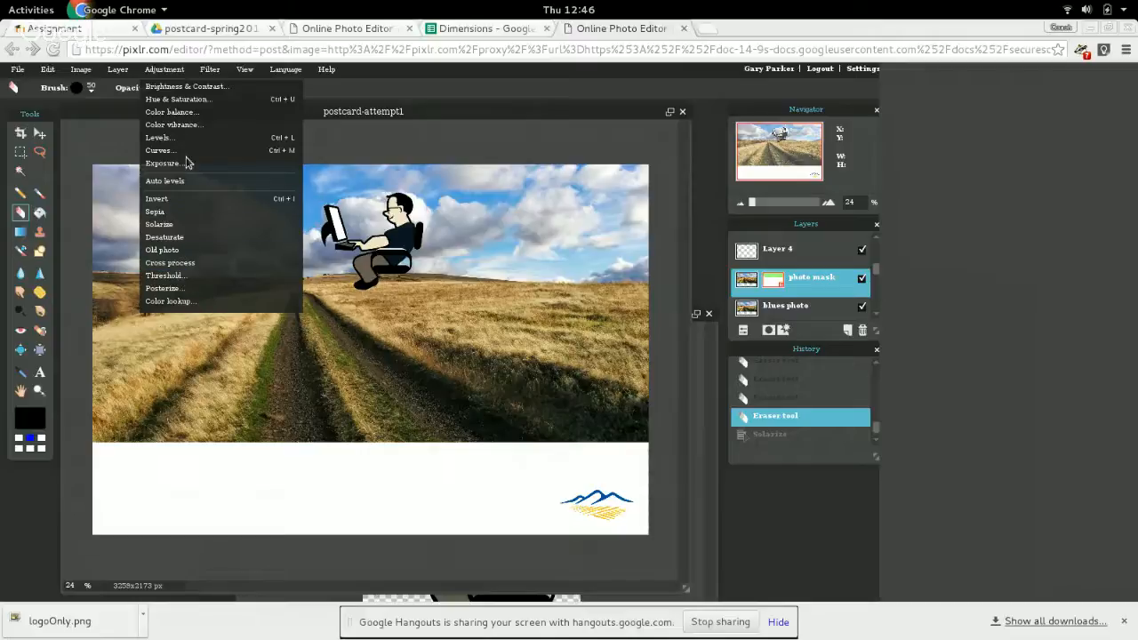
left_click(203, 112)
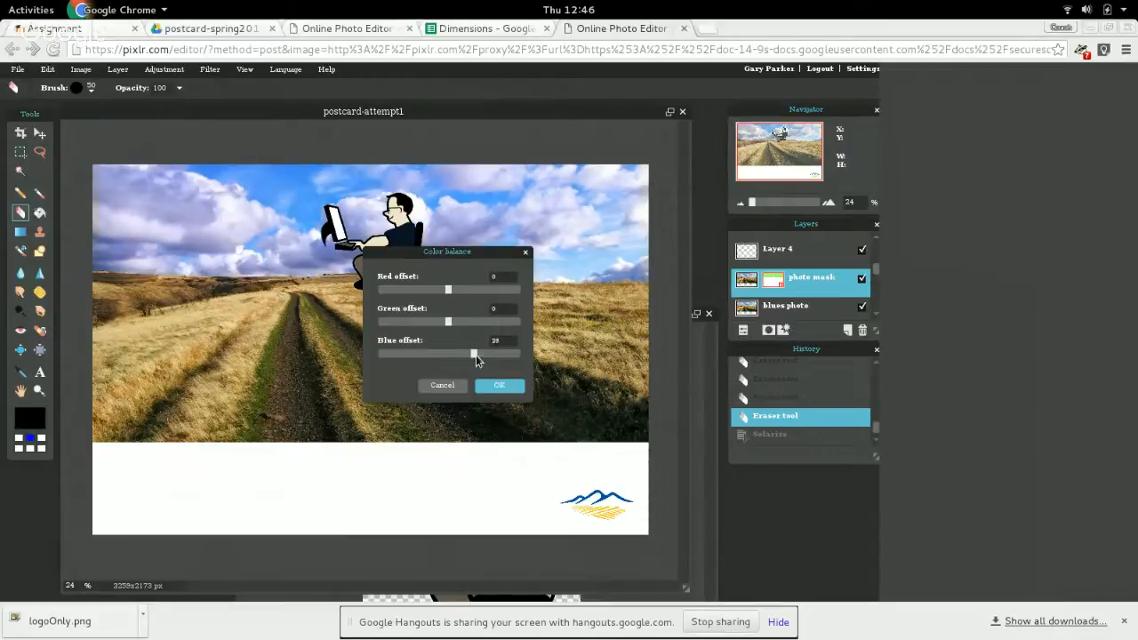
left_click(495, 386)
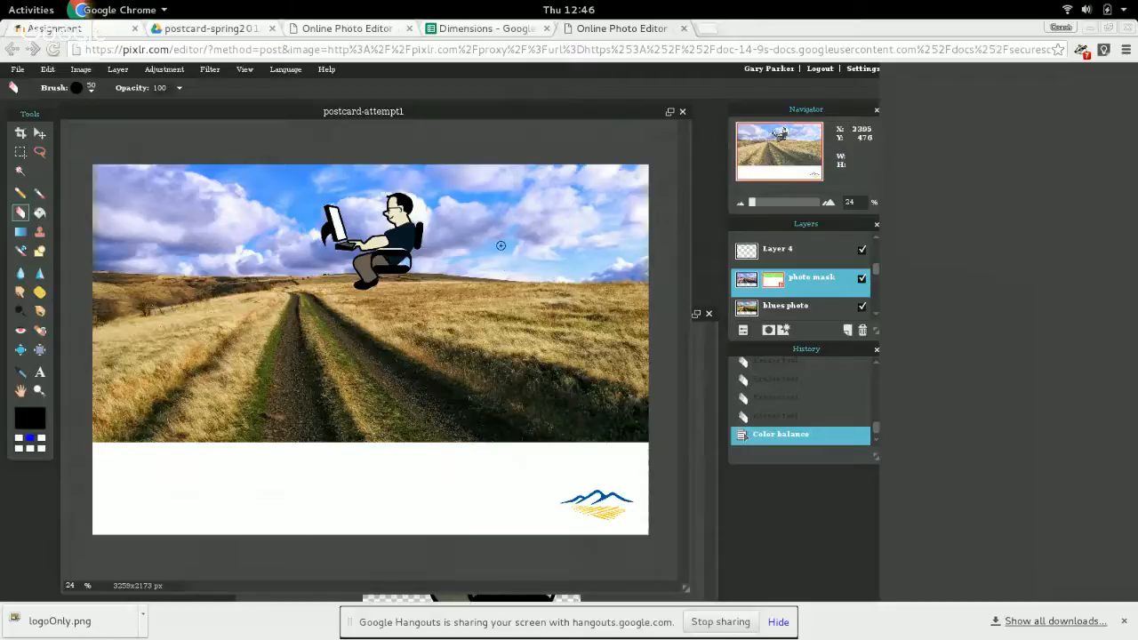
left_click(779, 421)
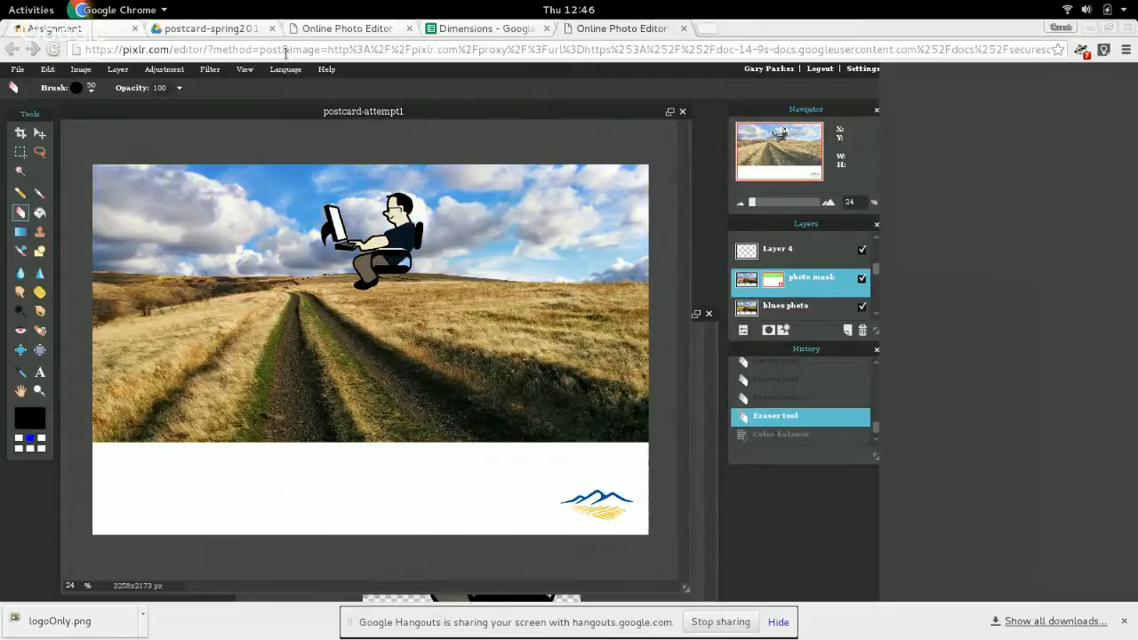
Apply the Sharpen filter to the sky on the "photo mask" layer.
left_click(214, 74)
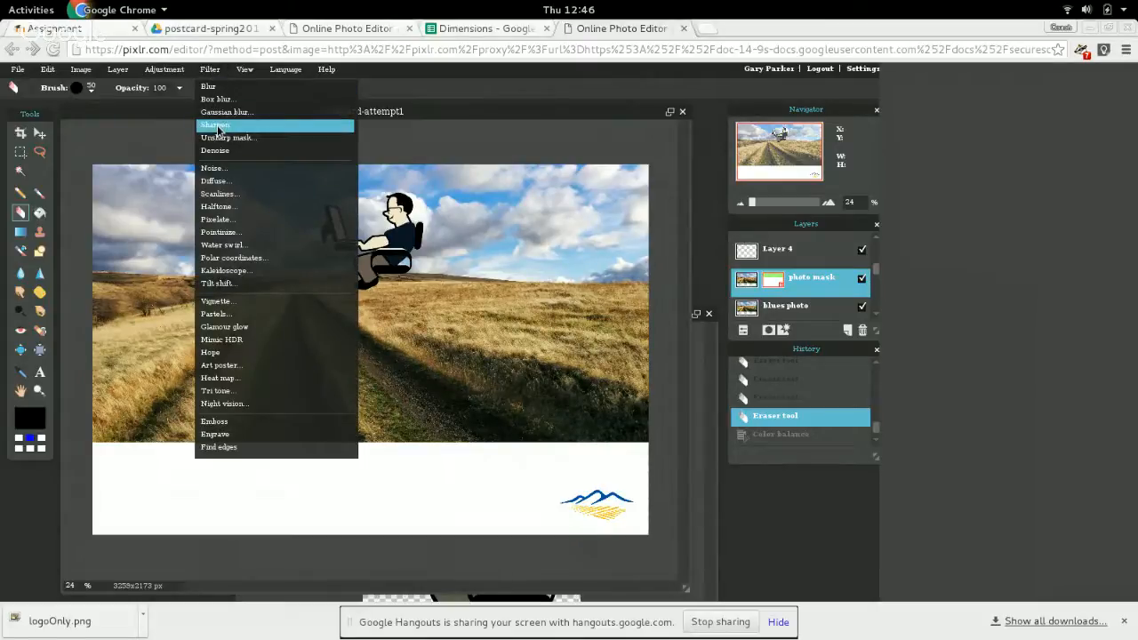
left_click(218, 125)
left_click(210, 69)
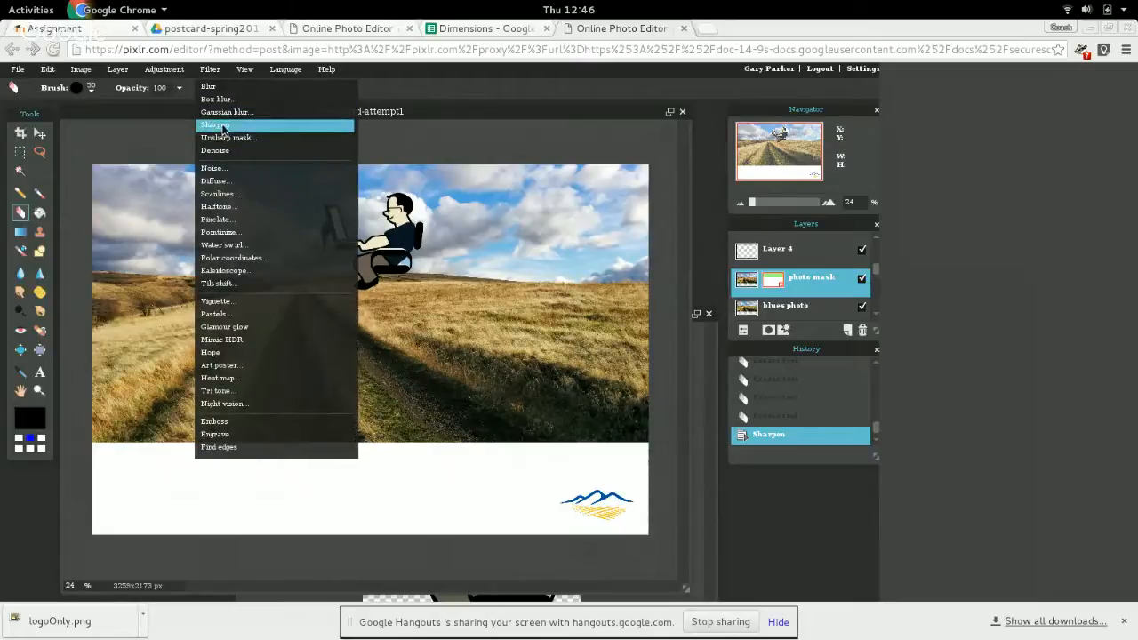
Adjust the "photo mask" layer's sky with brightness 5 and contrast 11.
left_click(175, 72)
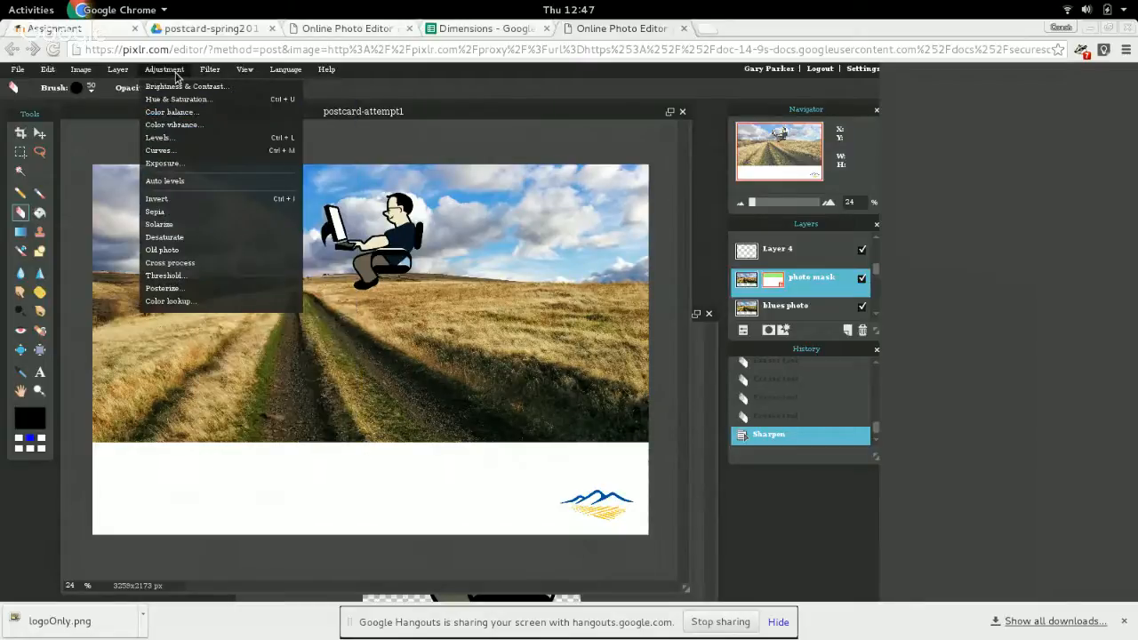
left_click(185, 86)
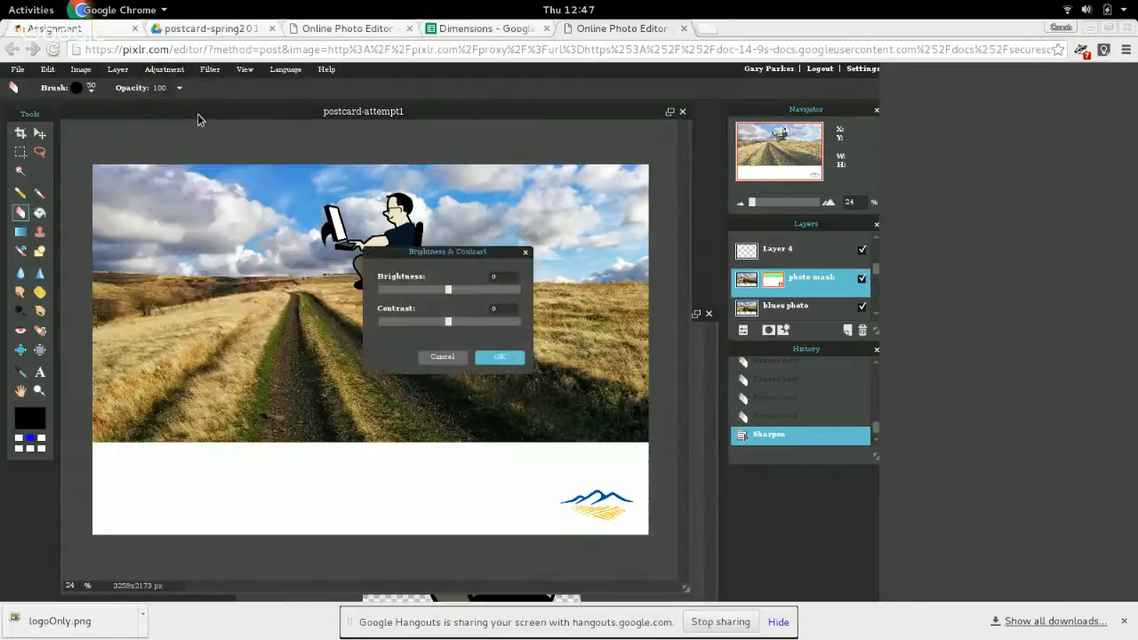
left_click(467, 291)
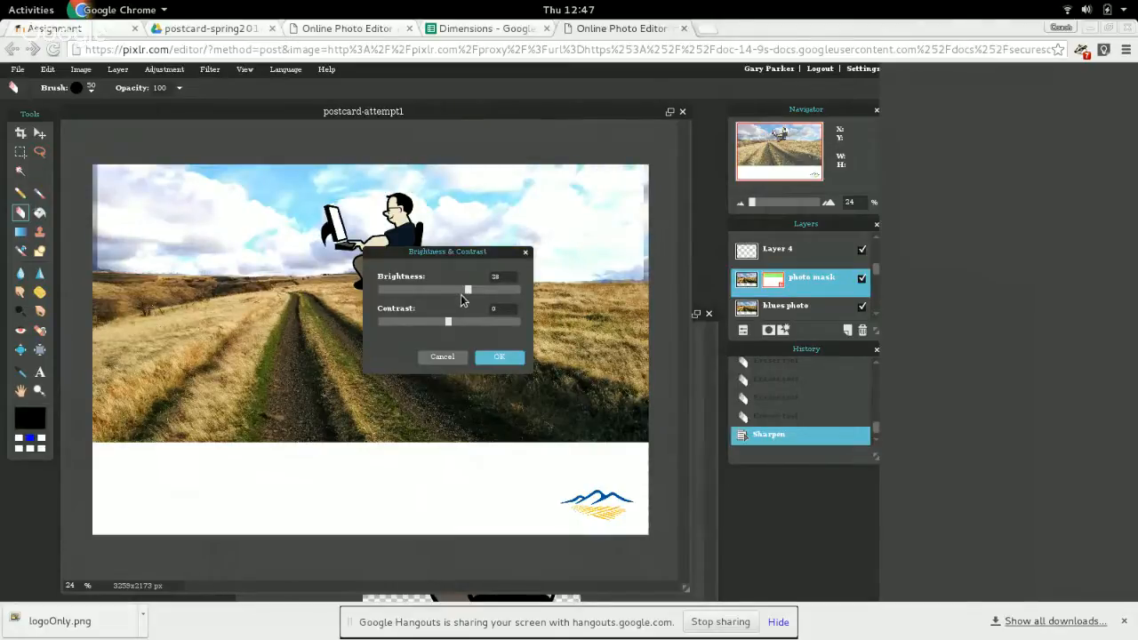
left_click_drag(461, 295, 457, 295)
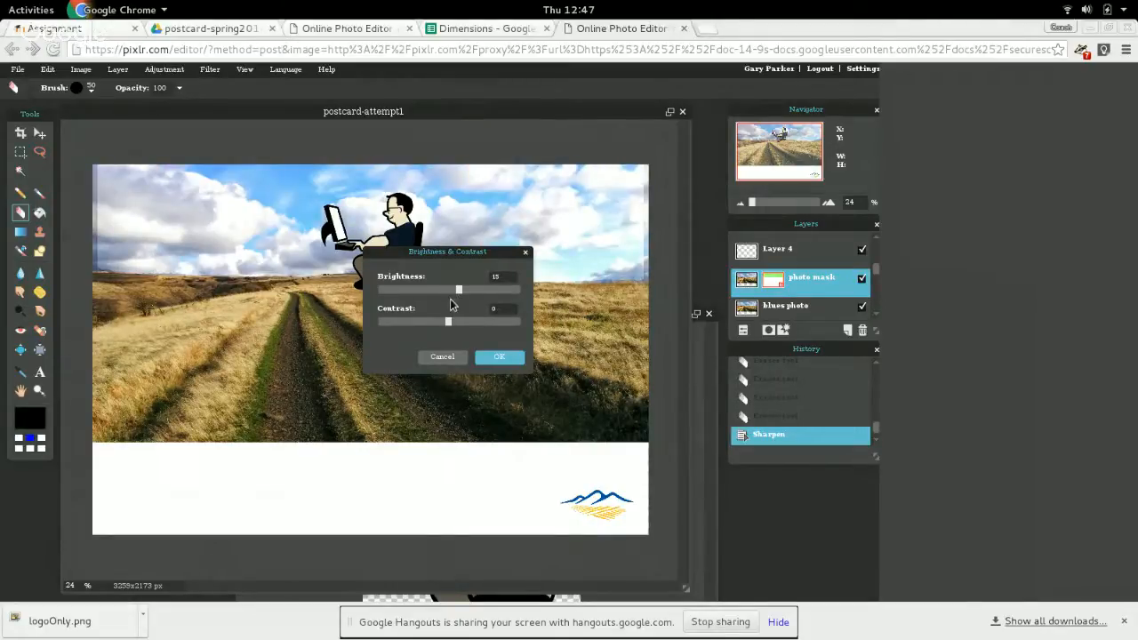
left_click(451, 291)
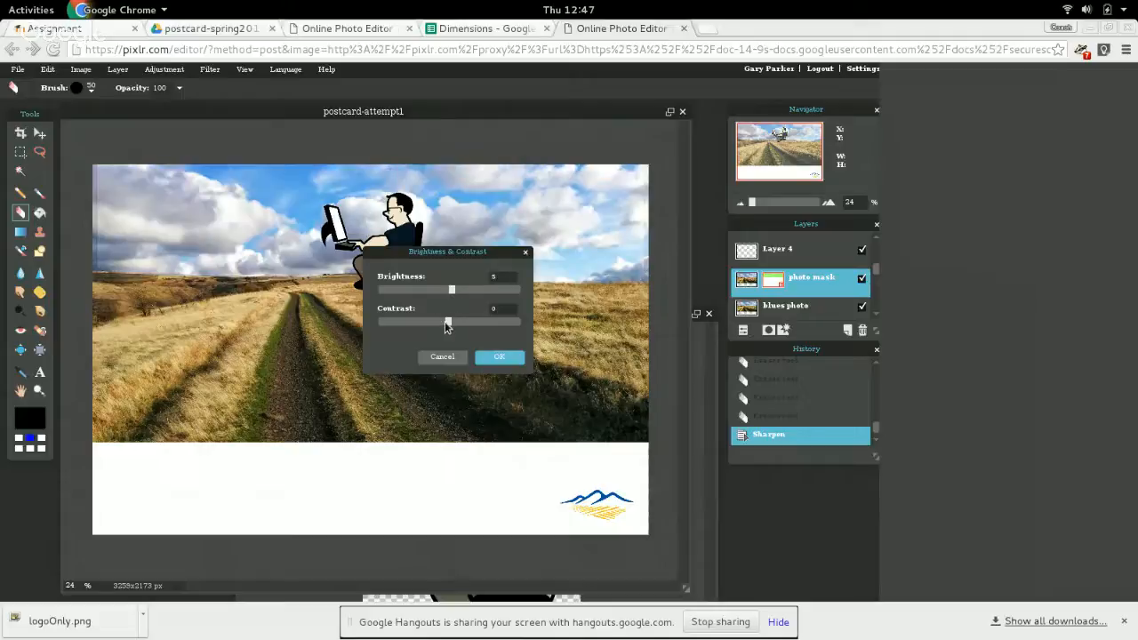
left_click(455, 321)
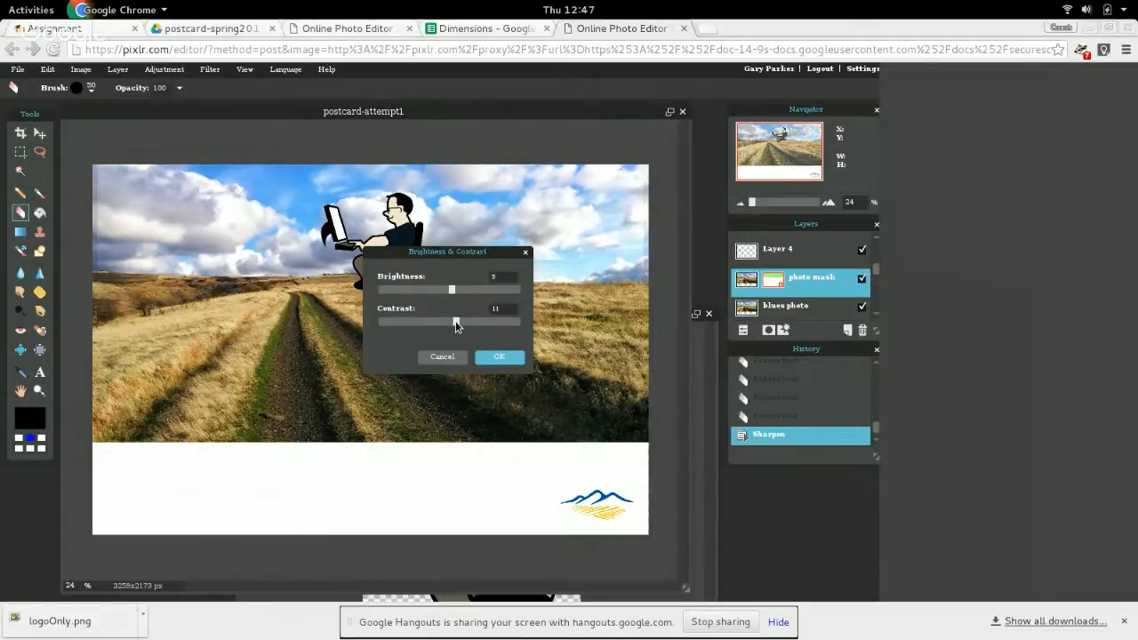
left_click(500, 358)
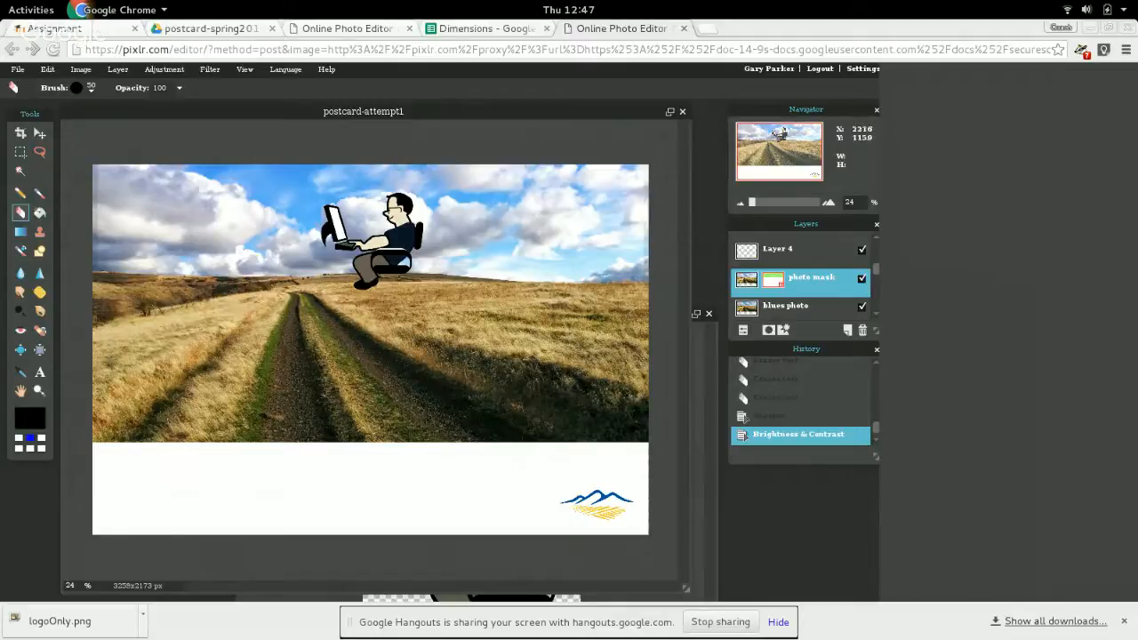
Duplicate the "blues photo" layer and rename the copy "grass mask".
left_click(790, 312)
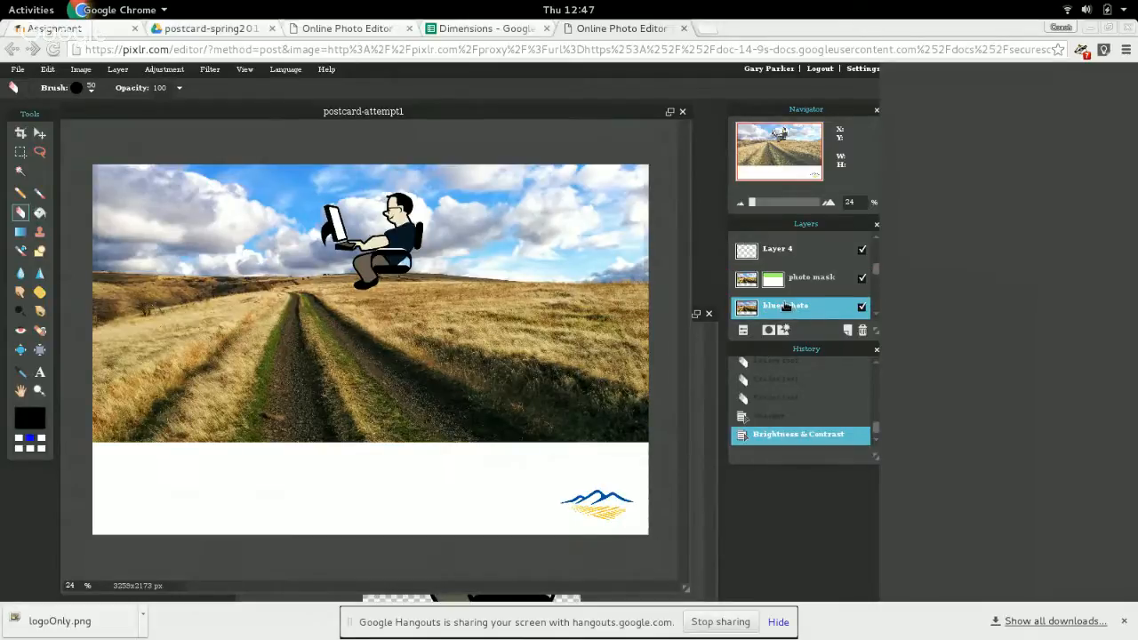
right_click(786, 309)
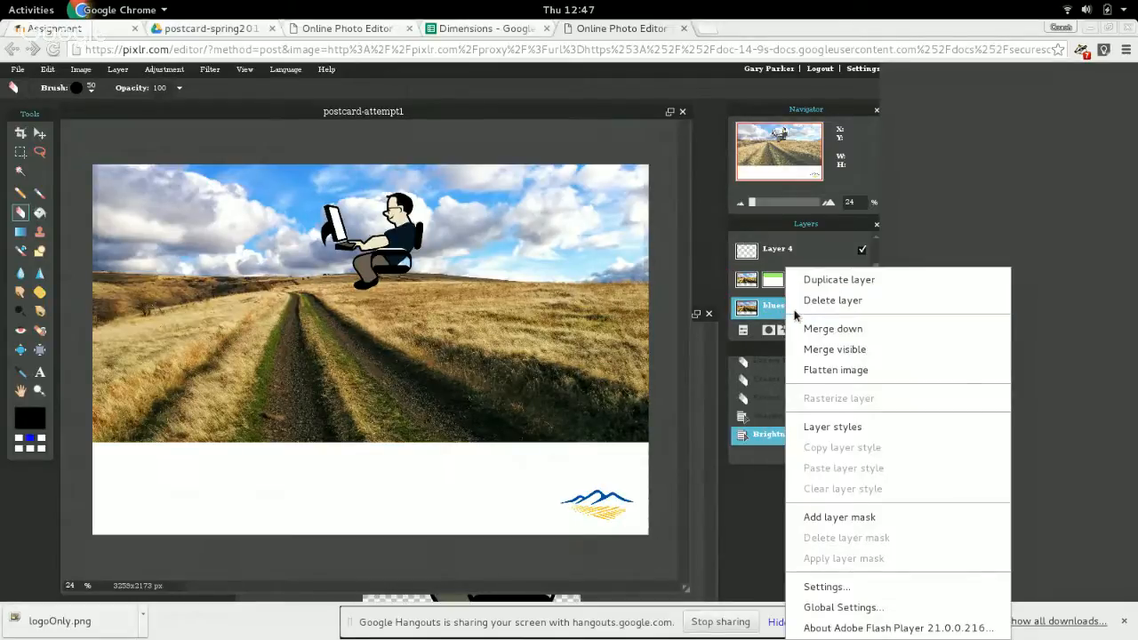
left_click(815, 281)
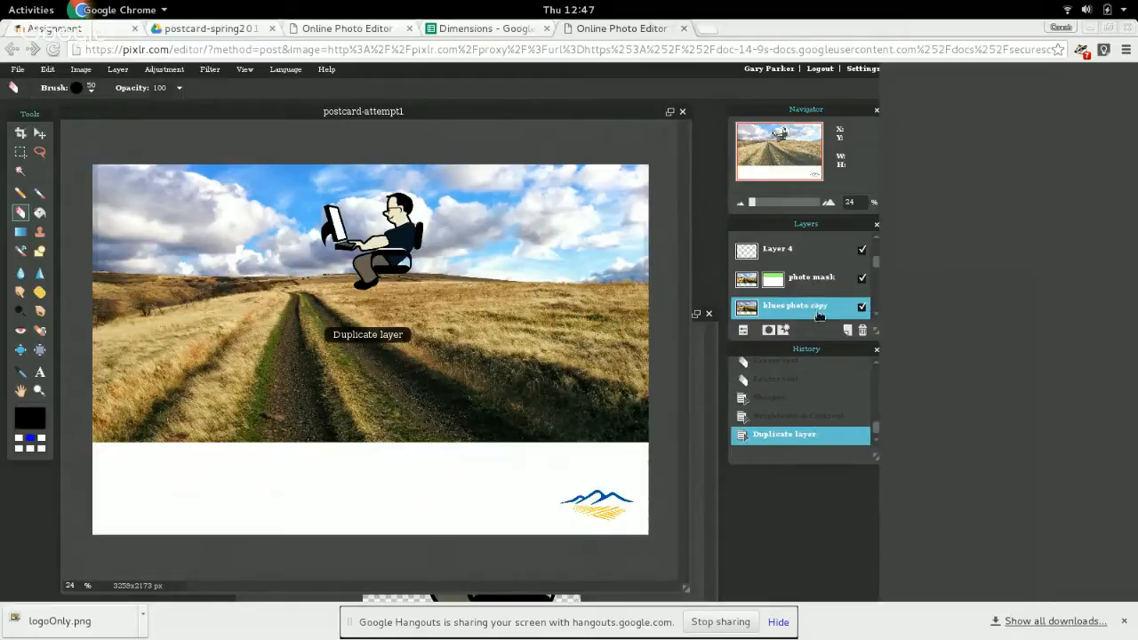
double_click(800, 303)
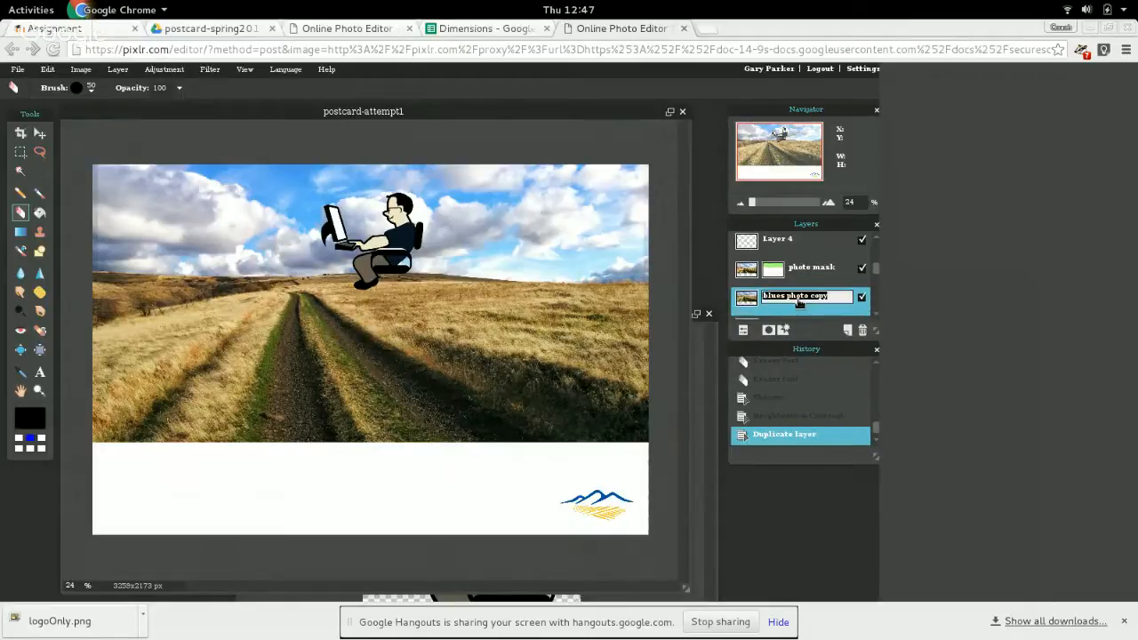
type("grass mask")
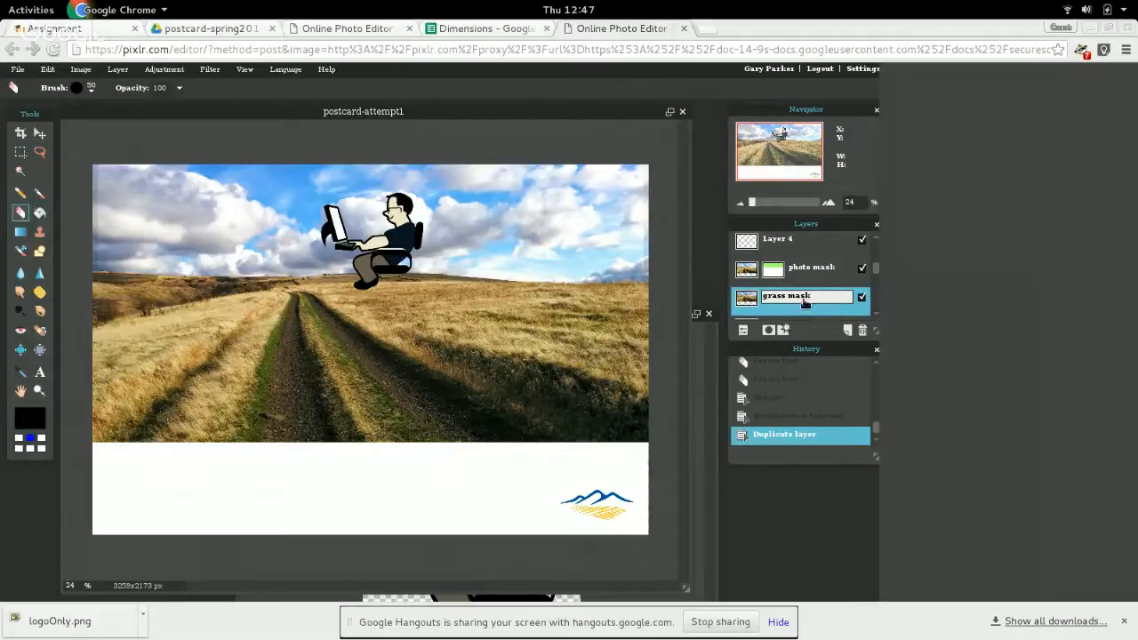
left_click(806, 311)
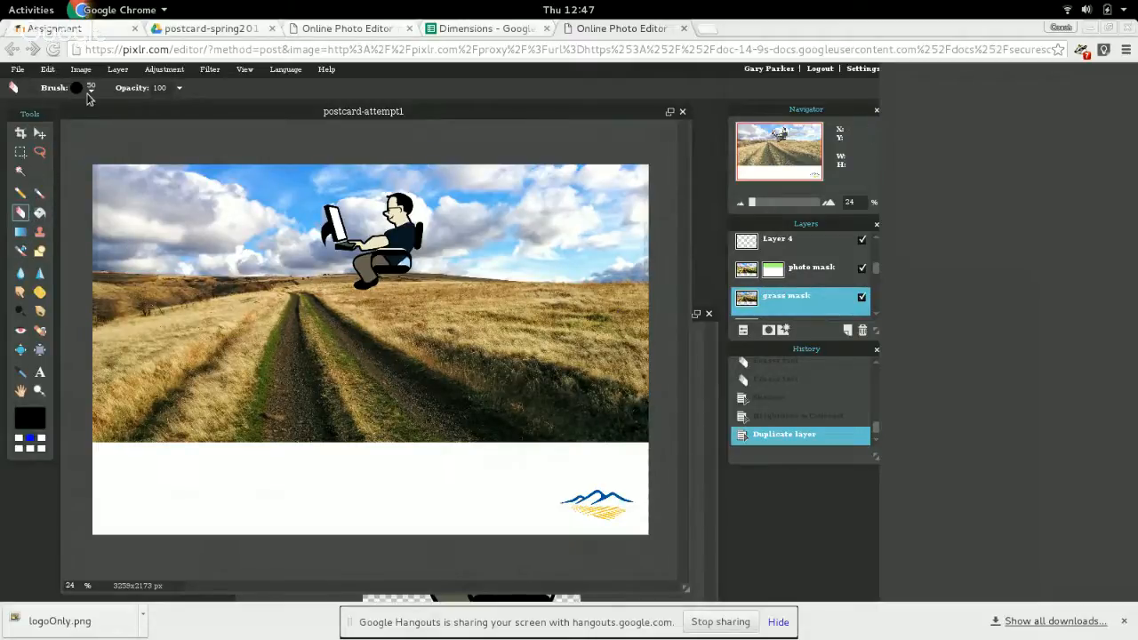
Switch to the hard round 200 Brush and undo a trial stroke across the distant hills on the "grass mask" layer.
left_click(39, 195)
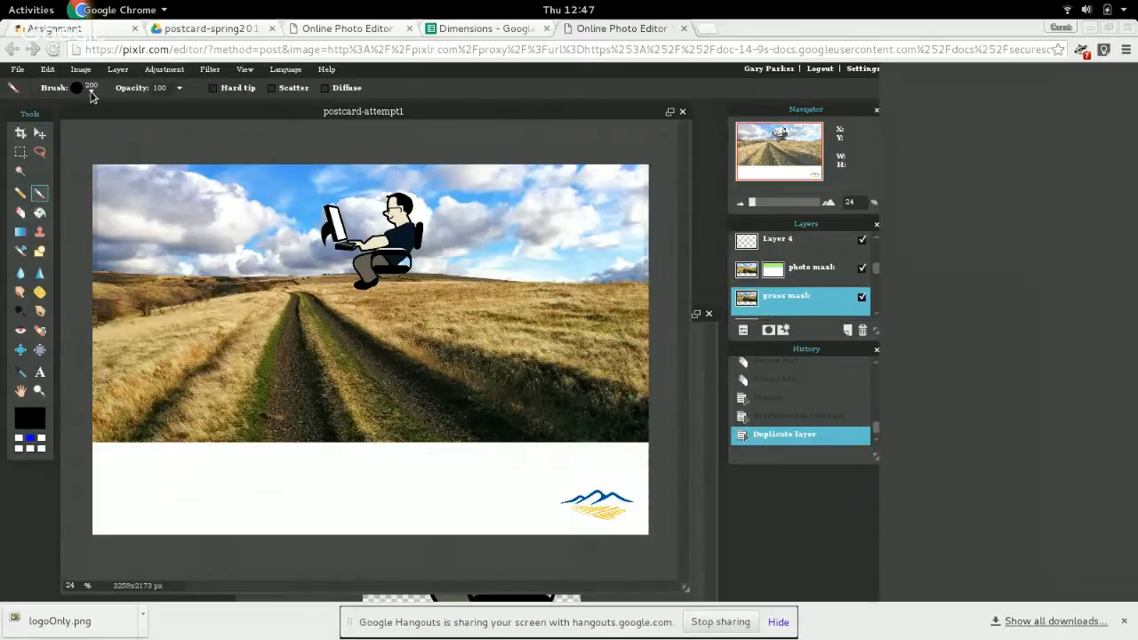
left_click(92, 94)
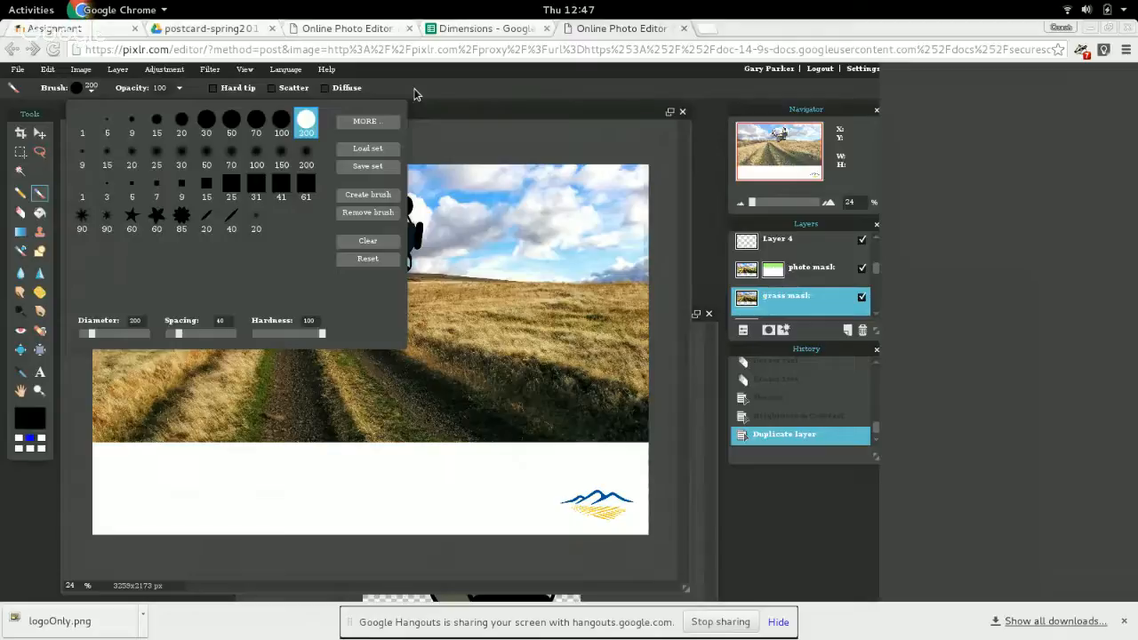
mouse_move(201, 288)
left_mouse_down()
mouse_move(96, 287)
mouse_move(165, 284)
left_mouse_up()
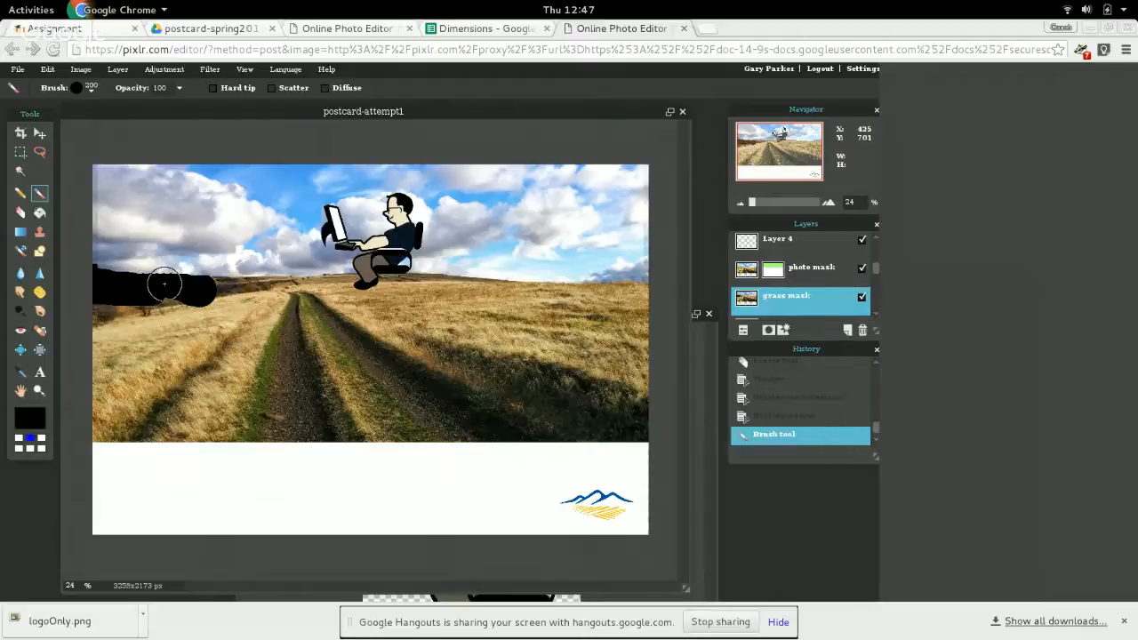
key("ctrl+z")
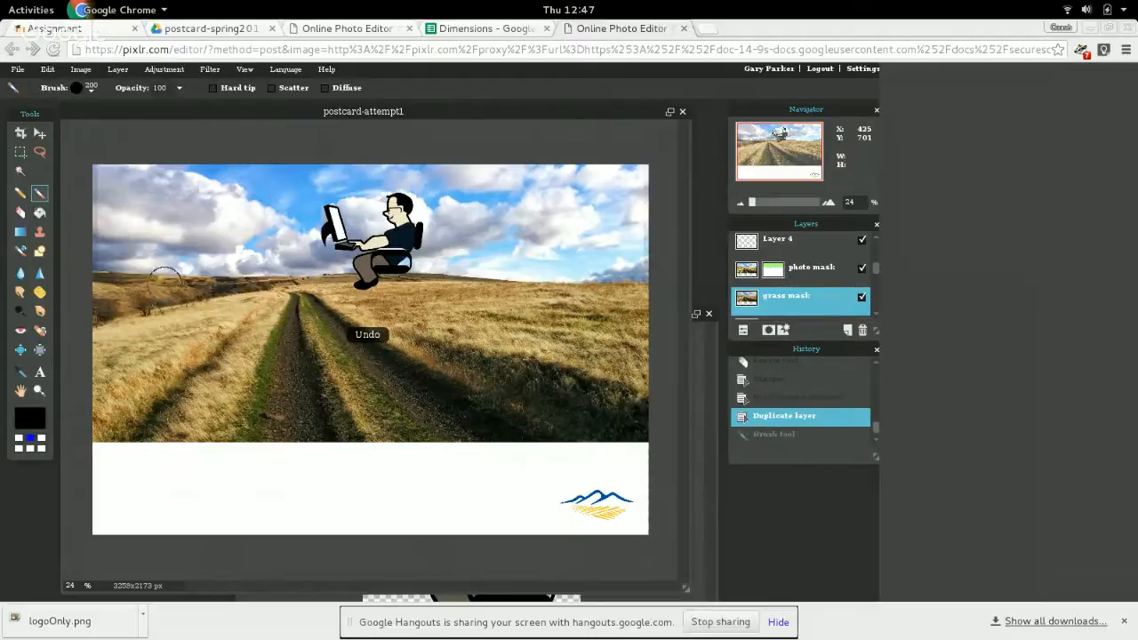
Add a layer mask to the "grass mask" layer and brush the grass and dirt road below the horizon into it.
right_click(803, 303)
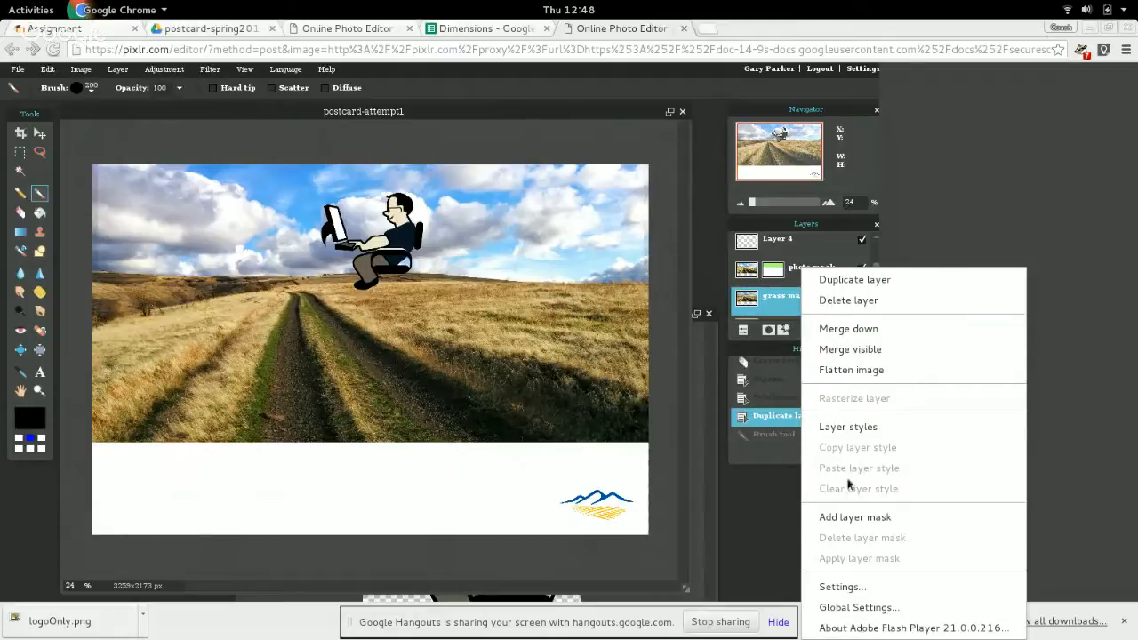
left_click(855, 517)
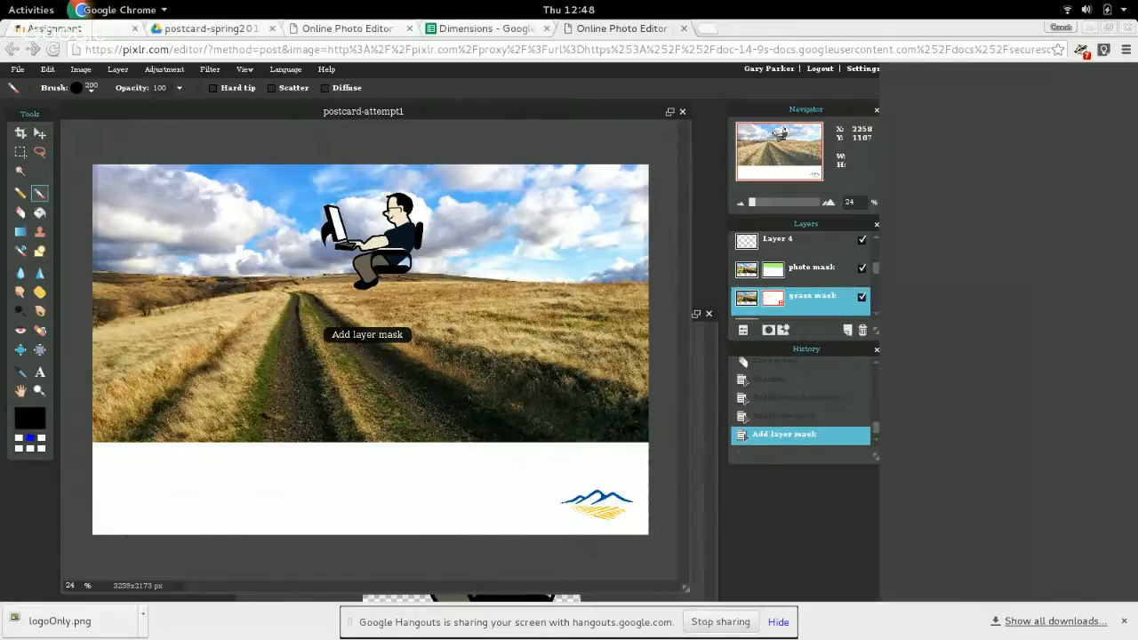
mouse_move(271, 308)
left_mouse_down()
mouse_move(98, 282)
mouse_move(424, 280)
mouse_move(610, 294)
mouse_move(642, 320)
mouse_move(640, 434)
mouse_move(583, 430)
left_mouse_up()
mouse_move(447, 437)
left_mouse_down()
mouse_move(107, 443)
mouse_move(92, 314)
mouse_move(105, 303)
mouse_move(125, 429)
mouse_move(136, 429)
mouse_move(130, 312)
mouse_move(640, 322)
mouse_move(643, 356)
mouse_move(619, 414)
mouse_move(625, 353)
mouse_move(601, 343)
mouse_move(588, 407)
mouse_move(602, 375)
mouse_move(595, 356)
mouse_move(563, 353)
mouse_move(557, 419)
mouse_move(537, 329)
mouse_move(518, 417)
mouse_move(510, 328)
mouse_move(488, 405)
mouse_move(481, 330)
mouse_move(464, 433)
mouse_move(455, 331)
mouse_move(441, 435)
mouse_move(431, 323)
mouse_move(409, 412)
mouse_move(392, 307)
mouse_move(396, 412)
mouse_move(141, 405)
mouse_move(159, 393)
mouse_move(356, 393)
mouse_move(359, 370)
mouse_move(290, 389)
mouse_move(361, 370)
mouse_move(151, 364)
mouse_move(128, 338)
mouse_move(407, 352)
mouse_move(496, 572)
left_mouse_up()
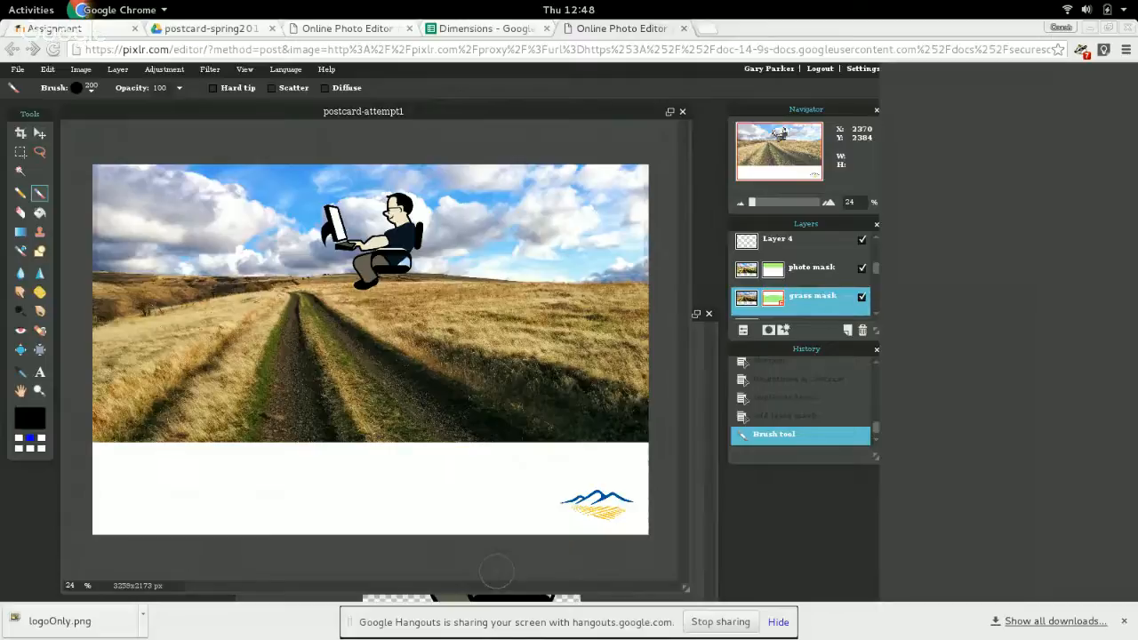
Try a Desaturate adjustment on the "grass mask" layer, and revert it.
left_click(173, 74)
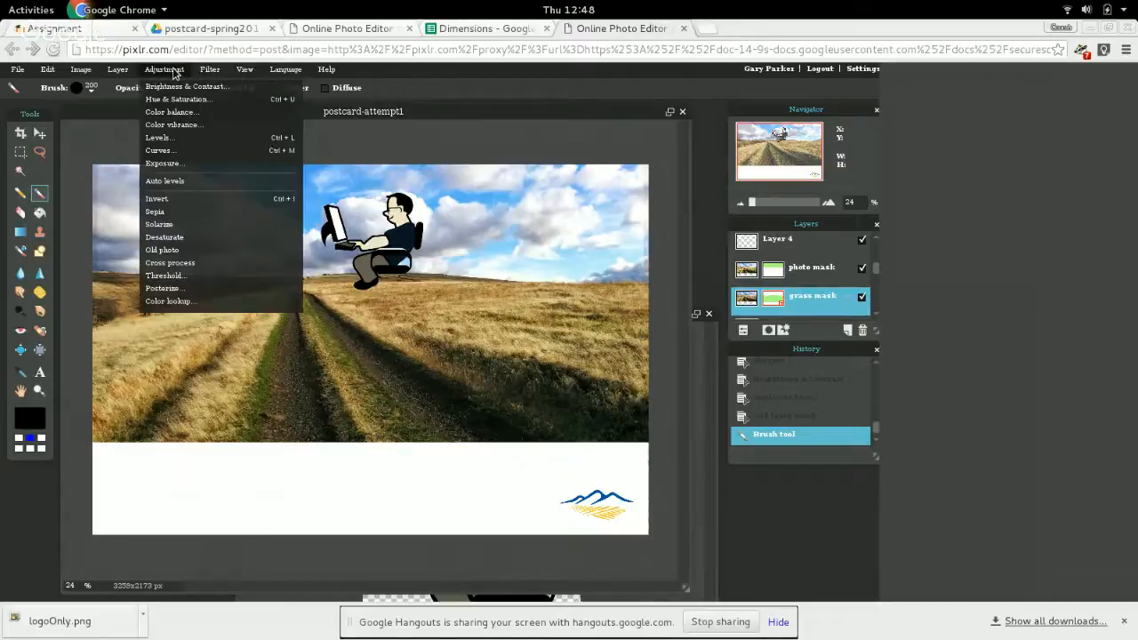
left_click(188, 245)
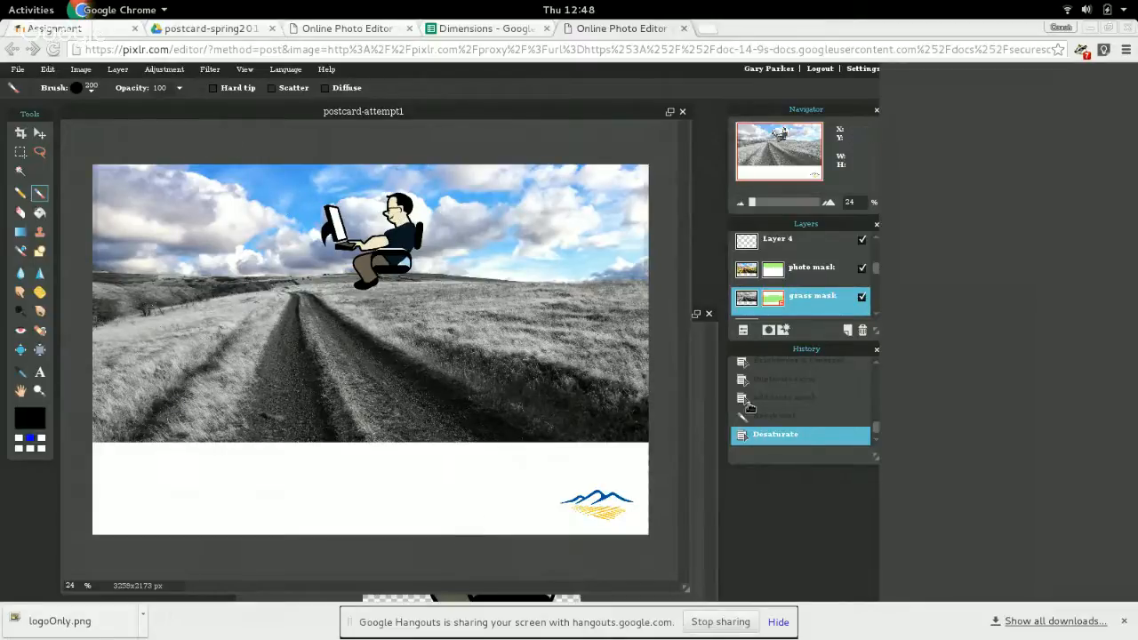
left_click(798, 416)
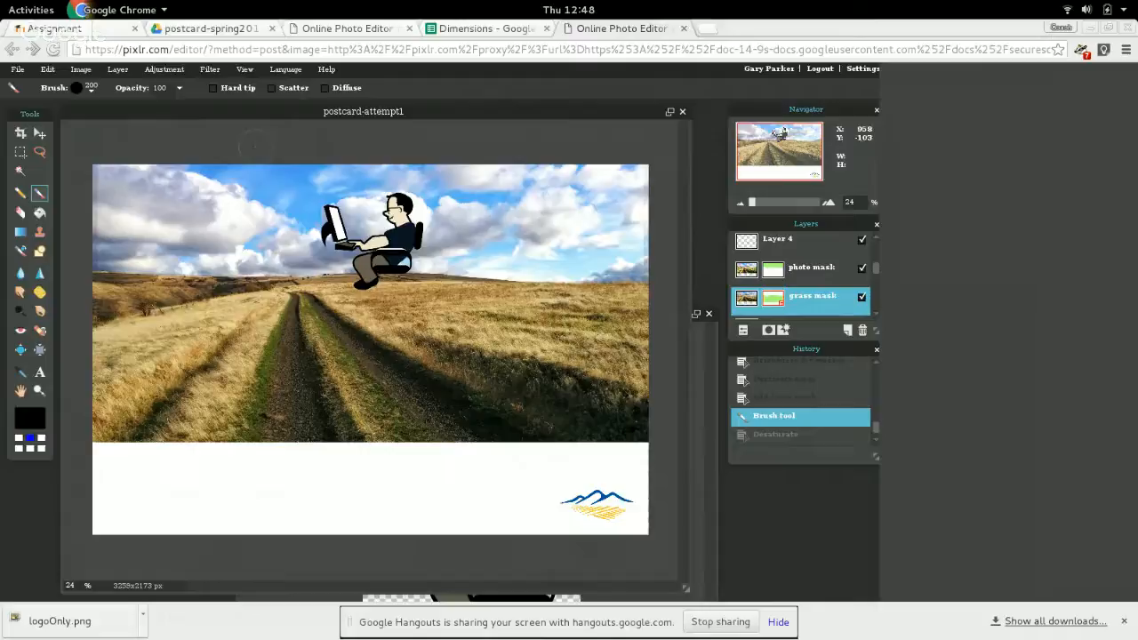
Apply the Sepia adjustment to the "grass mask" layer.
left_click(177, 75)
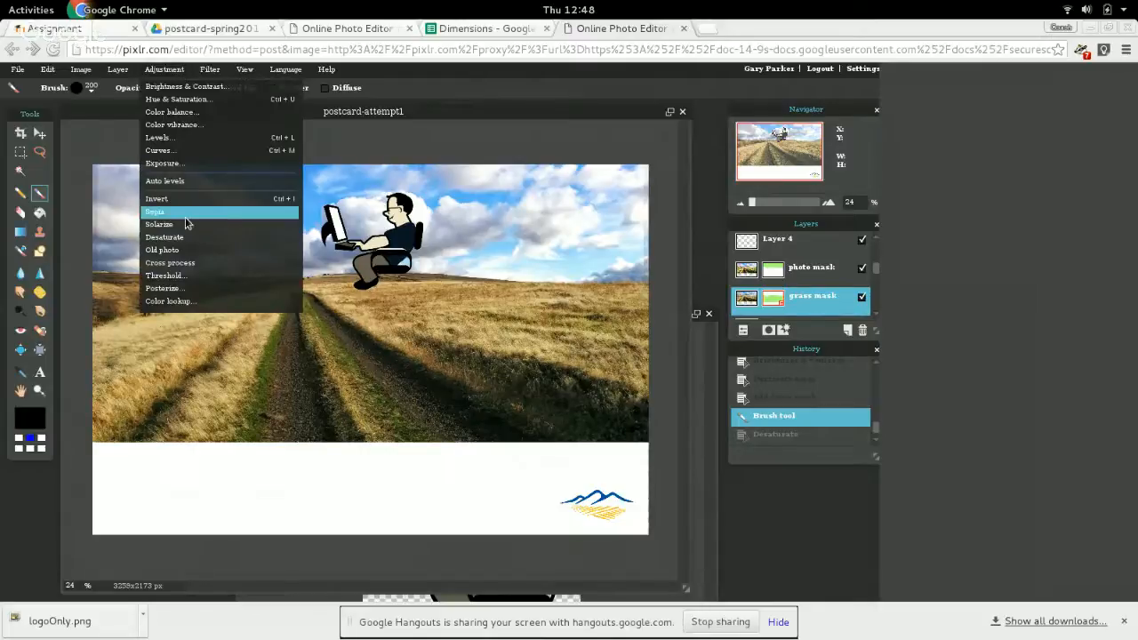
left_click(185, 212)
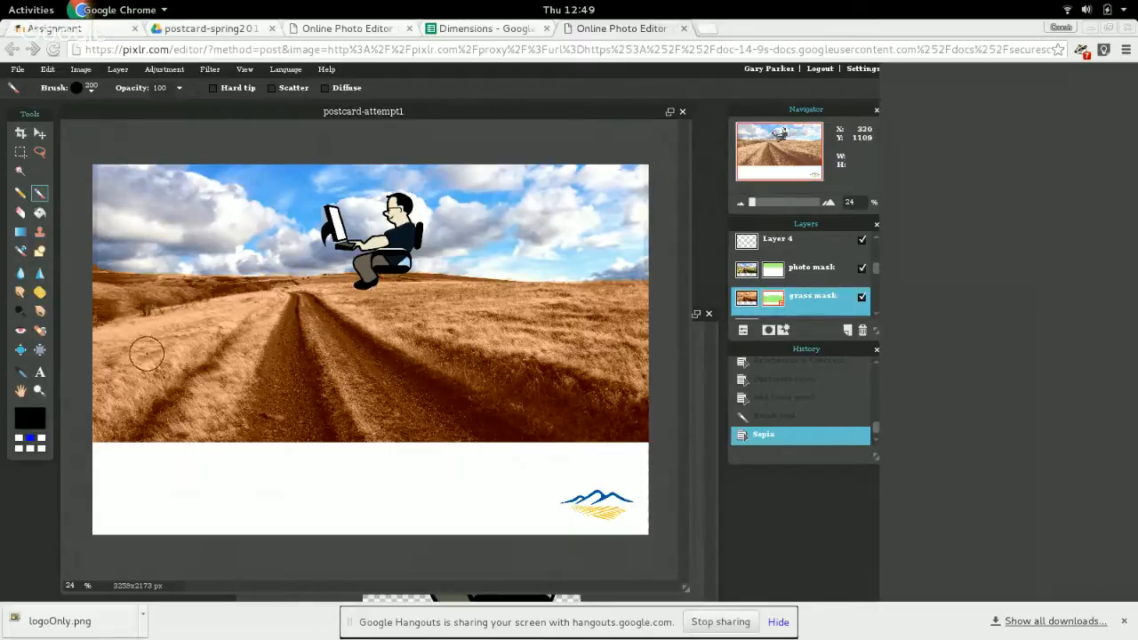
Rename "Layer 4" to "logo".
left_click(38, 374)
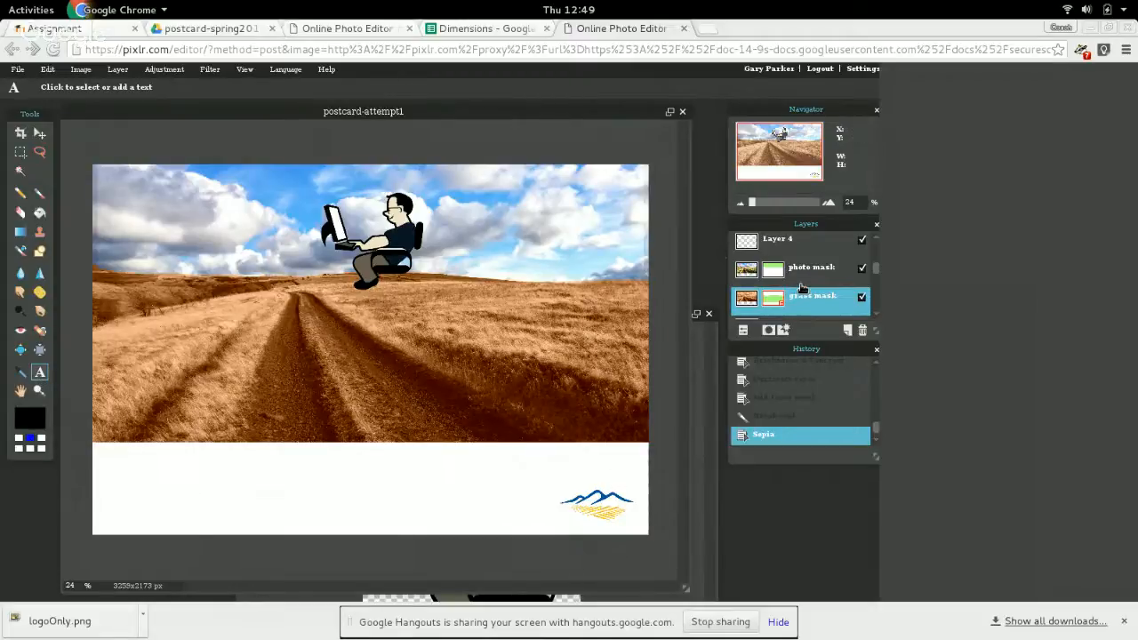
scroll(802, 284, "down", 3)
scroll(803, 285, "up", 1)
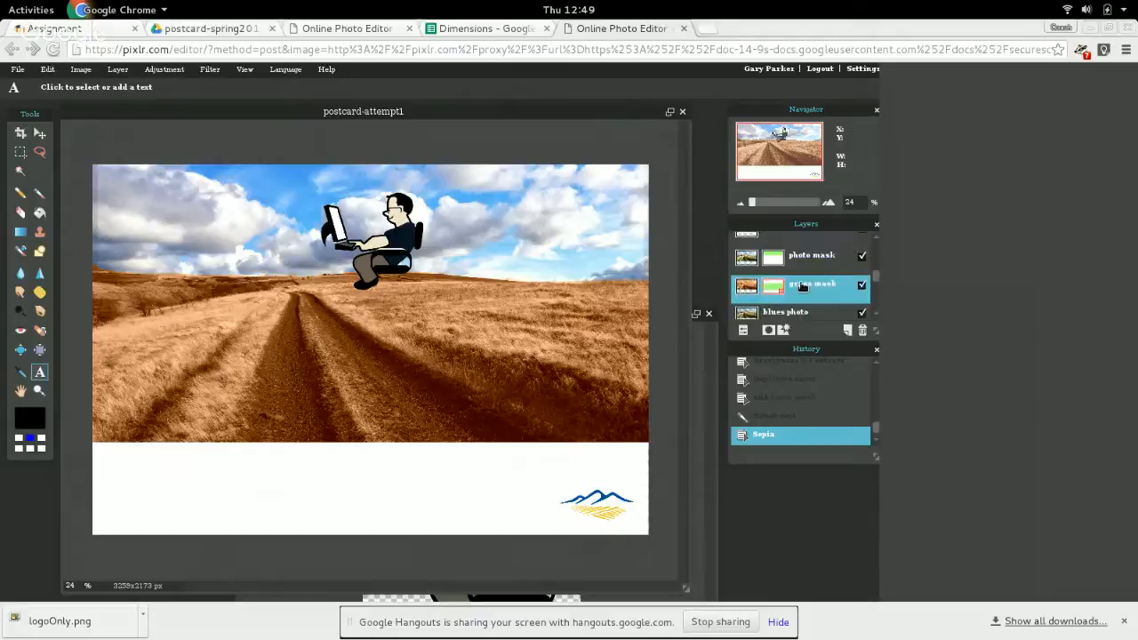
scroll(803, 287, "up", 1)
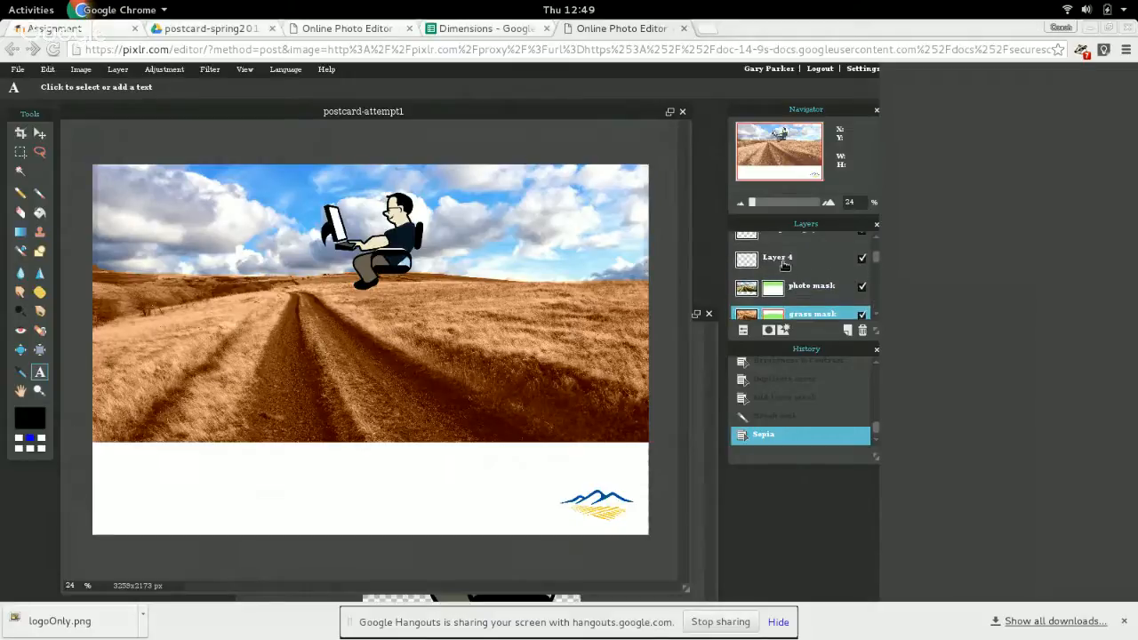
double_click(783, 259)
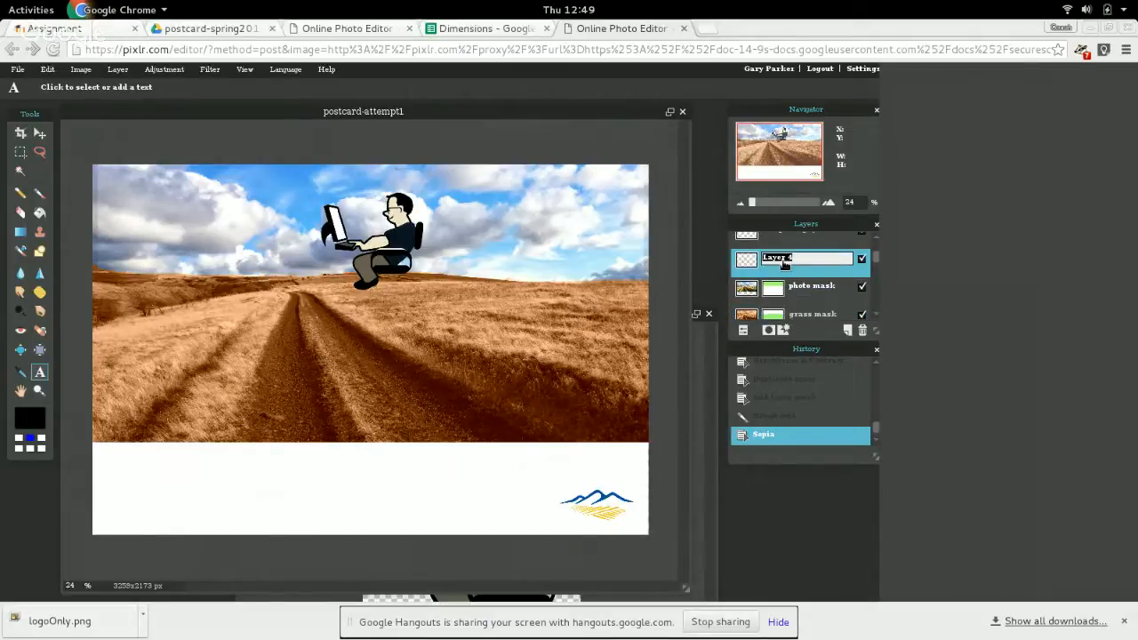
type("logo")
key("Return")
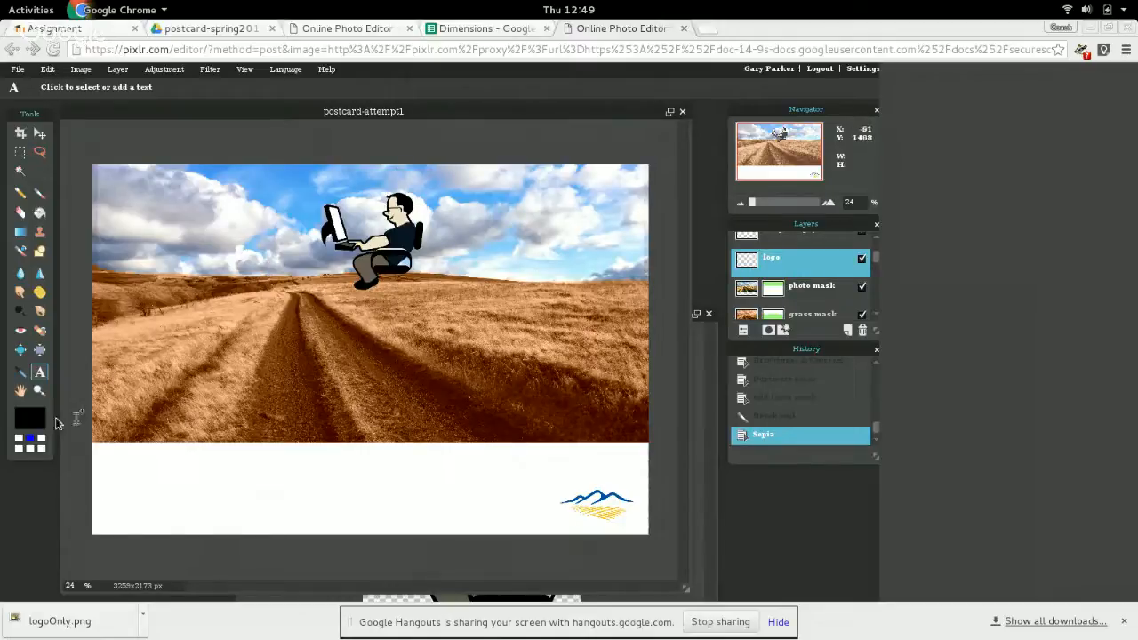
Sample the blue of the logo's mountains and add the text "Blue Mountain Community College" at size 114 to the white strip.
left_click(20, 371)
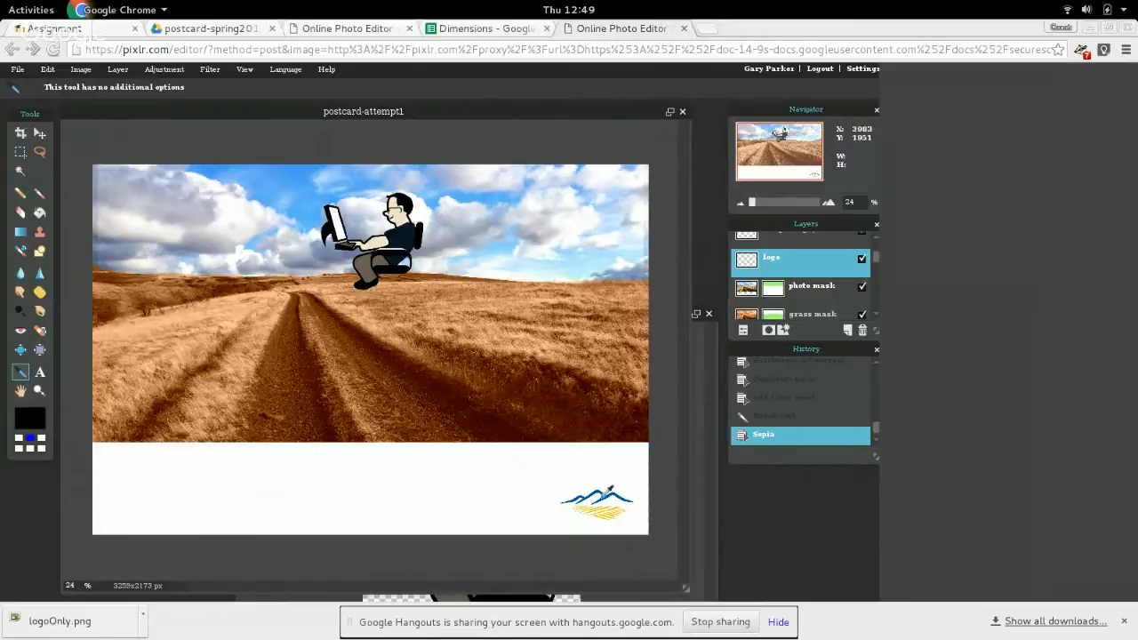
left_click(612, 490)
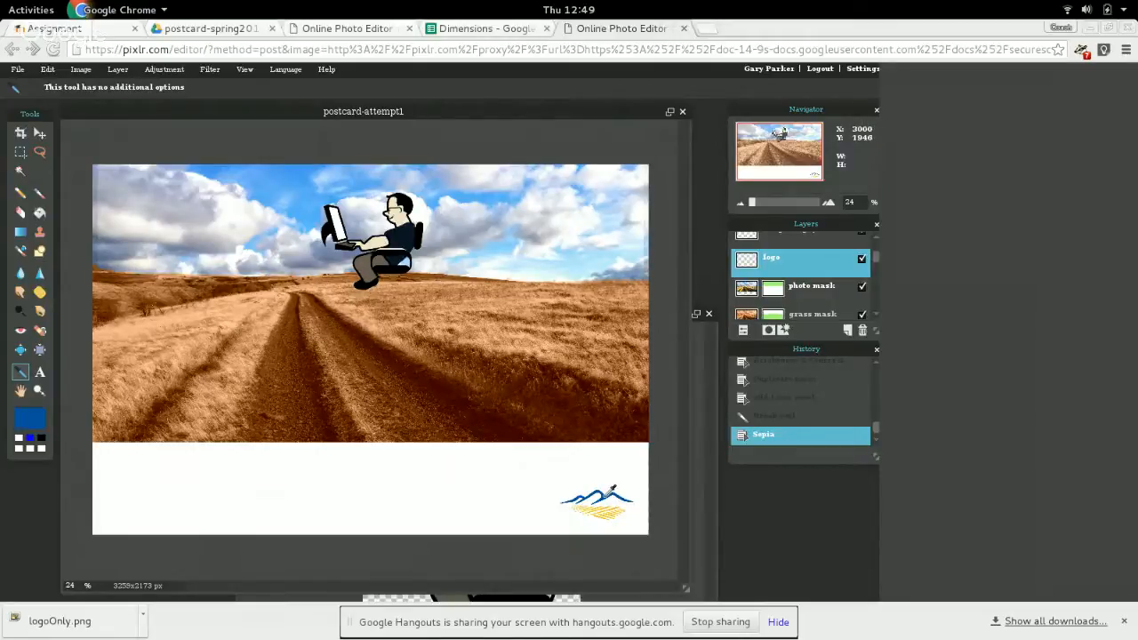
left_click(41, 373)
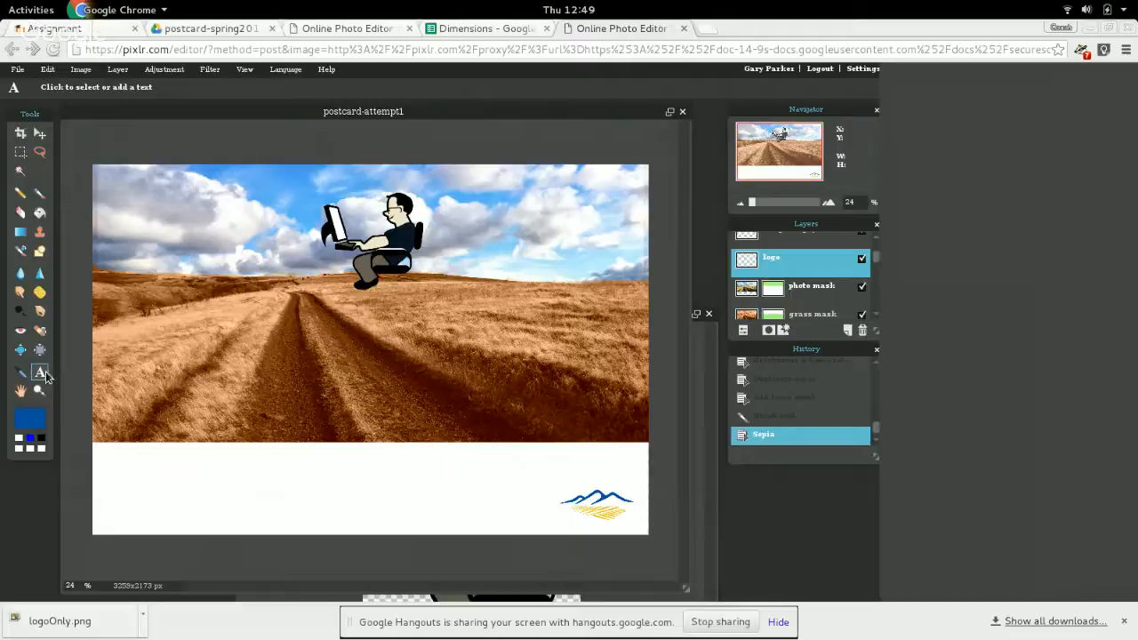
left_click(117, 461)
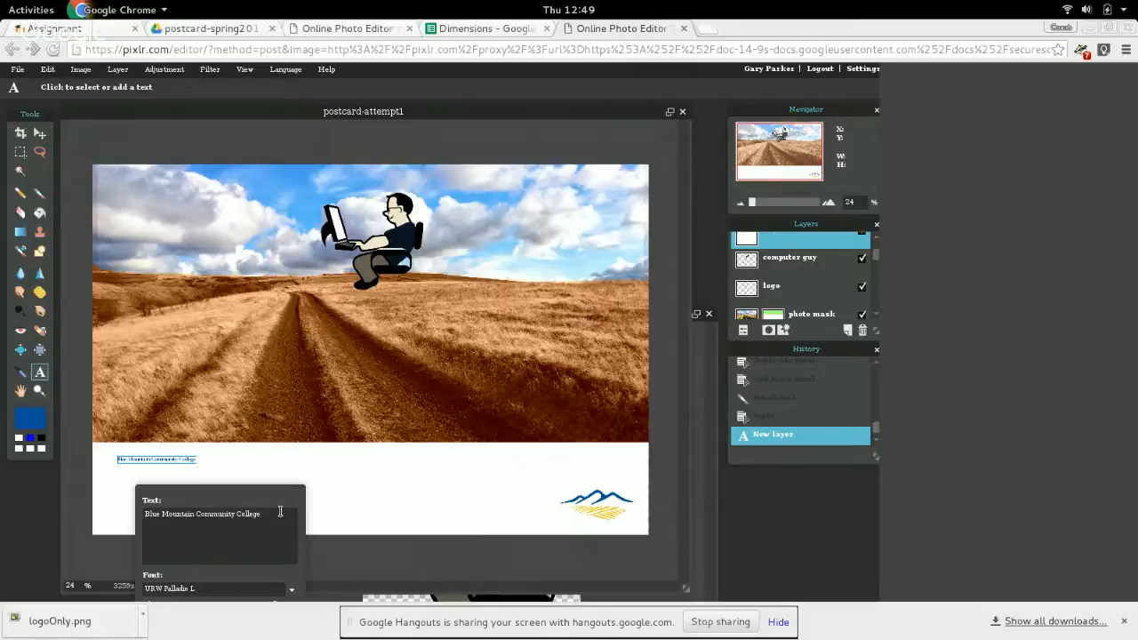
left_click_drag(287, 501, 571, 322)
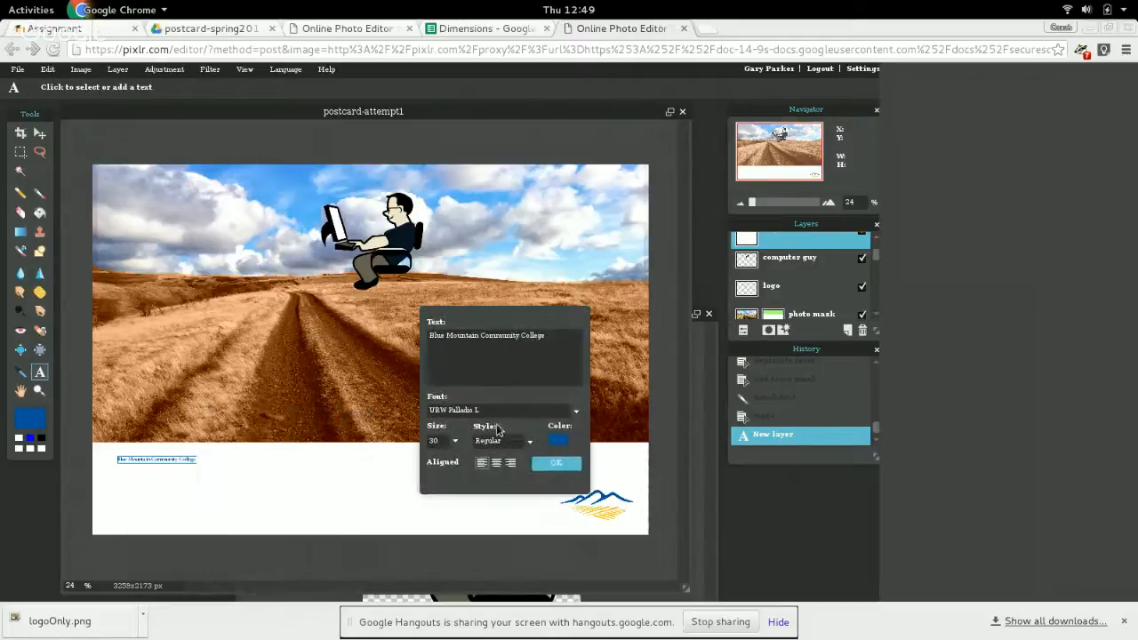
left_click(455, 442)
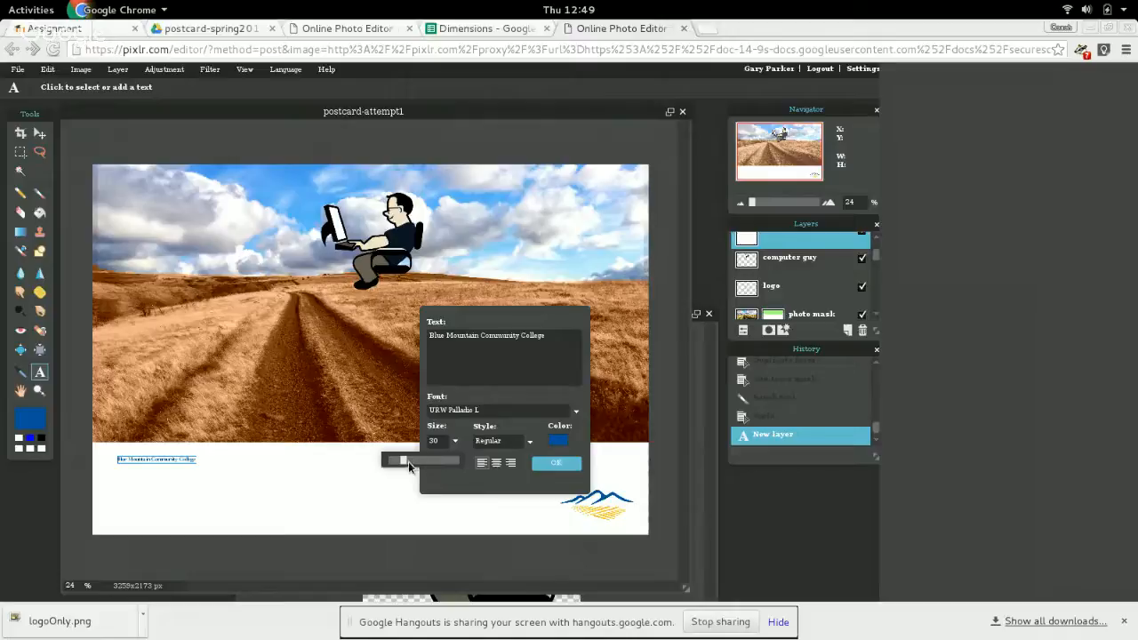
left_click_drag(405, 462, 449, 471)
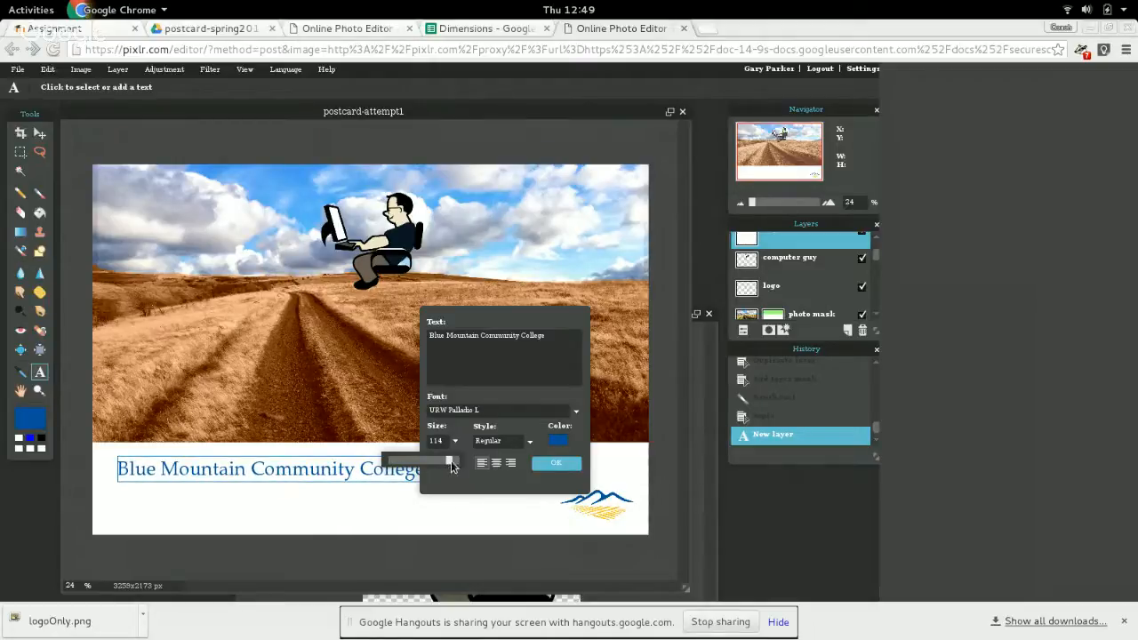
left_click(552, 472)
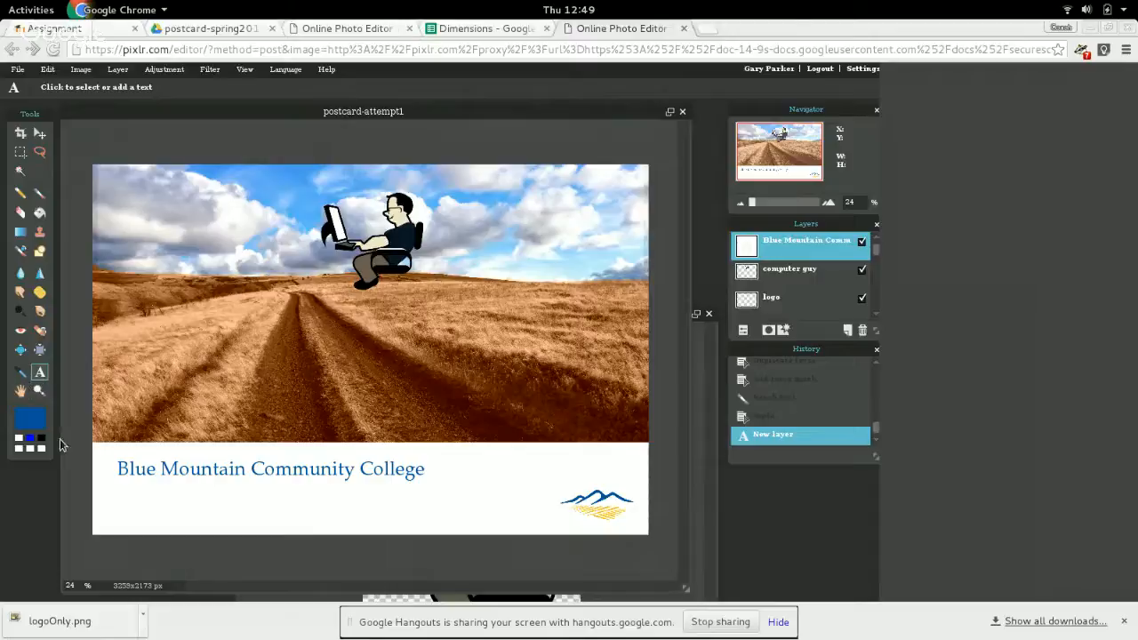
Add a second text below the college name reading "Explore Computer Science" and, on a new line, "and change the world!".
left_click(126, 487)
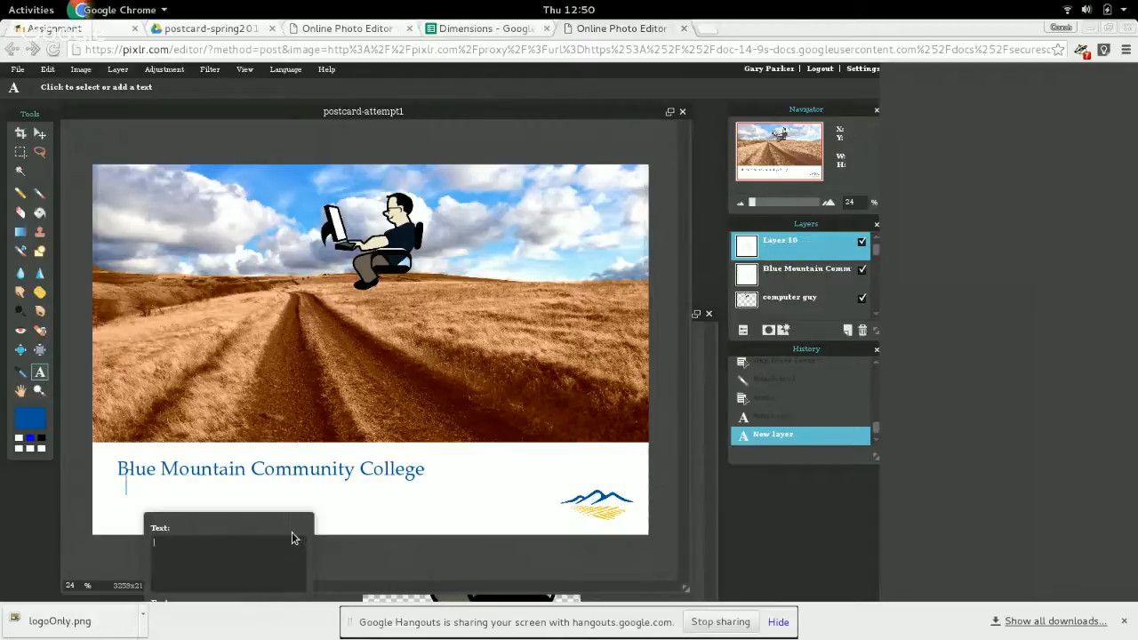
type("Explore Computer")
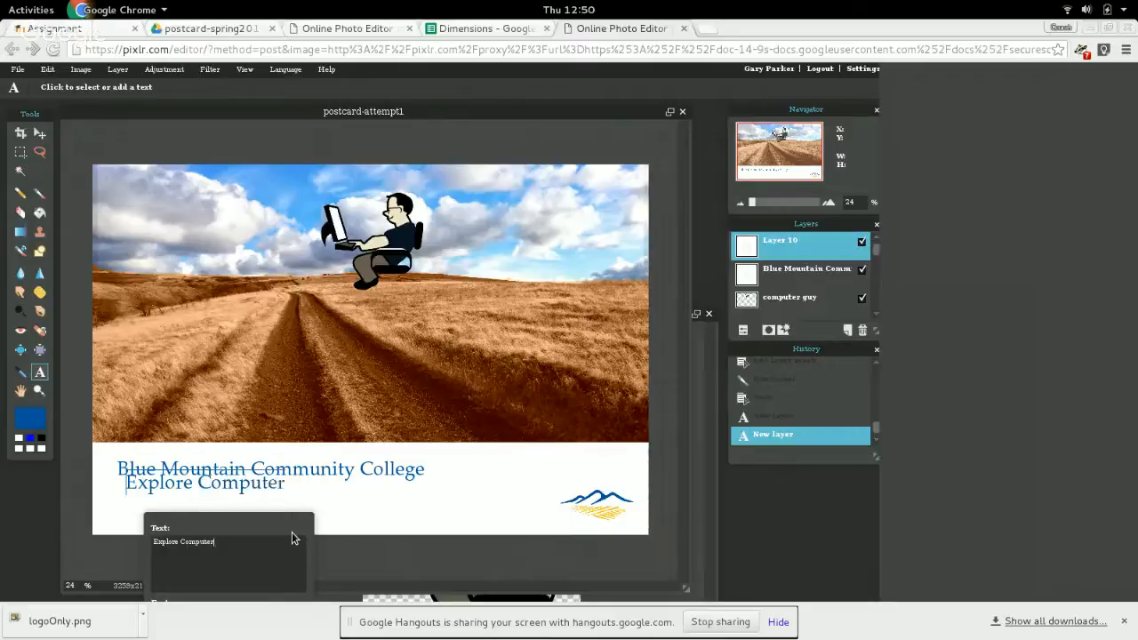
type(" S")
type("cinc")
type("nce")
type(" and")
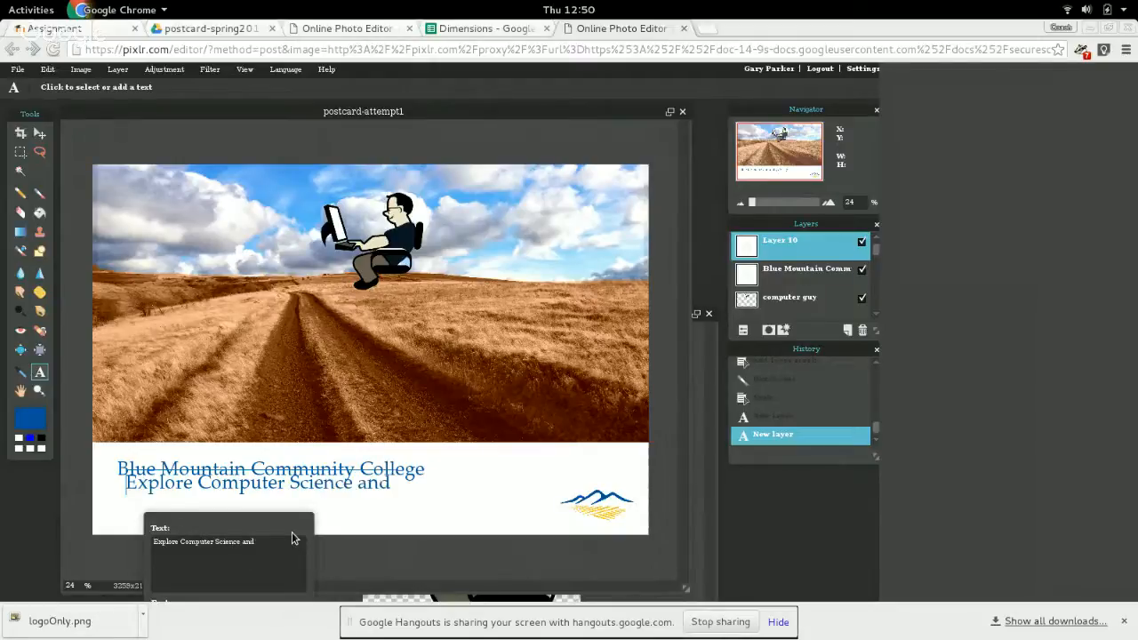
key("BackSpace")
key("Return")
type("and")
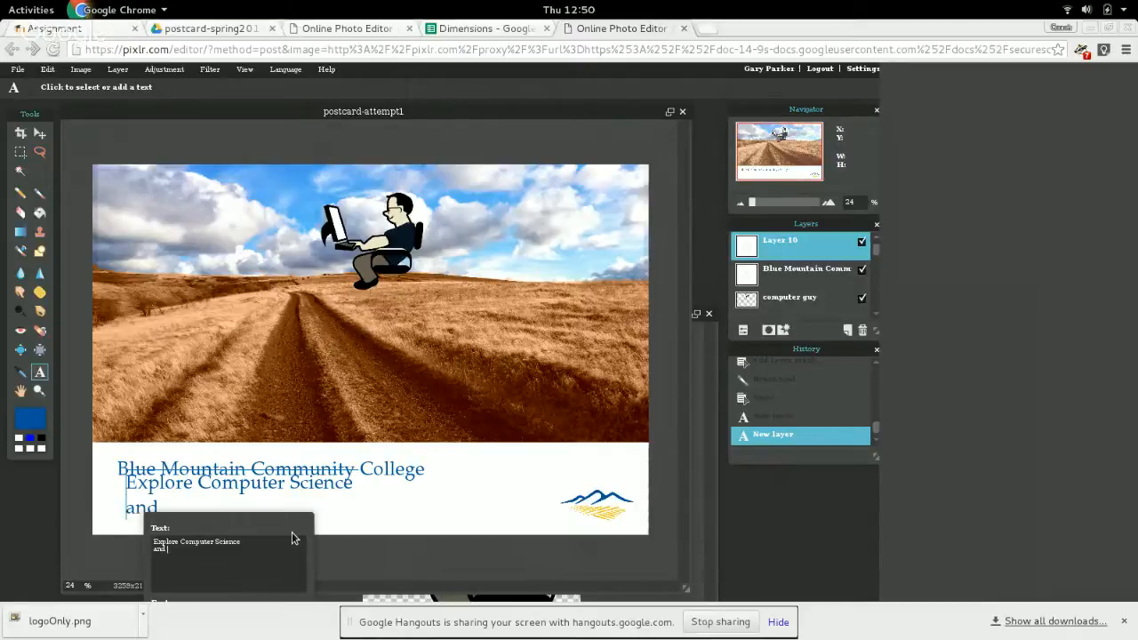
type(" change the world!")
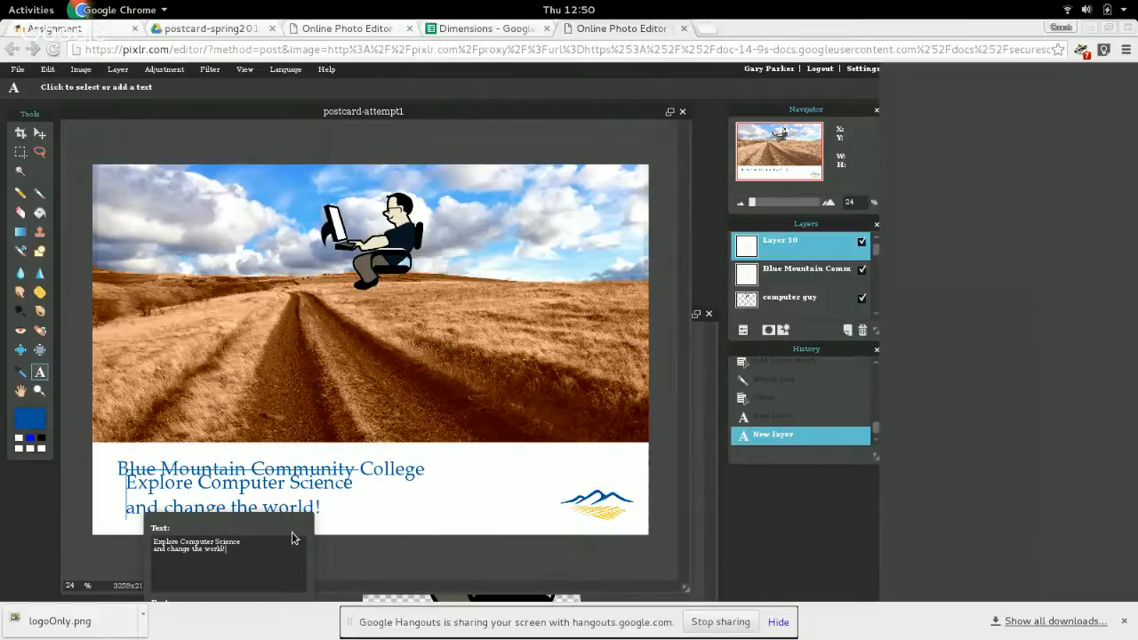
Centre-align the two-line tagline and place it under the right part of the college name, clear of its letters.
left_click_drag(287, 531, 645, 215)
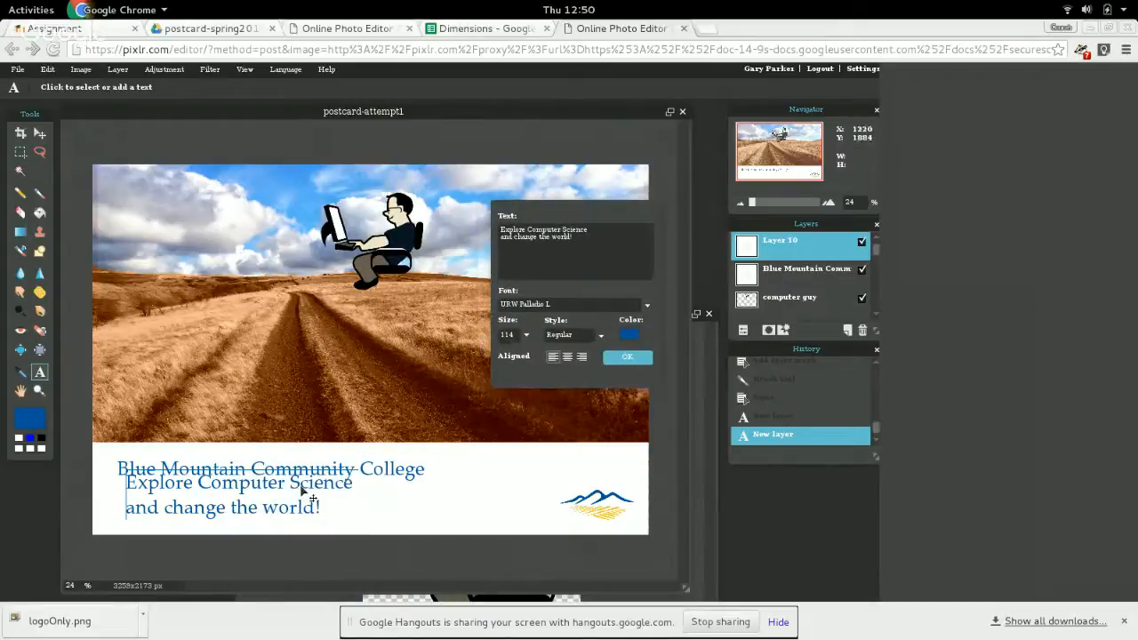
left_click_drag(301, 489, 356, 502)
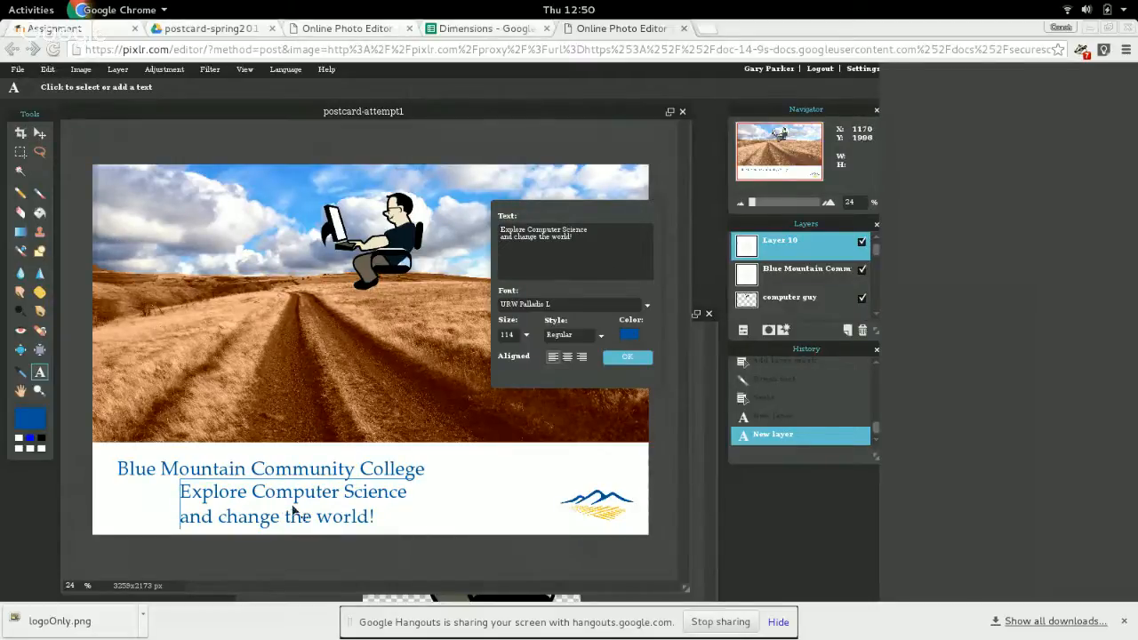
left_click(567, 357)
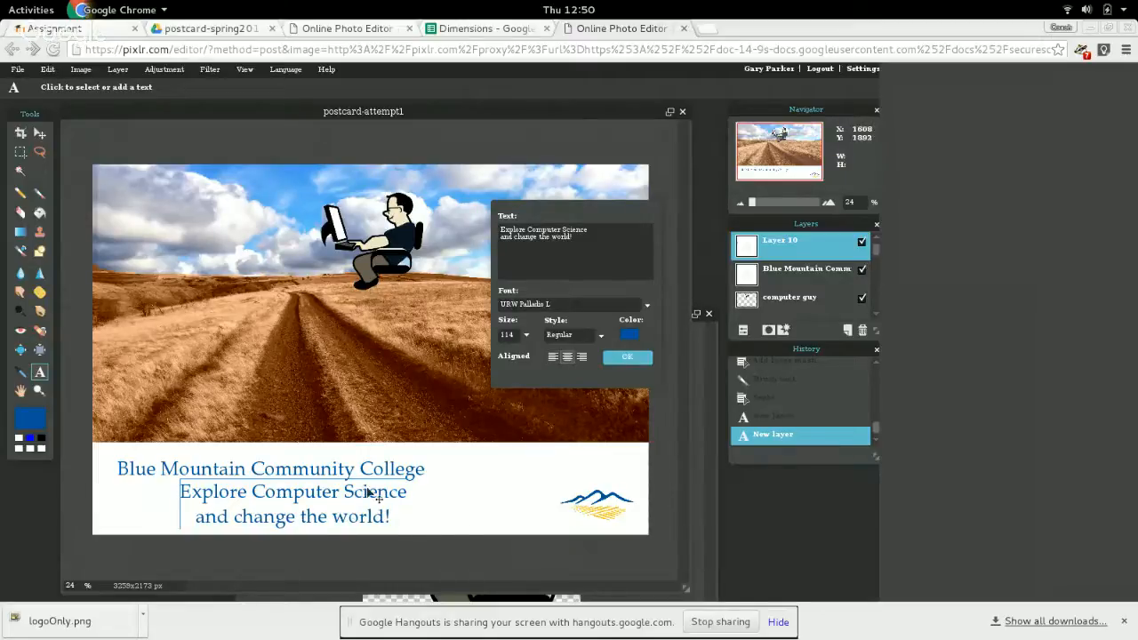
mouse_move(381, 493)
left_mouse_down()
mouse_move(449, 490)
mouse_move(400, 490)
left_mouse_up()
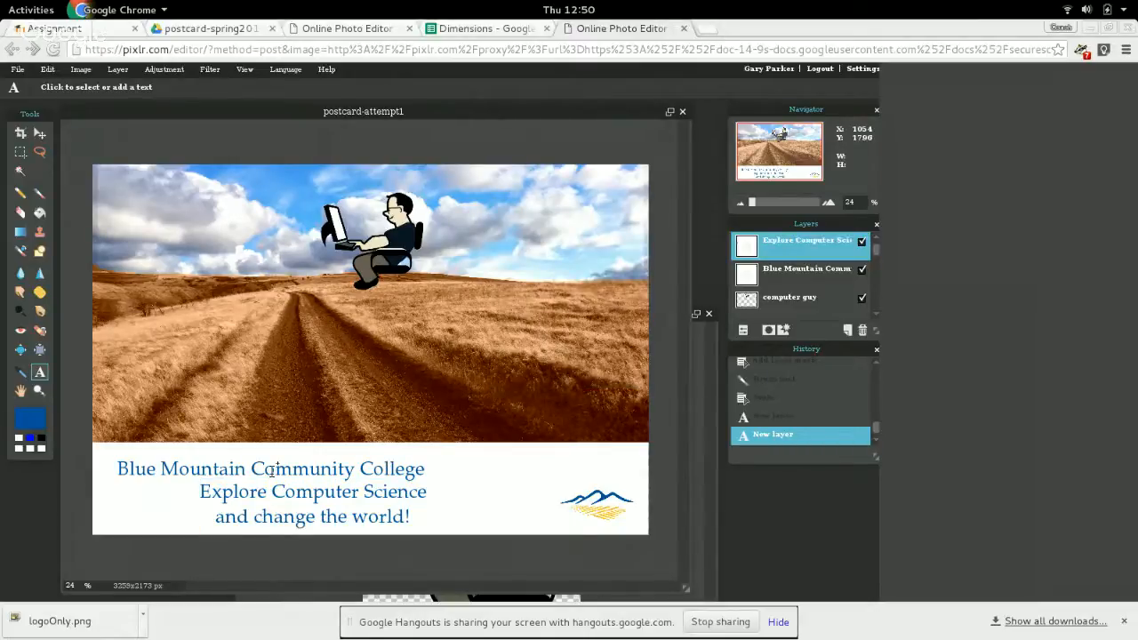
Move the "Blue Mountain Community College" text to the upper right of the white strip, above the logo.
left_click(39, 132)
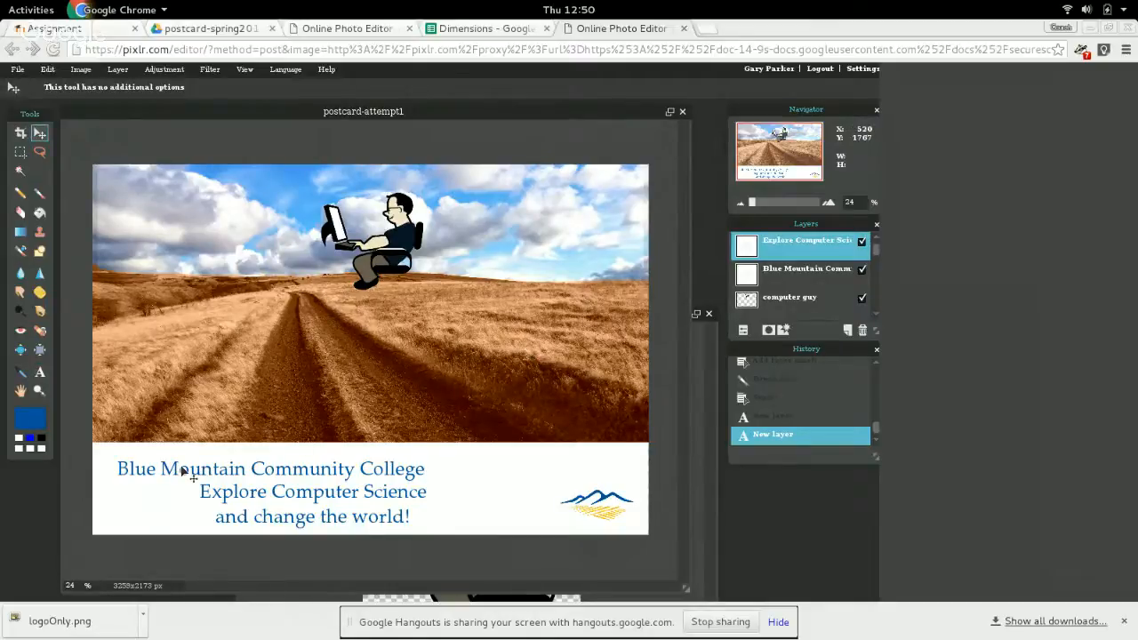
scroll(182, 471, "down", 2)
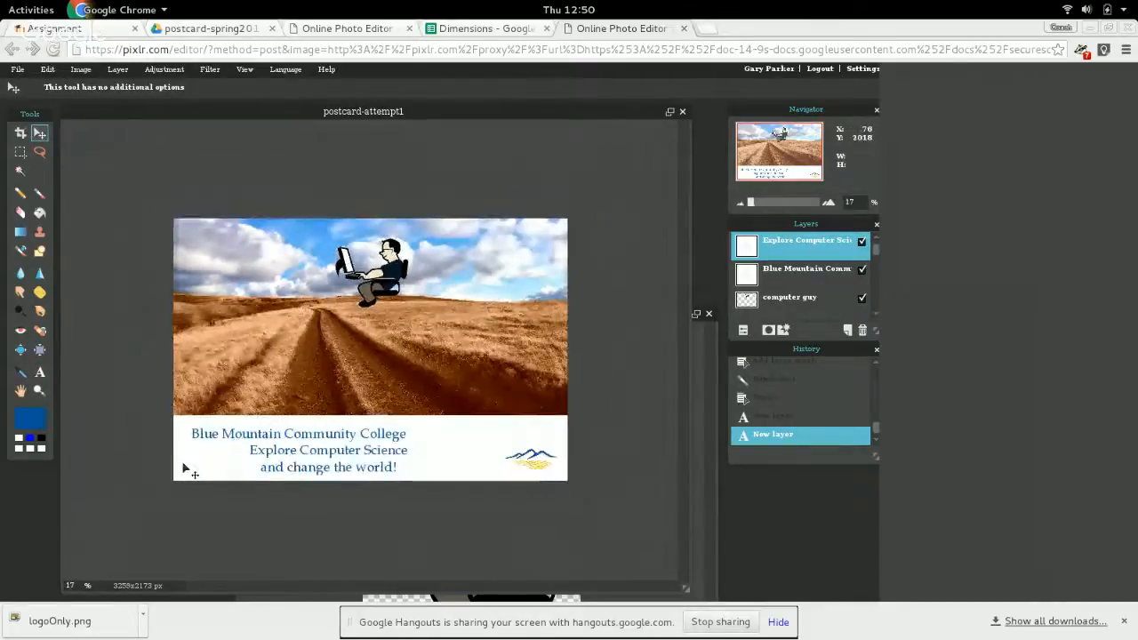
scroll(184, 469, "up", 2)
left_click_drag(247, 516, 248, 516)
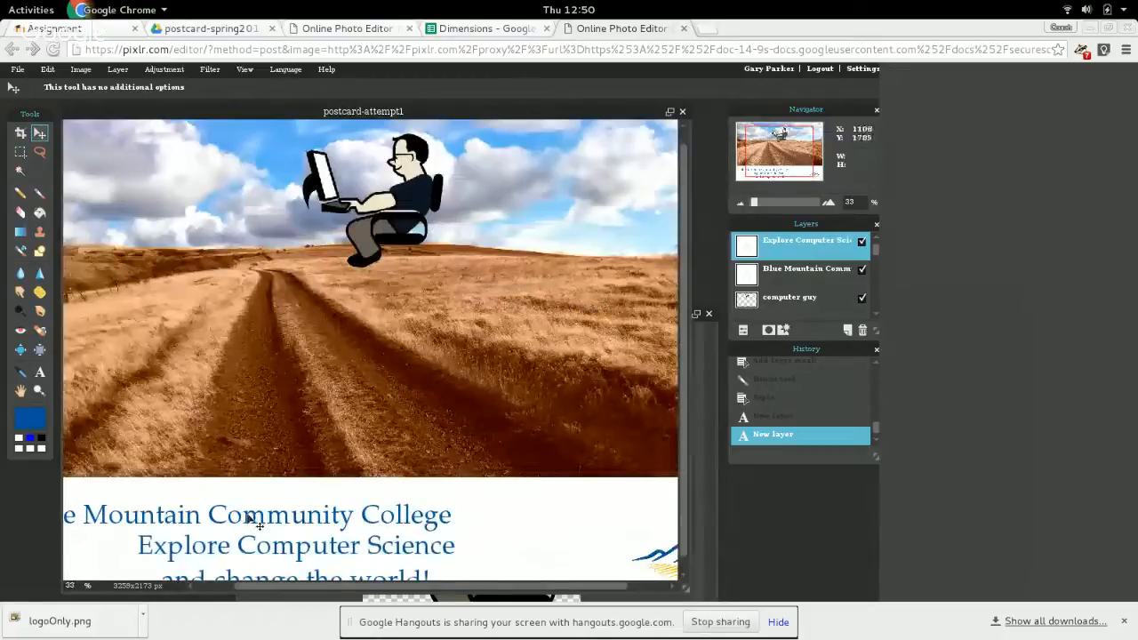
left_click(806, 268)
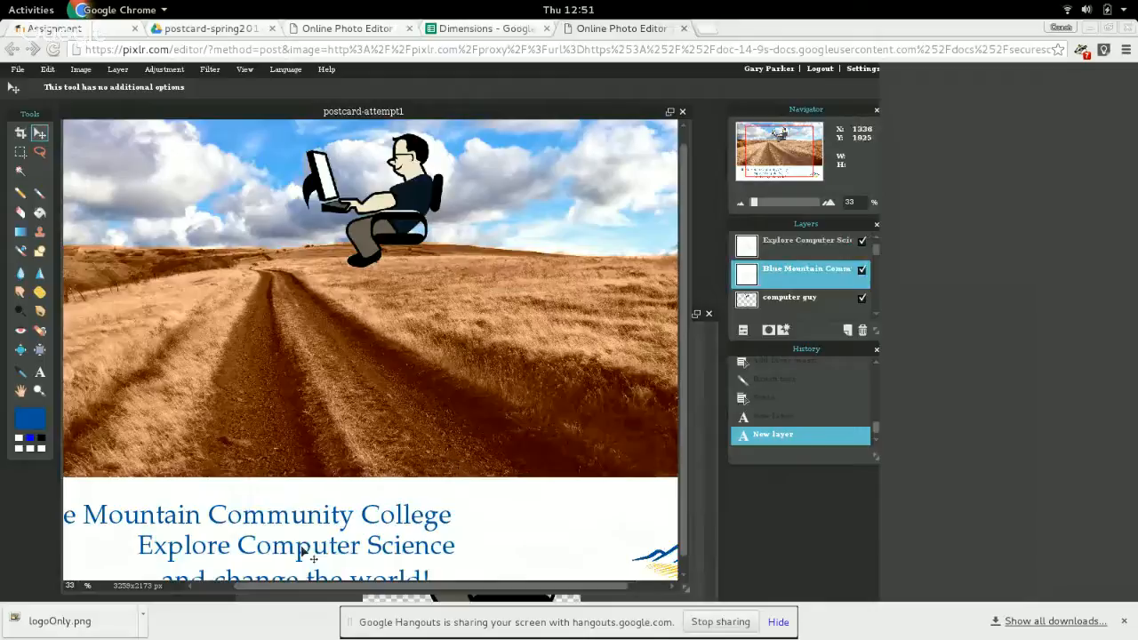
left_click_drag(319, 521, 554, 506)
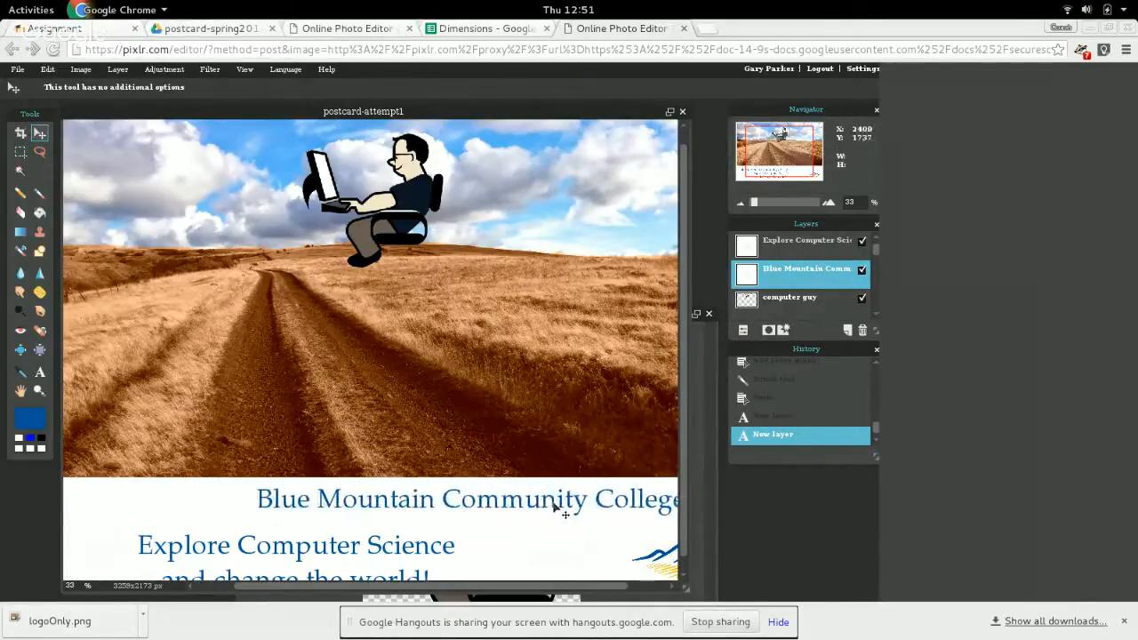
scroll(481, 451, "up", 1)
scroll(481, 451, "down", 3)
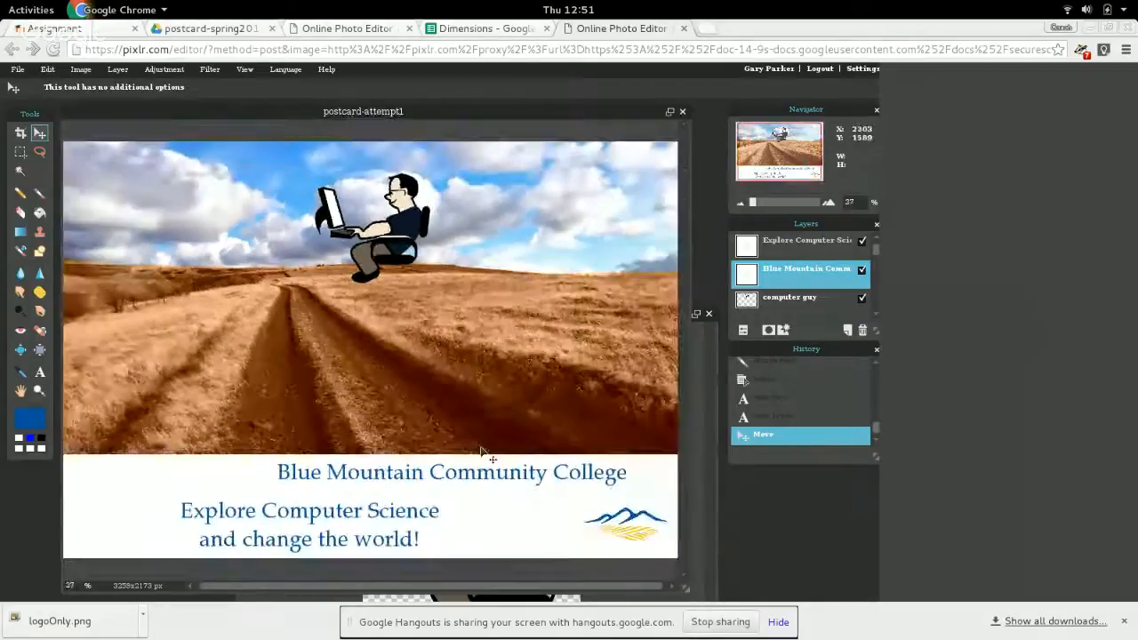
left_click_drag(532, 475, 584, 479)
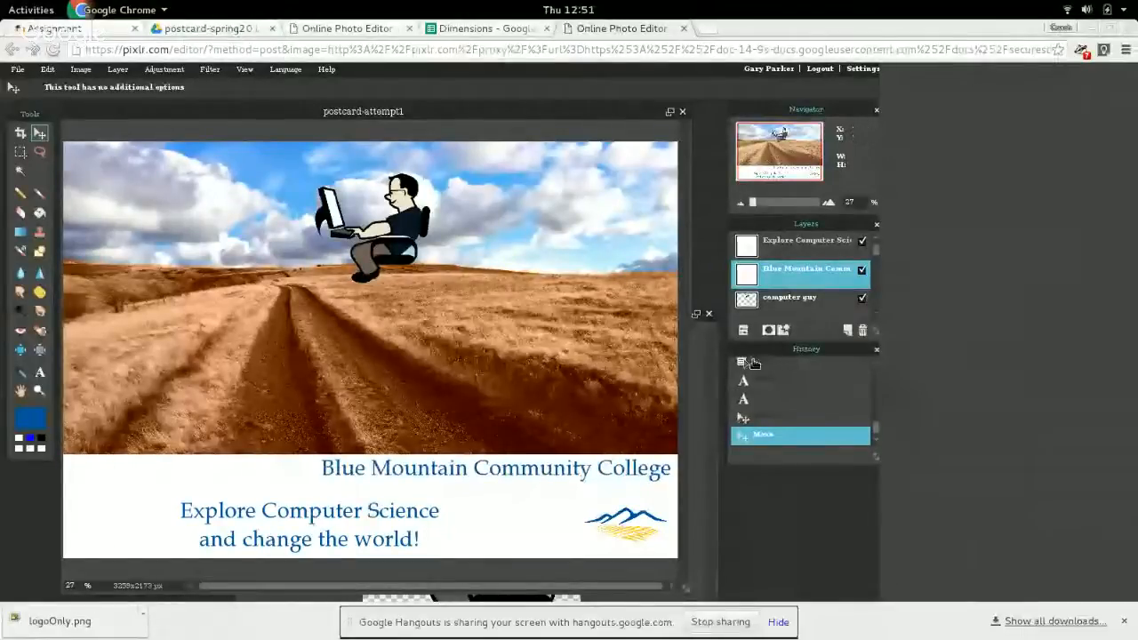
Shift the tagline slightly right and up in the white strip, and centre the college name directly above it.
left_click(827, 246)
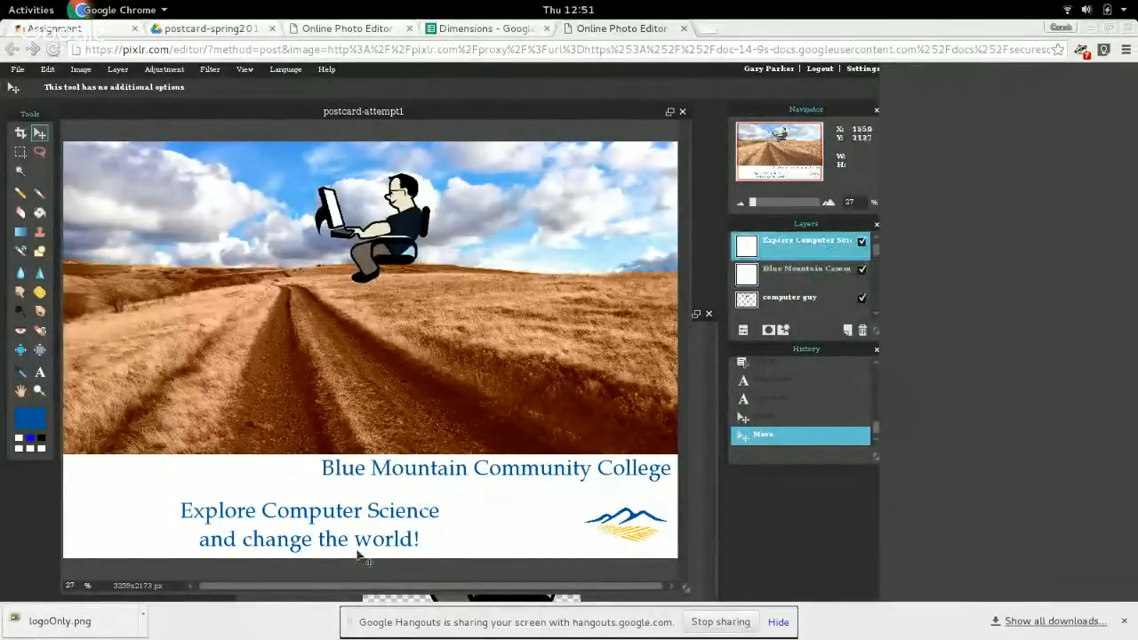
left_click_drag(357, 513, 401, 511)
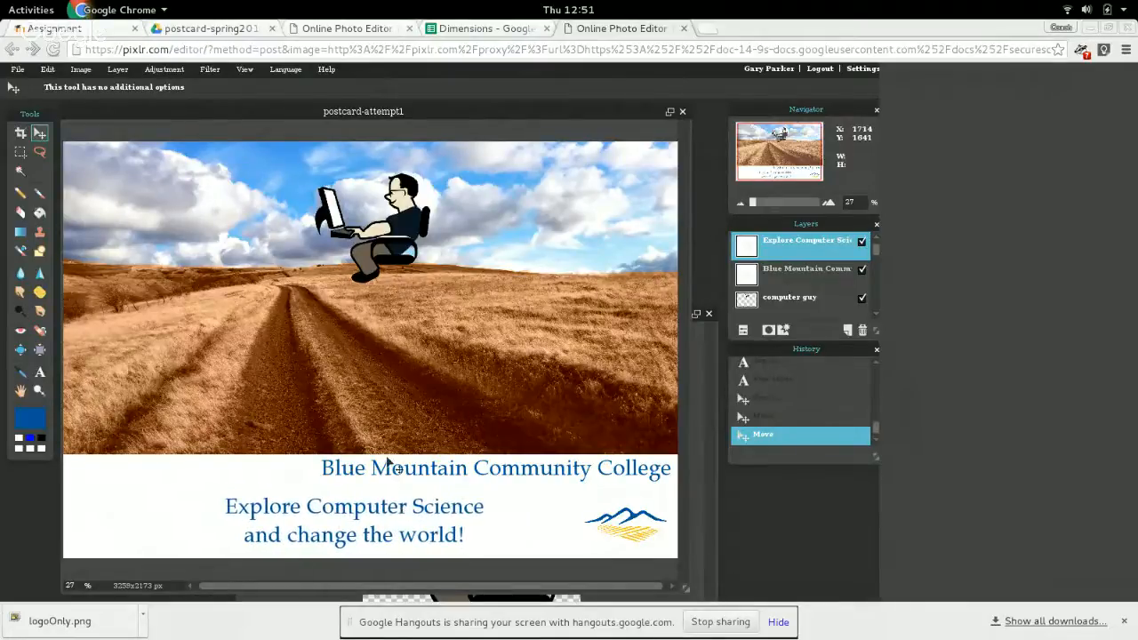
left_click(811, 270)
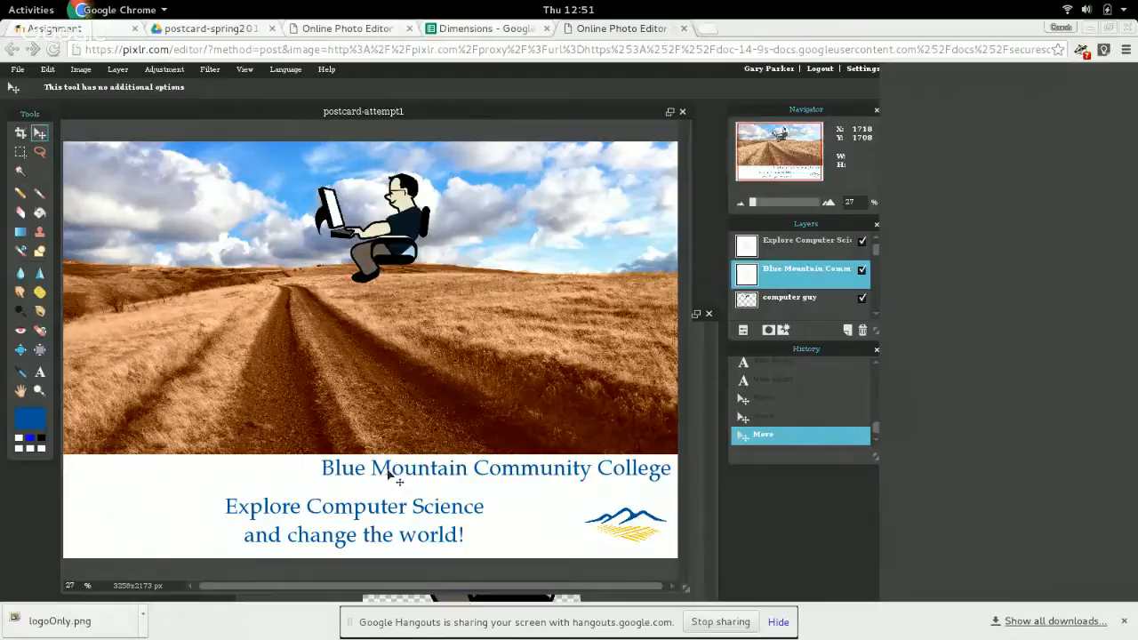
left_click_drag(387, 472, 251, 481)
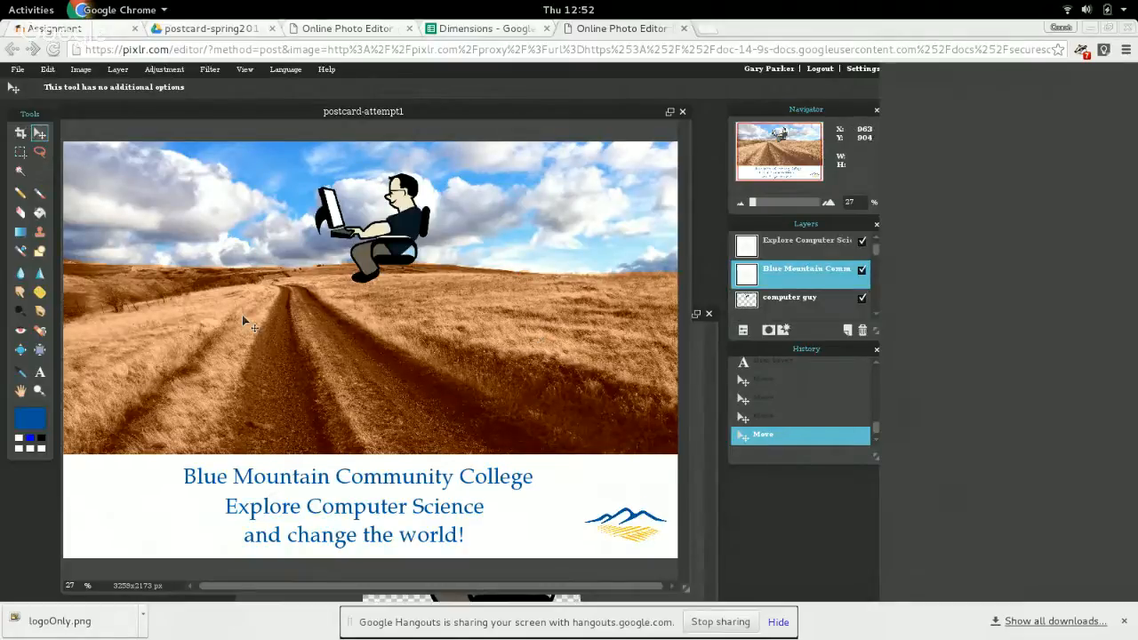
Save a copy of the postcard to Google Drive as postcard-final in the layered PXD format.
left_click(17, 70)
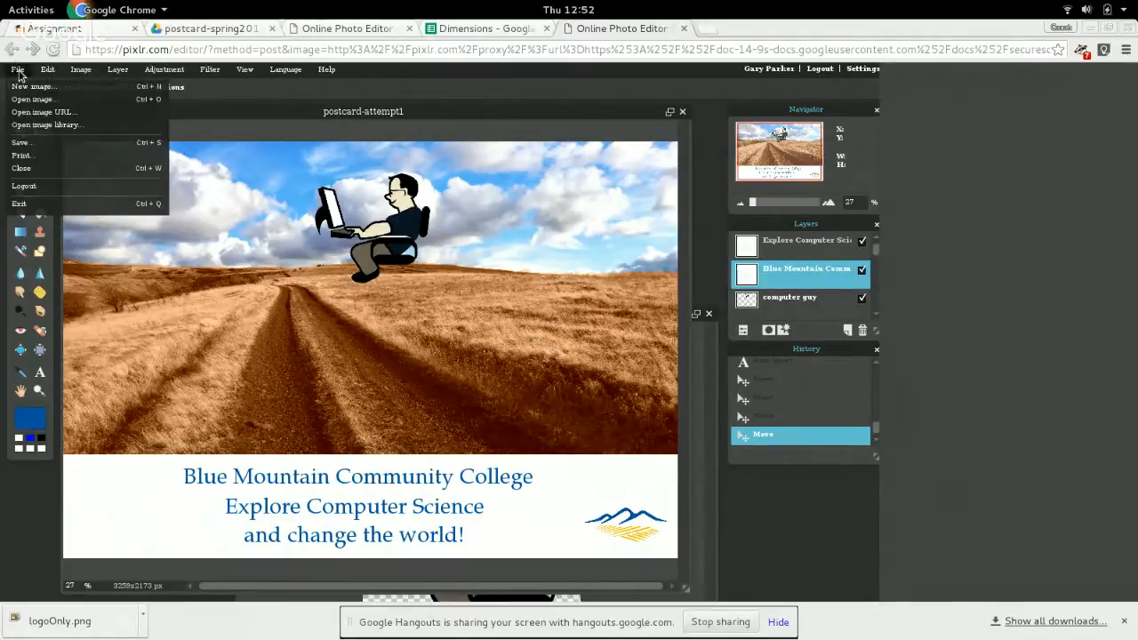
left_click(39, 143)
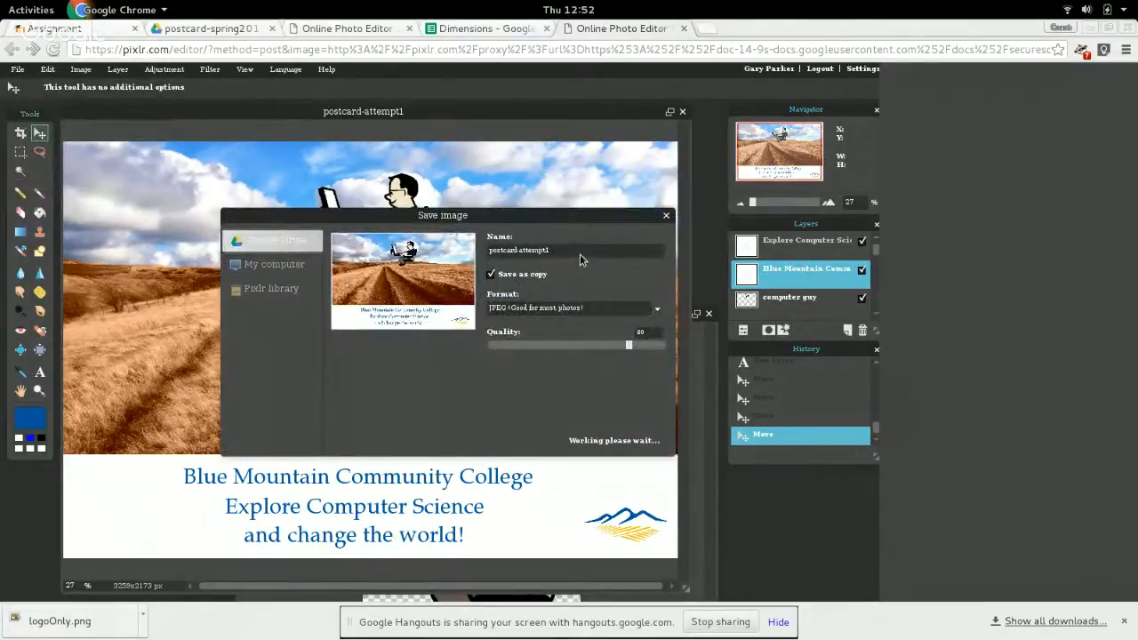
key("BackSpace")
key("BackSpace")
key("BackSpace")
key("BackSpace")
key("BackSpace")
key("BackSpace")
key("BackSpace")
key("BackSpace")
key("BackSpace")
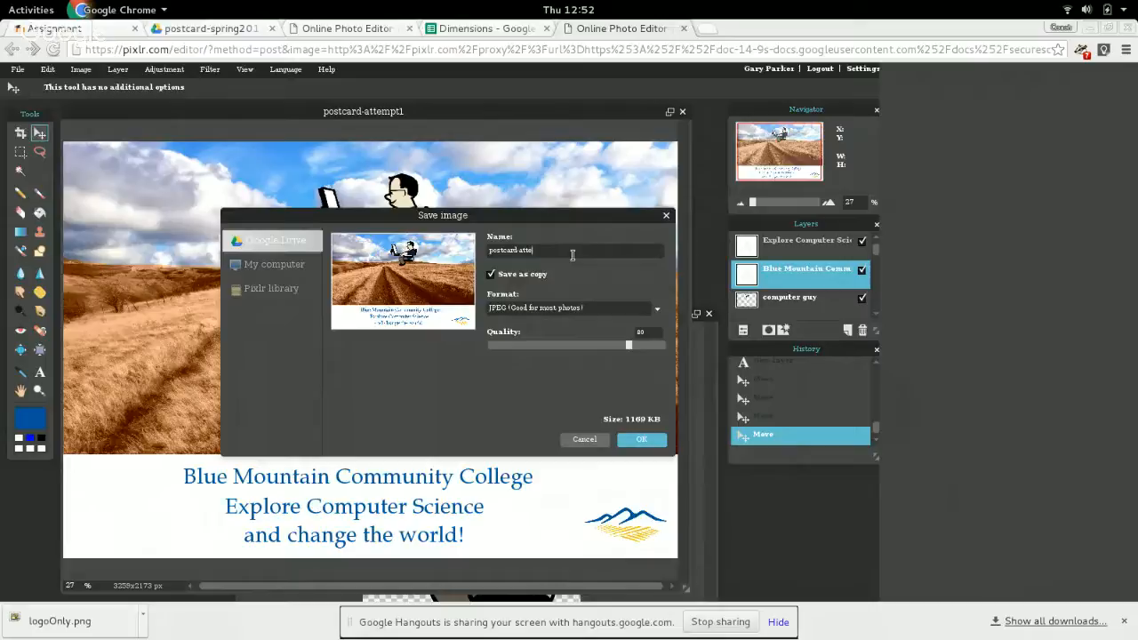
type("-final")
left_click(598, 307)
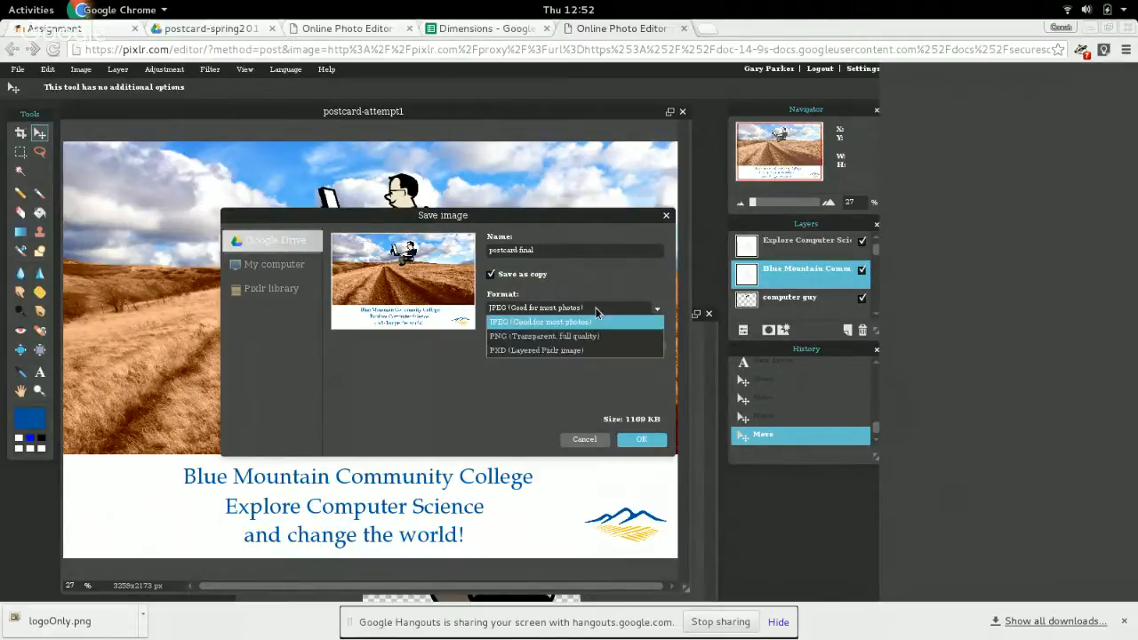
left_click(590, 350)
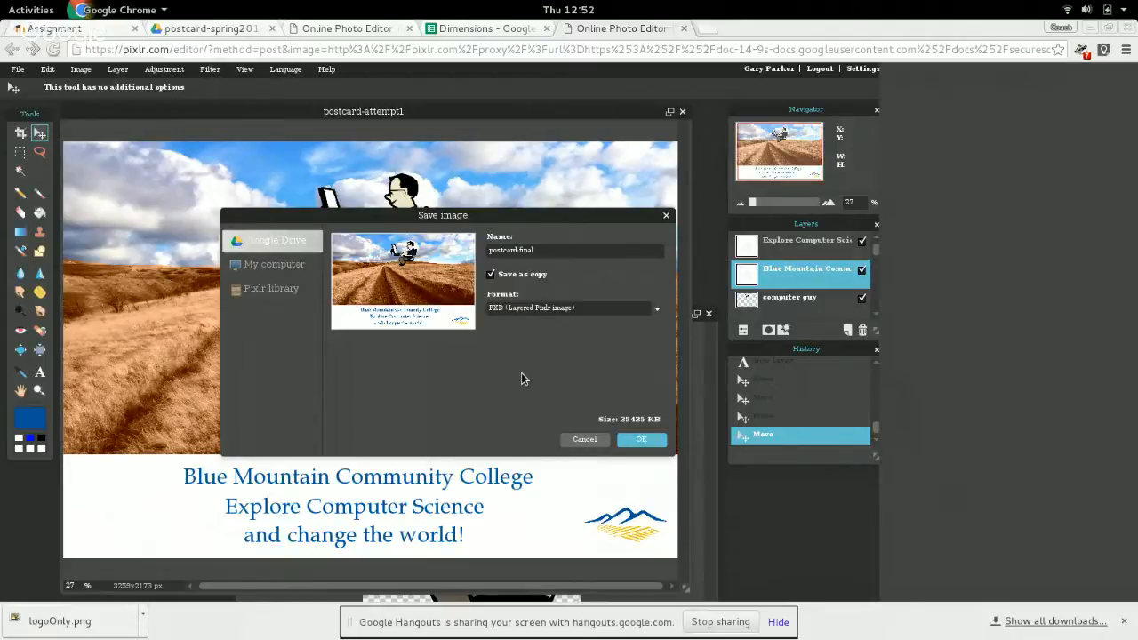
left_click(629, 436)
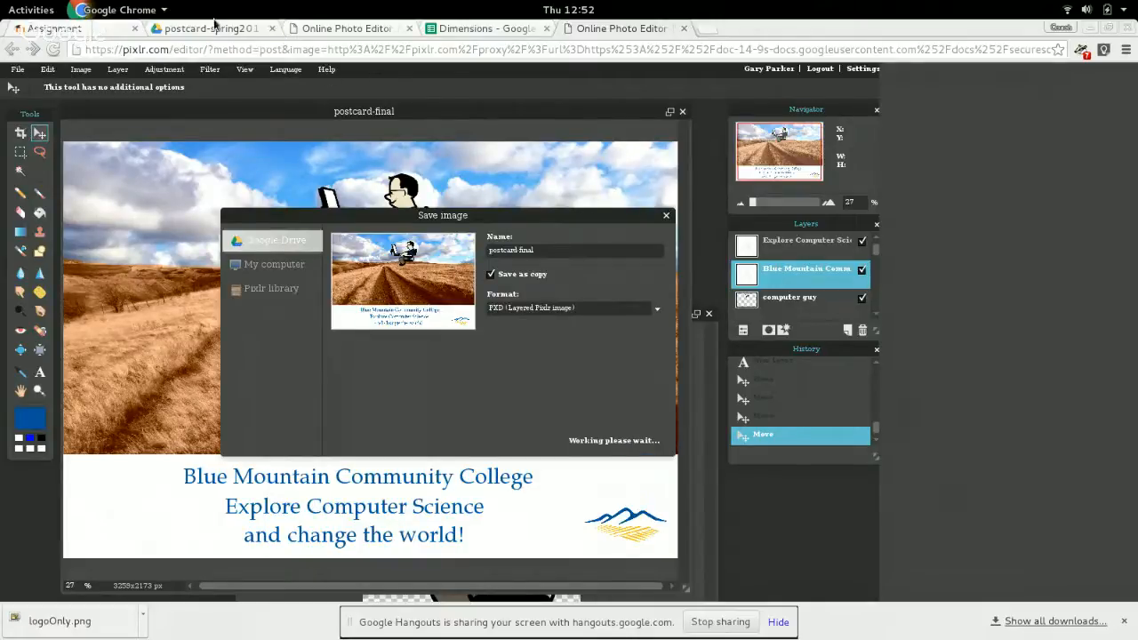
Check the assignment's turn-in list and save a full-quality PNG copy to Google Drive as postcard-final-fullres.
left_click(103, 33)
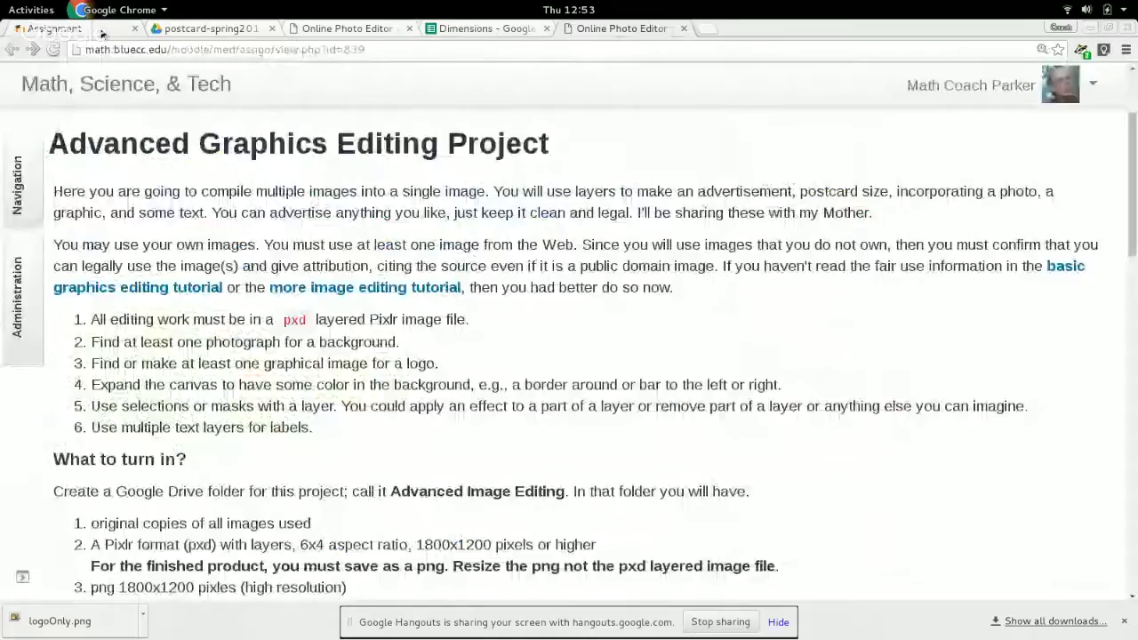
scroll(318, 403, "down", 3)
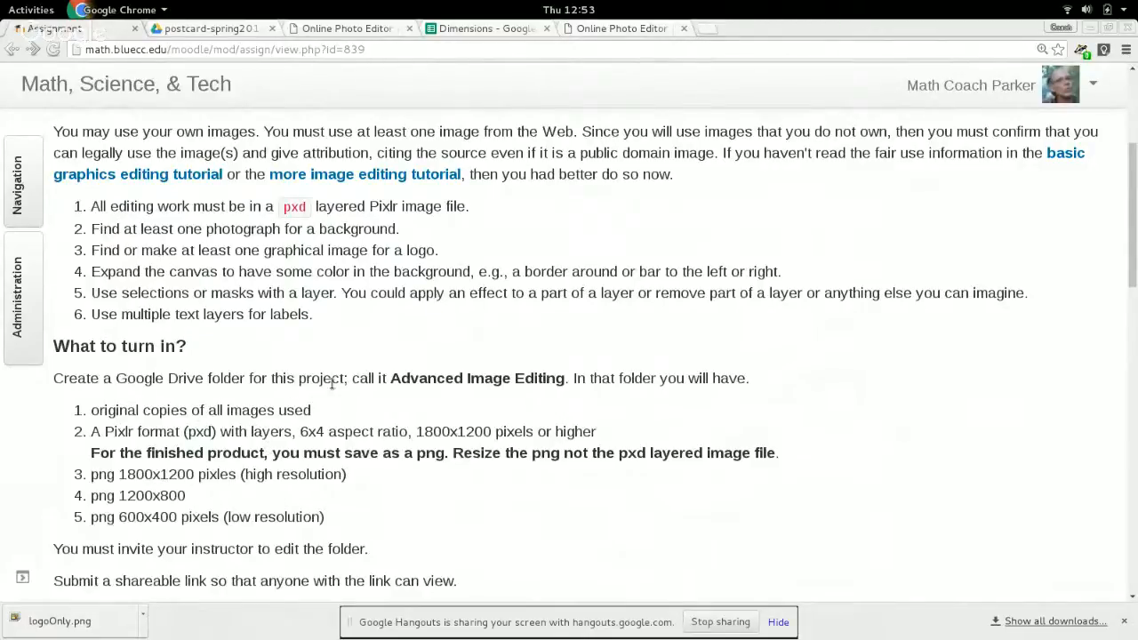
left_click(593, 28)
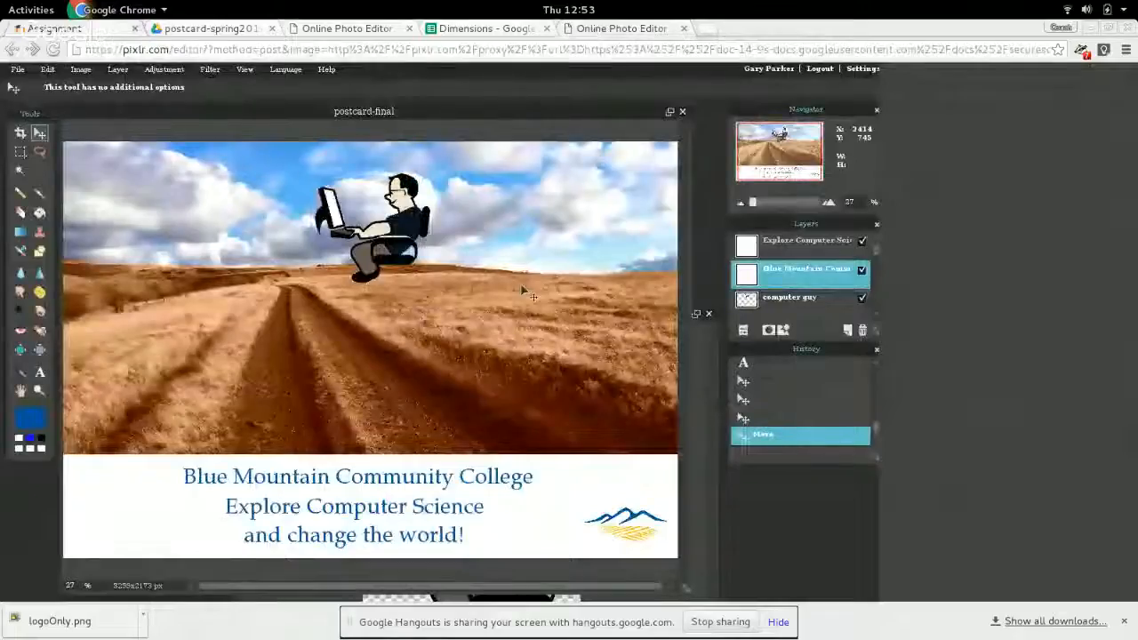
left_click(15, 71)
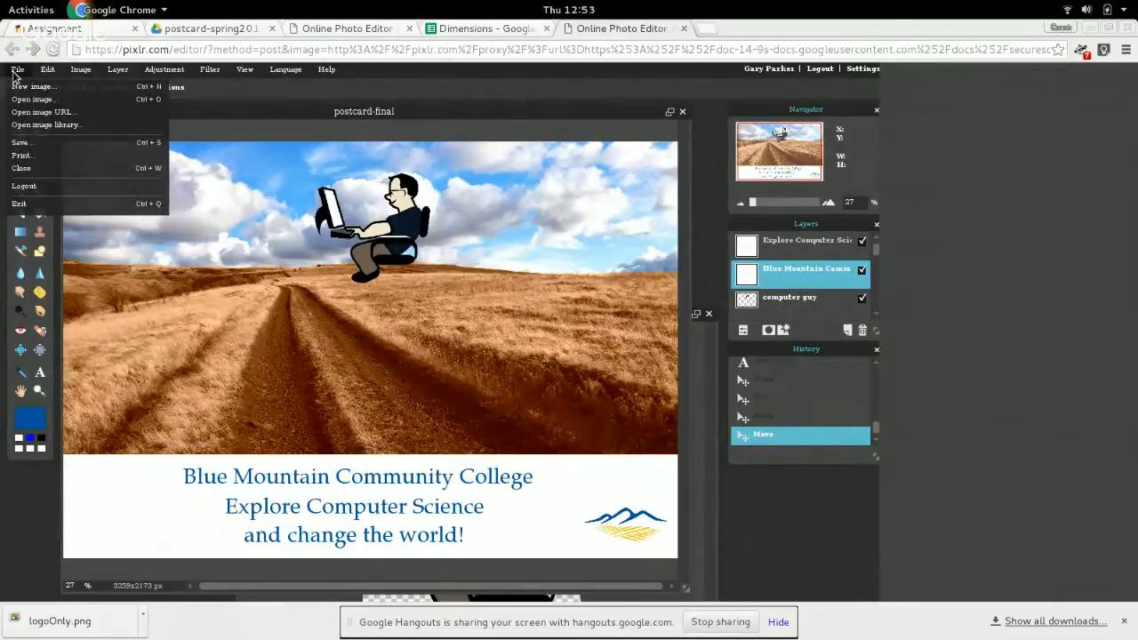
left_click(21, 143)
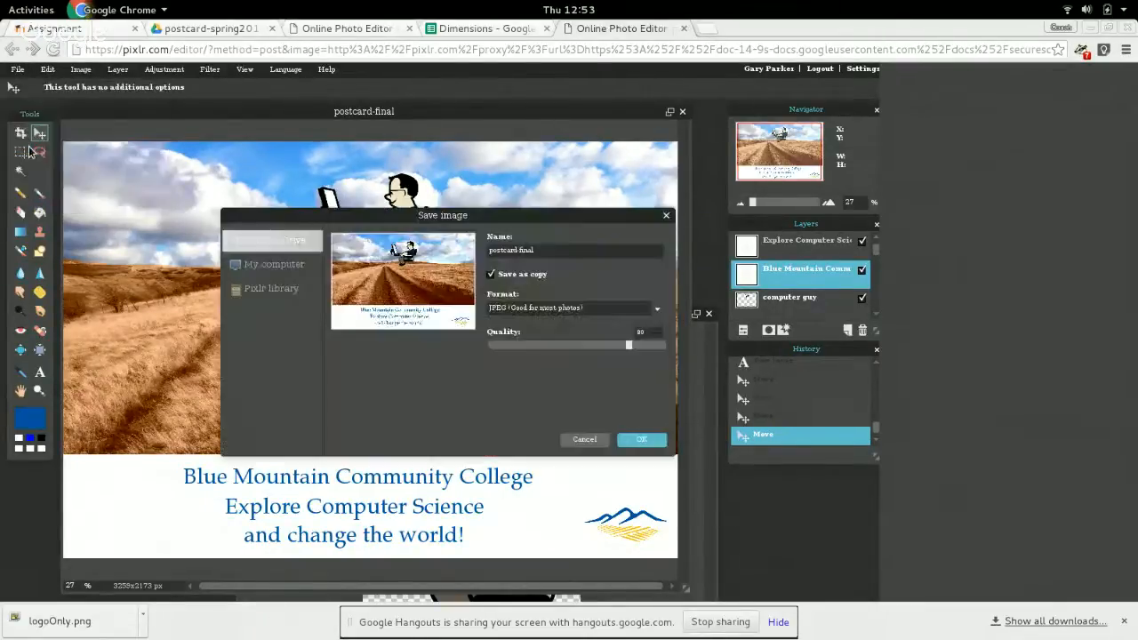
left_click(580, 309)
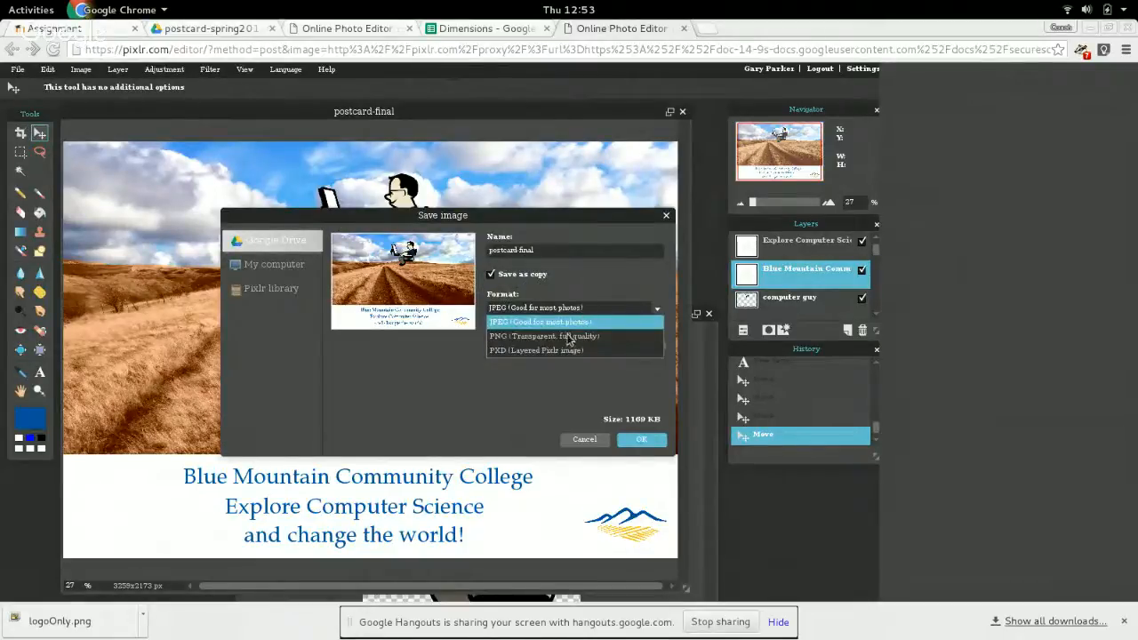
left_click(576, 337)
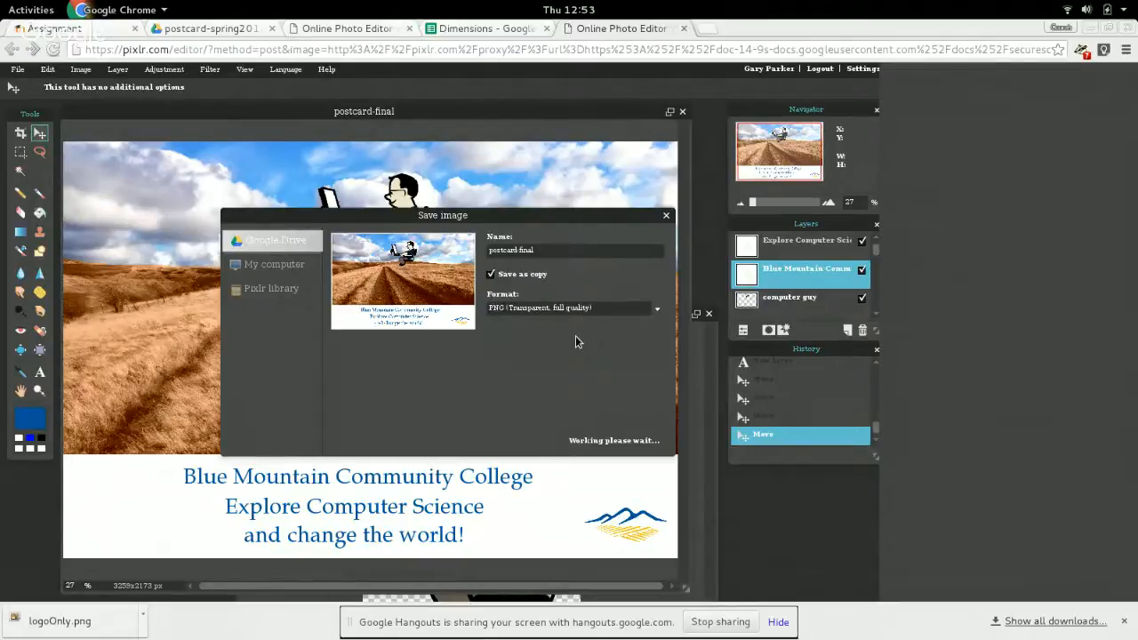
left_click(572, 254)
type("-")
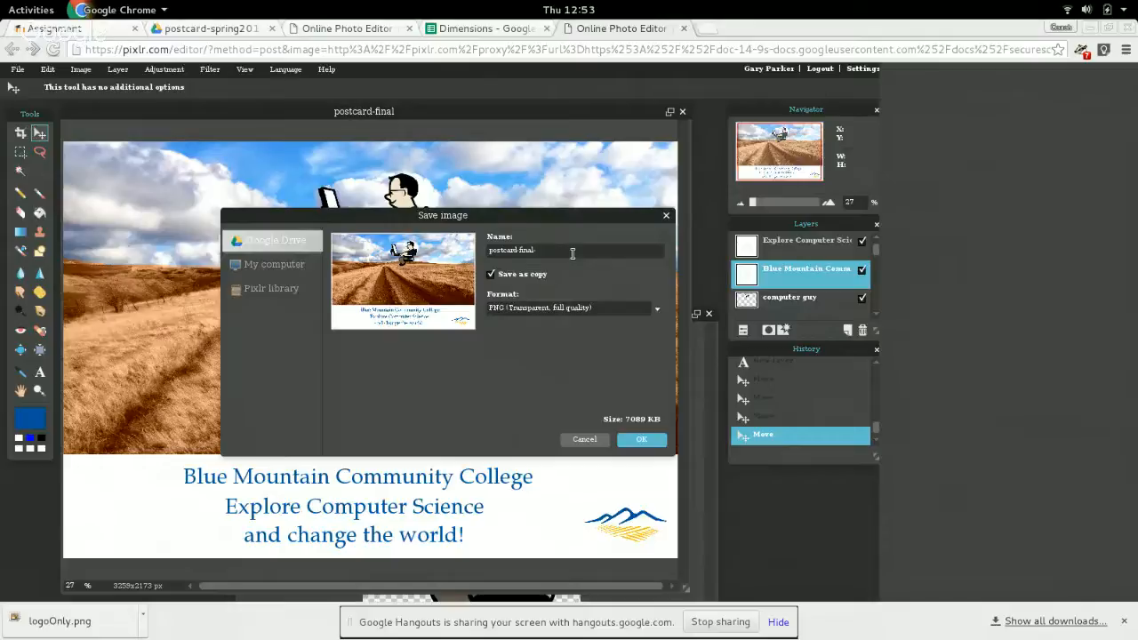
type("fullres")
left_click(648, 439)
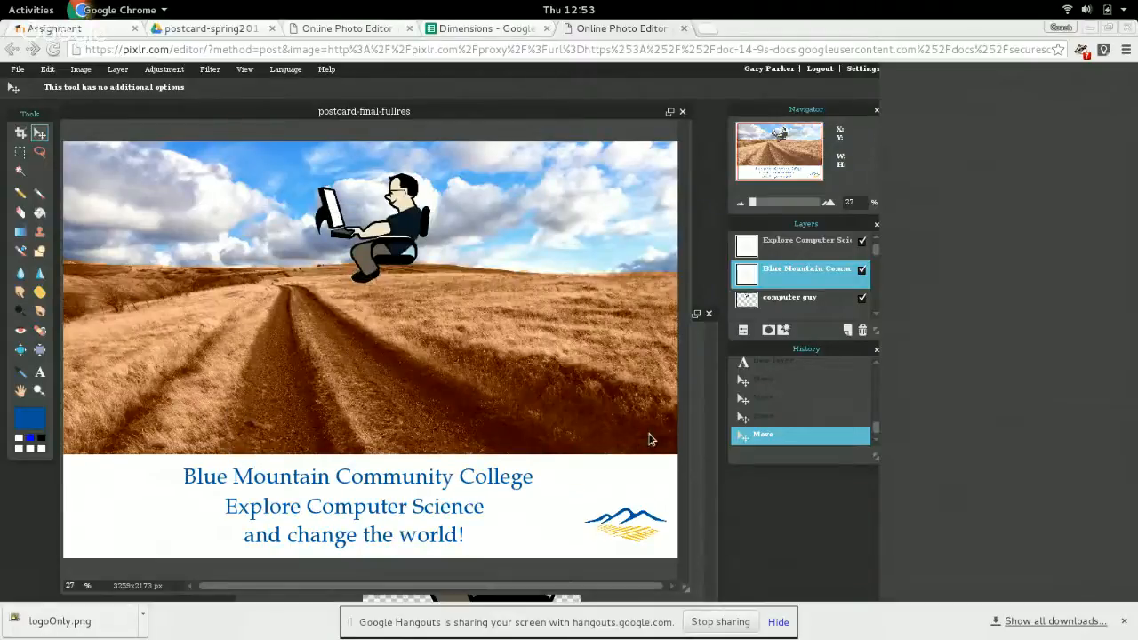
Try to resize the layered postcard to 1800 by 1200 pixels with constrained proportions, and inspect the text placement.
left_click(81, 70)
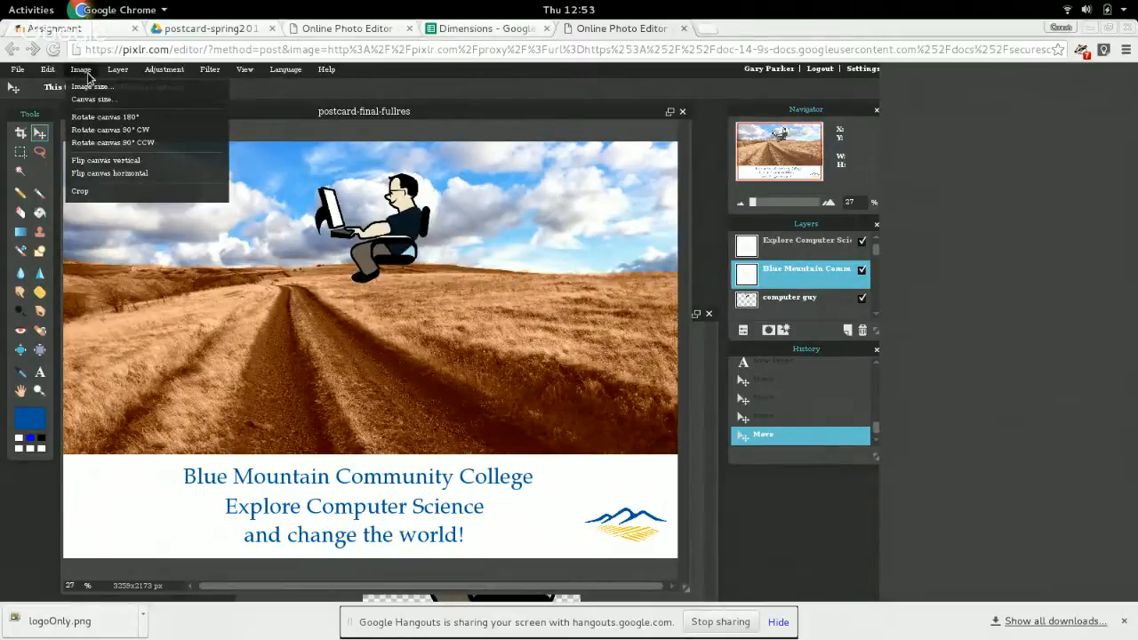
left_click(90, 86)
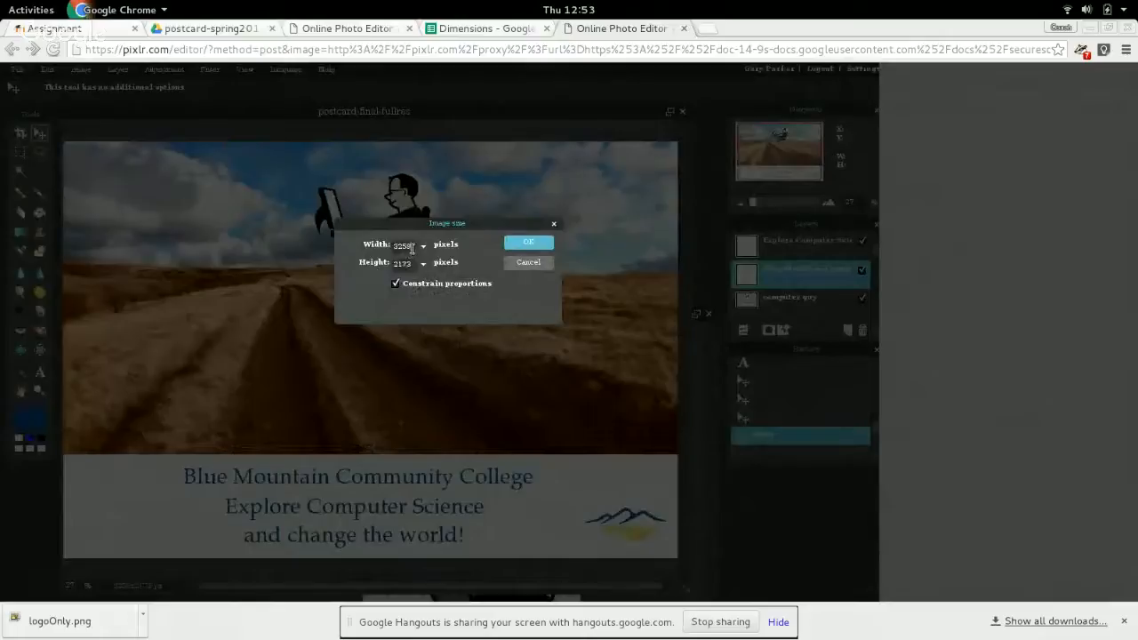
double_click(412, 248)
type("1800")
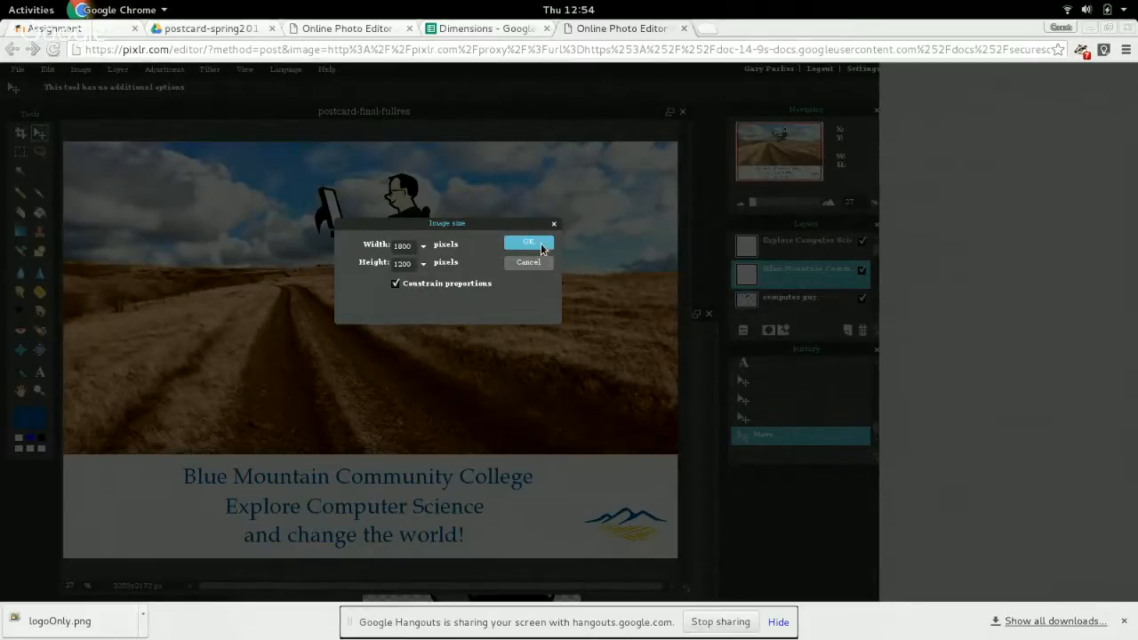
left_click(529, 243)
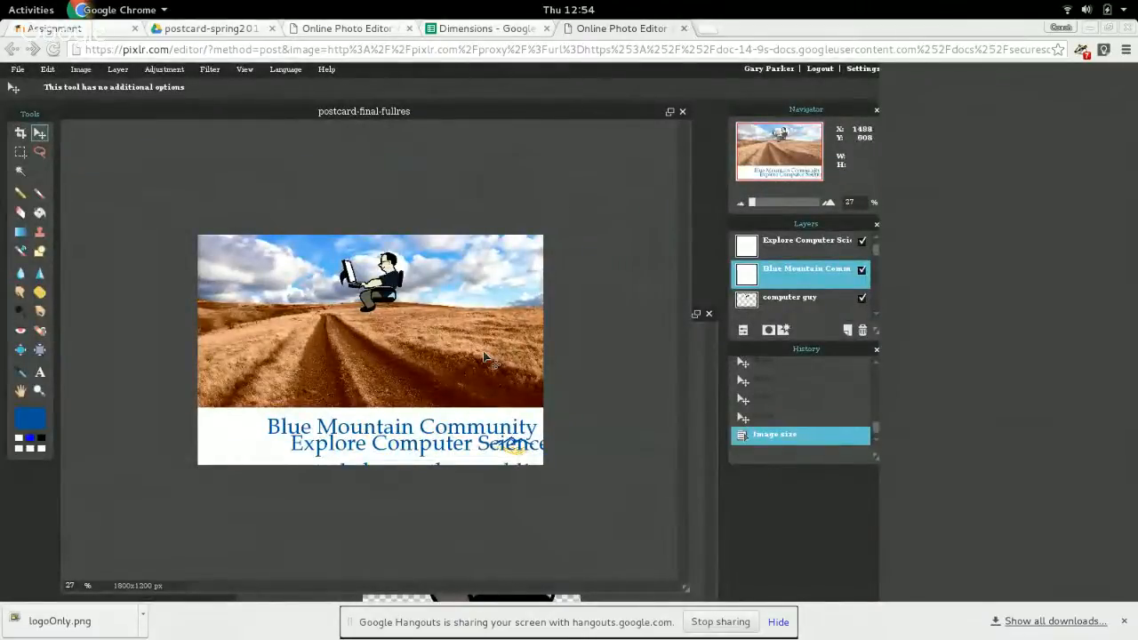
scroll(485, 356, "down", 1)
scroll(485, 357, "up", 2)
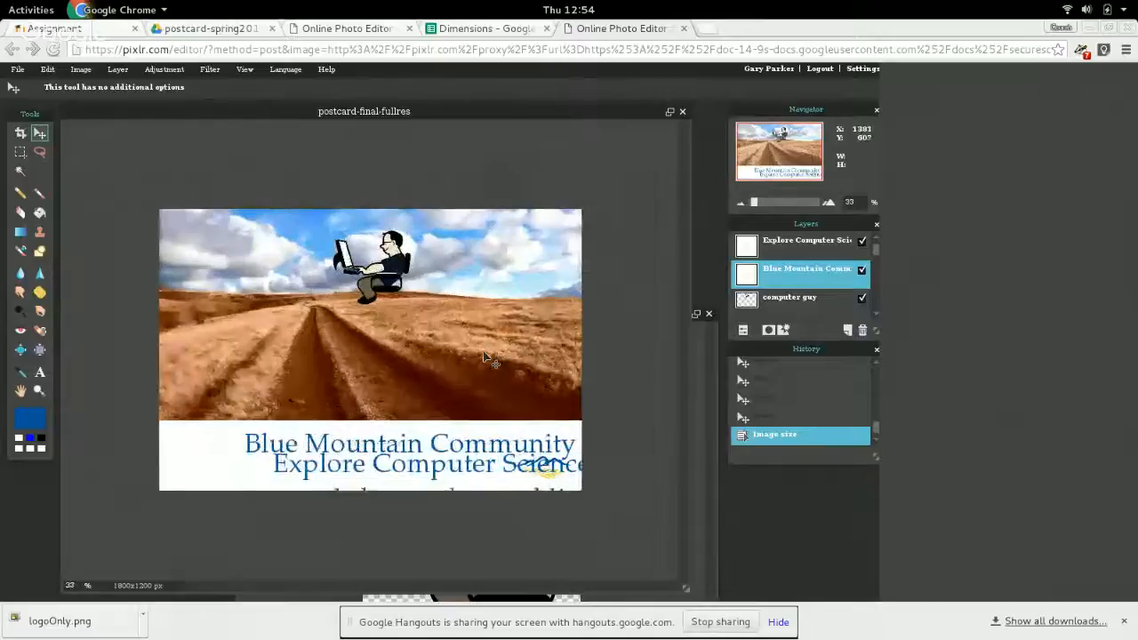
scroll(485, 357, "up", 1)
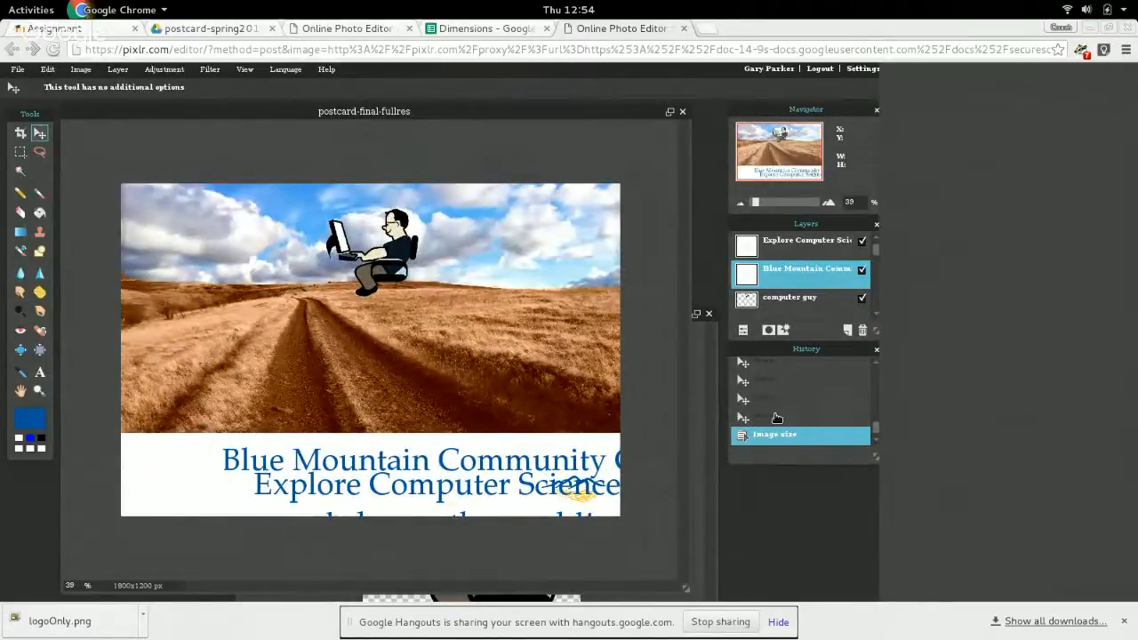
Undo the image resize of the layered postcard.
left_click(777, 417)
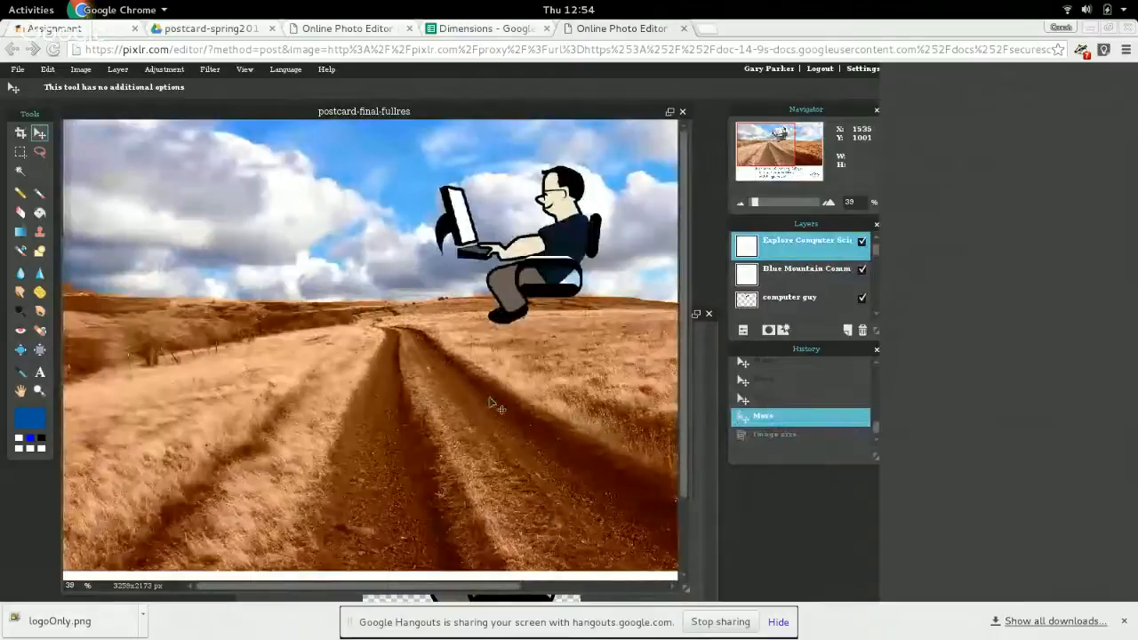
scroll(490, 400, "down", 2)
scroll(491, 405, "down", 1)
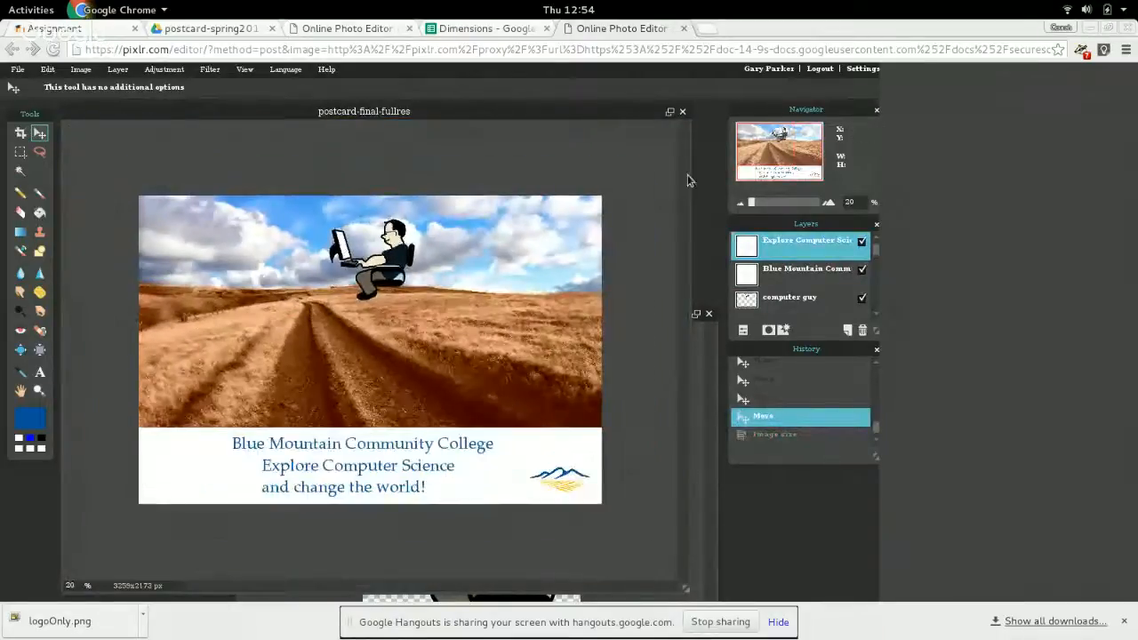
Close the postcard and the coding-1294361_1280 computer guy image without saving either one.
left_click(683, 114)
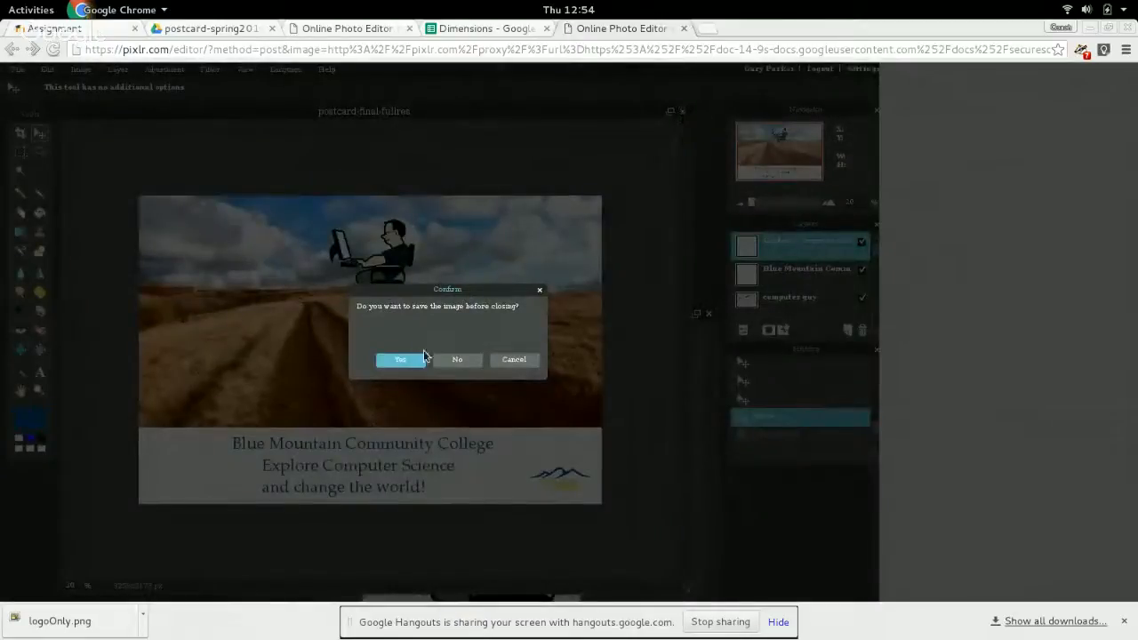
left_click(455, 361)
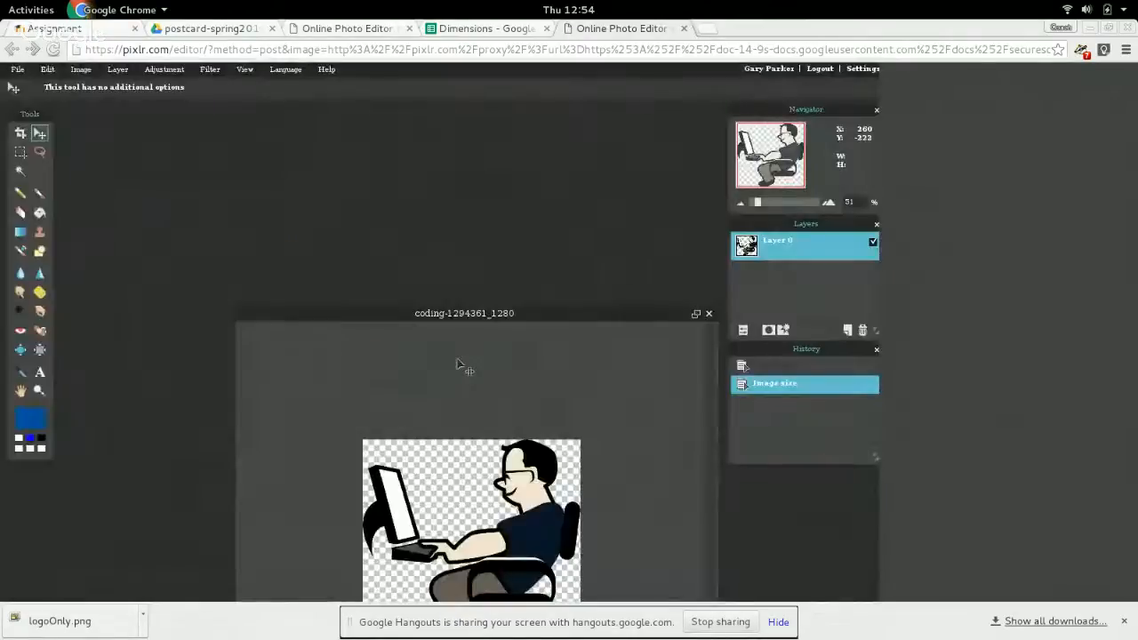
left_click_drag(555, 315, 414, 99)
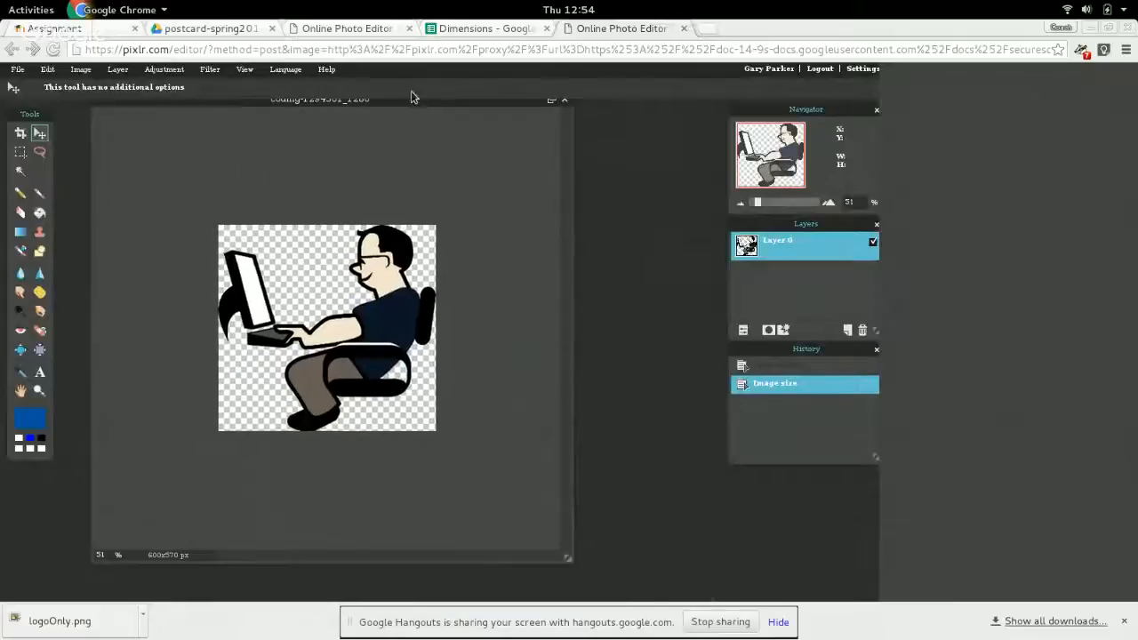
left_click(566, 101)
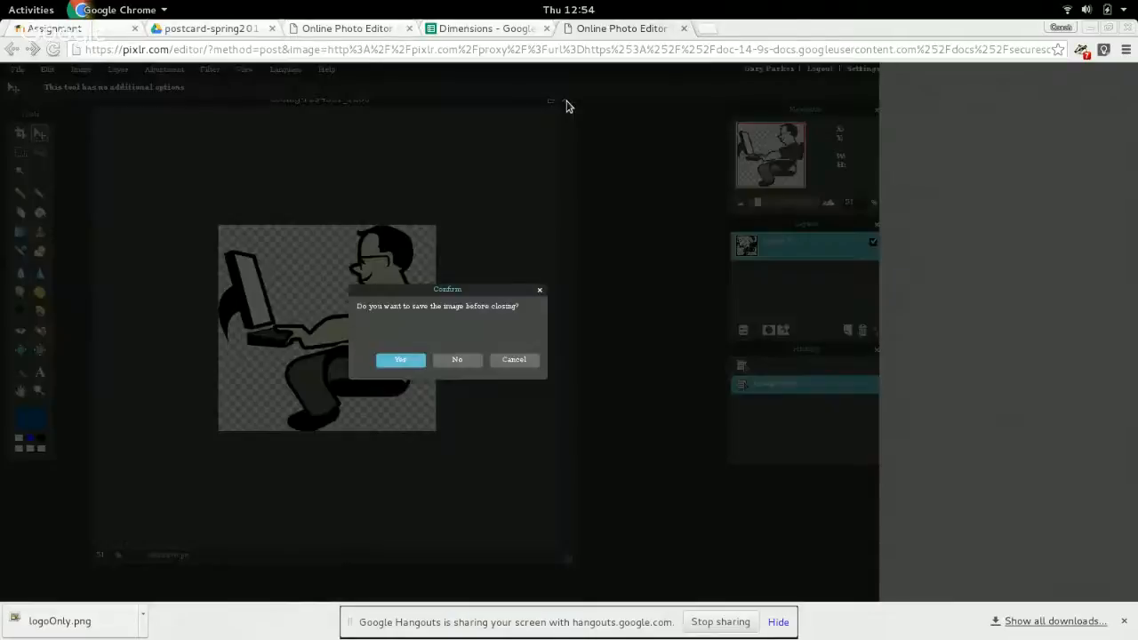
left_click(405, 361)
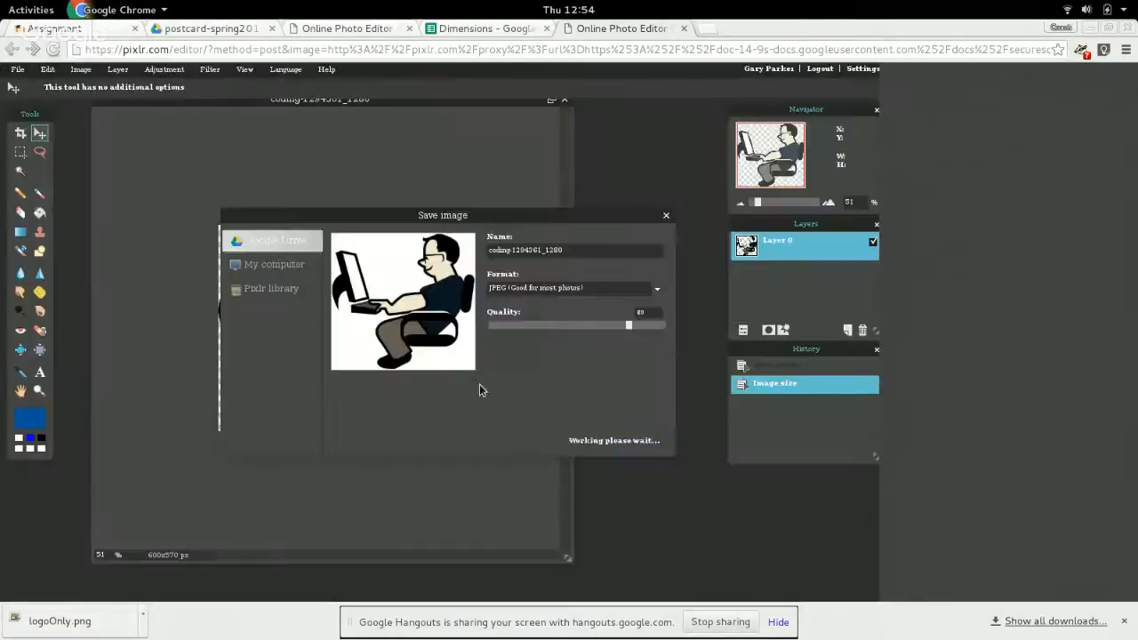
left_click(583, 440)
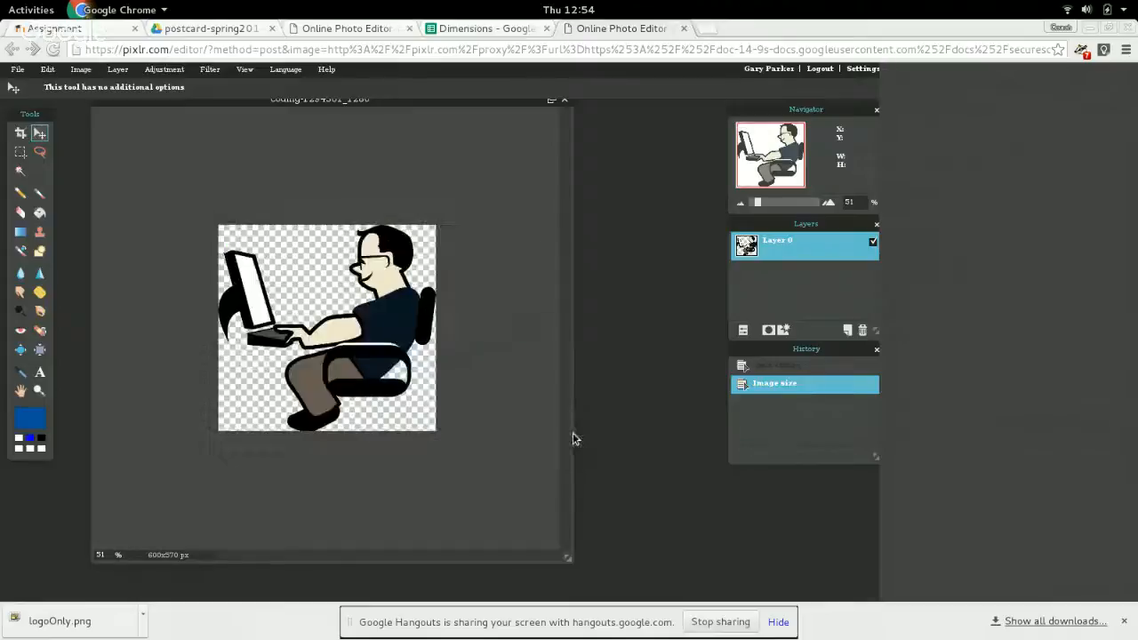
left_click(566, 101)
left_click(457, 360)
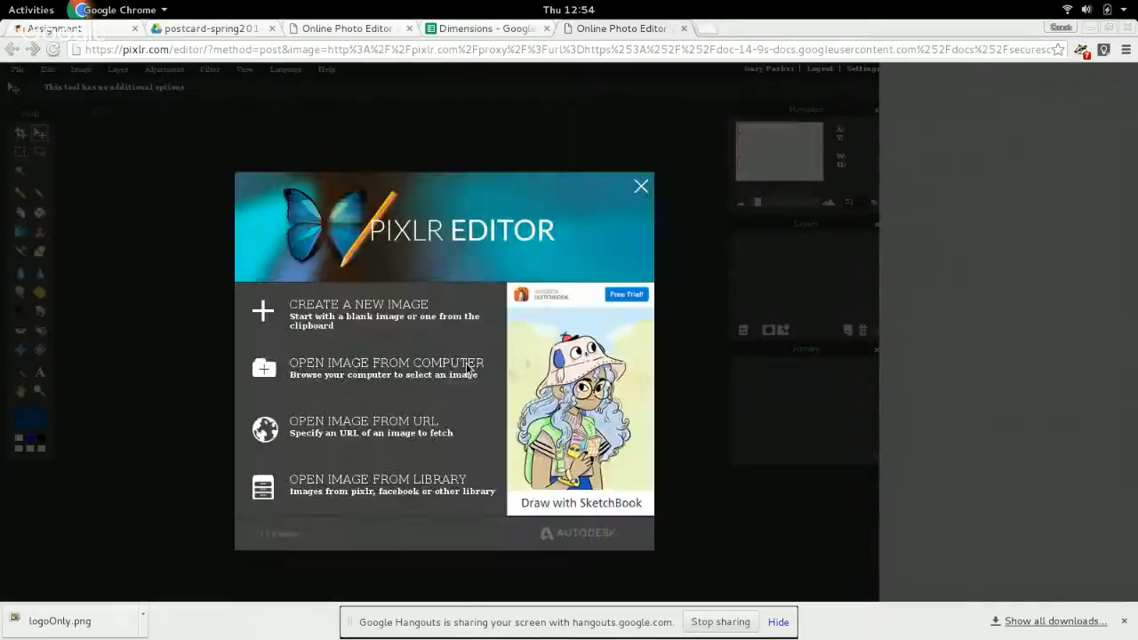
Switch to the postcard-spring2016 folder in Google Drive and open postcard-final-fullres.png in Pixlr Editor.
left_click(211, 28)
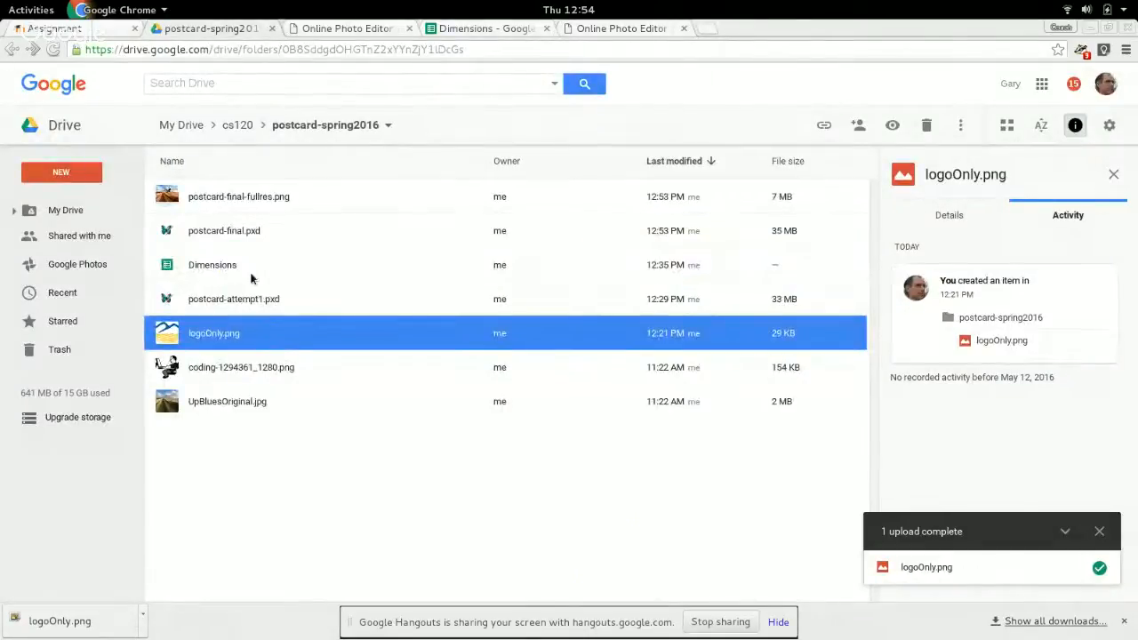
right_click(258, 197)
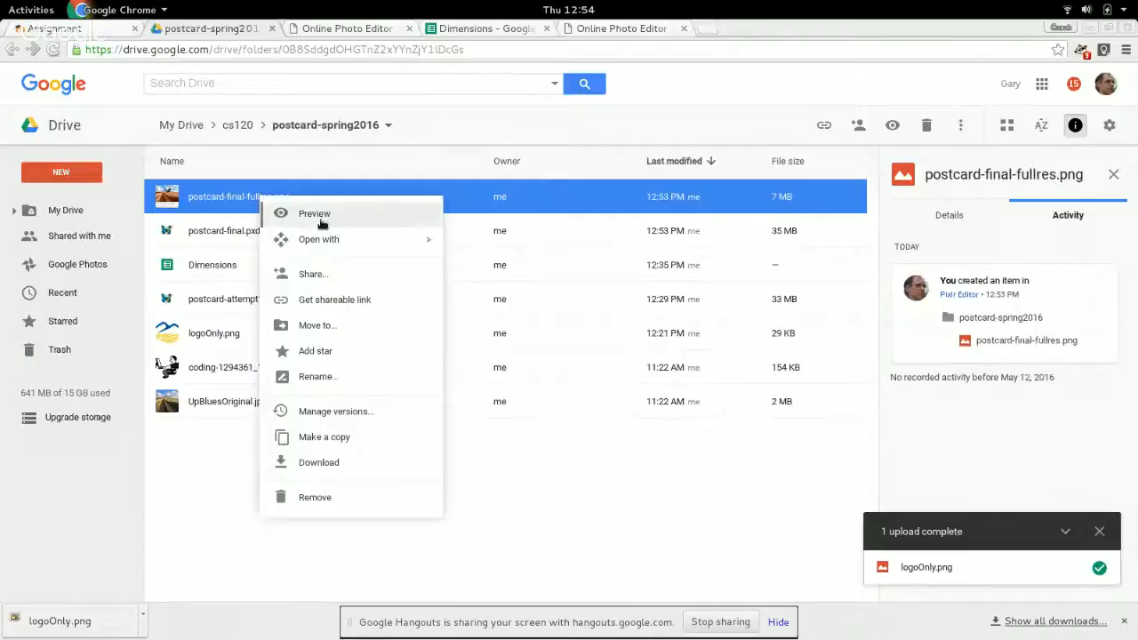
mouse_move(328, 241)
left_click(503, 271)
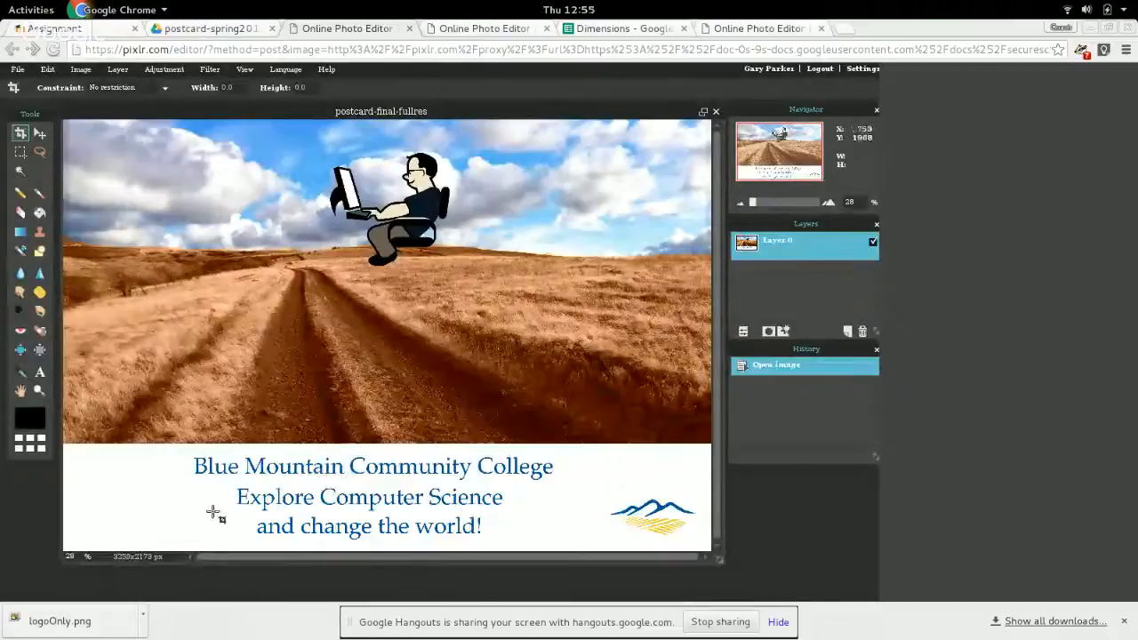
Resize the flattened full-resolution postcard to a width of 1800 pixels with proportions constrained.
left_click(46, 71)
mouse_move(81, 69)
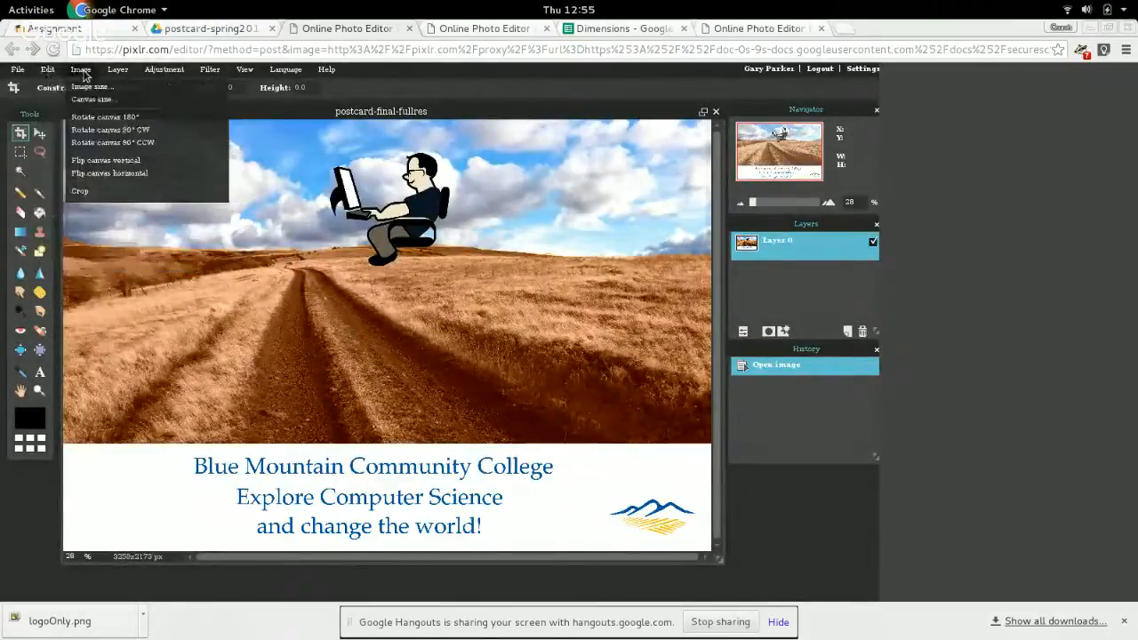
left_click(104, 97)
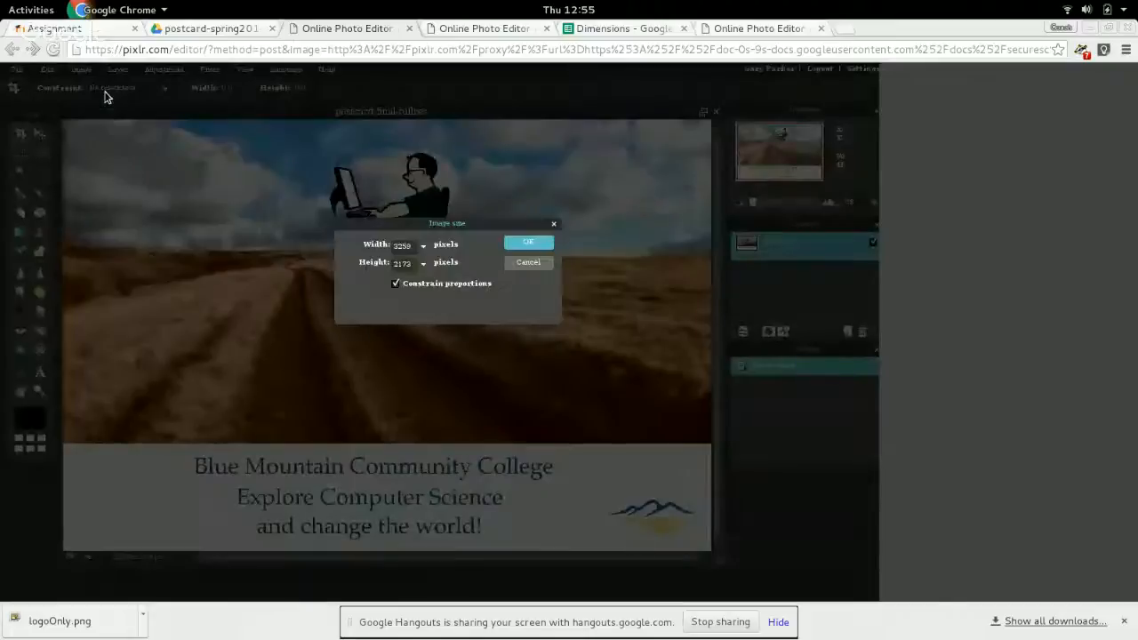
double_click(402, 243)
type("1")
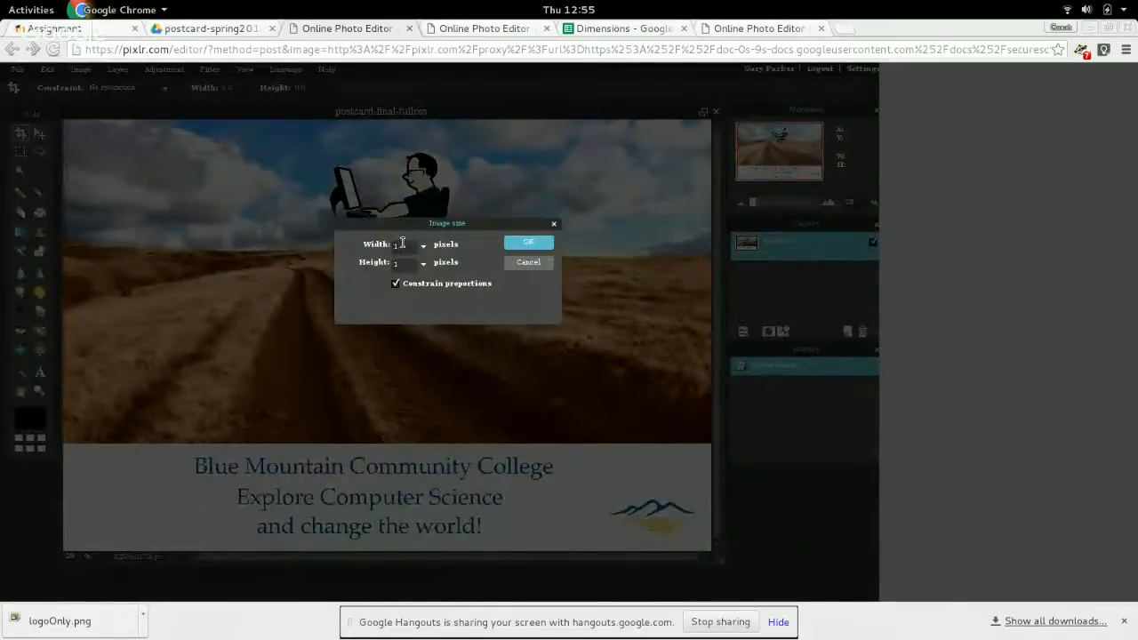
type("800")
left_click(539, 242)
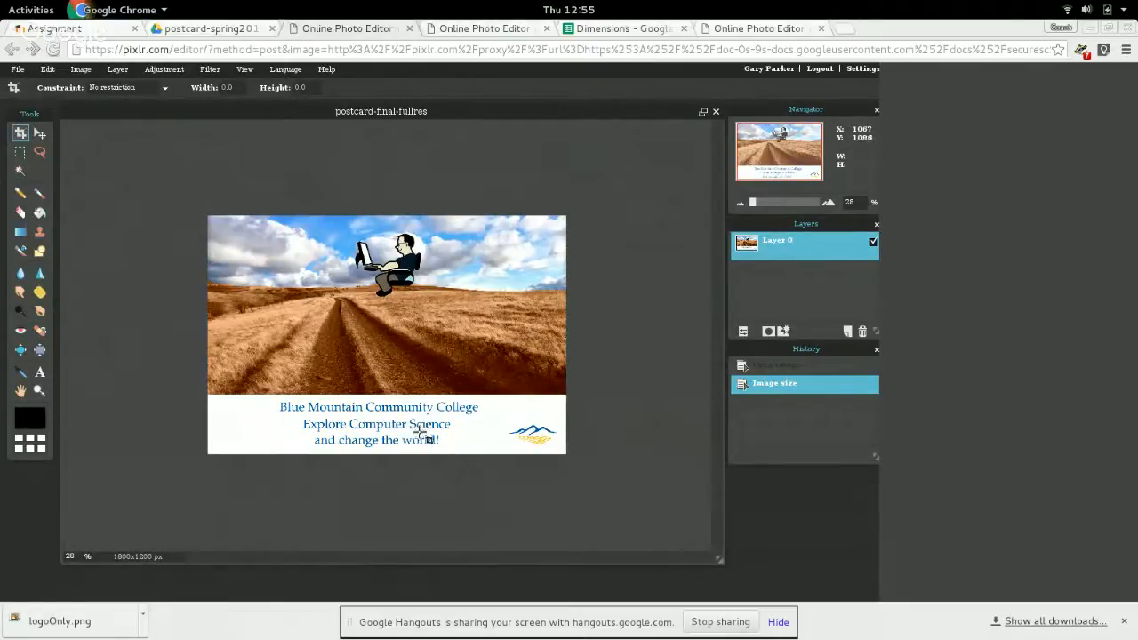
Save the resized postcard to Google Drive as a full-quality PNG copy named postcard-final-1800x1200.
left_click(17, 69)
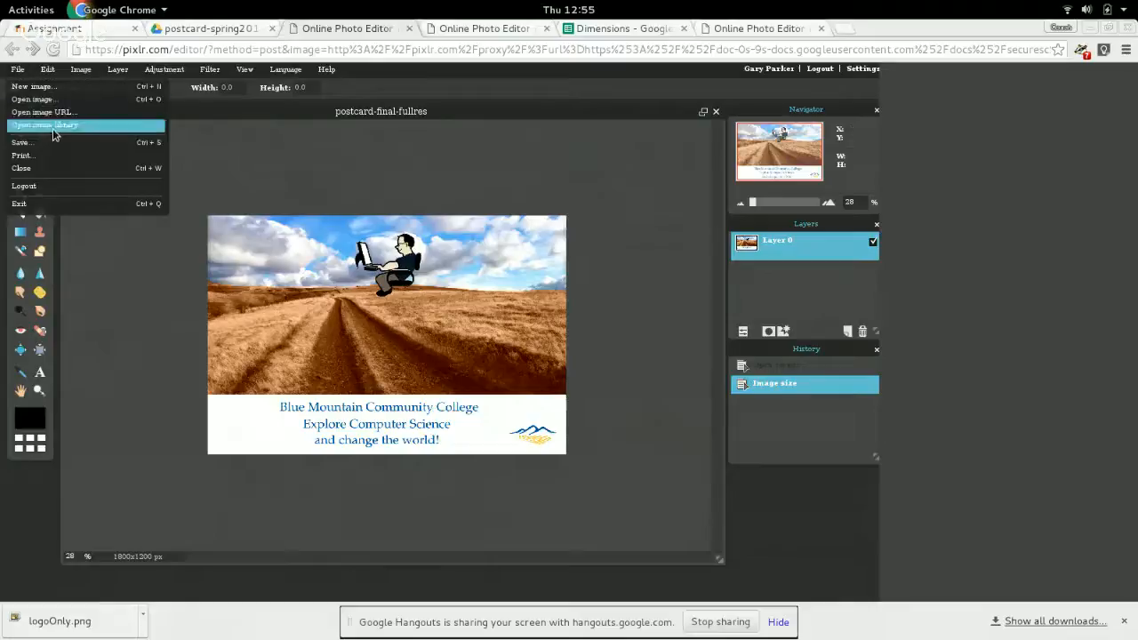
left_click(51, 143)
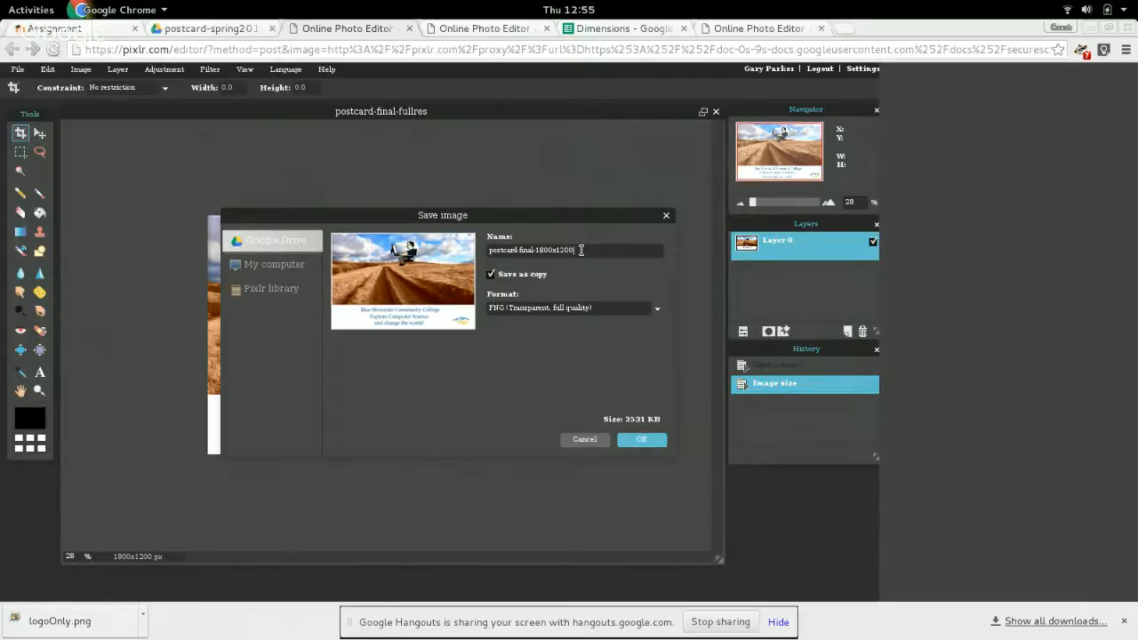
left_click(651, 440)
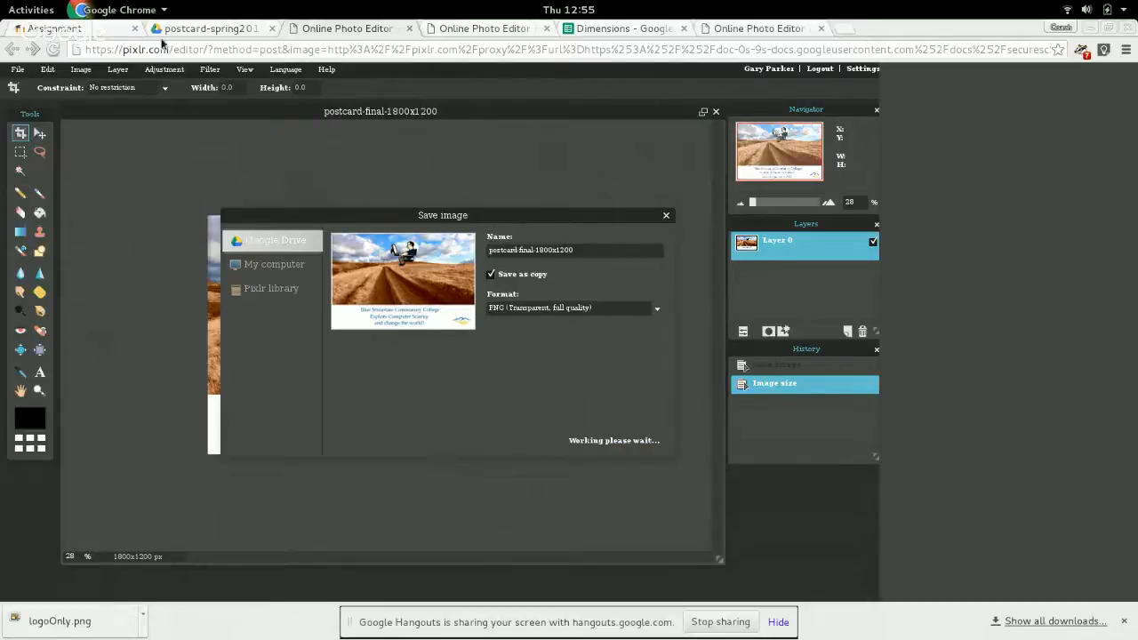
Check the postcard-spring2016 folder, and open the Pixabay source link from the Computer guy cell's comment in the Dimensions spreadsheet.
left_click(195, 32)
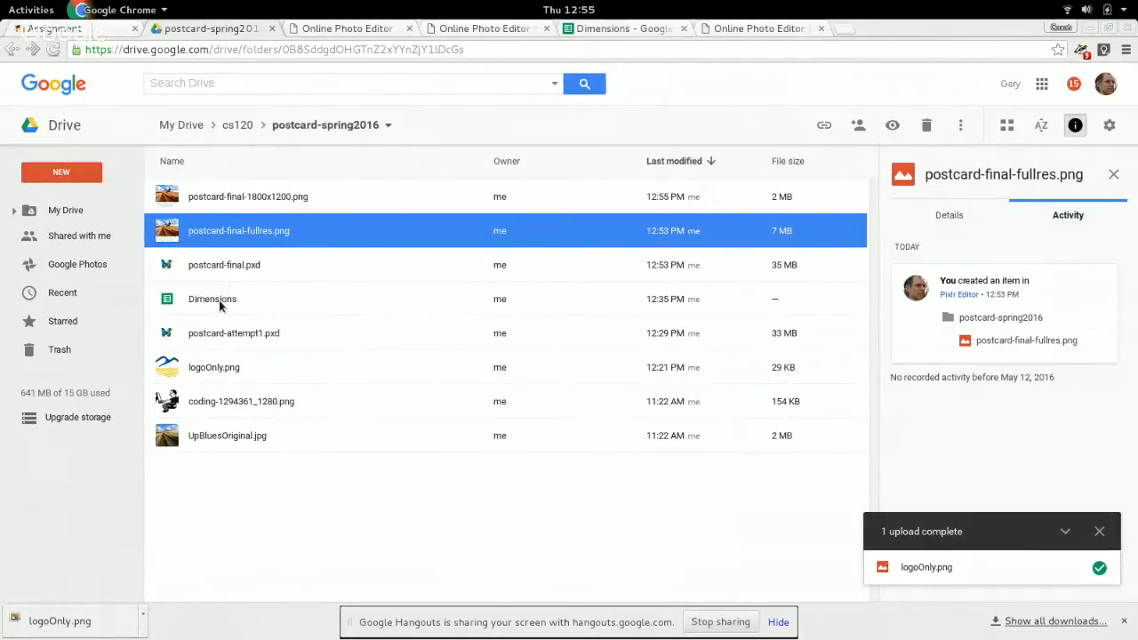
left_click(594, 32)
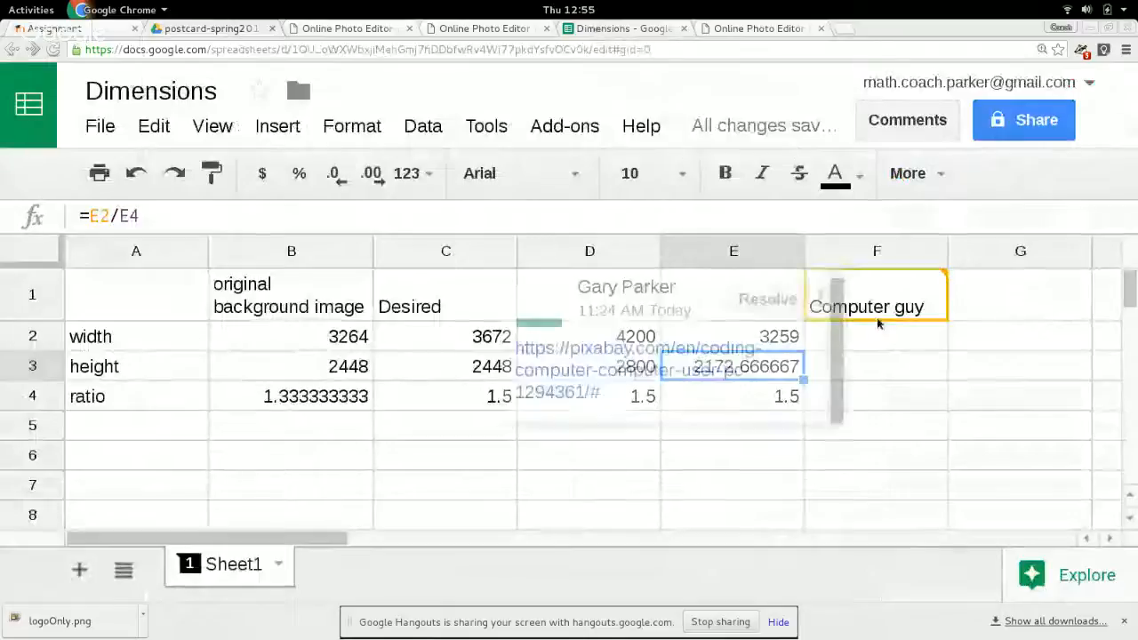
left_click(617, 377)
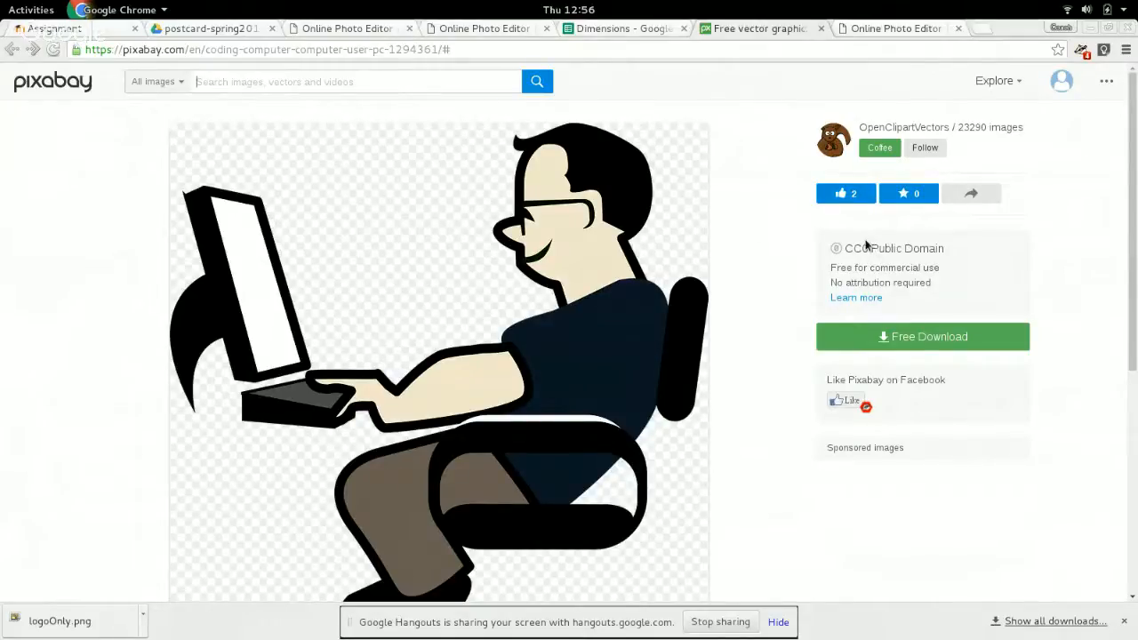
Switch to the Moodle assignment page and start adding a submission for the Advanced Graphics Editing Project.
left_click(44, 29)
scroll(298, 254, "down", 3)
scroll(315, 306, "down", 5)
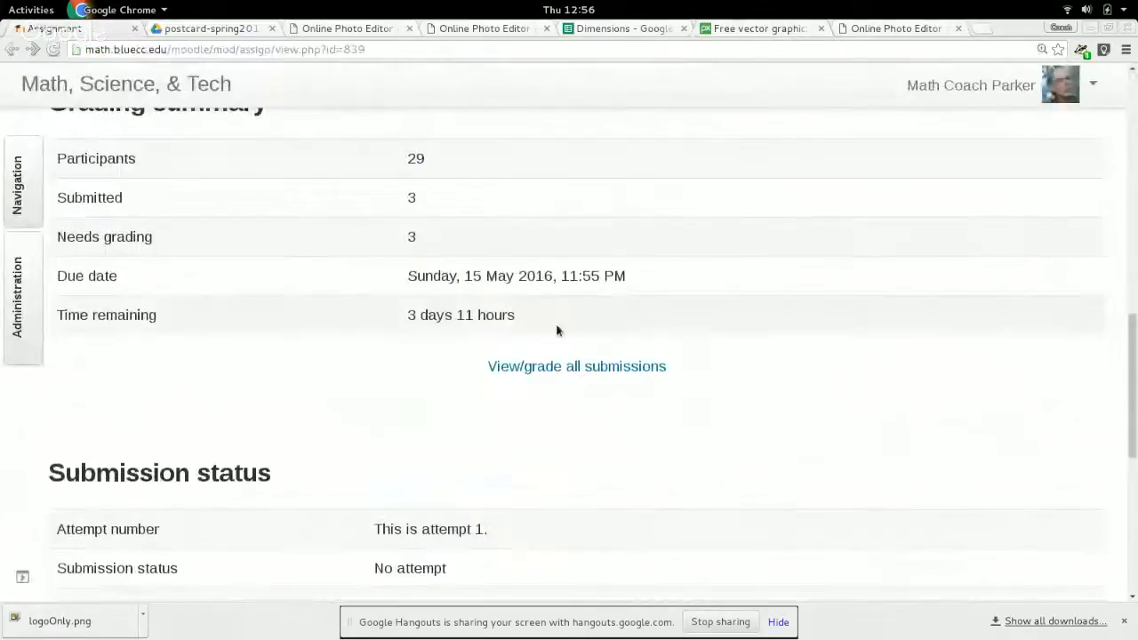
scroll(558, 346, "down", 4)
scroll(557, 346, "down", 3)
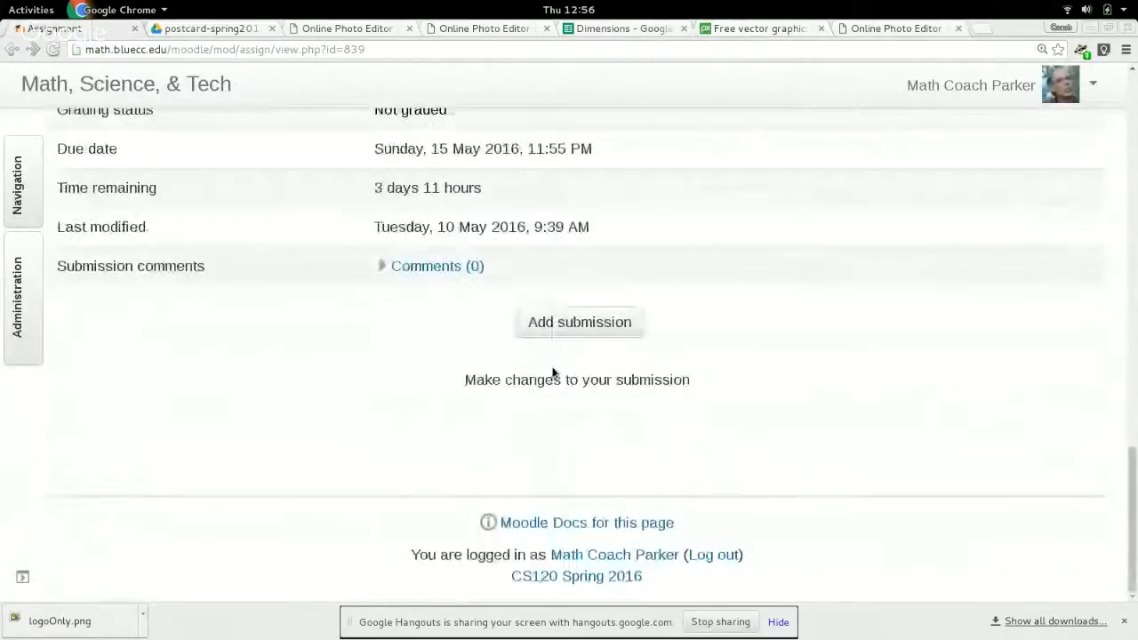
left_click(554, 321)
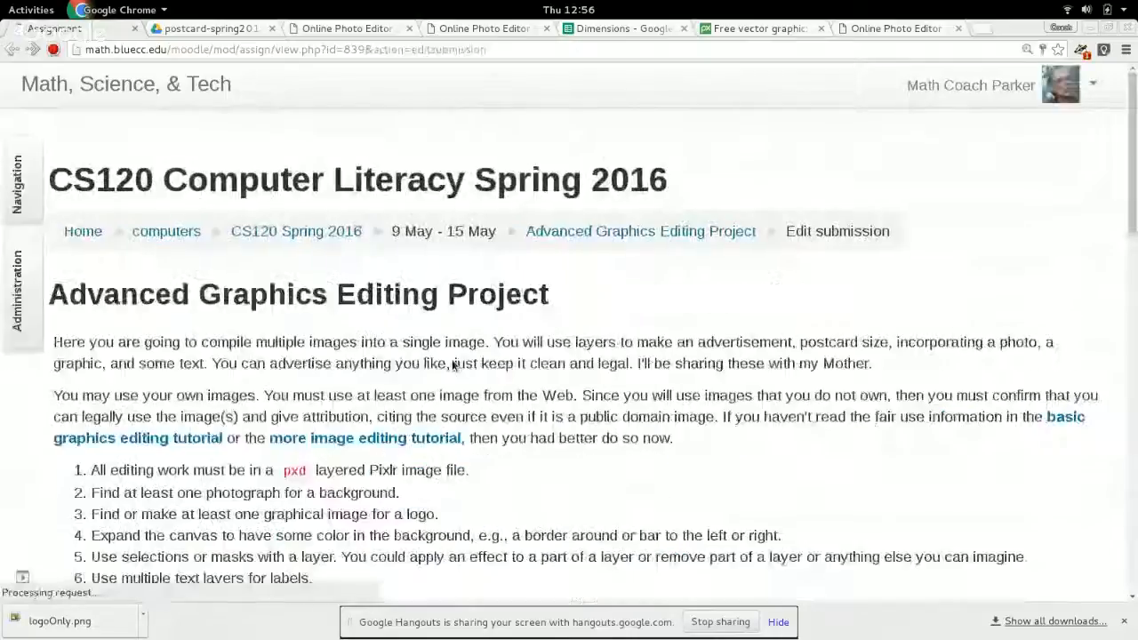
scroll(450, 359, "down", 3)
scroll(450, 359, "down", 3)
Switch to the Pixabay page of the computer guy image and copy its web address.
left_click(322, 29)
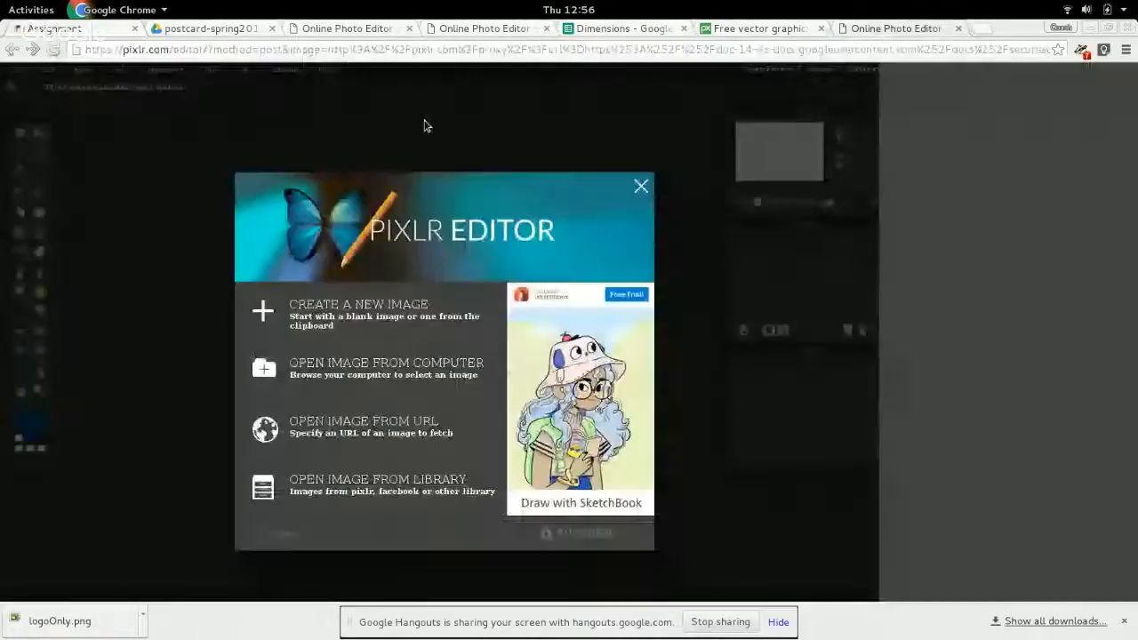
left_click(431, 29)
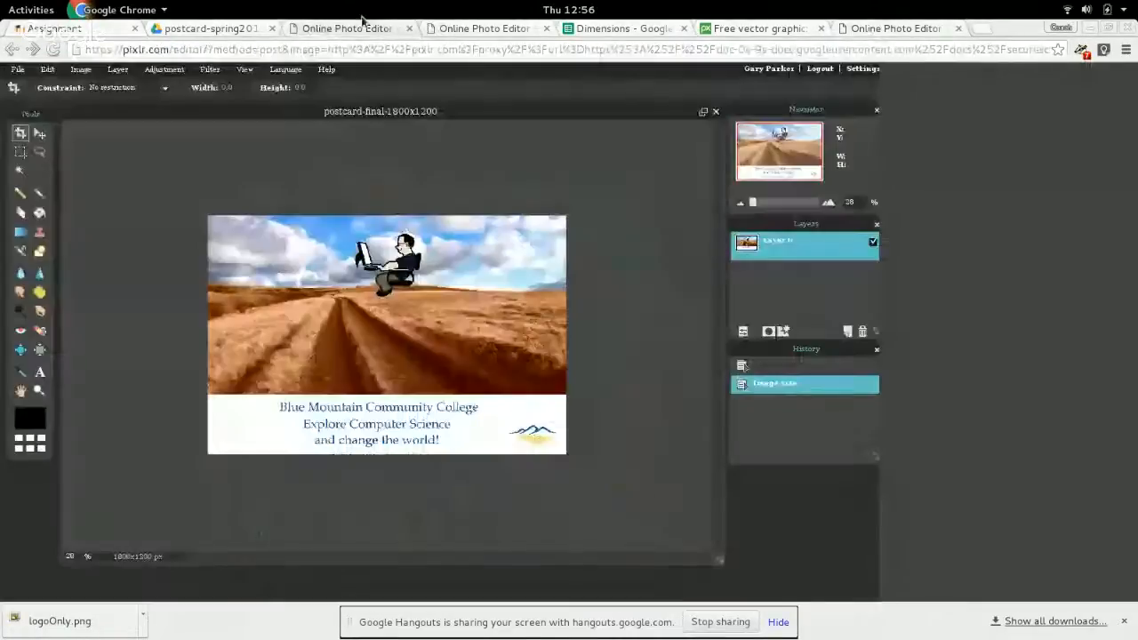
left_click(464, 36)
left_click(626, 31)
left_click(756, 28)
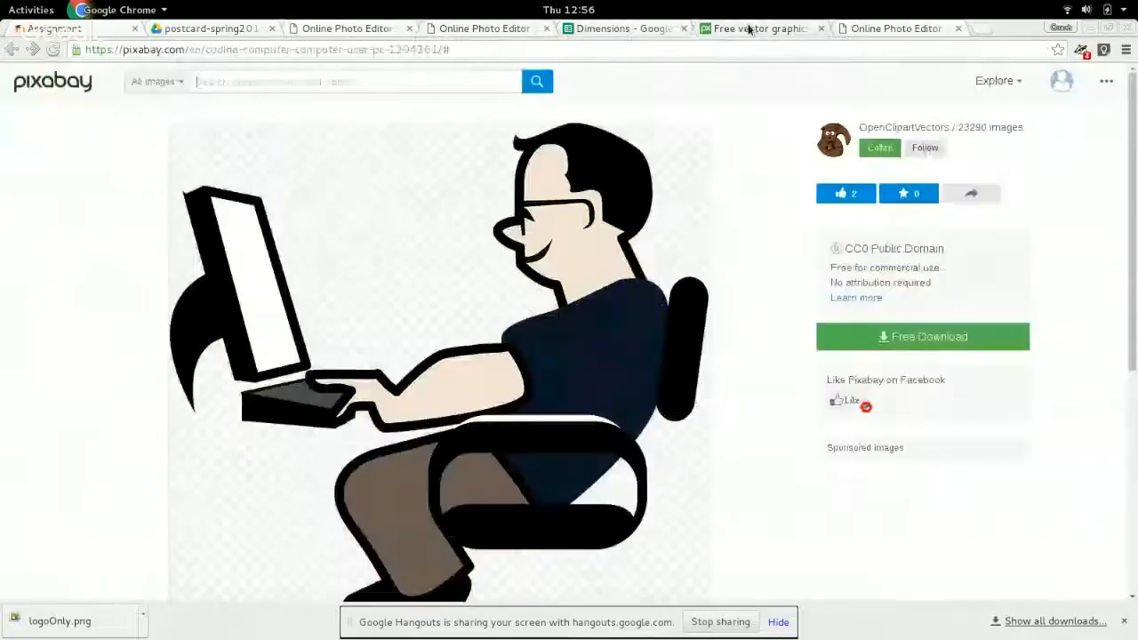
left_click(435, 49)
key("ctrl+c")
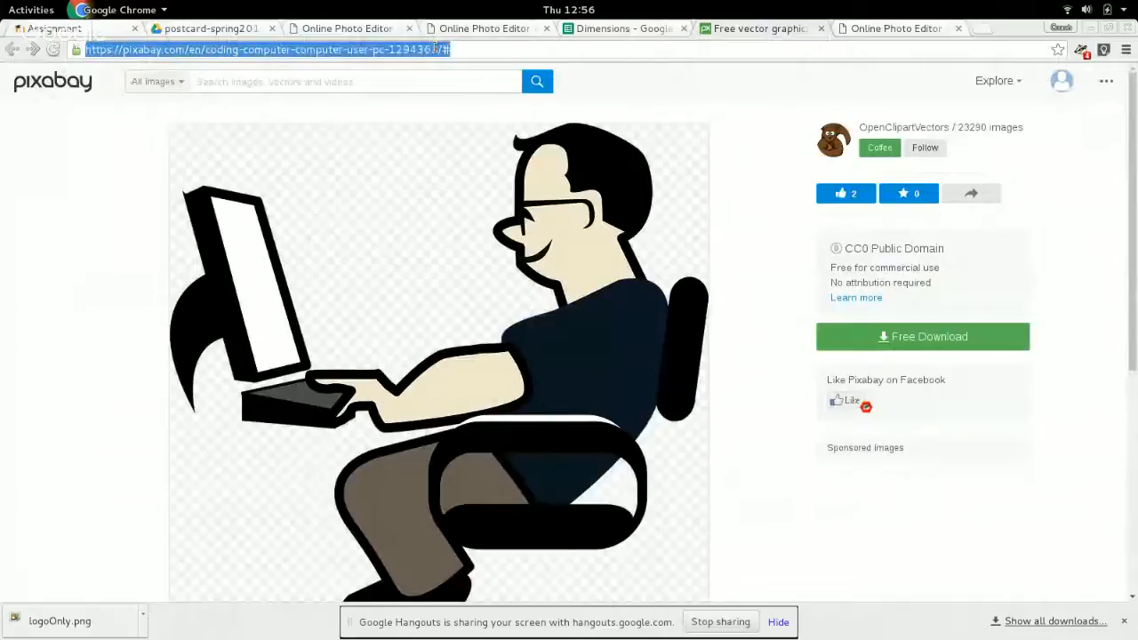
left_click(76, 25)
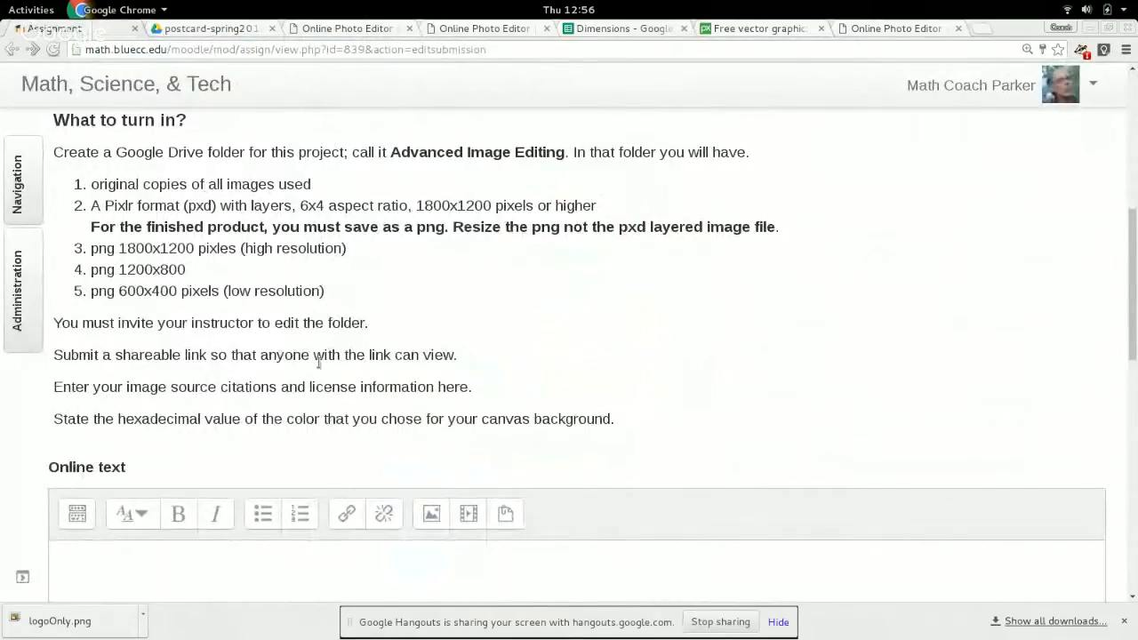
left_click(216, 29)
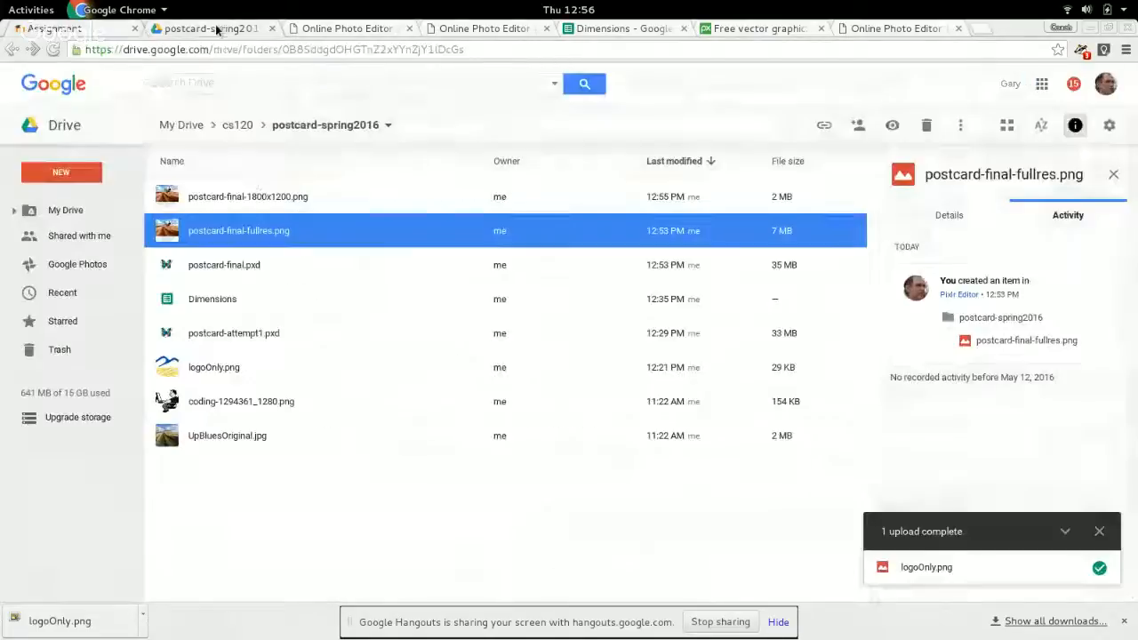
left_click(60, 28)
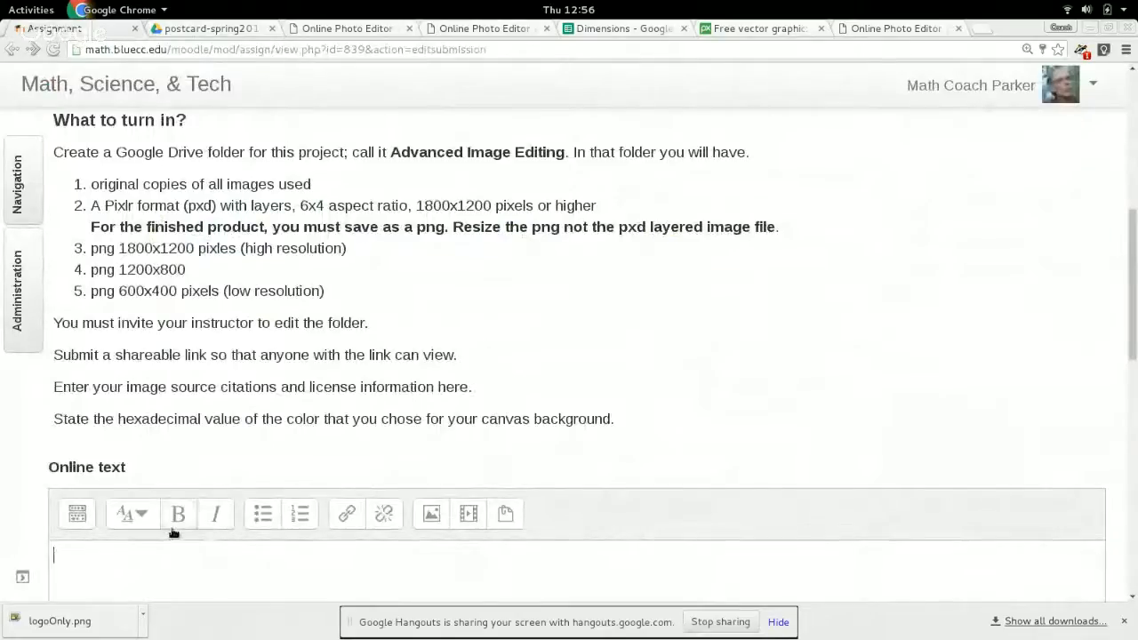
type("Computer ")
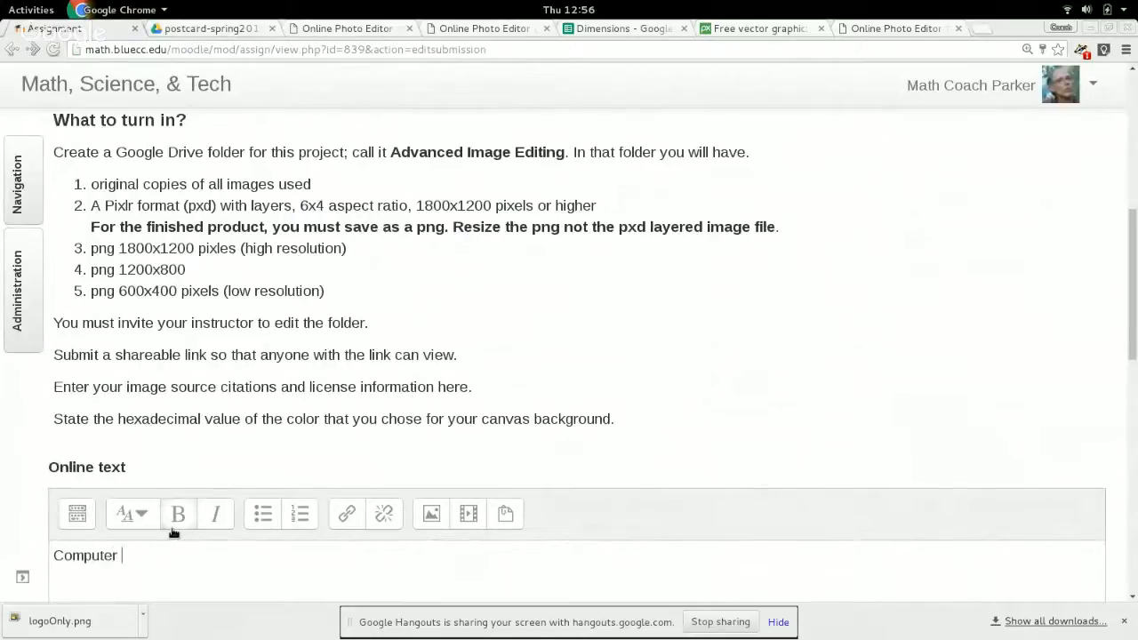
type("guy casme")
key("BackSpace")
key("BackSpace")
type("ame from")
key("ctrl+v")
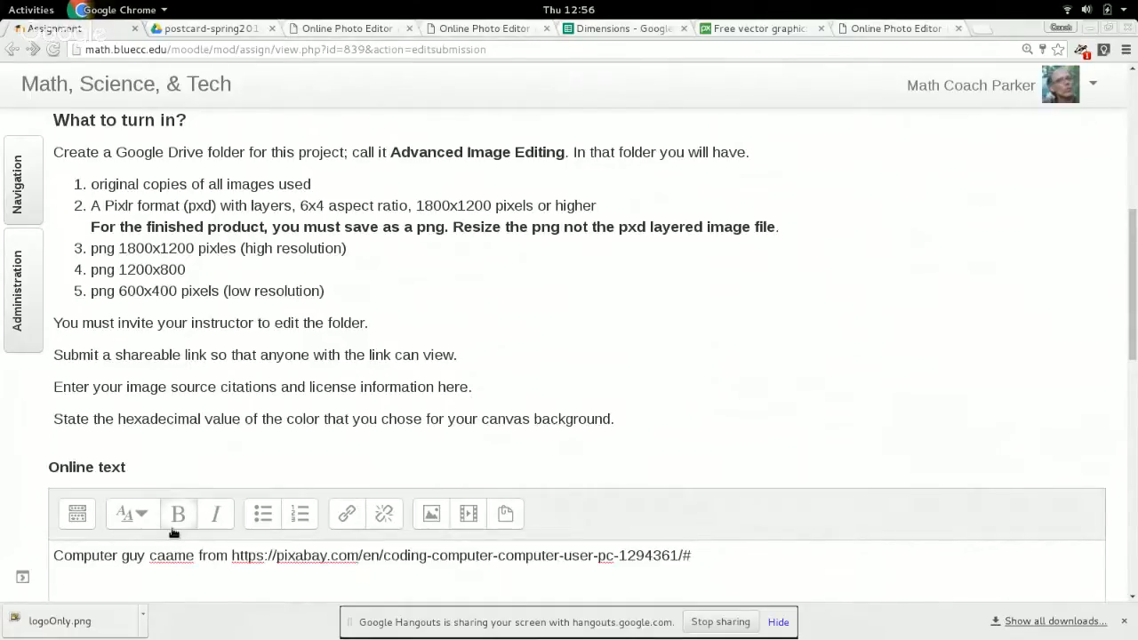
Turn the Pixabay address in the citation into a hyperlink to that same address that opens in a new window.
left_click(232, 555)
key("shift+Home")
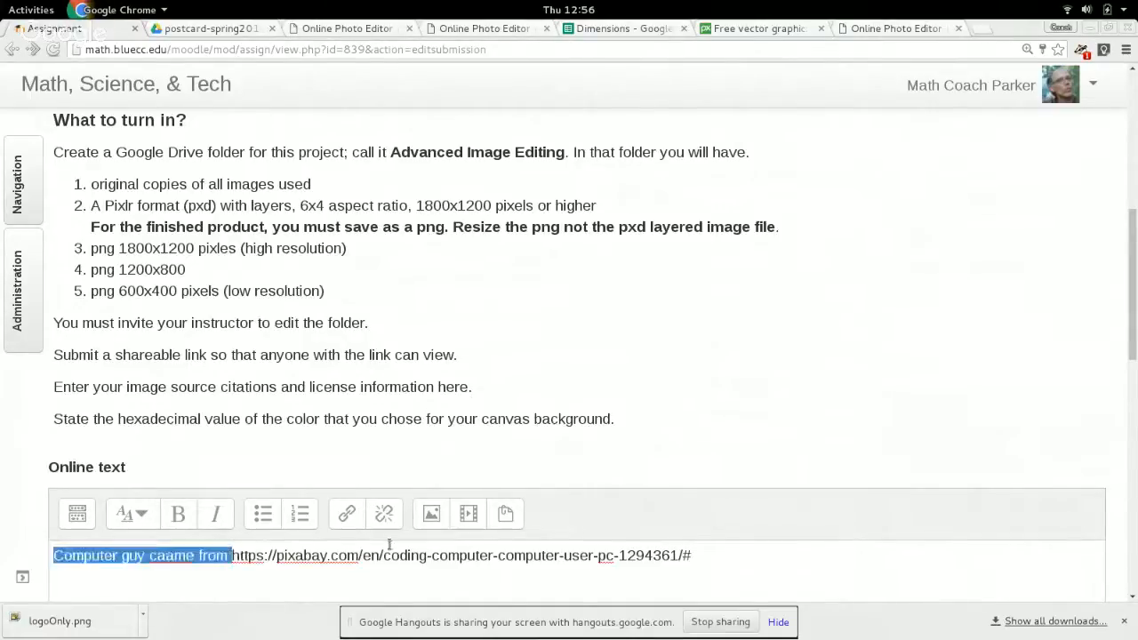
left_click_drag(232, 555, 702, 556)
key("ctrl+c")
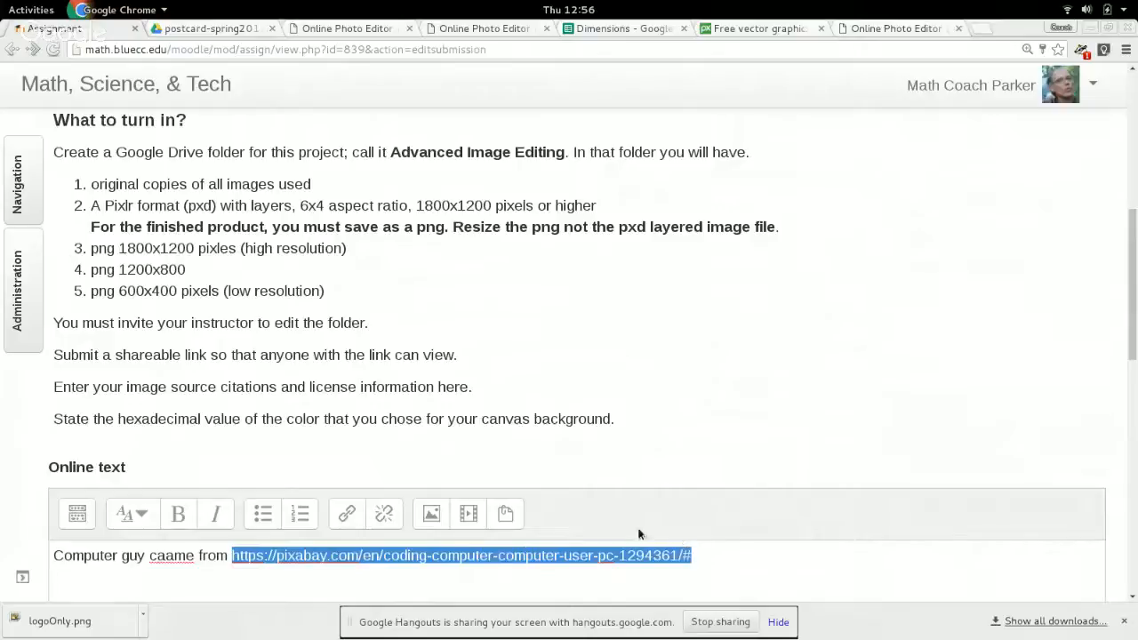
left_click(347, 514)
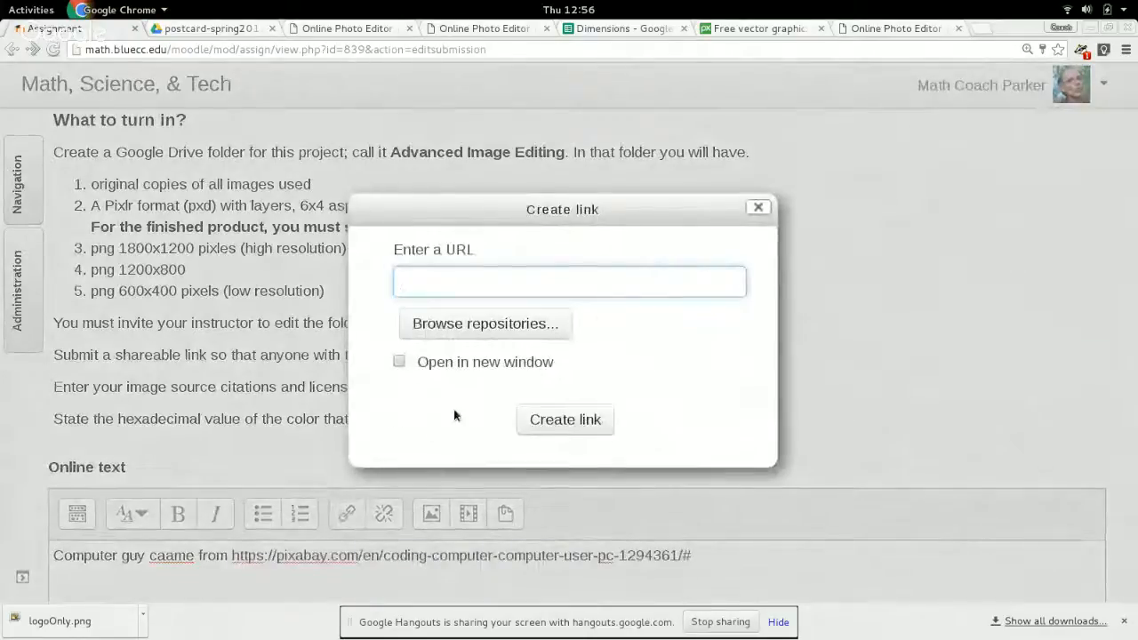
key("ctrl+v")
left_click(399, 362)
left_click(565, 420)
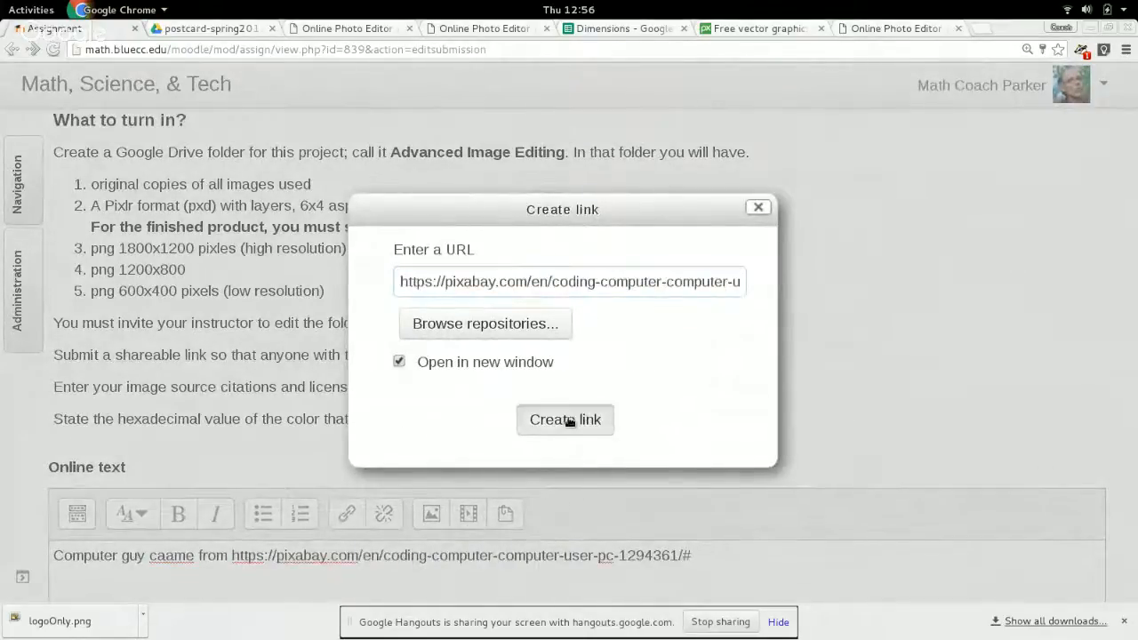
Begin a second citation paragraph below the Pixabay line, starting with "BMCC".
left_click(757, 557)
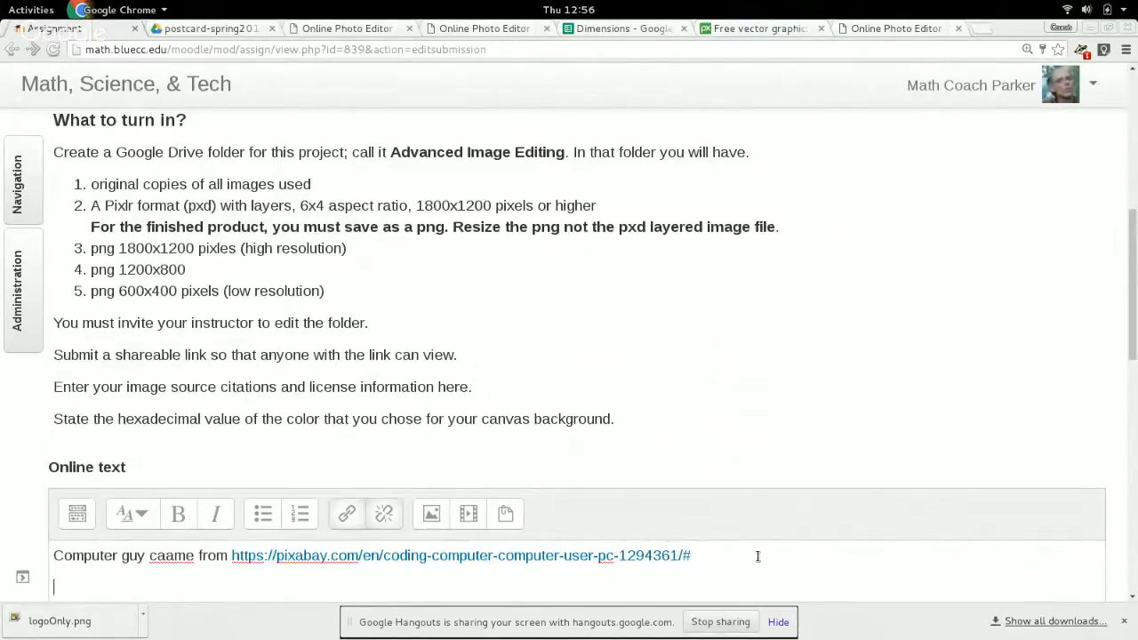
type("BMCC")
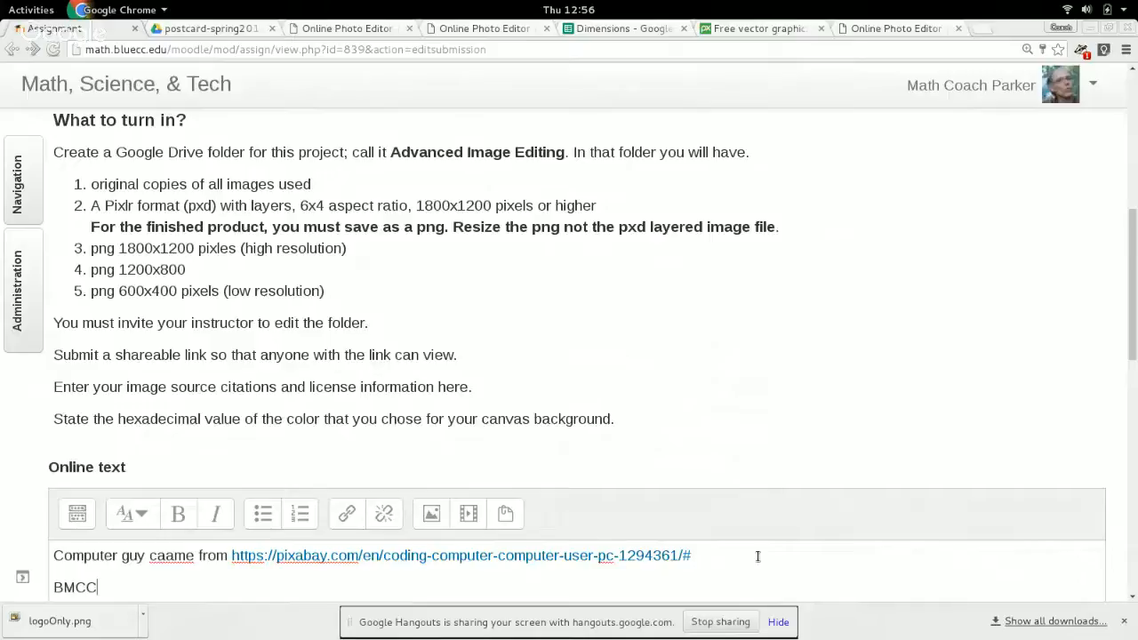
type(" logo")
scroll(554, 269, "up", 5)
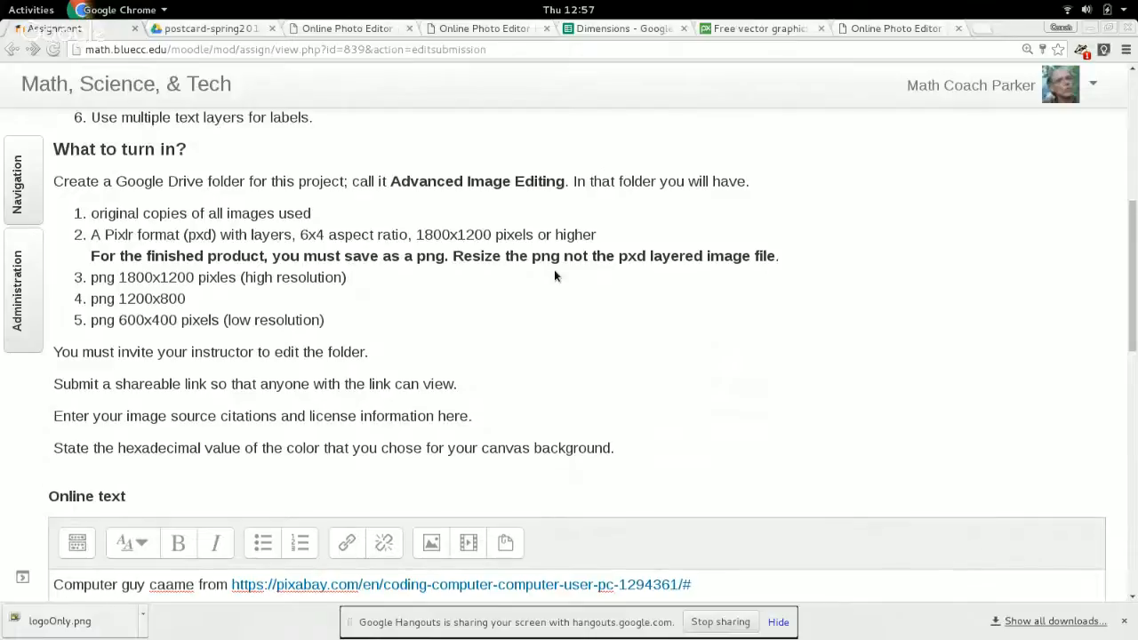
key("super")
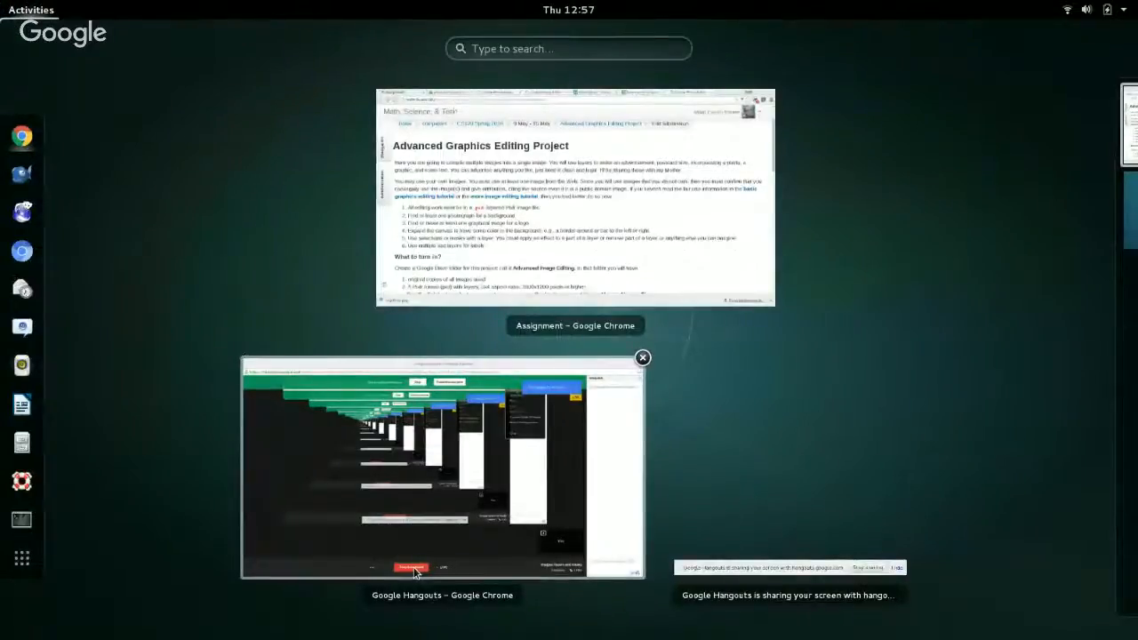
left_click(378, 393)
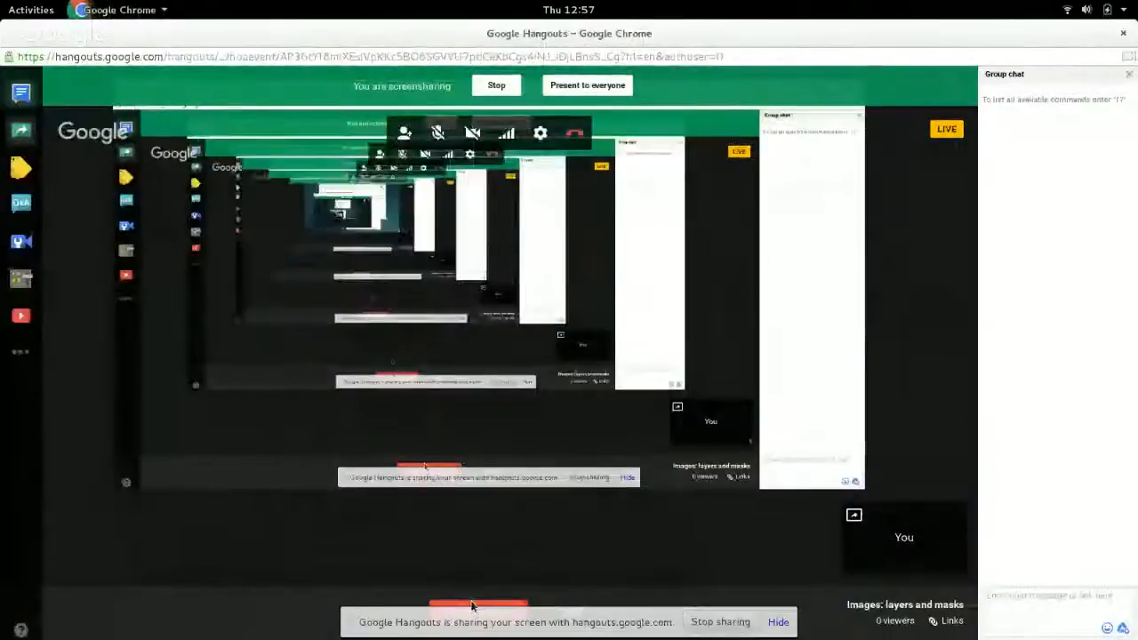